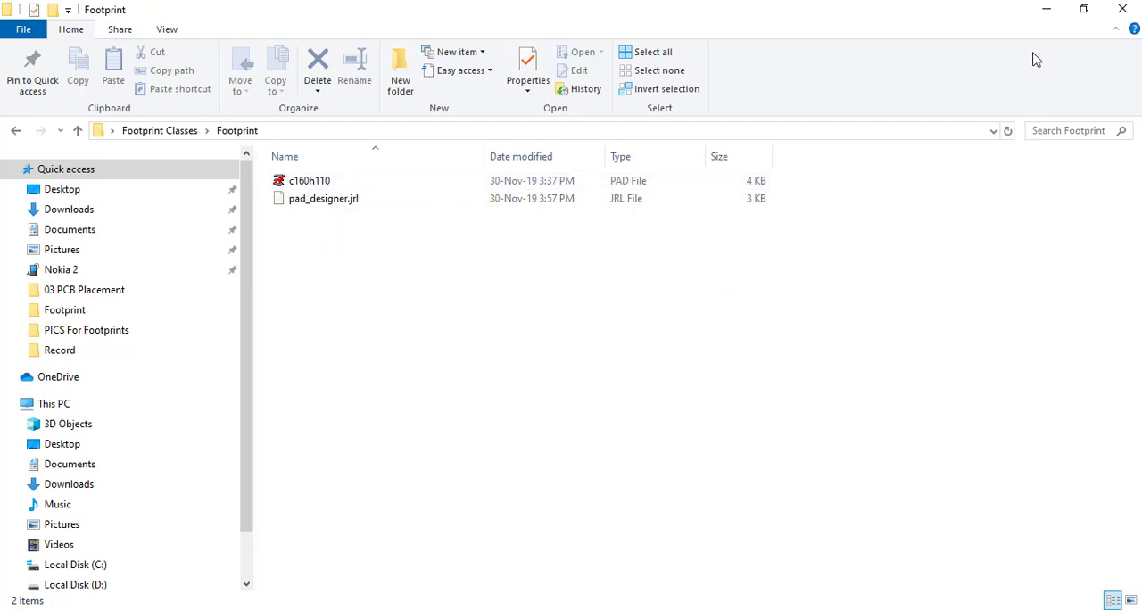
Check the Footprint folder in Footprint Classes for the c160h110 pad file and the pad_designer.jrl file.
left_click(16, 130)
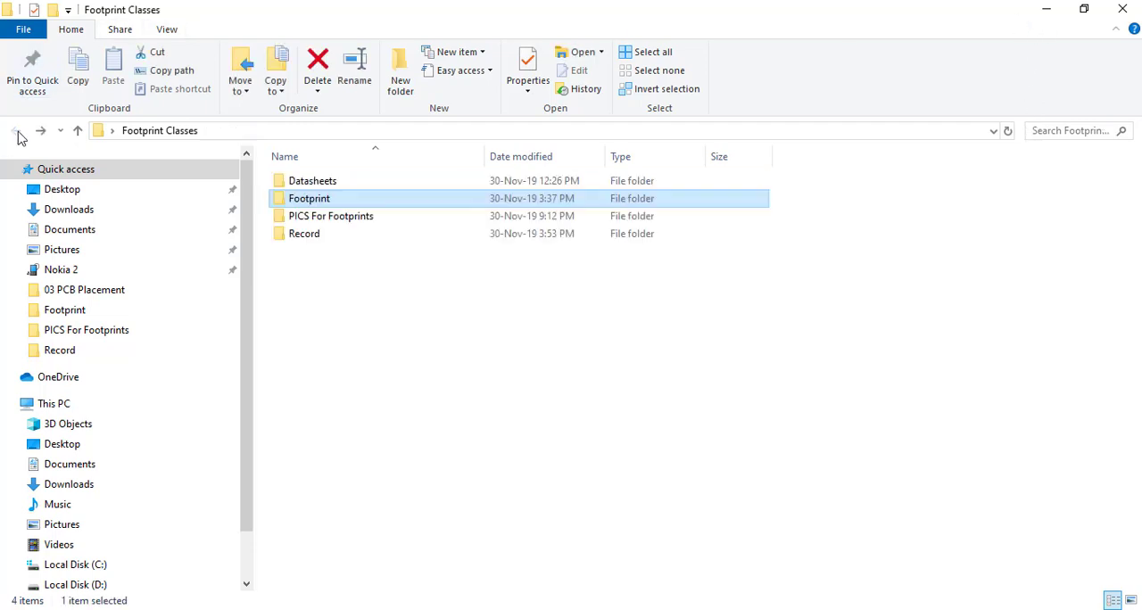
double_click(326, 203)
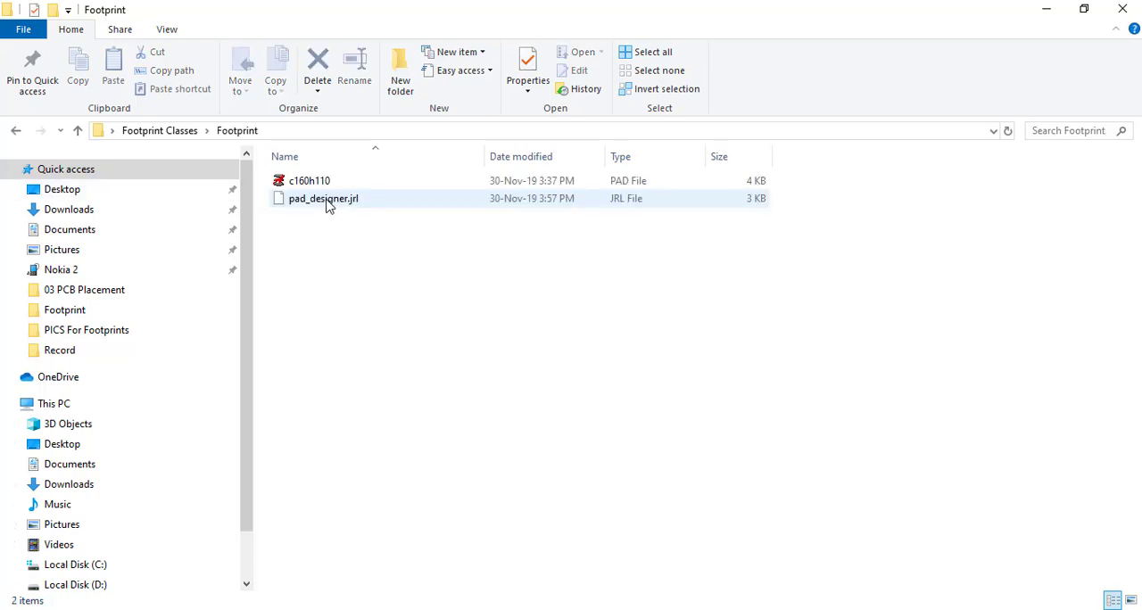
left_click(323, 182)
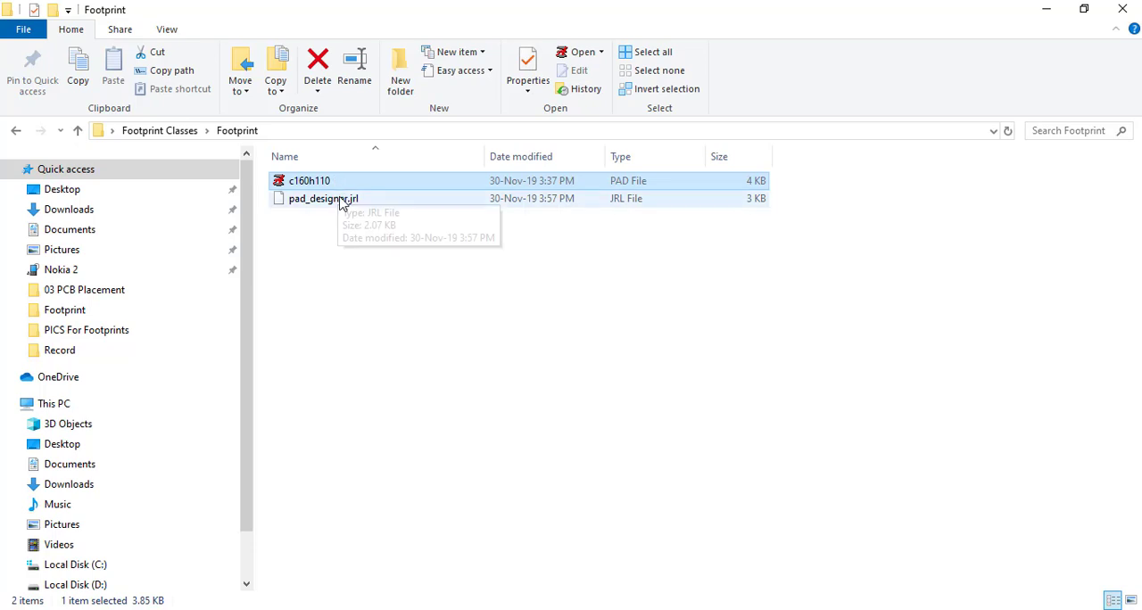
left_click(343, 202)
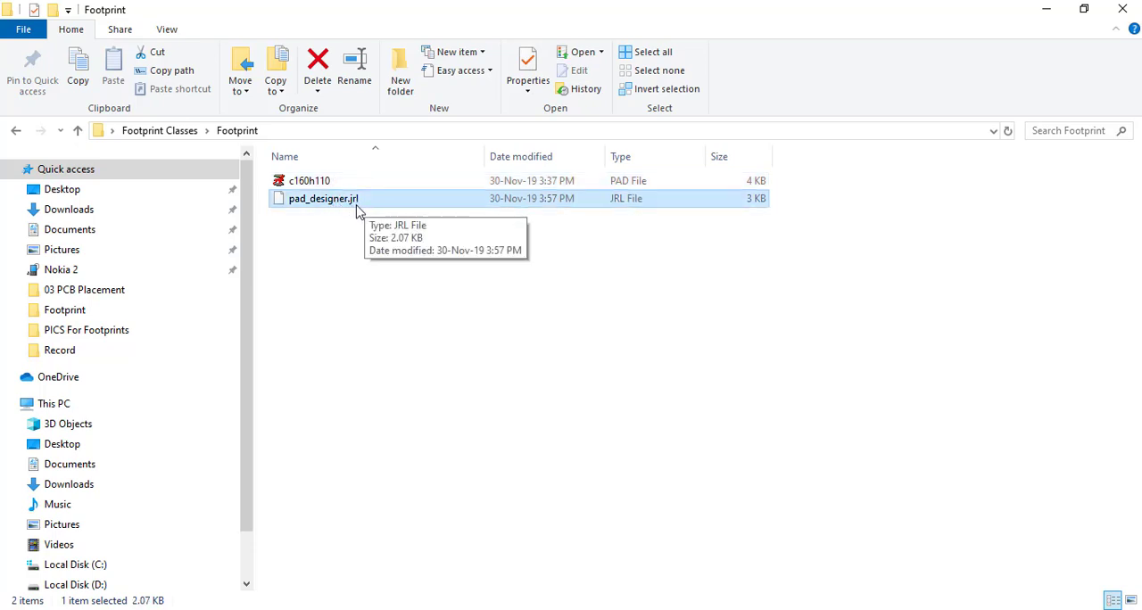
left_click(360, 231)
Switch to the footprint process PDF in Adobe Reader and read the Allegro PCB Footprint Editor instructions for creating a package symbol.
key("alt+Tab")
left_click(499, 279)
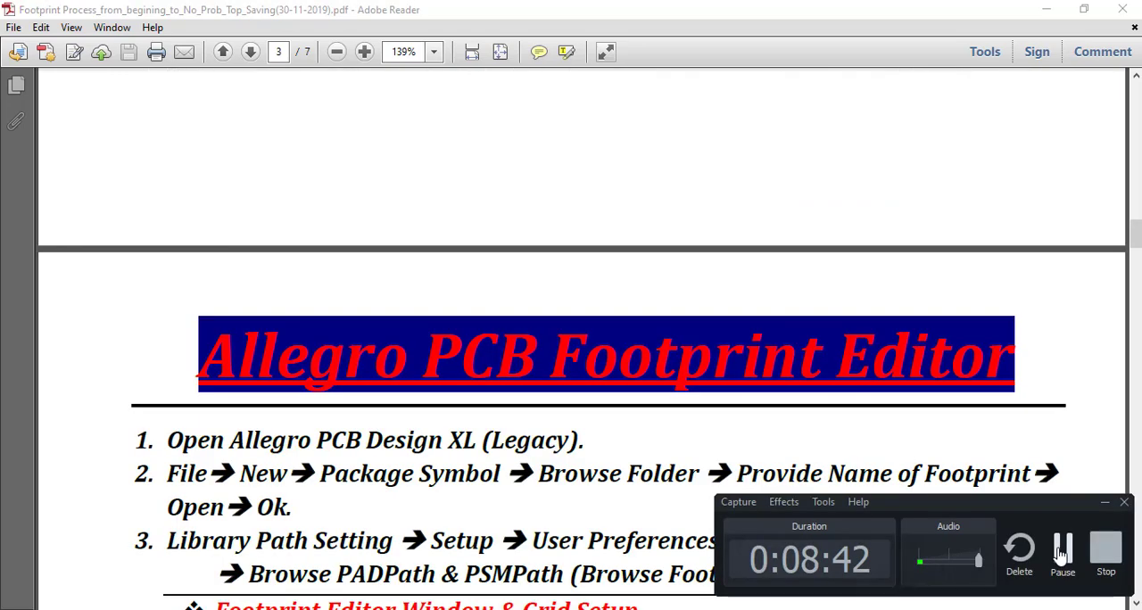
scroll(1051, 544, "down", 2)
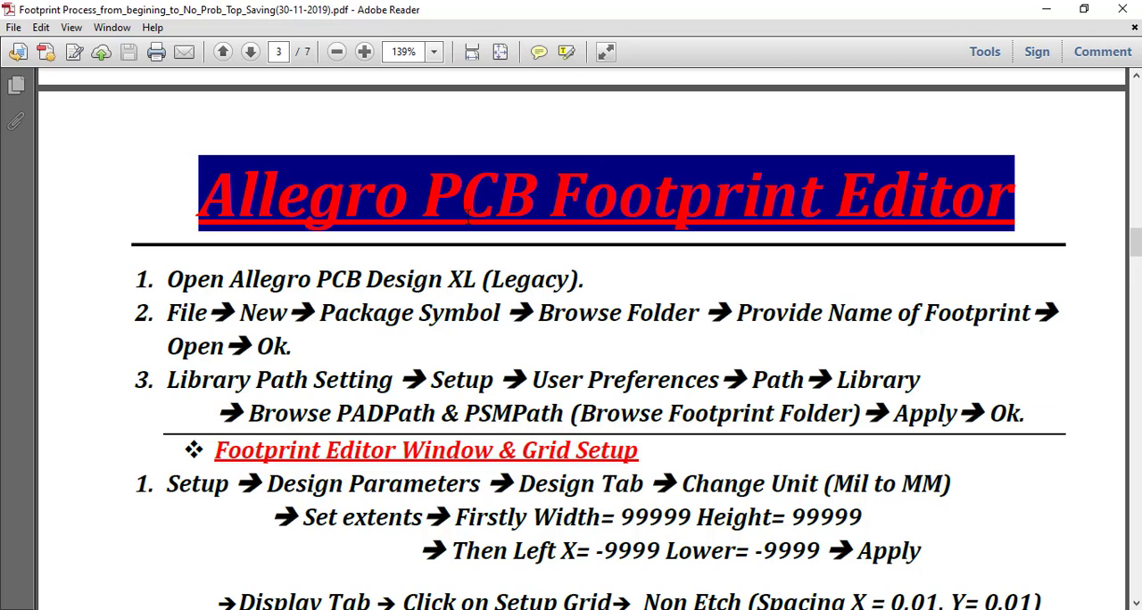
scroll(855, 220, "down", 3)
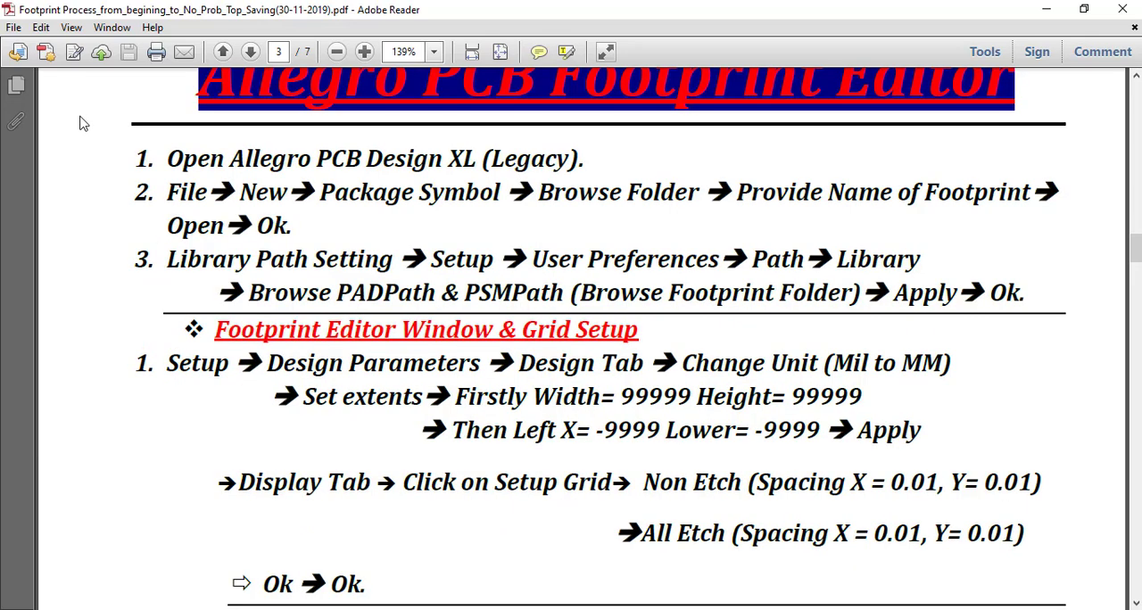
scroll(358, 143, "up", 1)
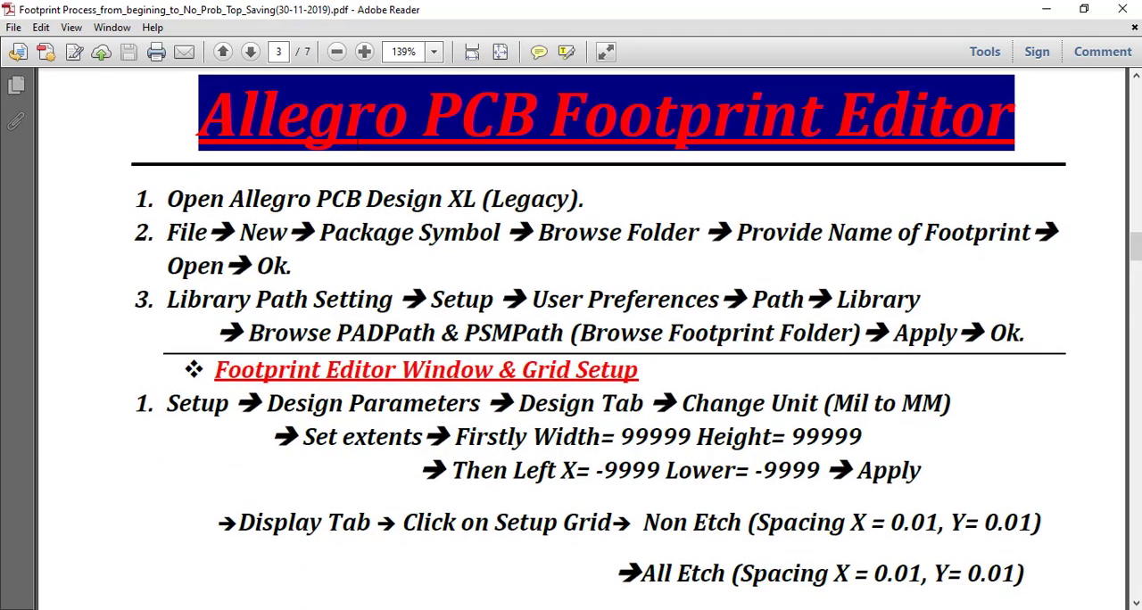
left_click_drag(168, 193, 576, 214)
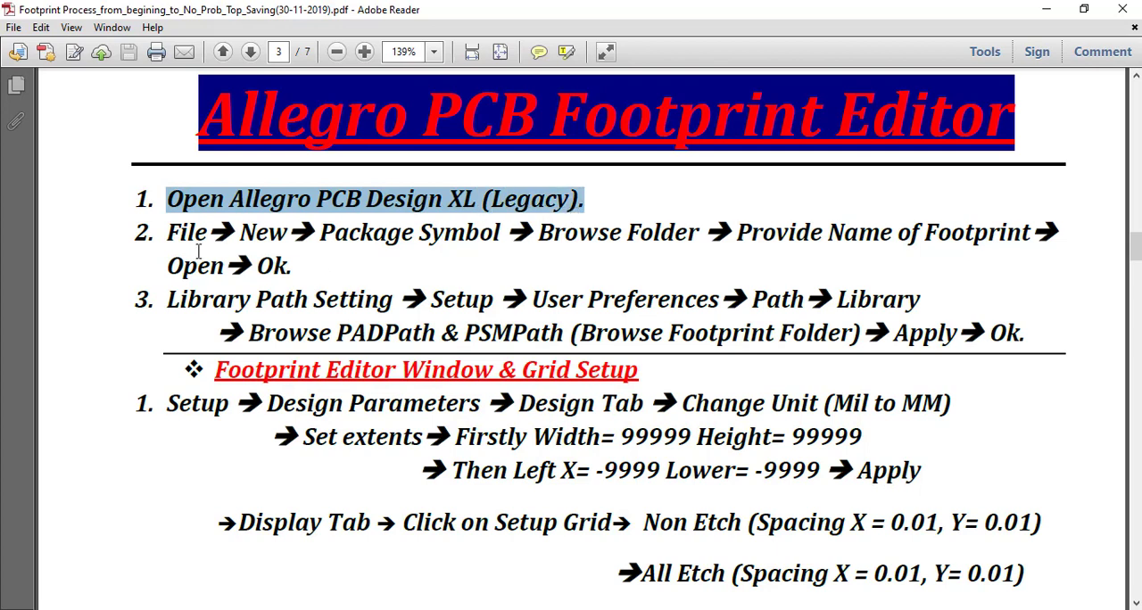
left_click_drag(165, 238, 952, 250)
left_click(323, 272)
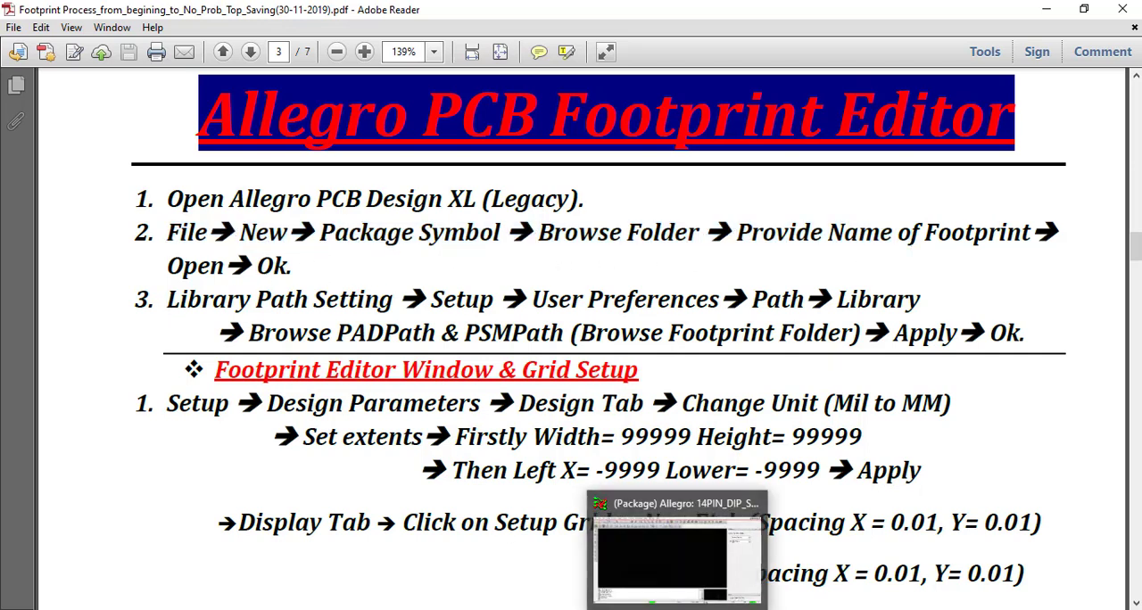
Switch to Allegro and create a package symbol drawing named 14PIN_DIP_SOCKET in the Footprint folder, discarding changes to the open drawing.
left_click(665, 558)
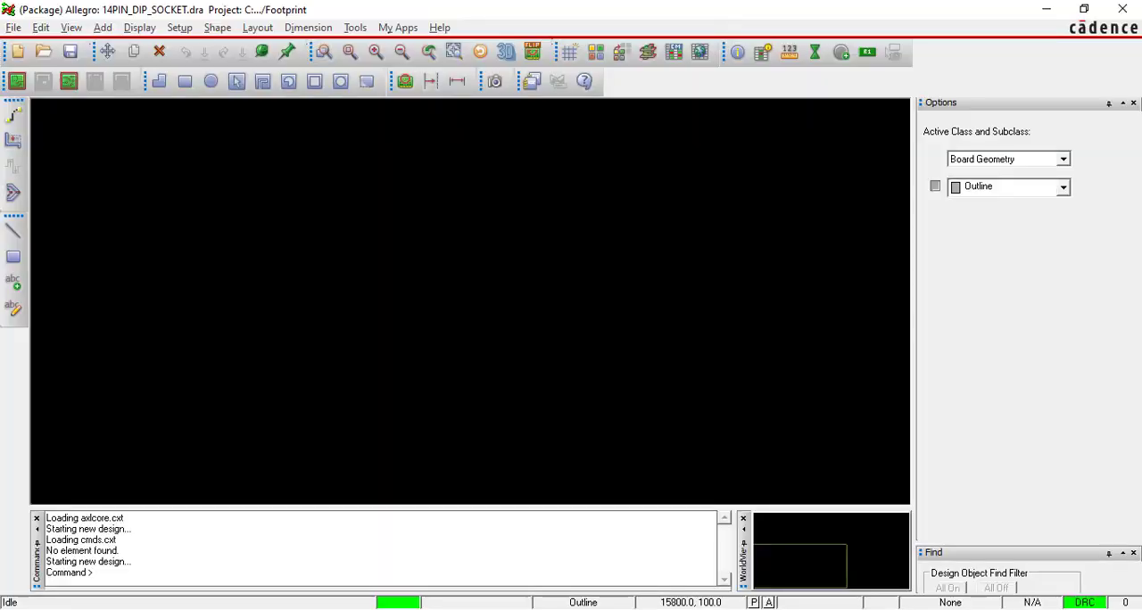
left_click(13, 27)
left_click(25, 48)
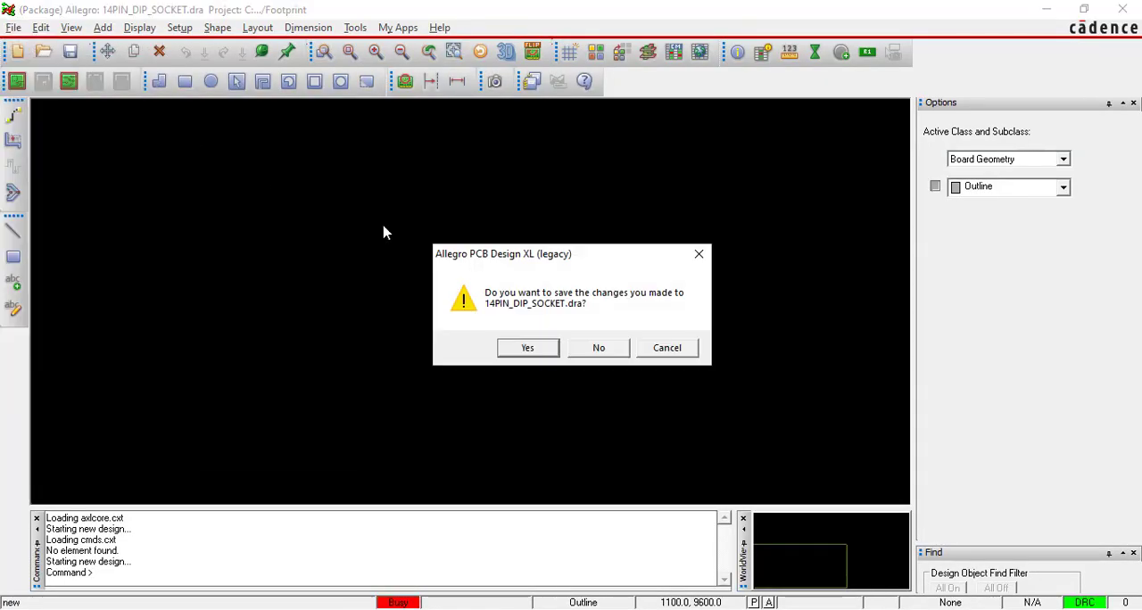
left_click(598, 349)
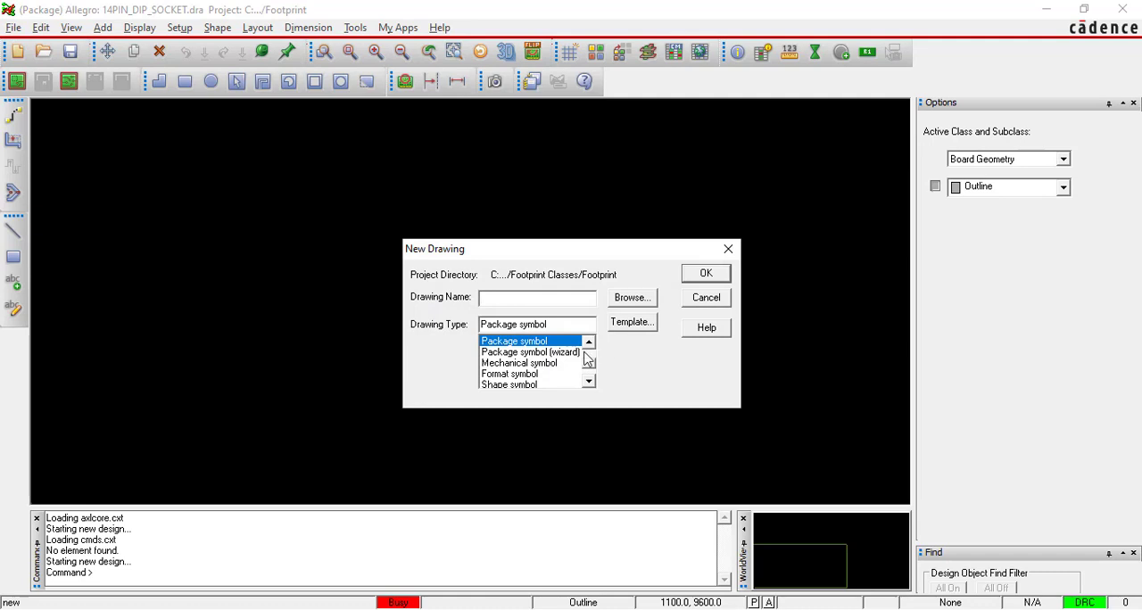
left_click(536, 343)
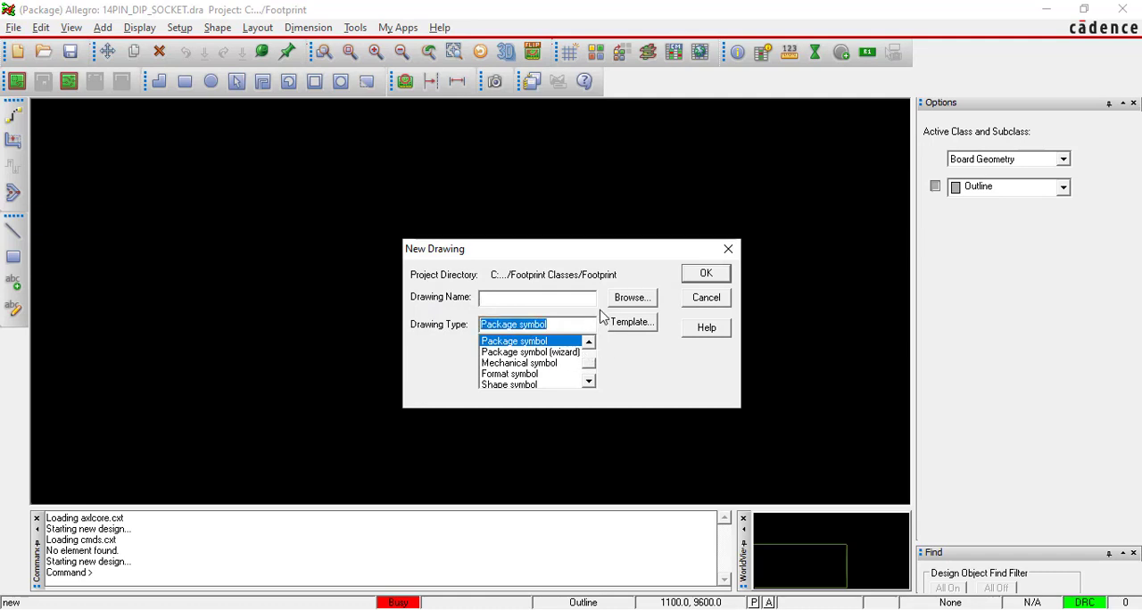
left_click(633, 300)
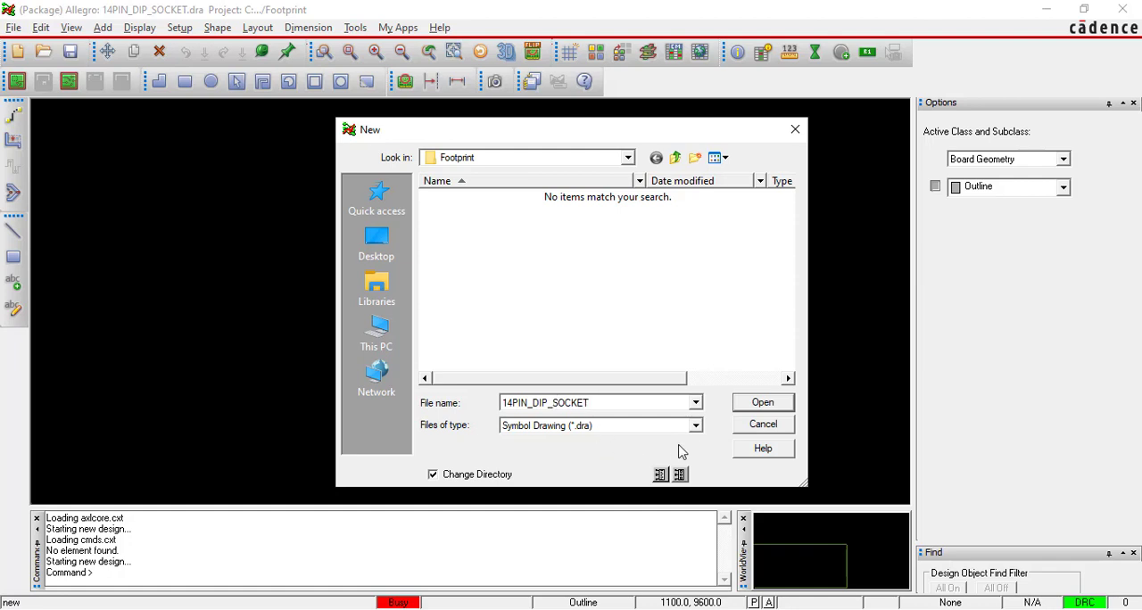
left_click(749, 409)
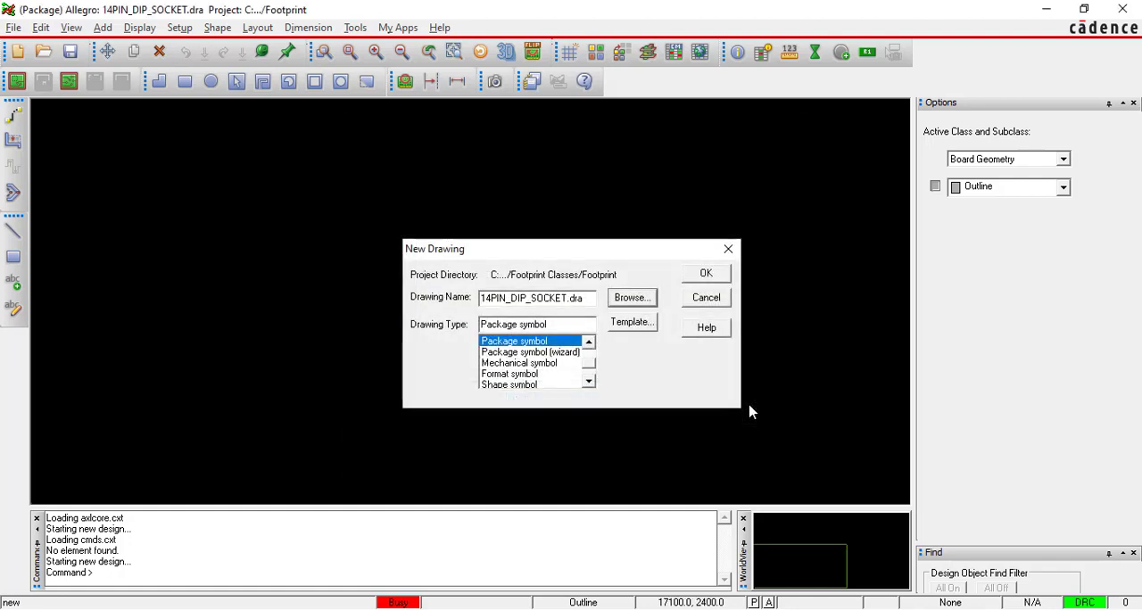
left_click(709, 273)
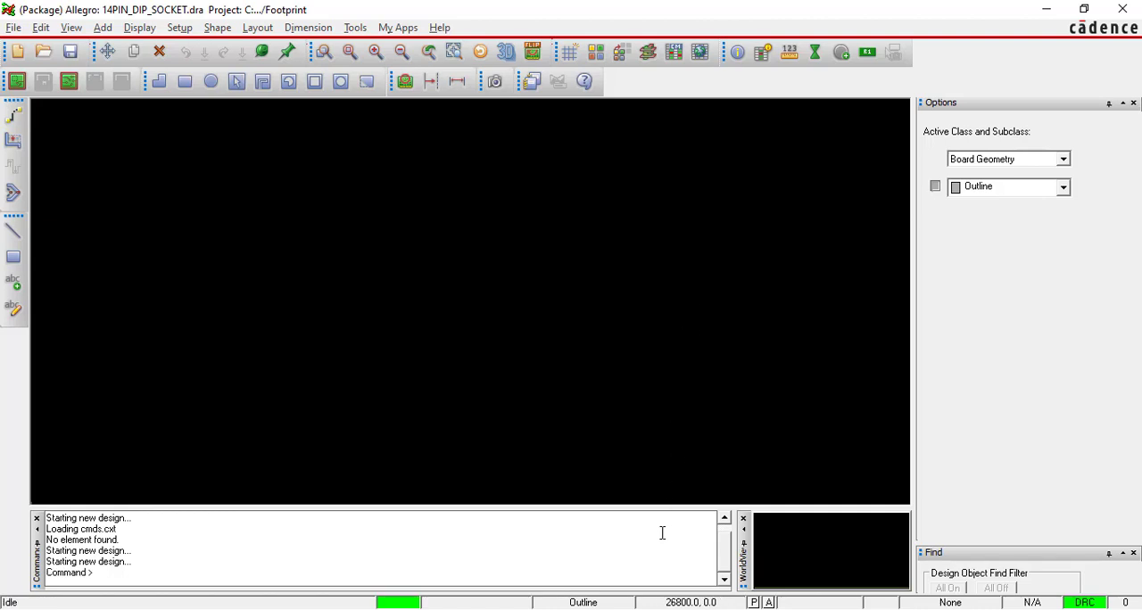
Switch to the PDF in Adobe Reader and review its first two instructions, from opening Allegro to creating the package symbol.
key("alt+Tab")
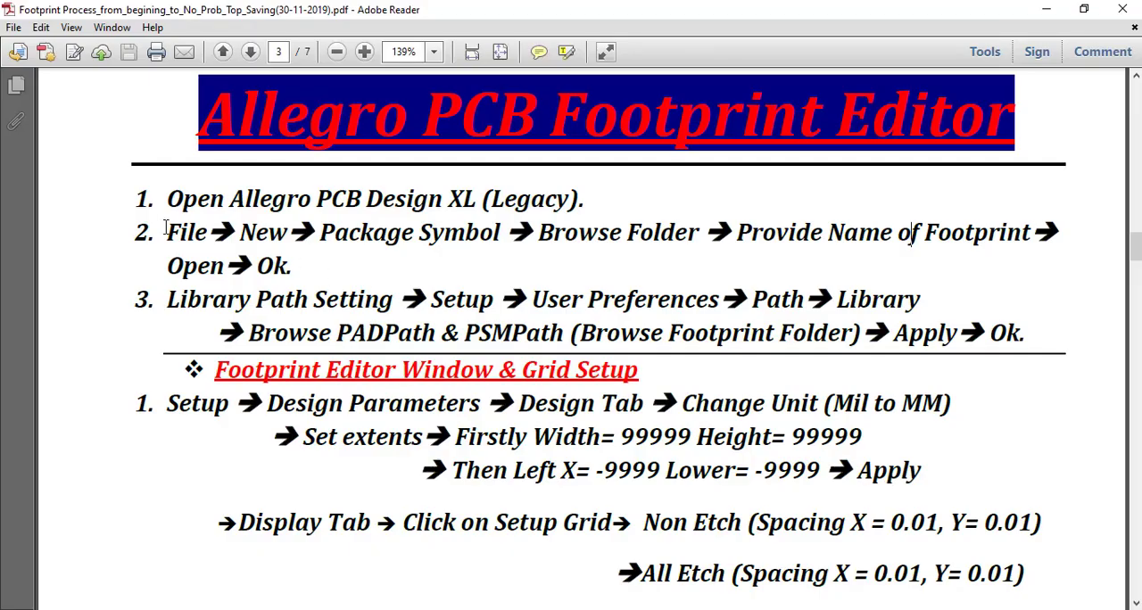
left_click_drag(154, 199, 580, 228)
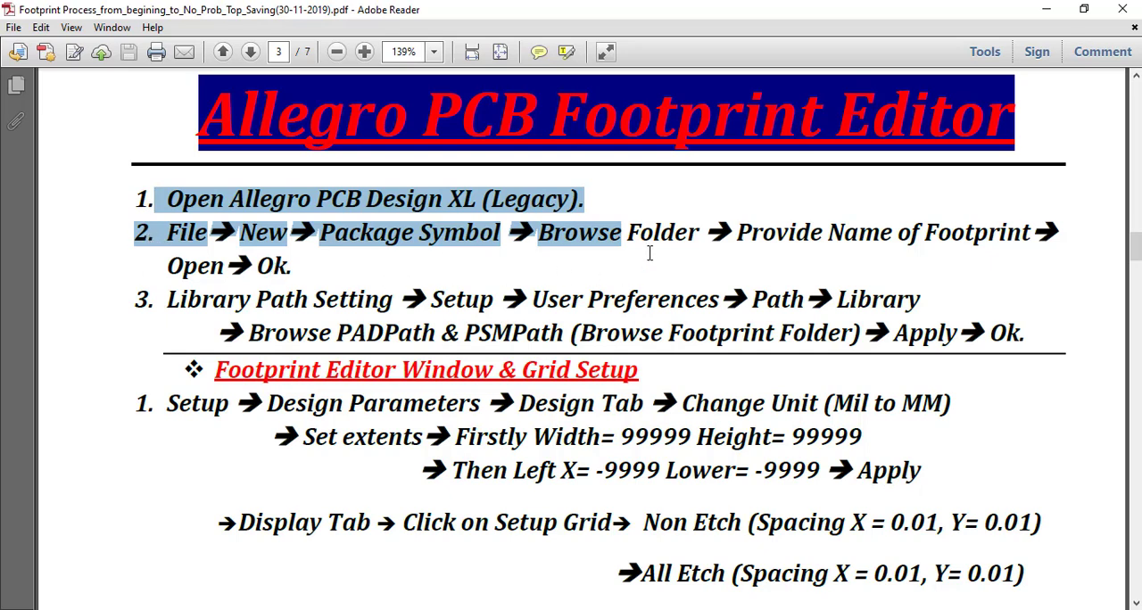
left_click(688, 253)
left_click_drag(296, 267, 133, 184)
Switch back to Allegro and open the Library category under Paths in the user preferences.
key("alt+Tab")
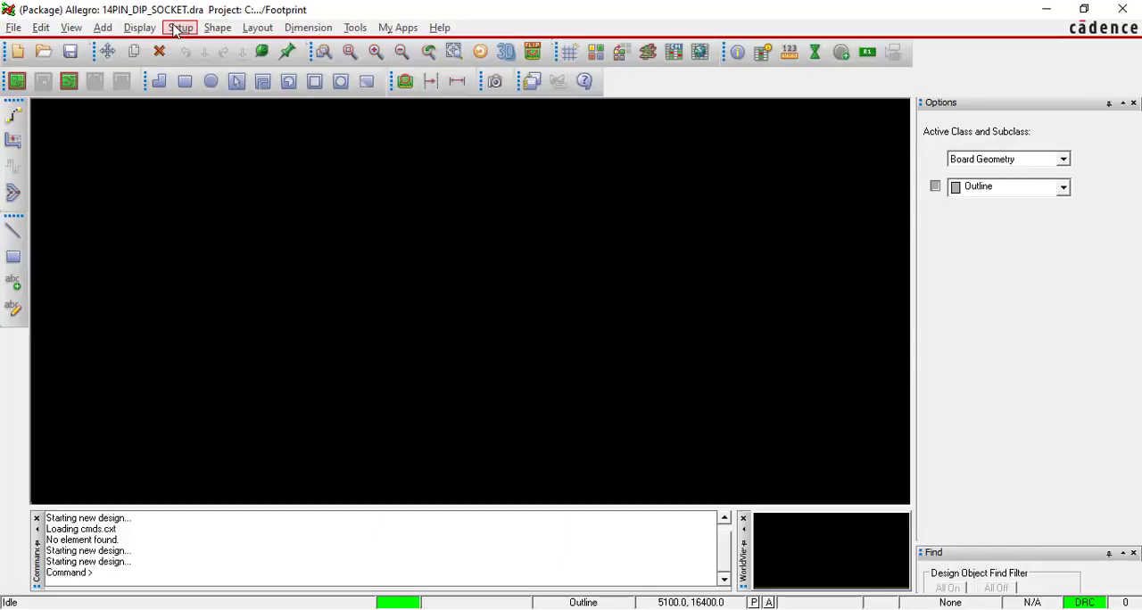
left_click(178, 29)
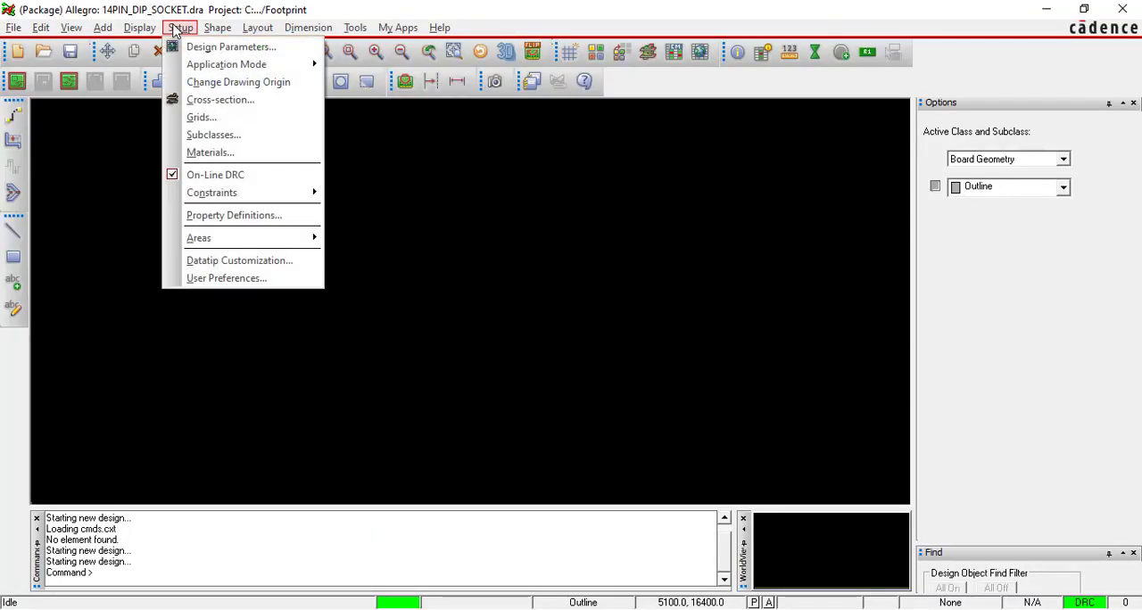
left_click(233, 281)
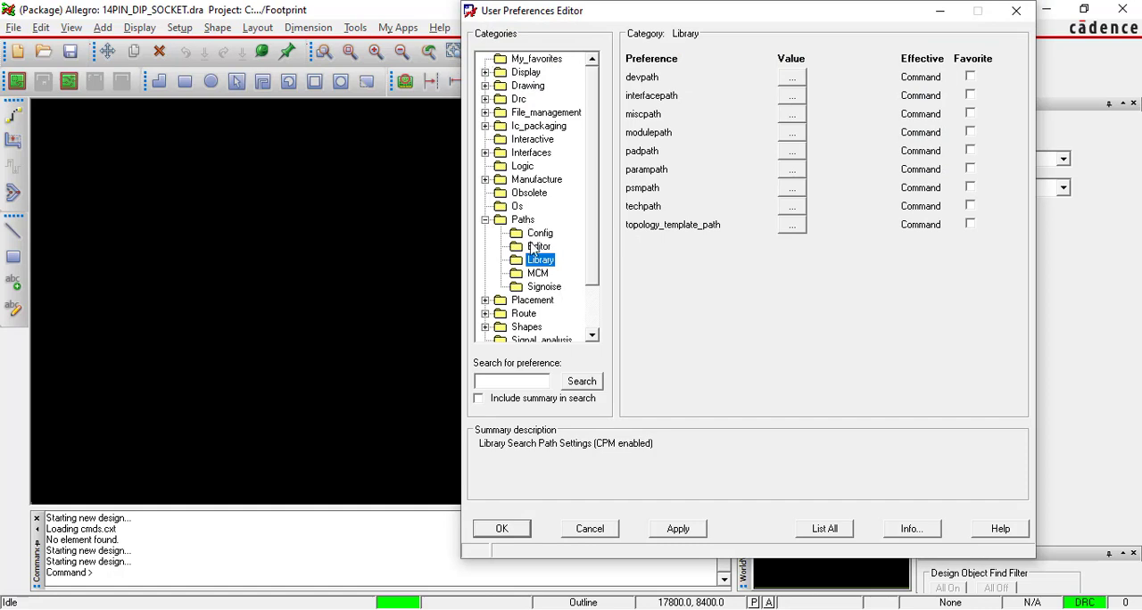
left_click(484, 221)
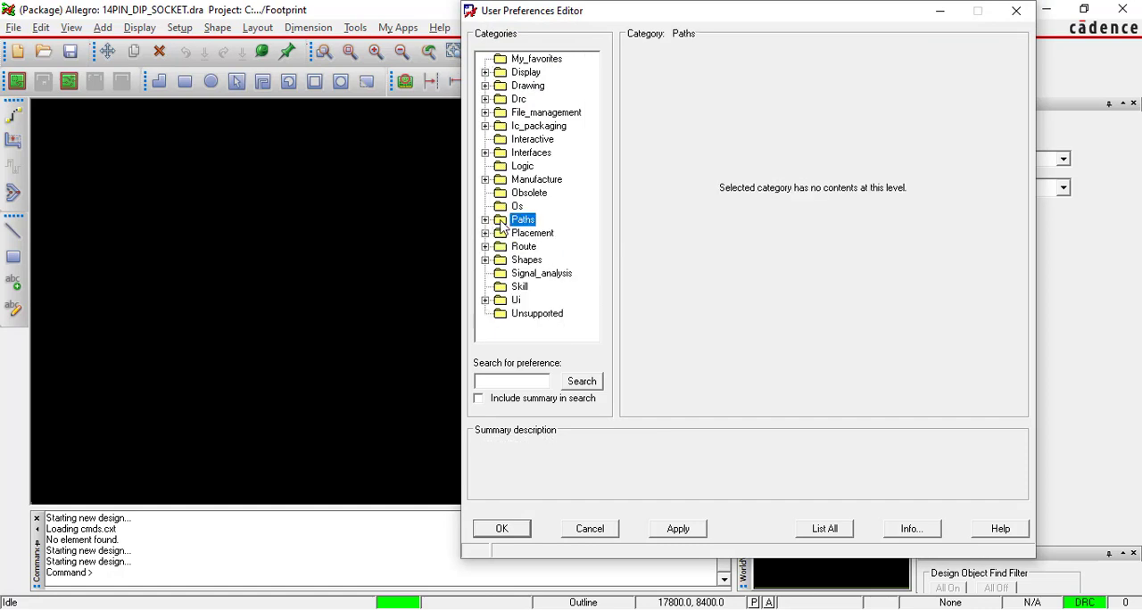
left_click(485, 220)
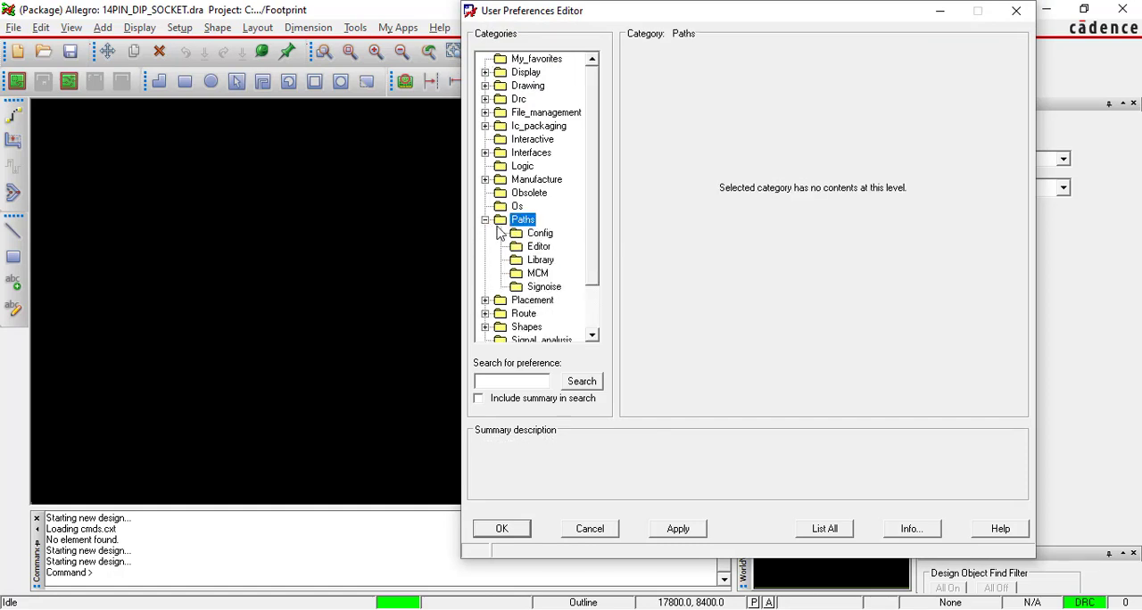
left_click(539, 262)
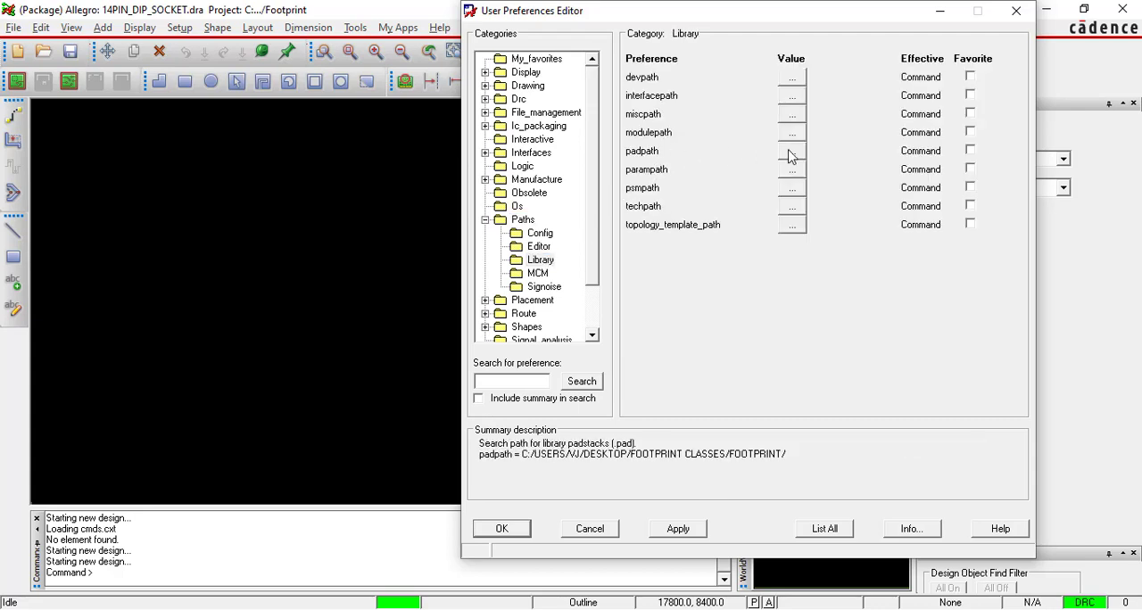
Remove the existing directory from the padpath preference.
left_click(791, 151)
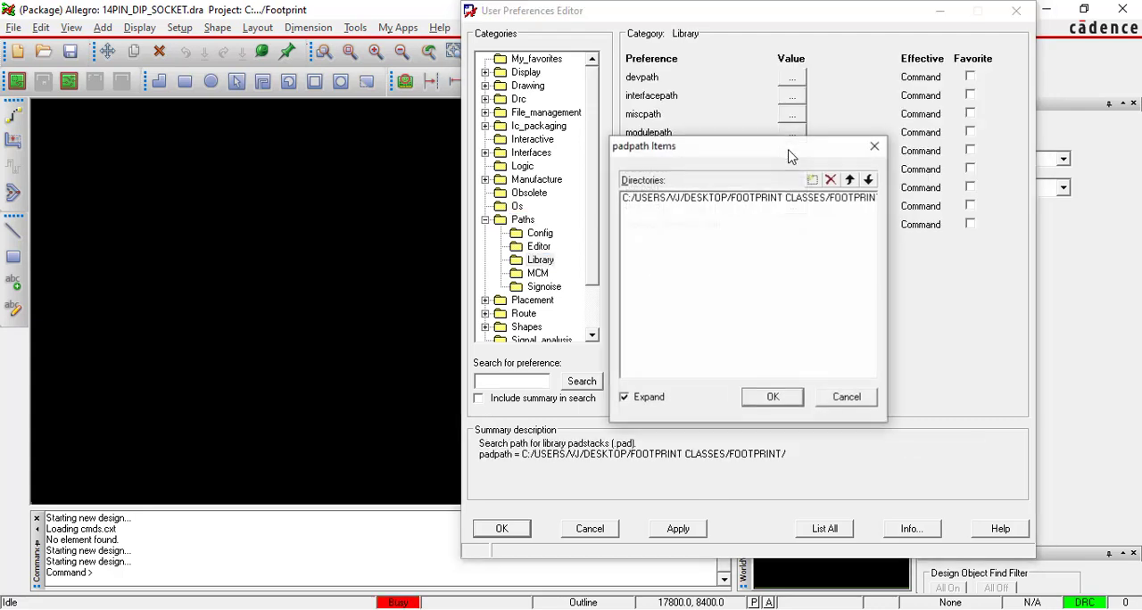
left_click(793, 198)
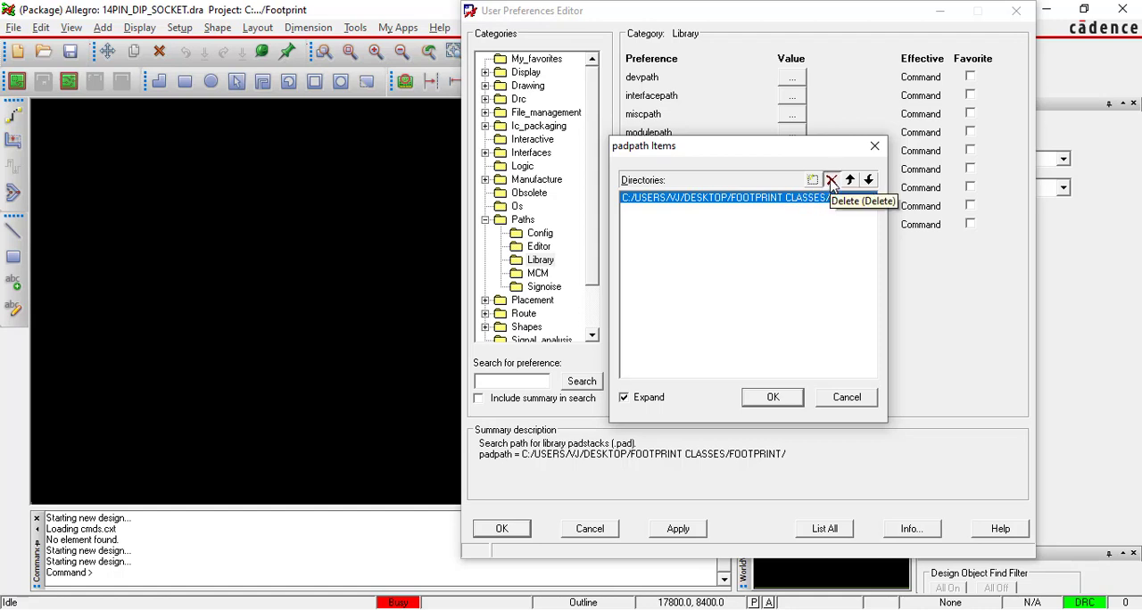
left_click(830, 181)
Add the Desktop folder Footprint Classes\Footprint as the padpath directory and confirm the list.
left_click(812, 180)
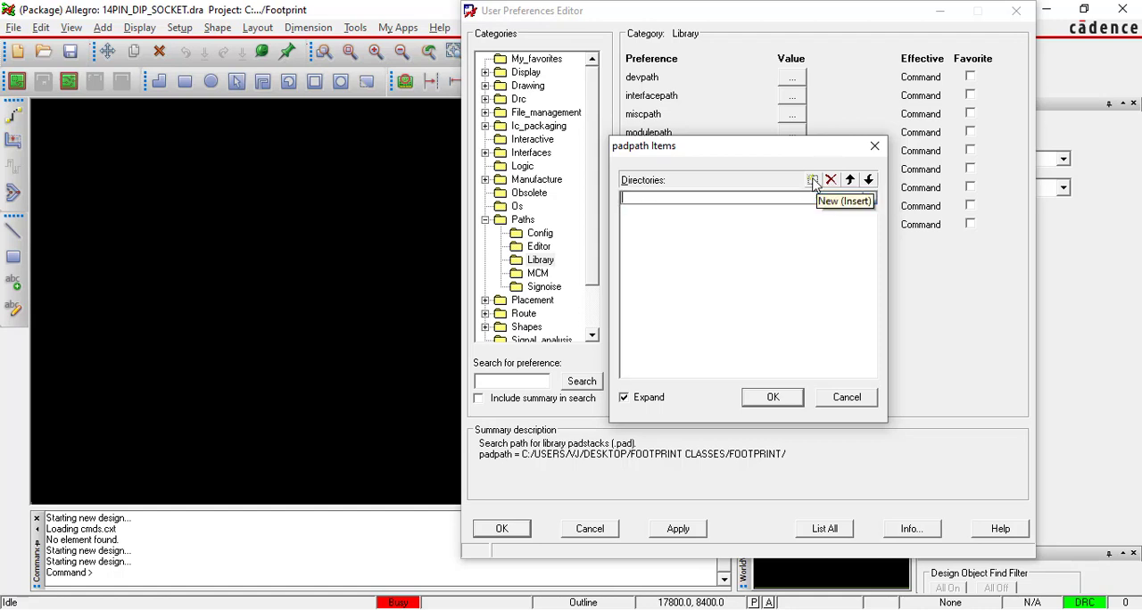
left_click(870, 199)
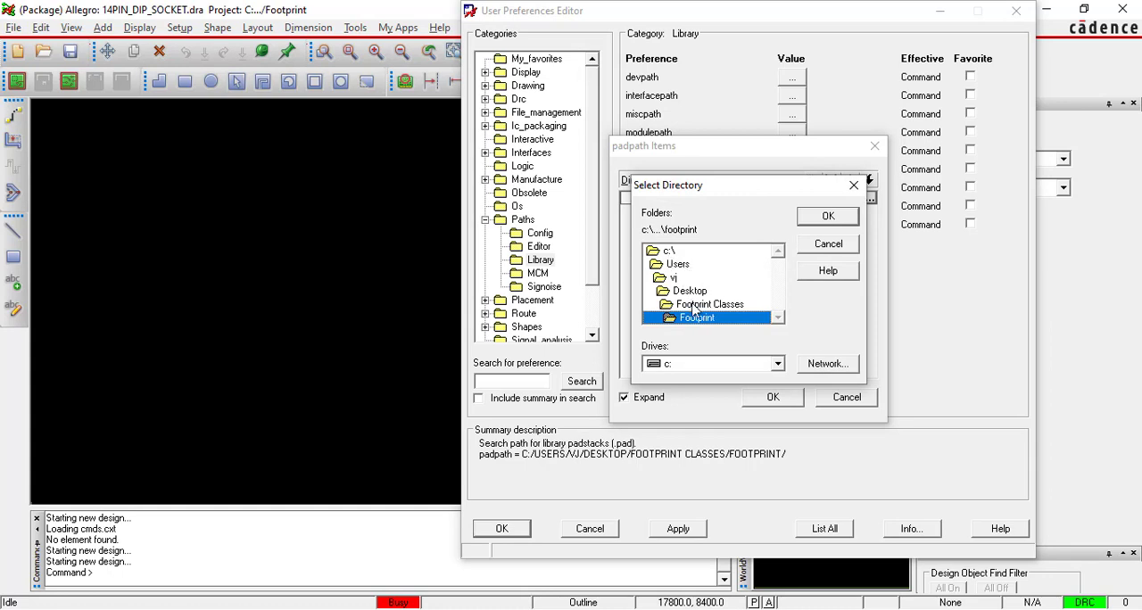
double_click(691, 291)
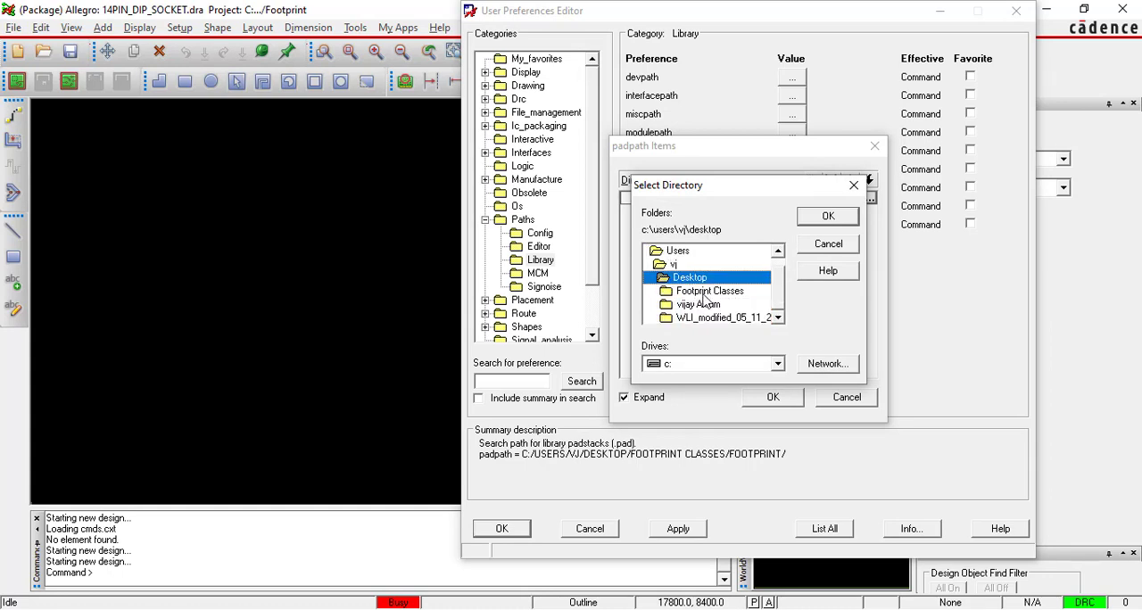
double_click(705, 292)
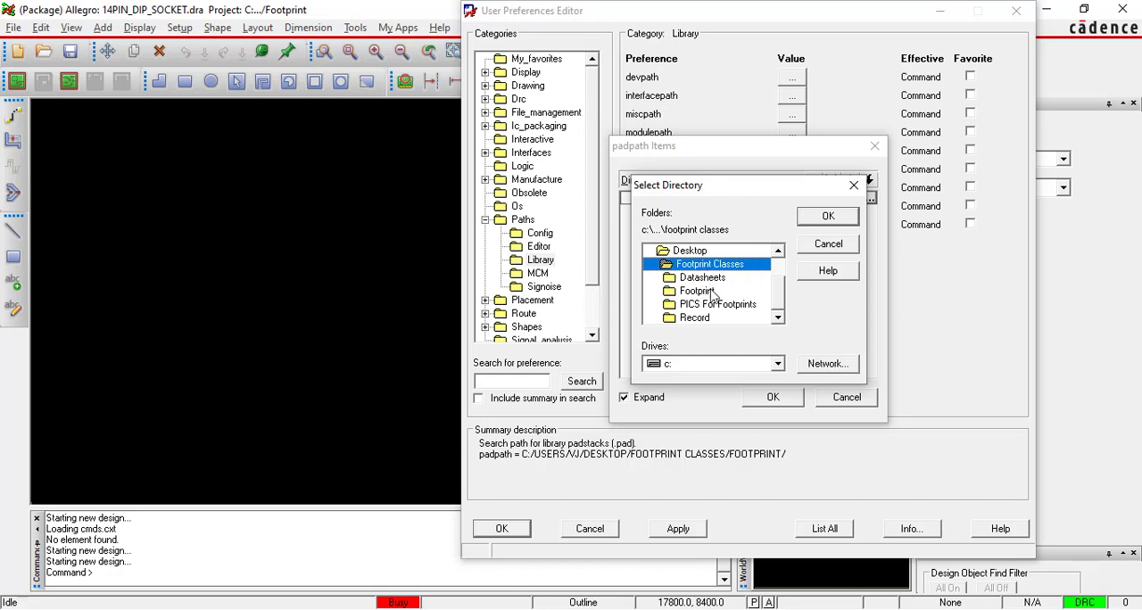
double_click(709, 292)
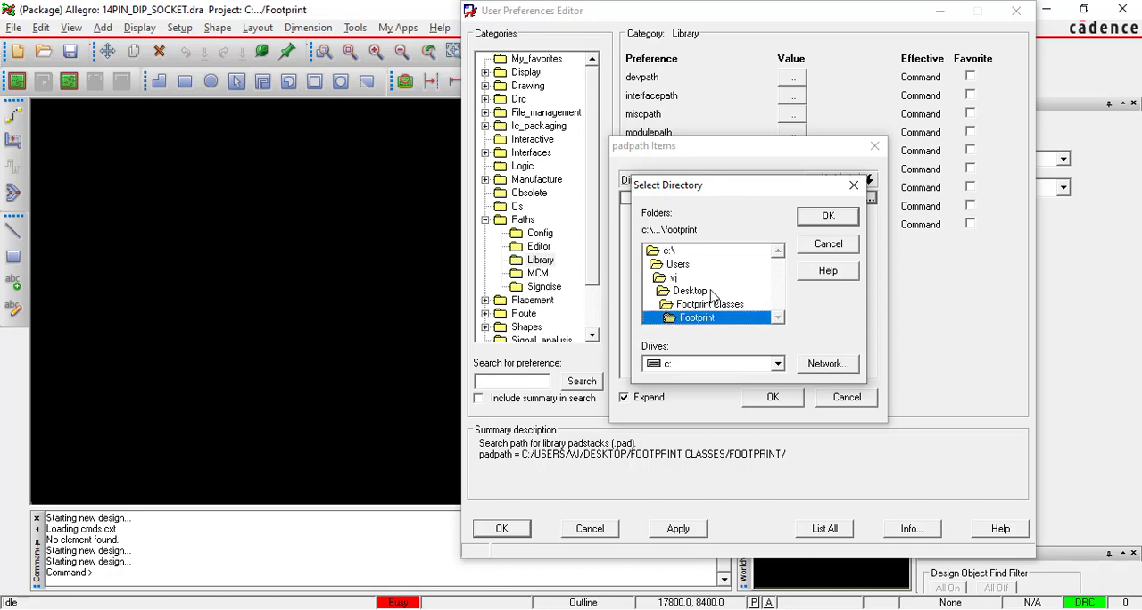
left_click(825, 218)
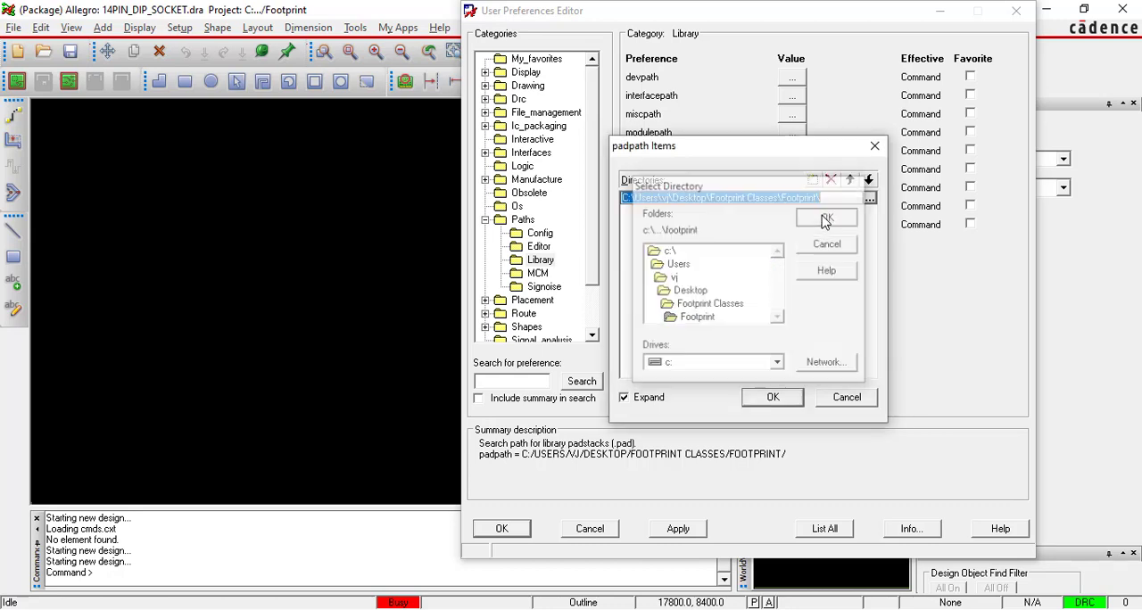
left_click(783, 394)
left_click(644, 153)
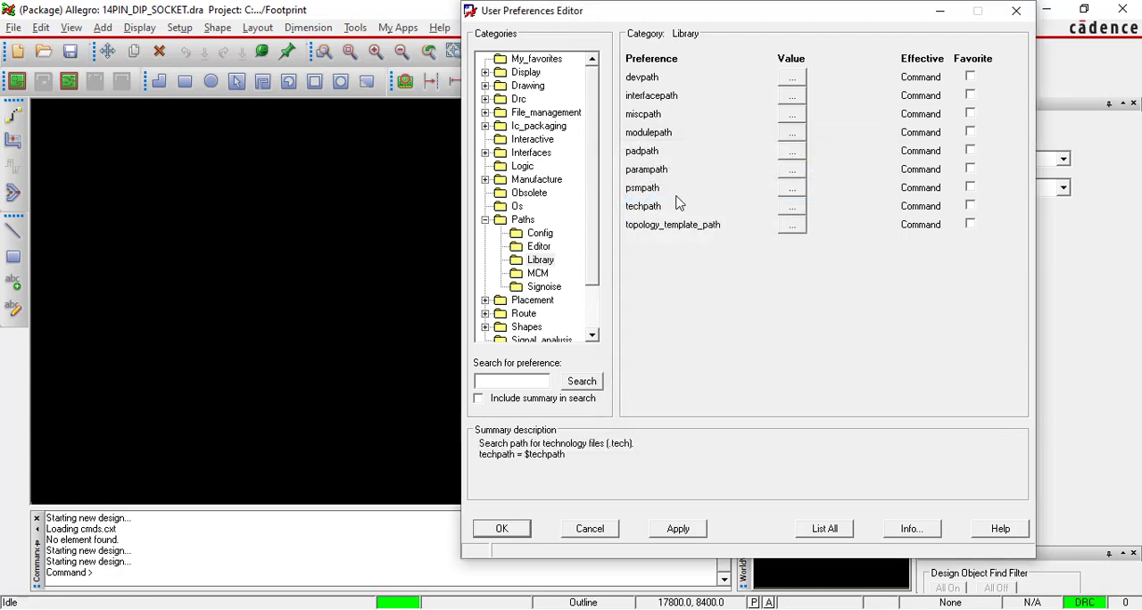
Remove the existing directory from the psmpath preference.
left_click(791, 188)
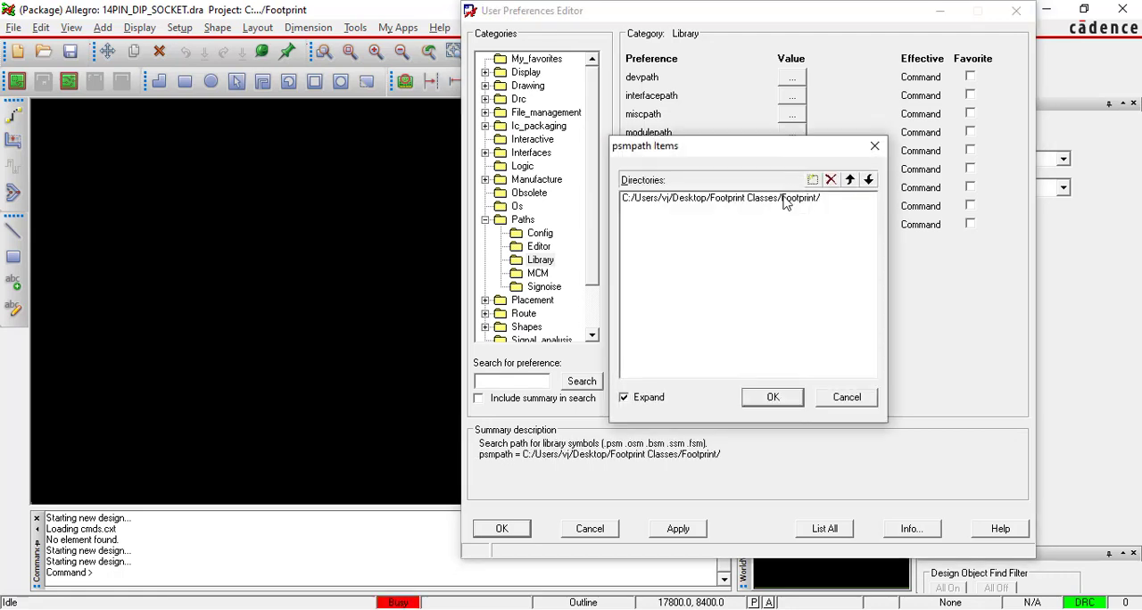
left_click(791, 197)
left_click(831, 180)
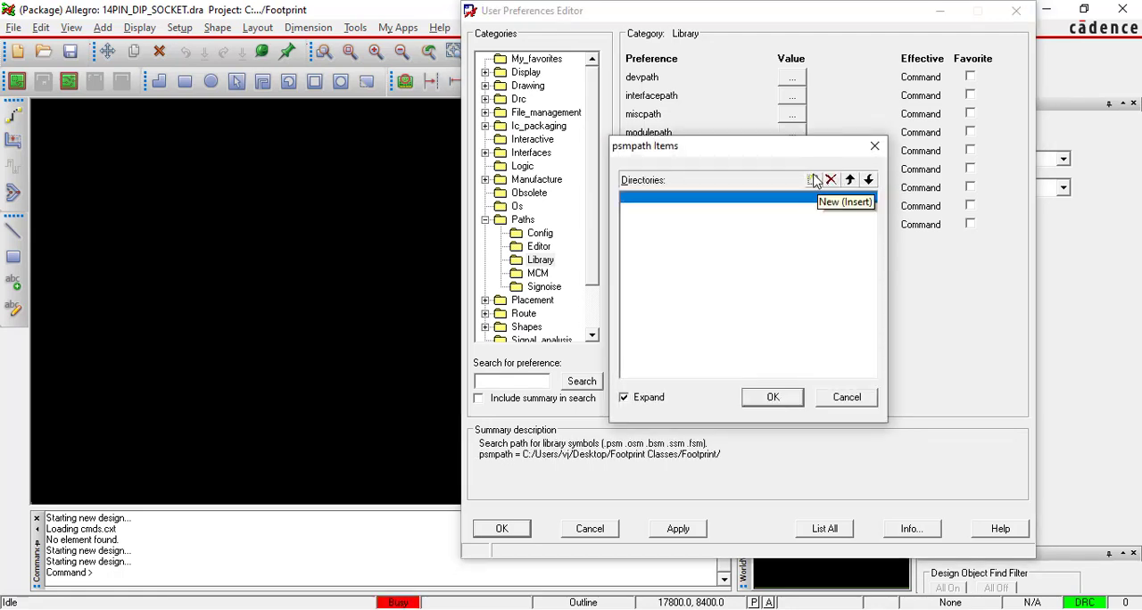
Add the Desktop folder Footprint Classes\Footprint as the psmpath directory, and apply and close the user preferences.
left_click(812, 180)
left_click(870, 199)
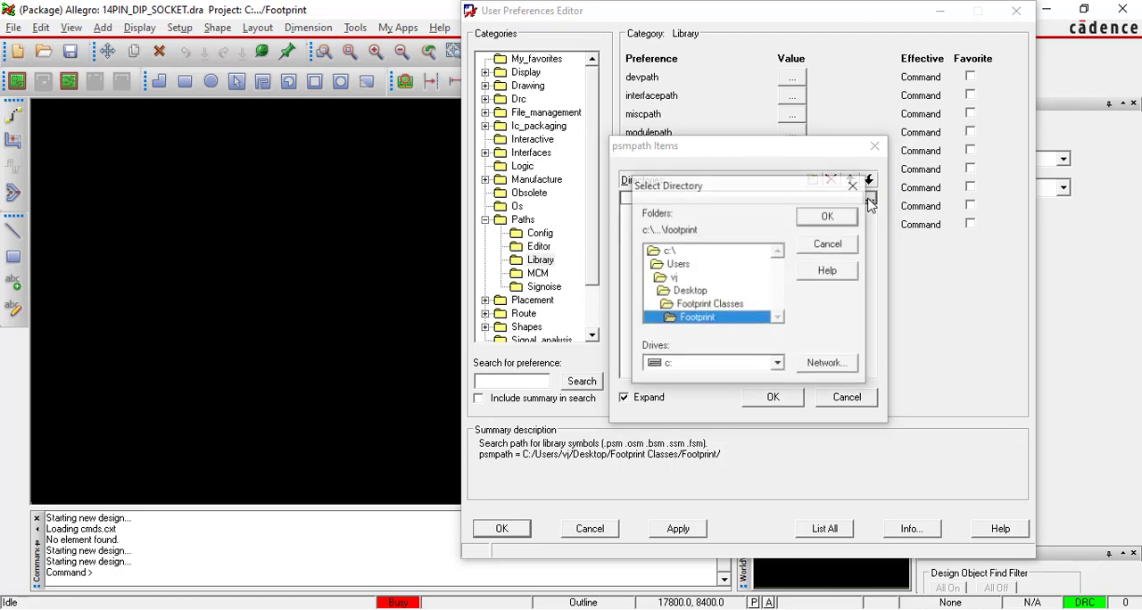
double_click(701, 295)
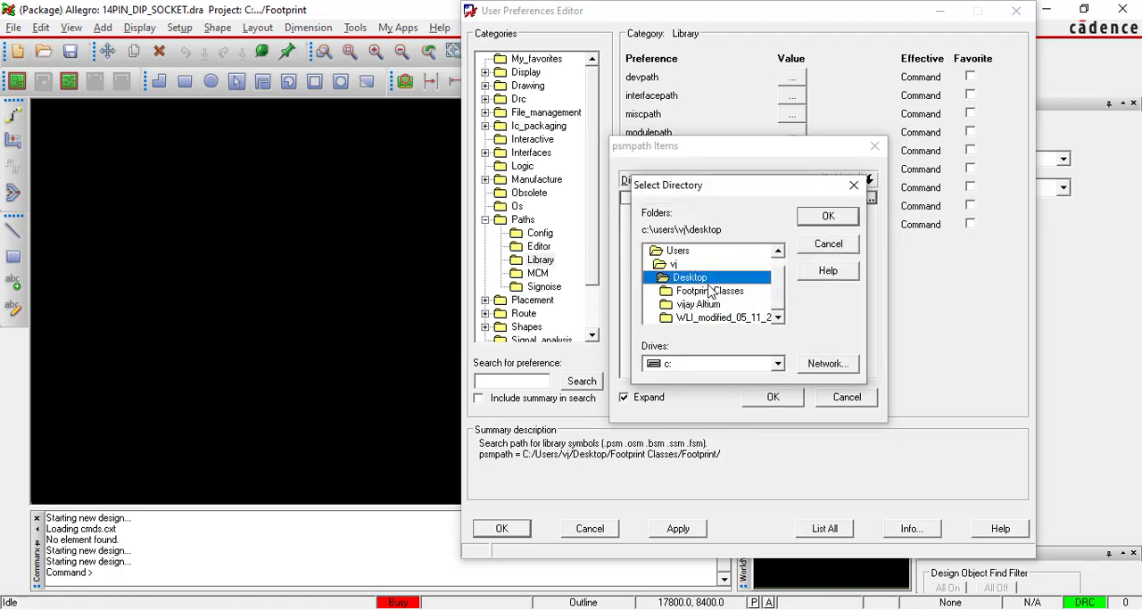
left_click(714, 294)
double_click(713, 295)
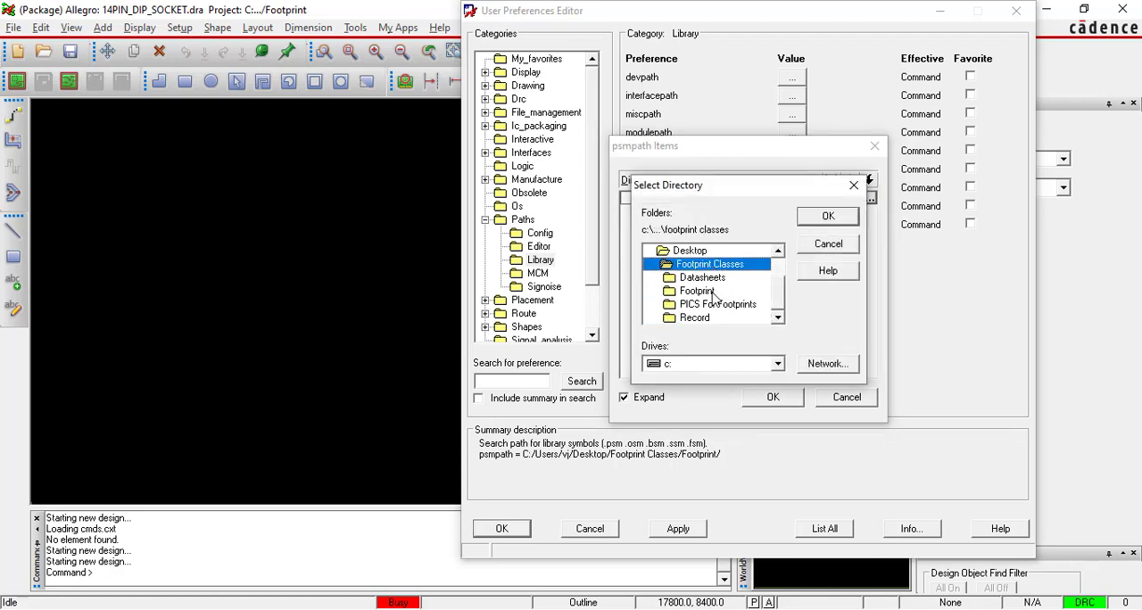
double_click(698, 290)
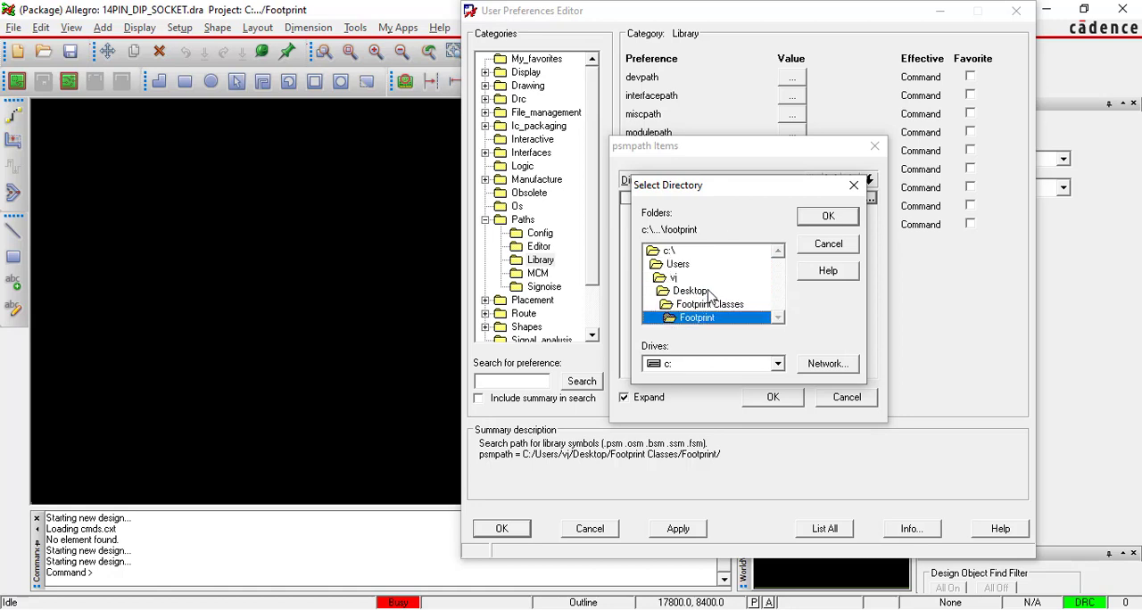
left_click(819, 223)
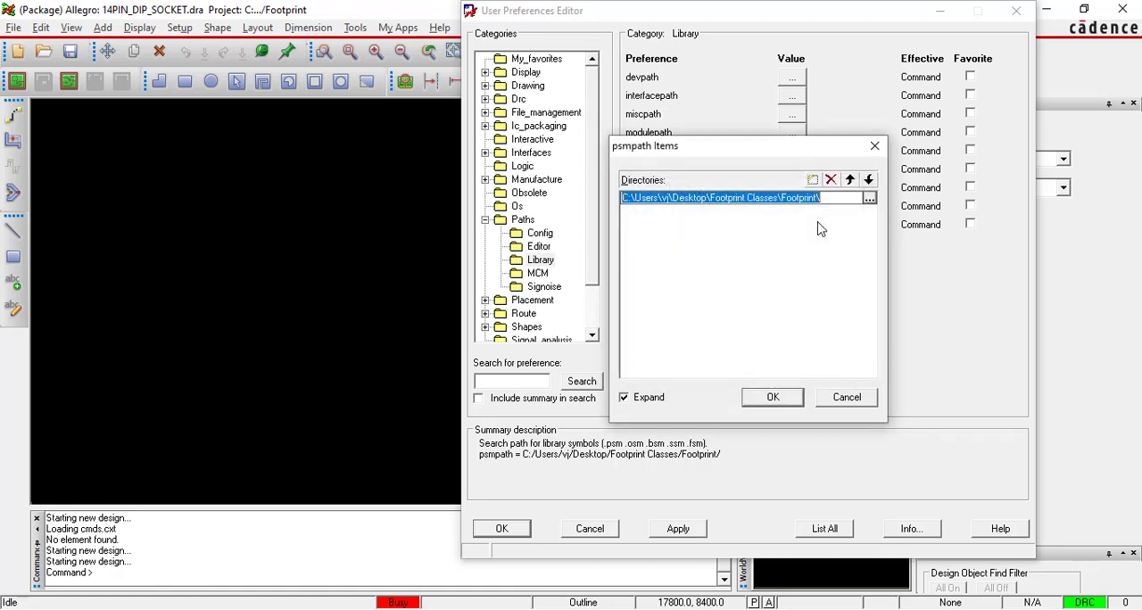
left_click(778, 396)
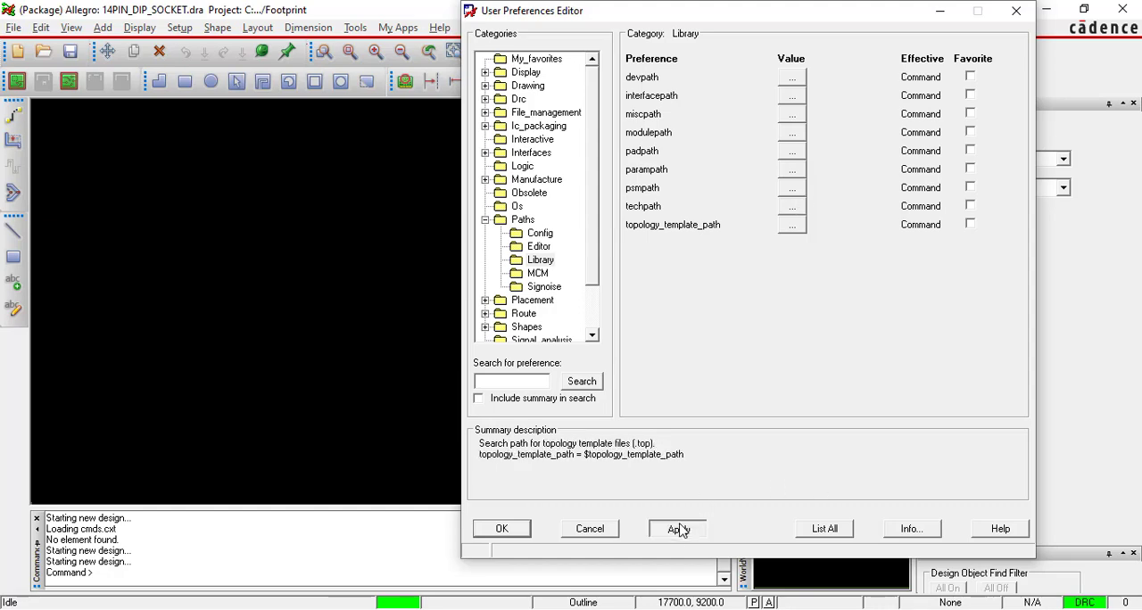
left_click(503, 529)
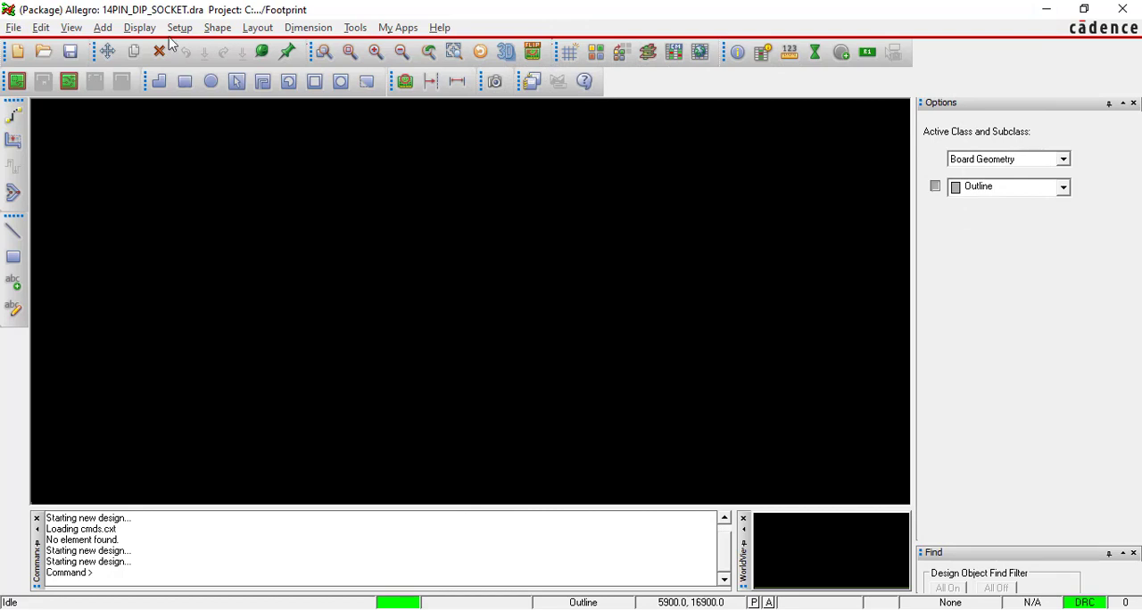
Switch to the PDF in Adobe Reader and review the Footprint Editor Window & Grid Setup instructions on design parameters and units.
key("alt+Tab")
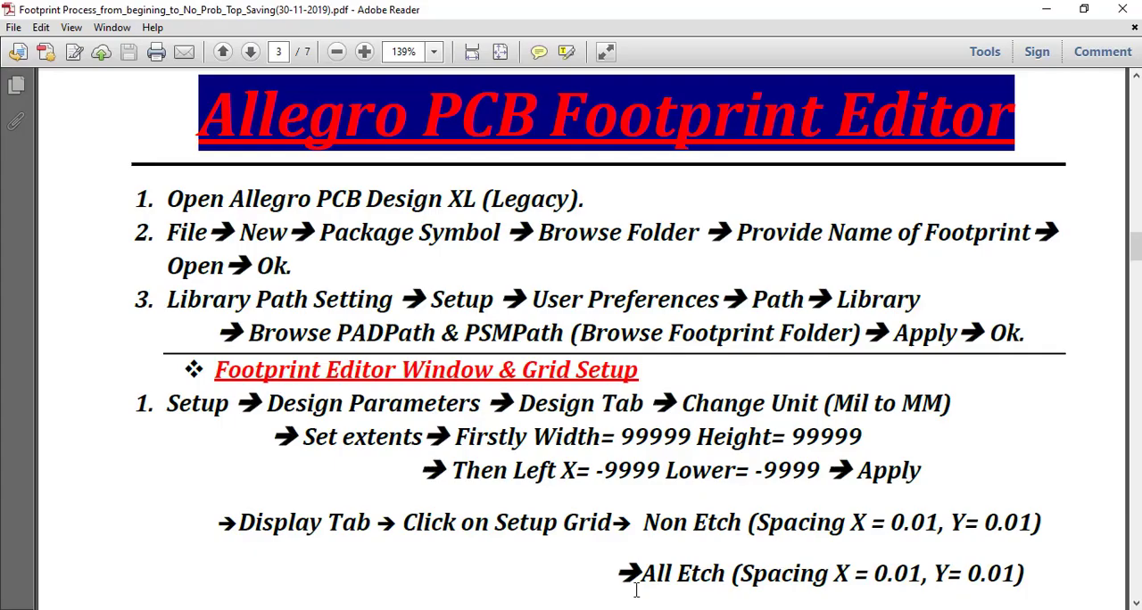
scroll(169, 259, "down", 3)
left_click_drag(166, 323, 221, 330)
left_click_drag(211, 292, 243, 318)
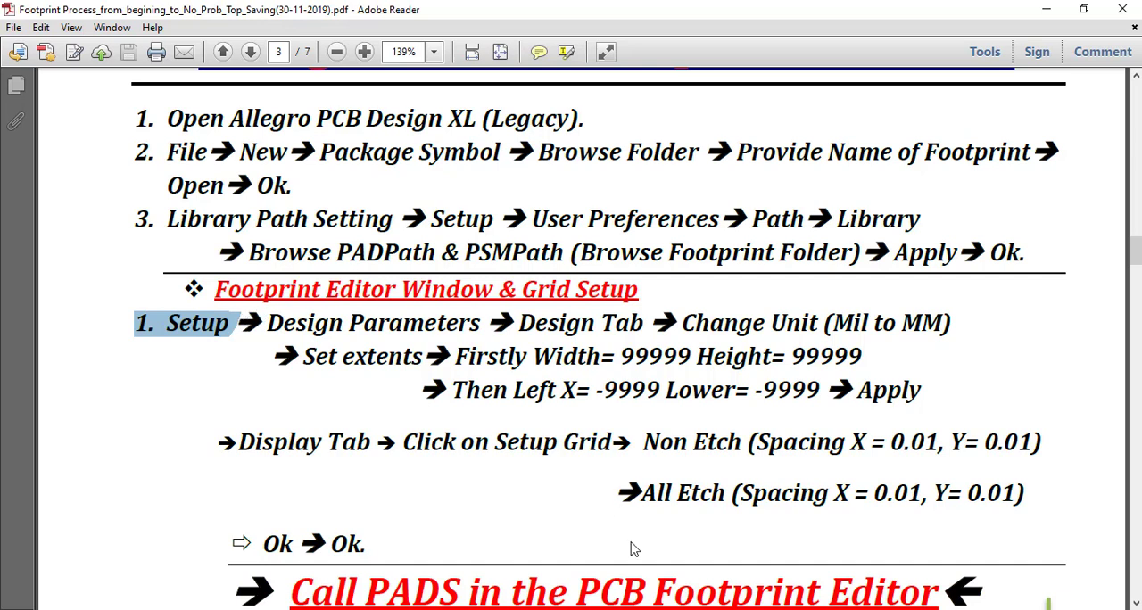
left_click_drag(156, 323, 632, 330)
left_click_drag(658, 330, 951, 328)
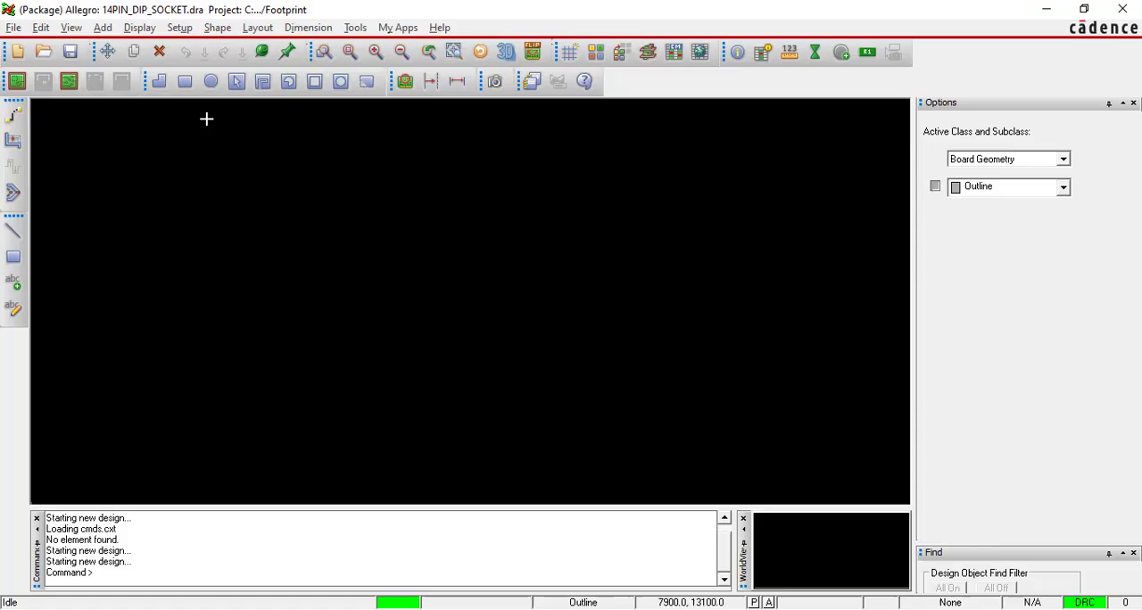
Open the design parameters in Allegro and change the design's user units to Millimeter.
left_click(181, 27)
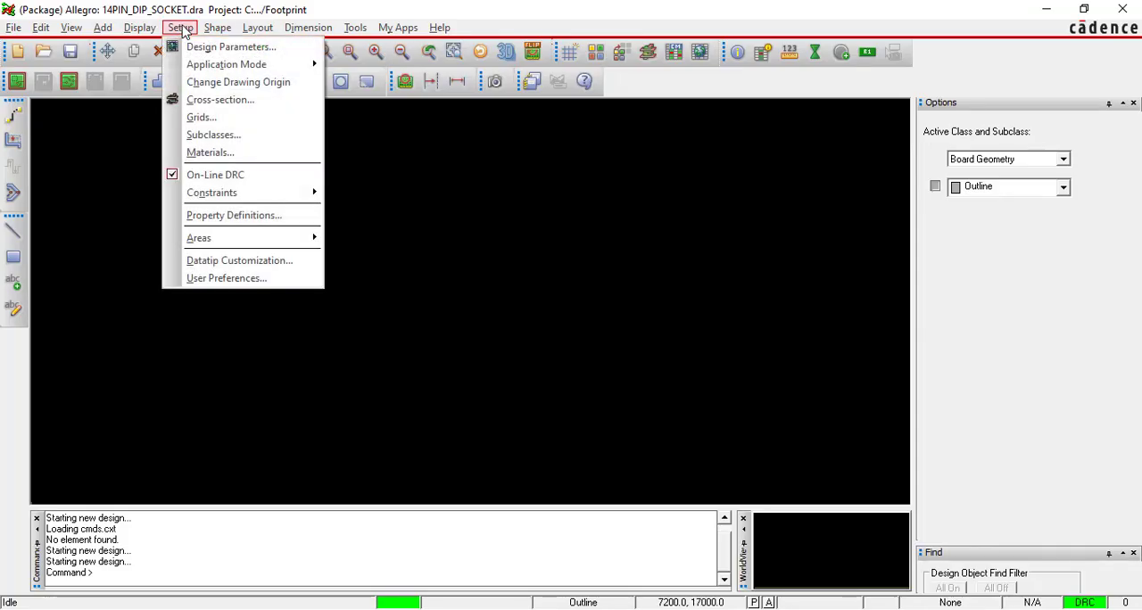
left_click(223, 47)
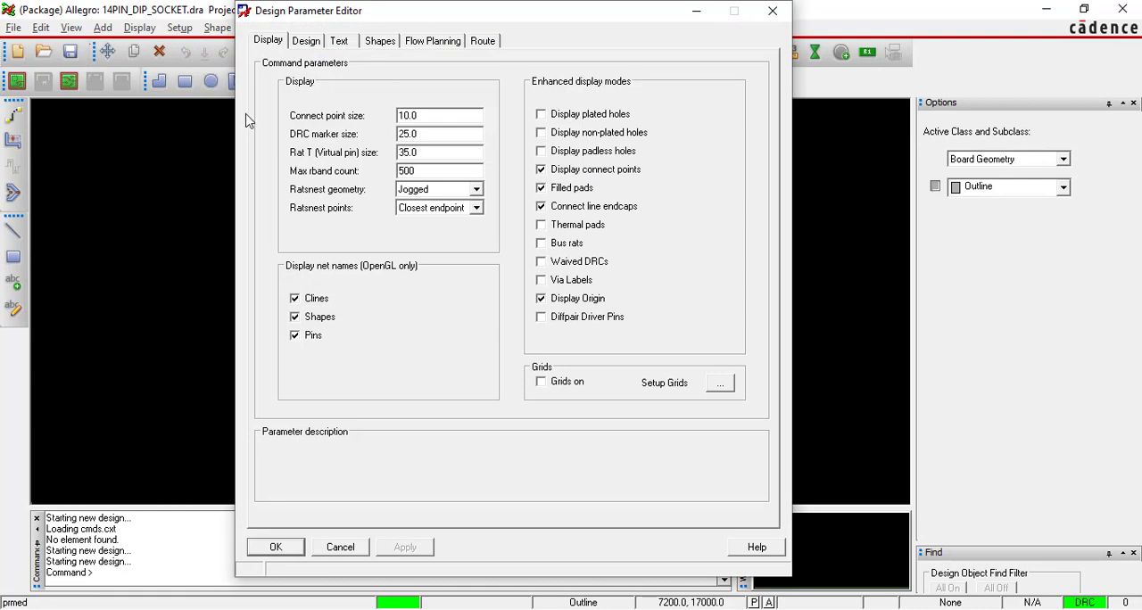
left_click(305, 42)
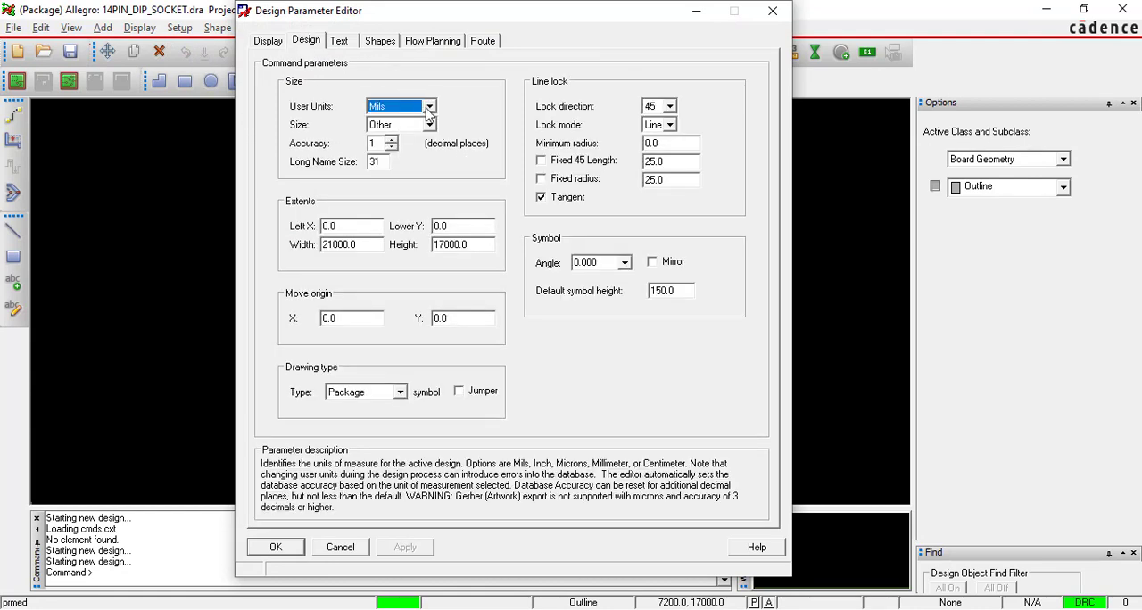
left_click(428, 107)
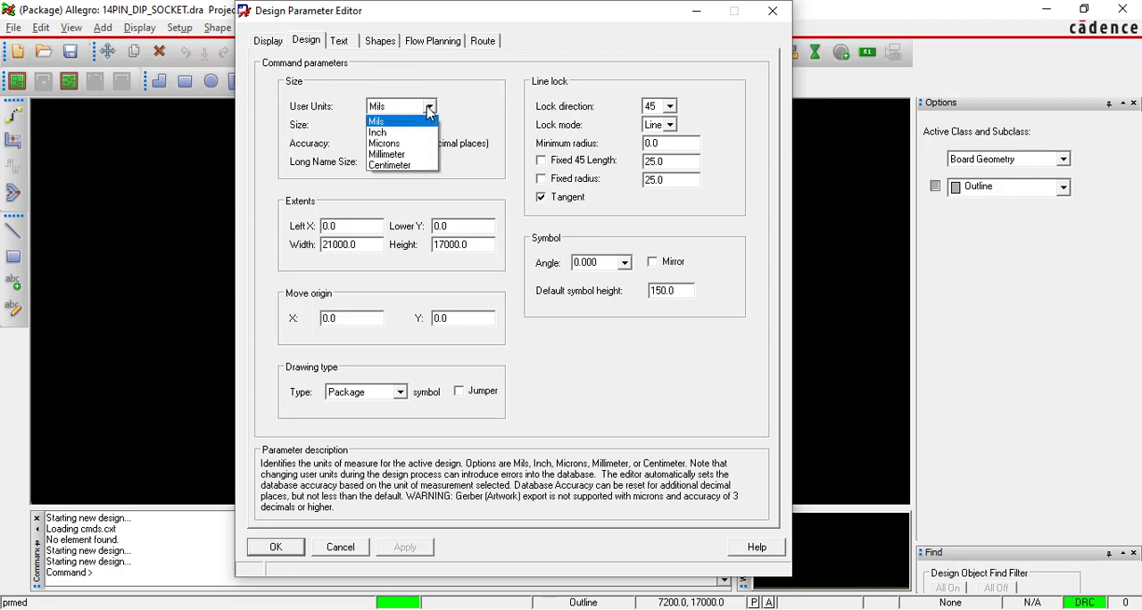
left_click(401, 156)
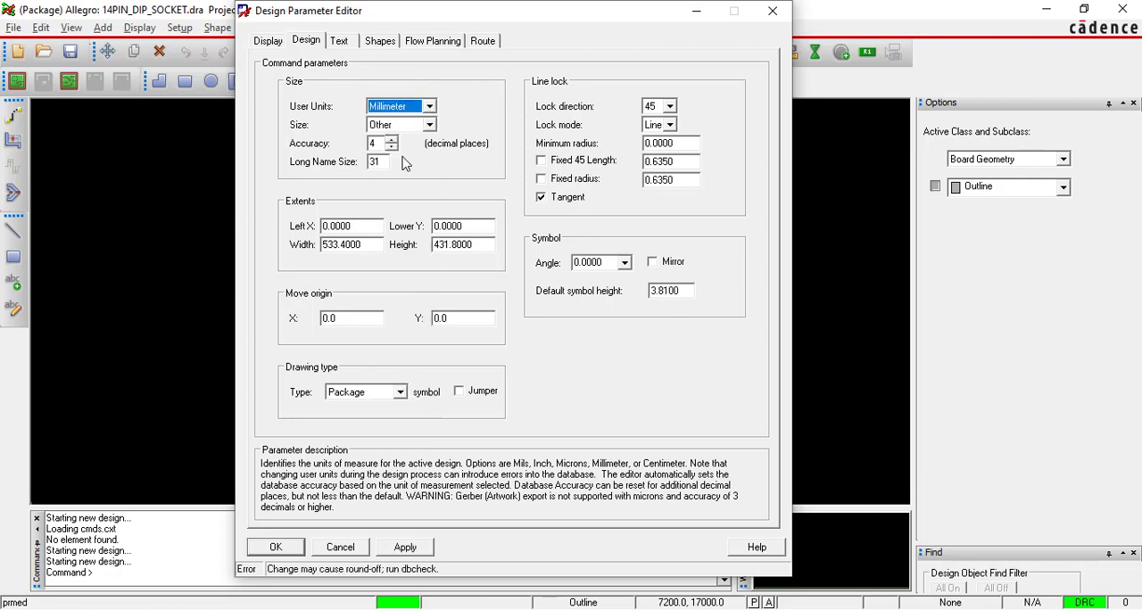
left_click(380, 143)
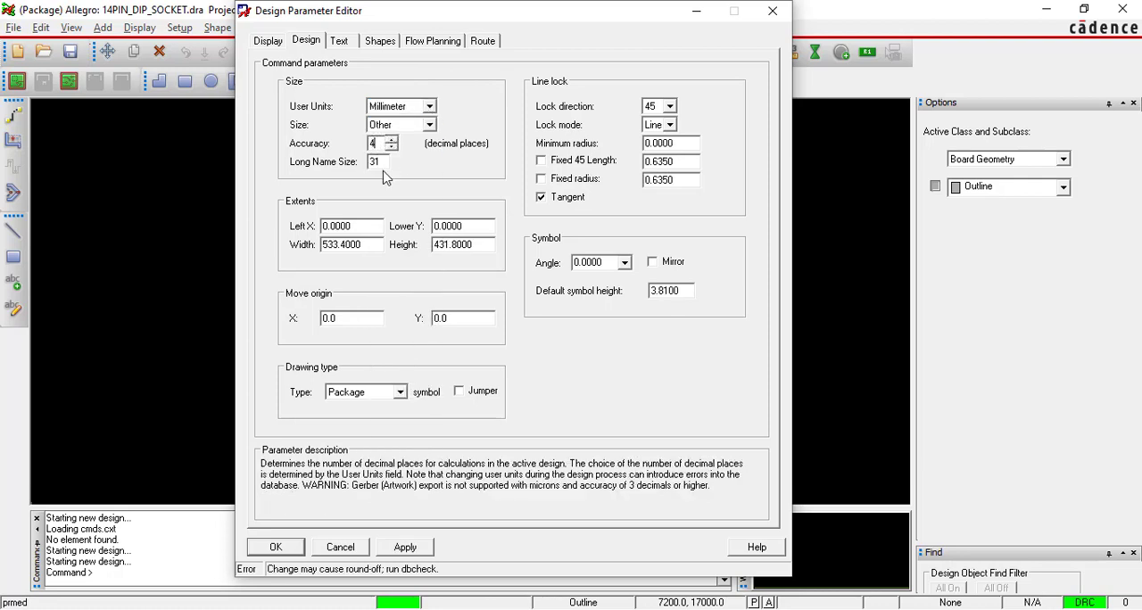
Set the drawing extents to a width of 99999 and a height of 99999.
left_click(362, 228)
double_click(369, 244)
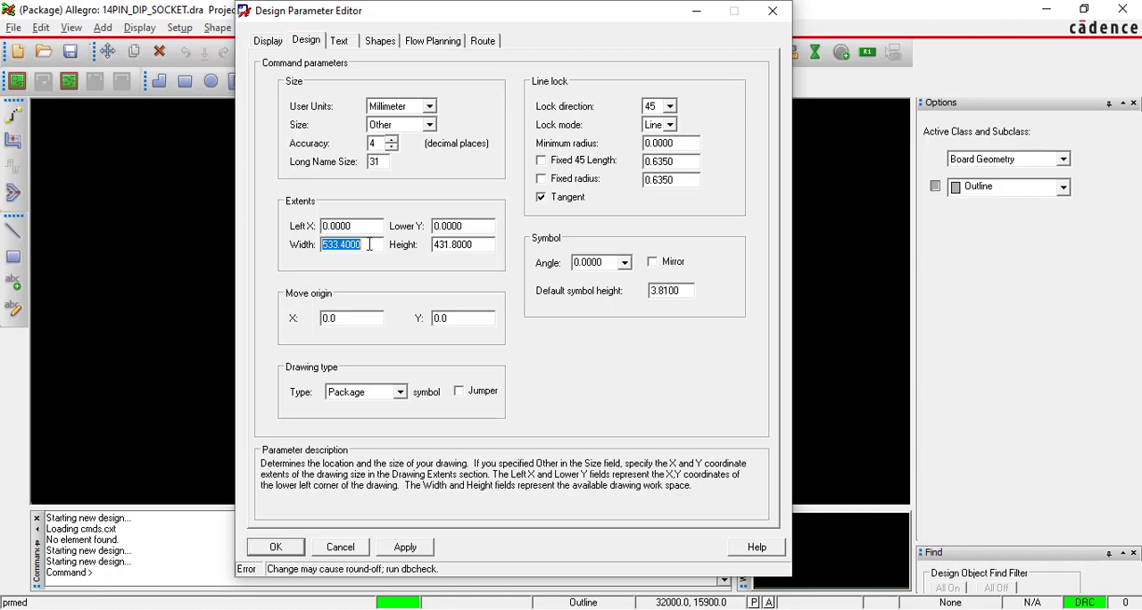
type("99999")
key("Tab")
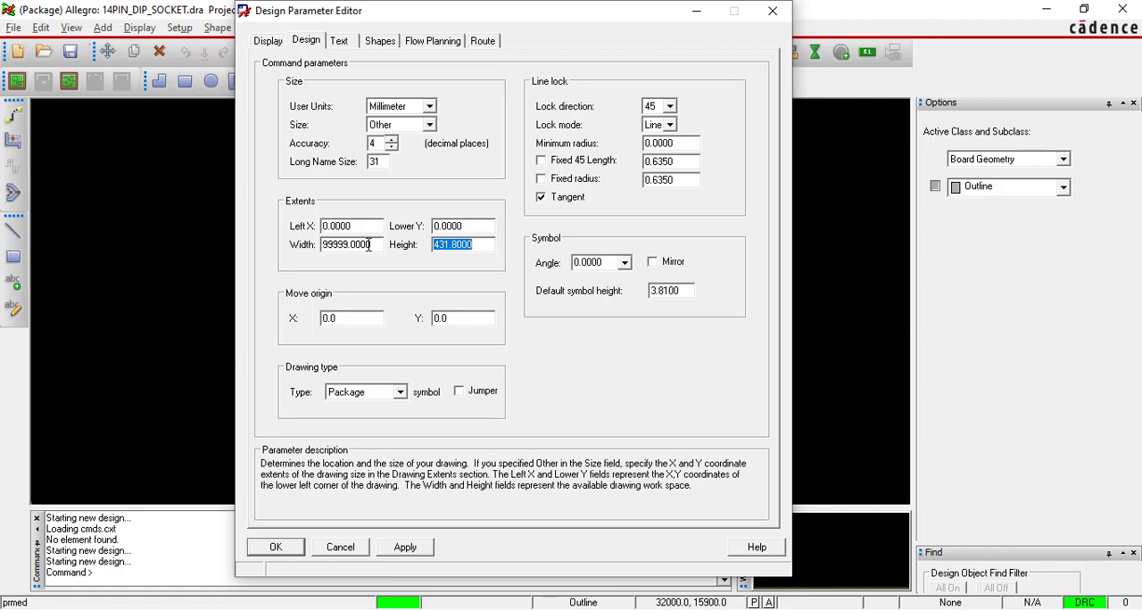
type("99999")
Set the extents' Left X and Lower Y to -9999 and apply the design settings.
left_click(351, 227)
double_click(351, 227)
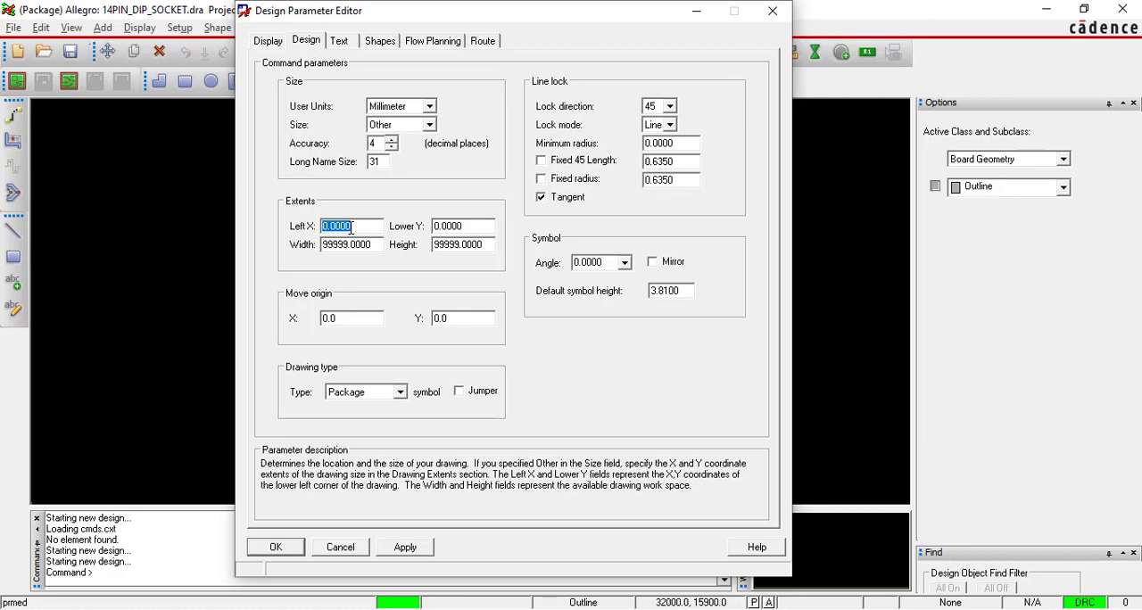
type("-9999")
key("Tab")
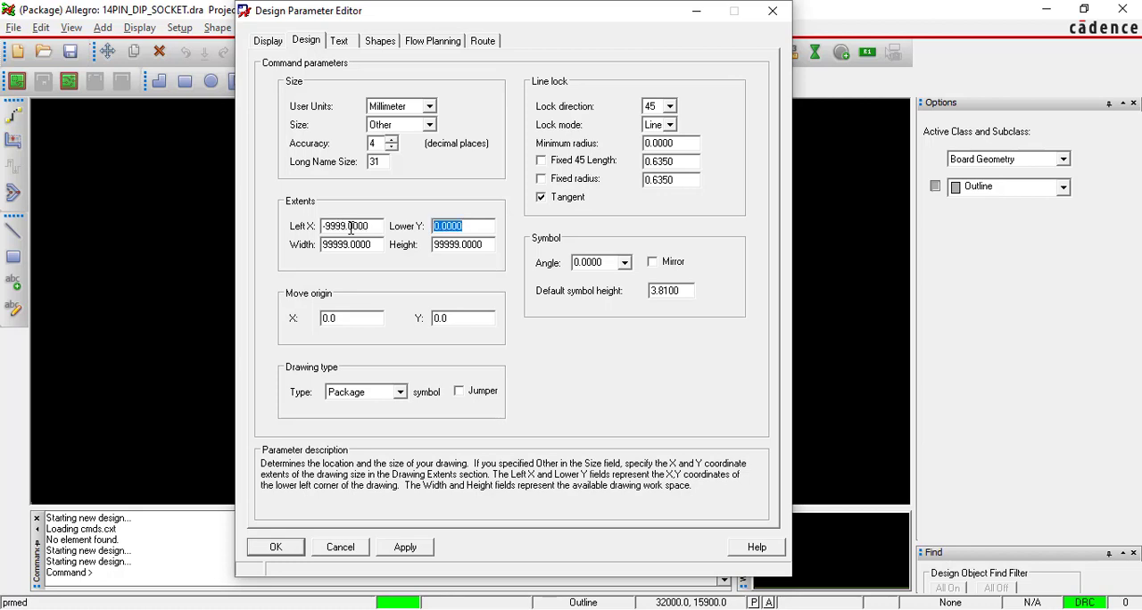
type("-9999")
left_click(402, 551)
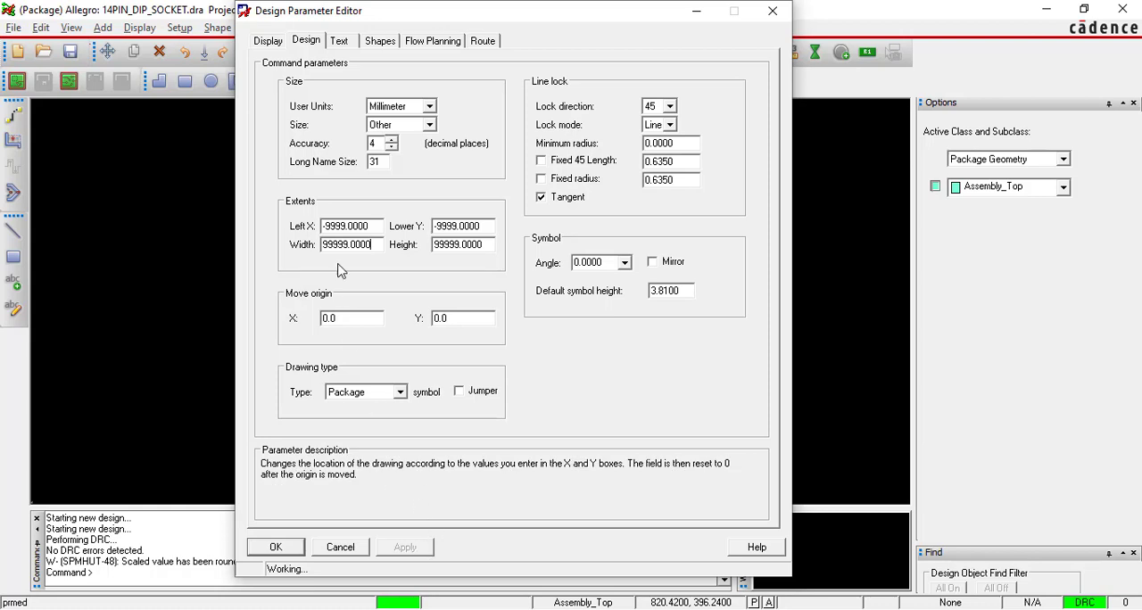
Enable the display of plated, non-plated and padless holes in the enhanced display modes.
left_click(267, 42)
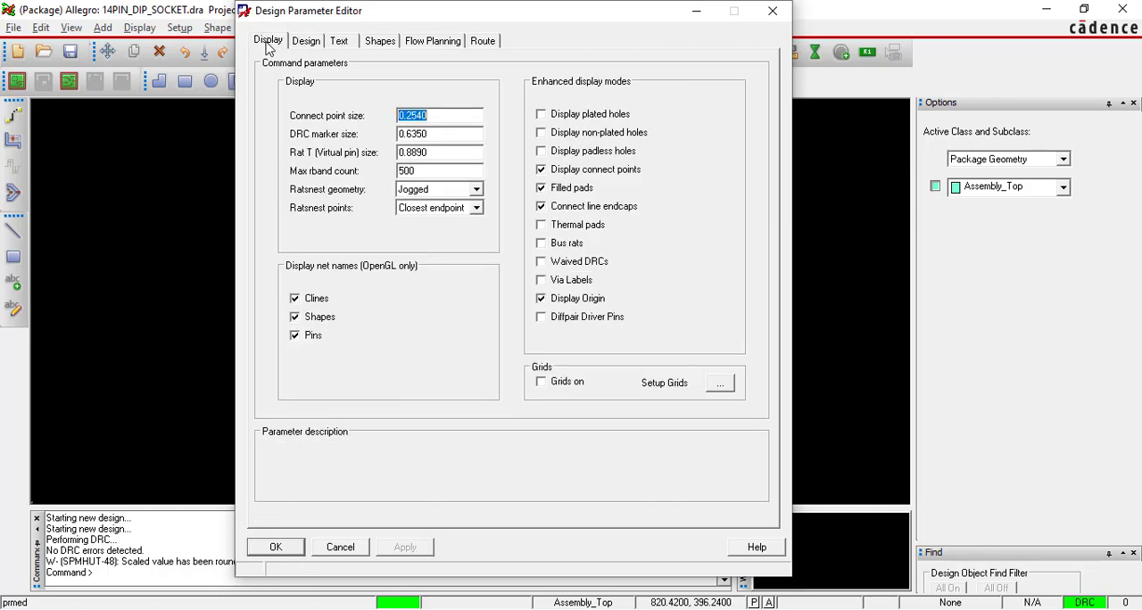
left_click(541, 116)
left_click(540, 134)
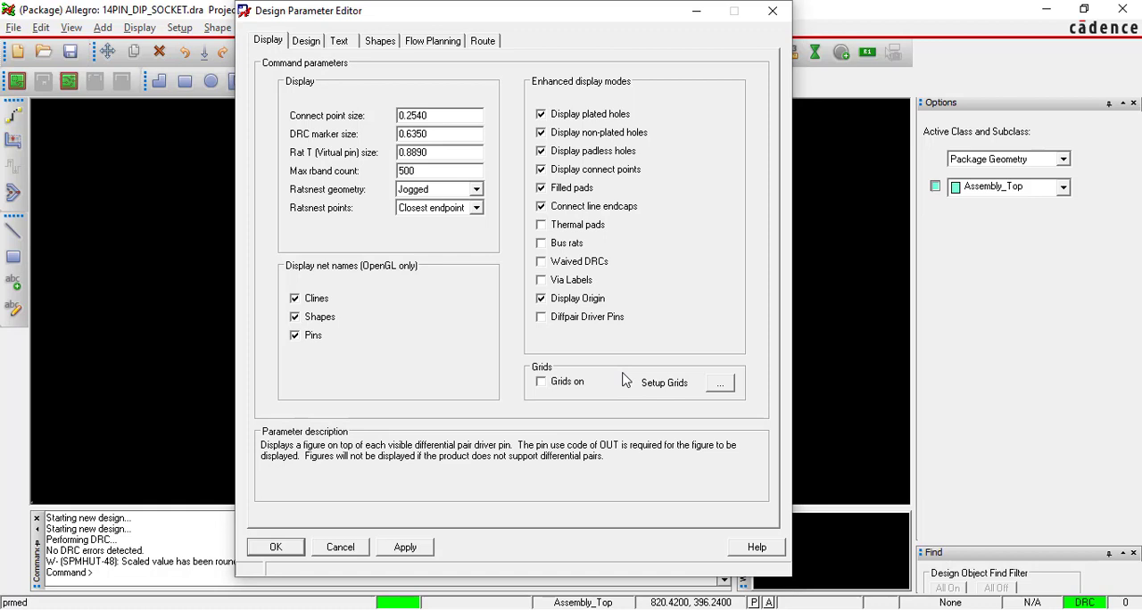
Set the Non-Etch and All Etch grid spacing to 0.01 in X and Y, and apply and close the design parameters.
left_click(721, 388)
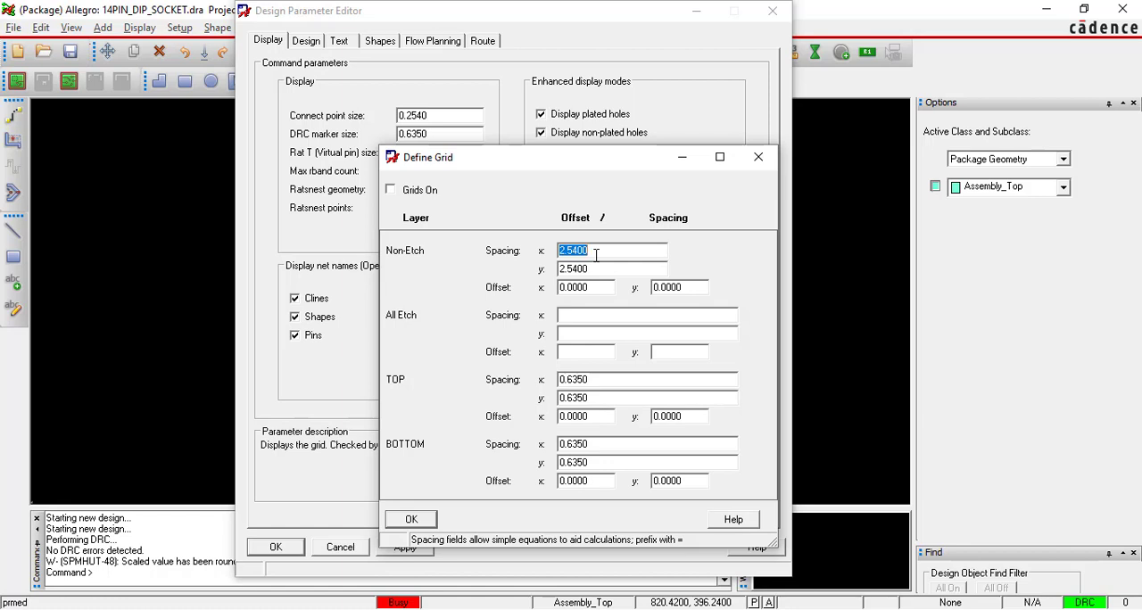
key("BackSpace")
left_click_drag(597, 270, 559, 269)
key("BackSpace")
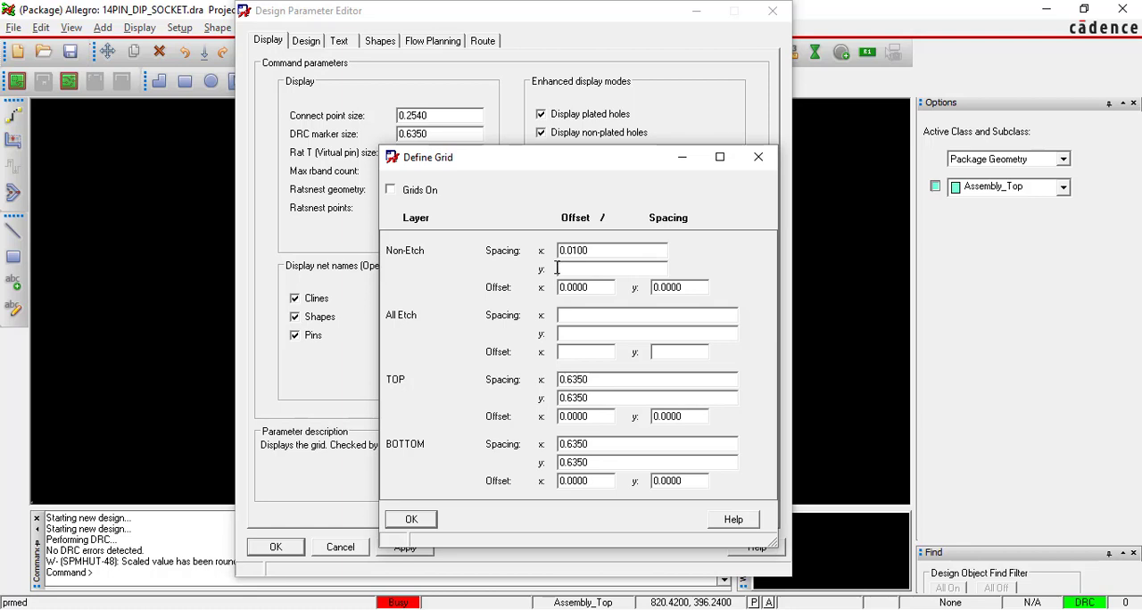
type("0.01")
key("Tab")
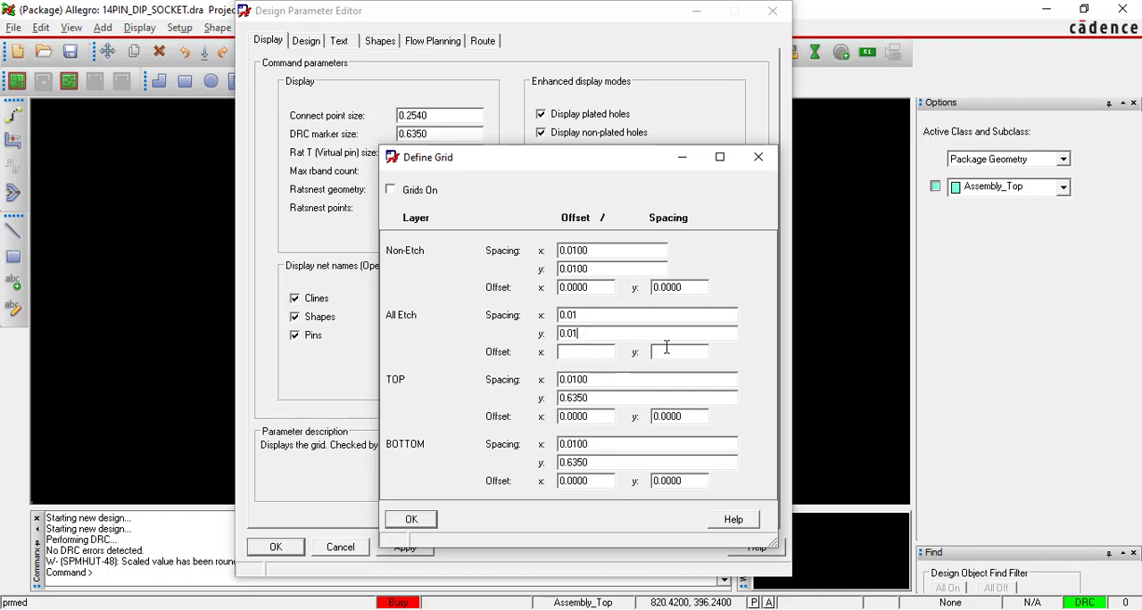
left_click(416, 522)
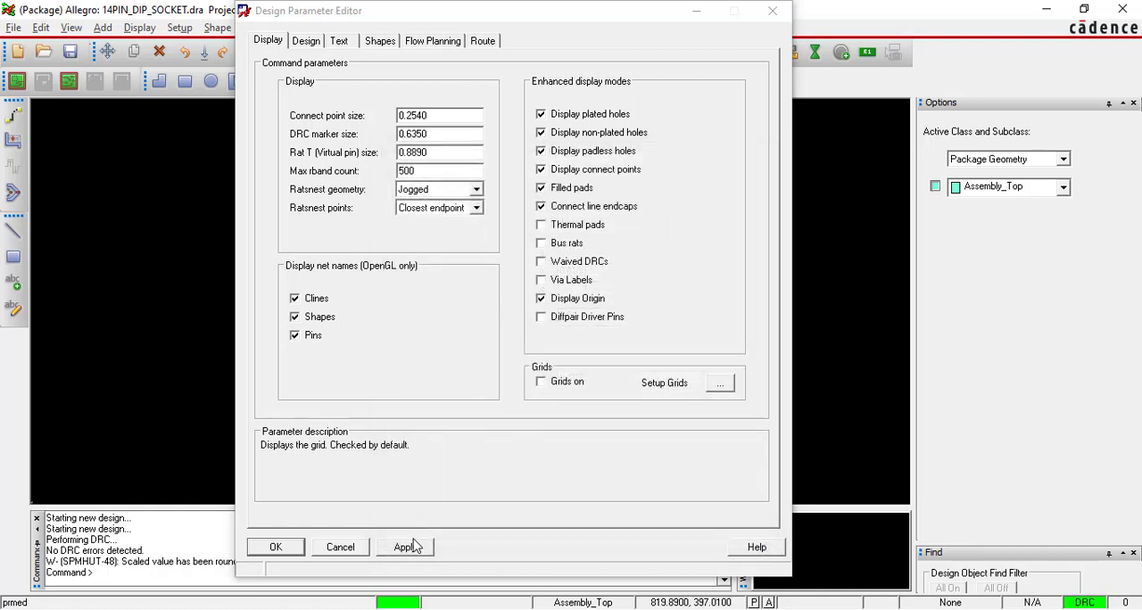
left_click(411, 549)
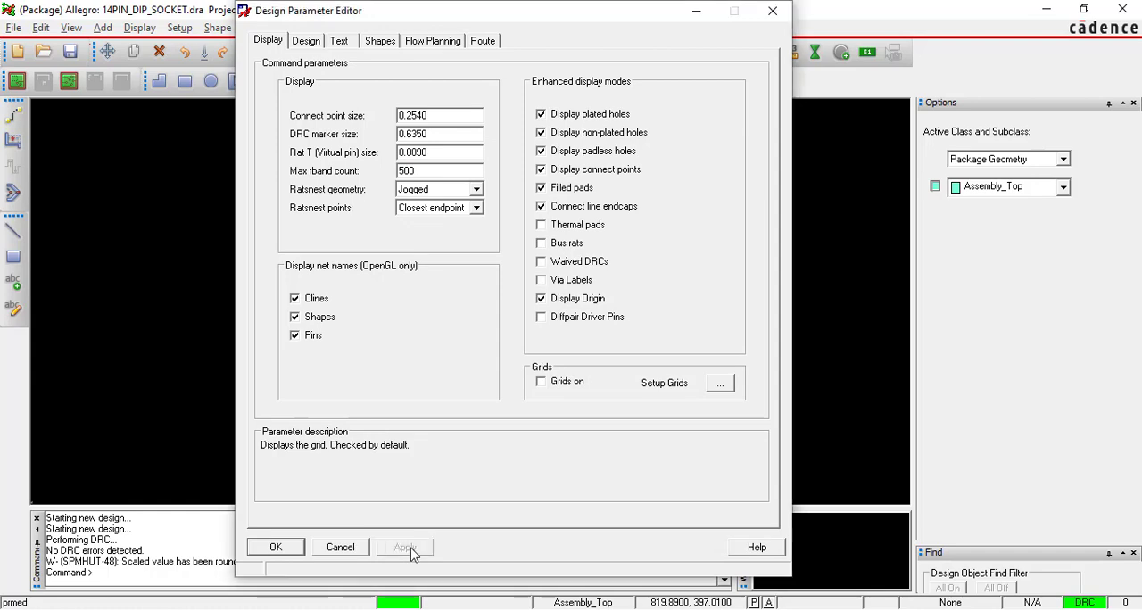
left_click(284, 548)
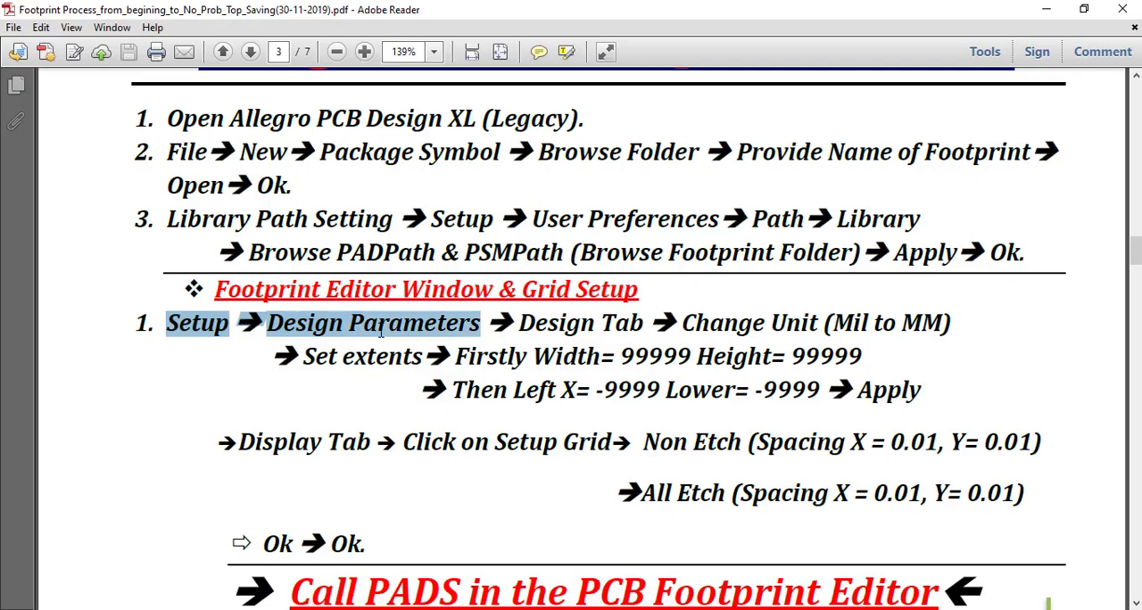
Review the PDF's grid setup and Call PADS in the PCB Footprint Editor instructions in Adobe Reader, and return to Allegro.
left_click_drag(381, 330, 948, 325)
left_click_drag(302, 357, 692, 358)
left_click_drag(855, 390, 940, 395)
left_click(933, 404)
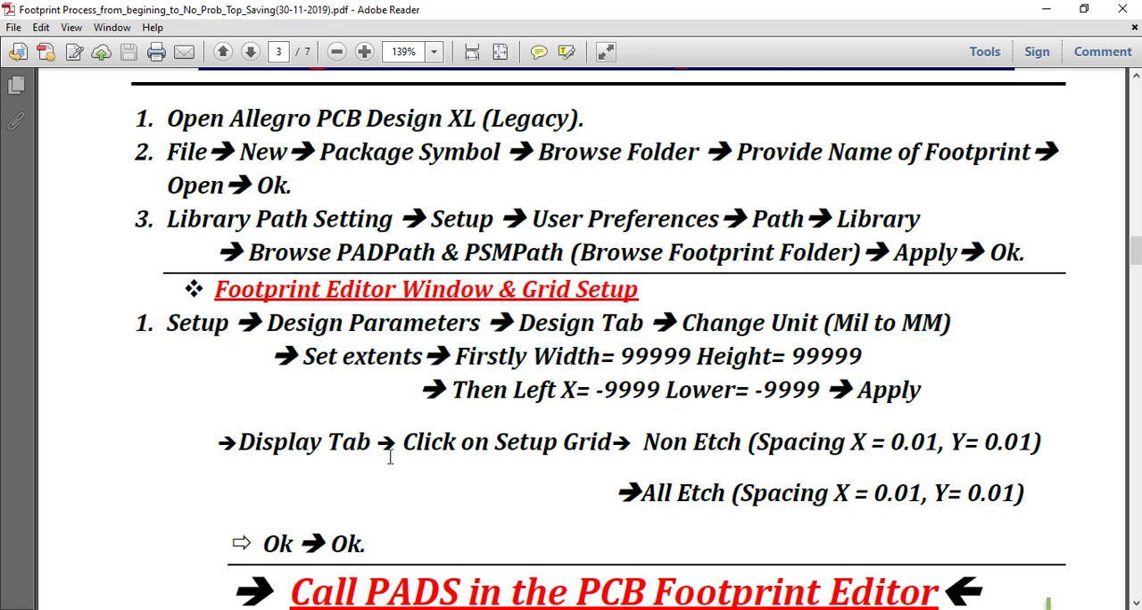
scroll(393, 464, "down", 3)
double_click(278, 383)
left_click_drag(370, 390, 323, 390)
left_click(435, 357)
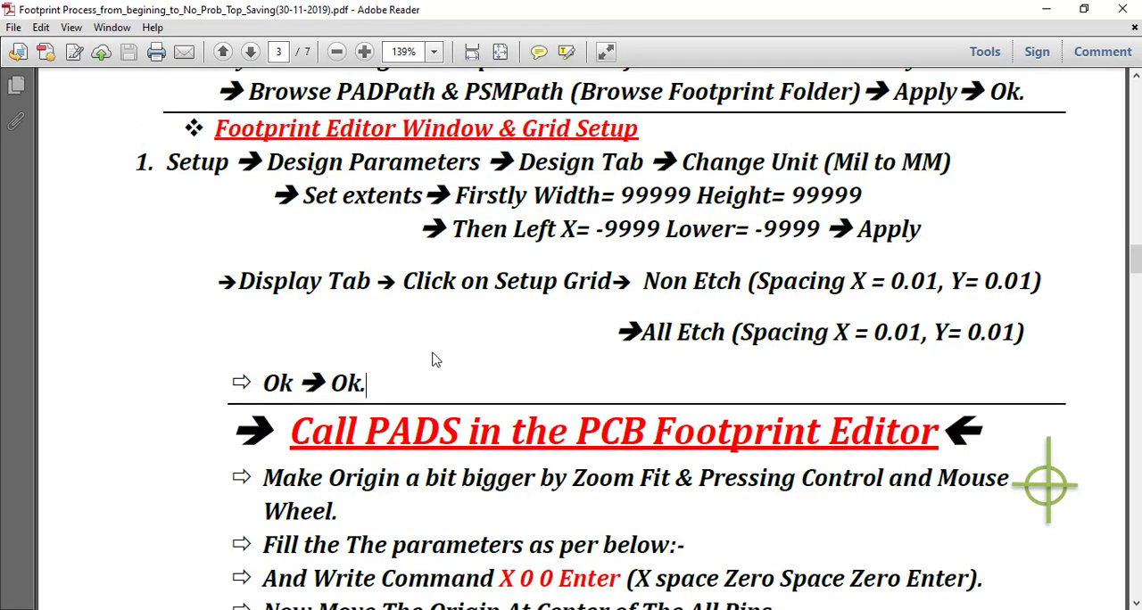
scroll(435, 360, "down", 2)
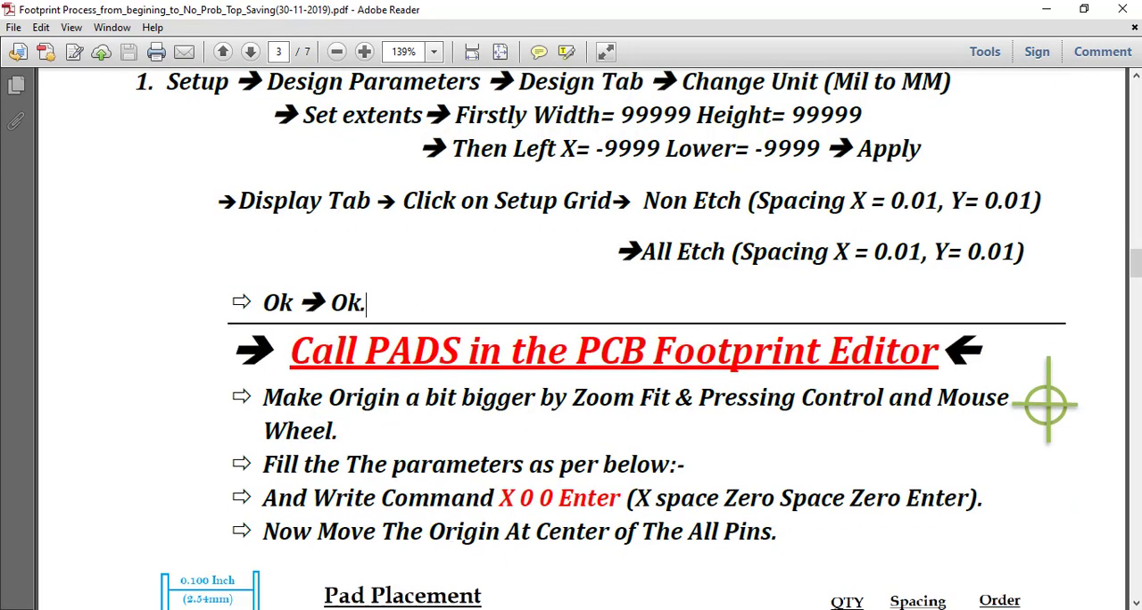
key("alt+Tab")
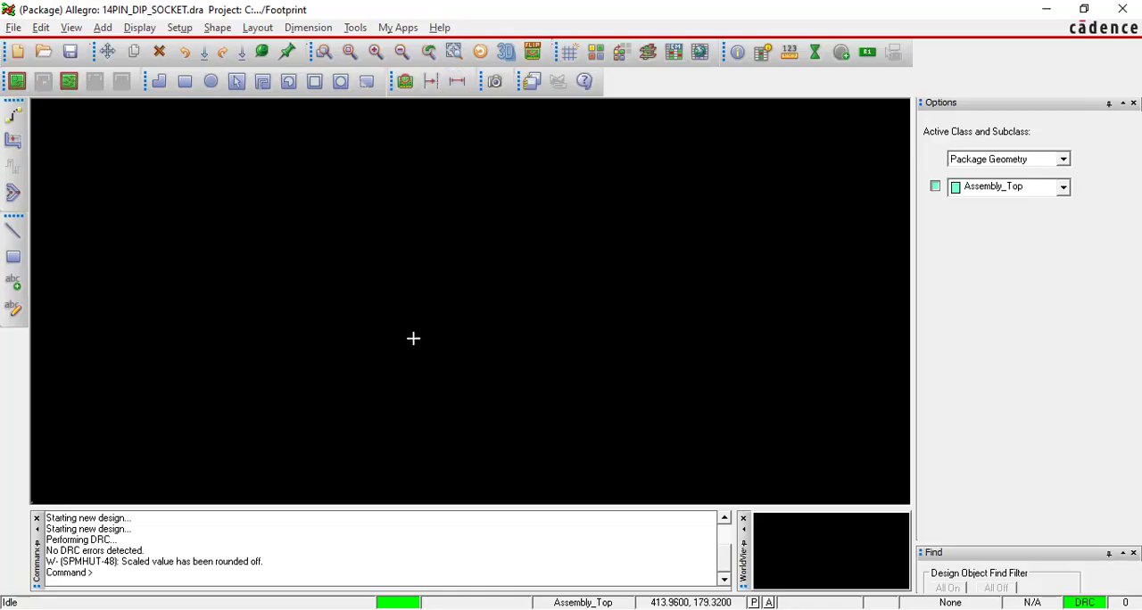
Locate the drawing origin marker in the empty package symbol canvas and examine it up close.
left_click(350, 53)
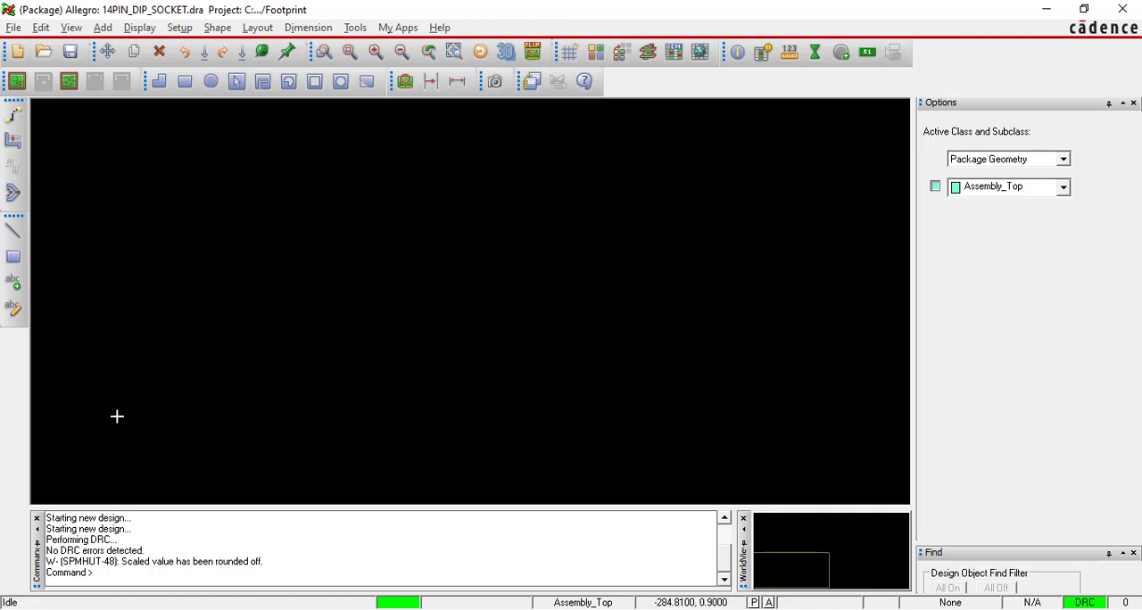
scroll(116, 416, "up", 5)
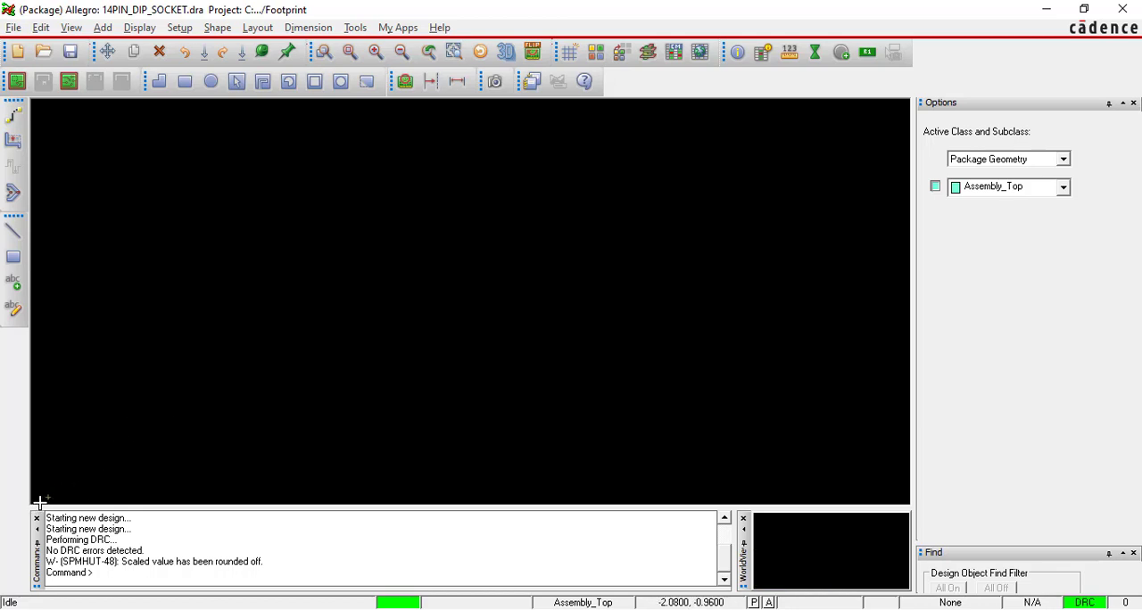
scroll(39, 502, "up", 5)
scroll(173, 457, "down", 1)
scroll(179, 471, "up", 1)
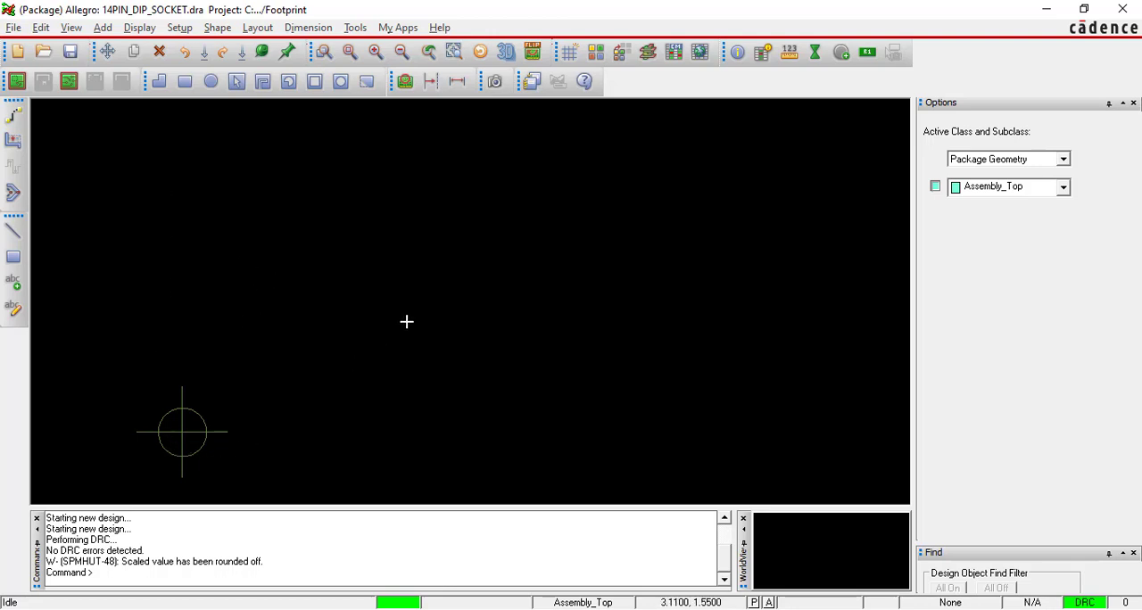
scroll(406, 322, "down", 1)
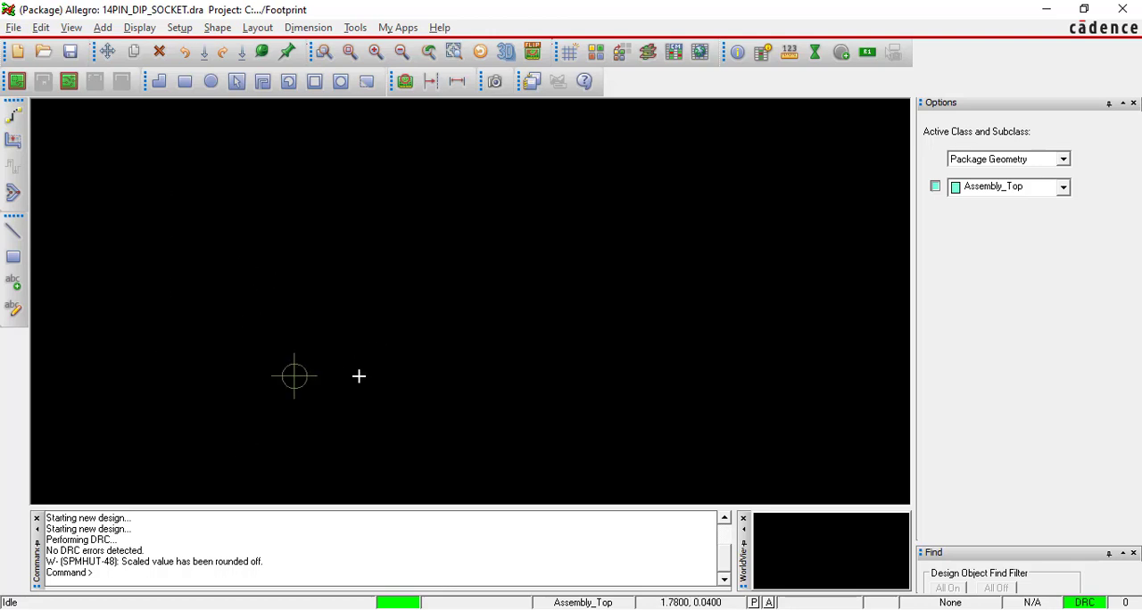
scroll(295, 391, "up", 1)
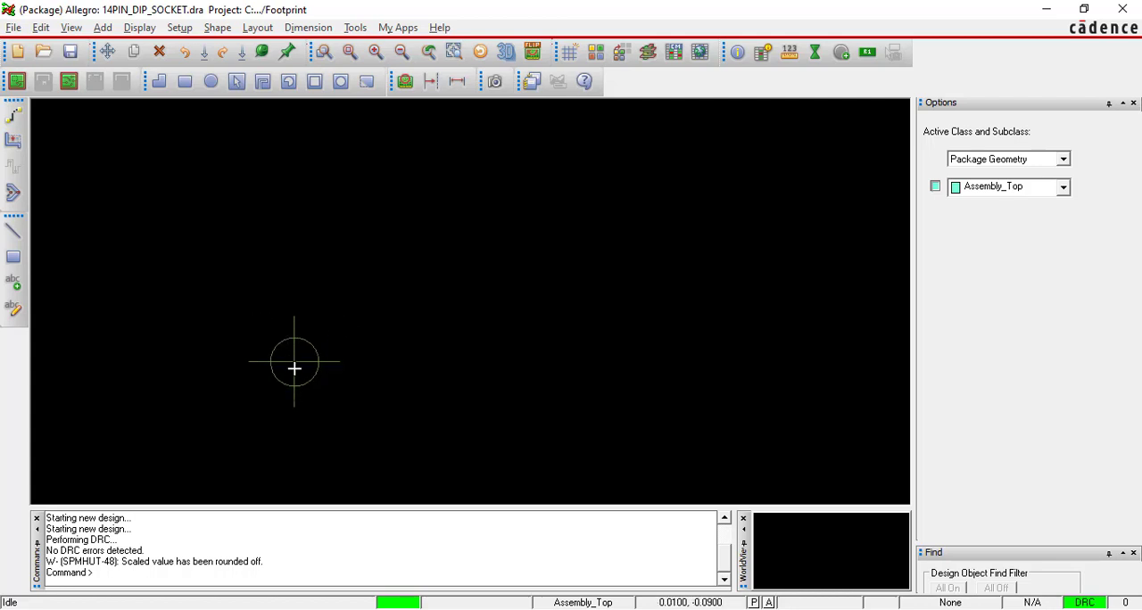
scroll(145, 419, "down", 5)
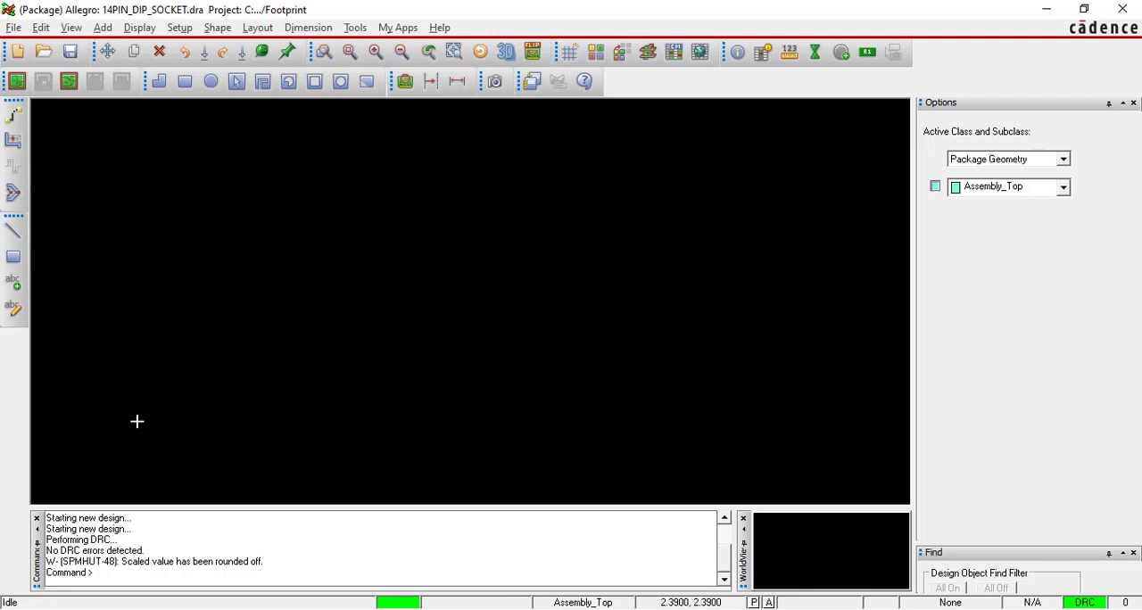
scroll(132, 423, "up", 2)
scroll(202, 406, "up", 2)
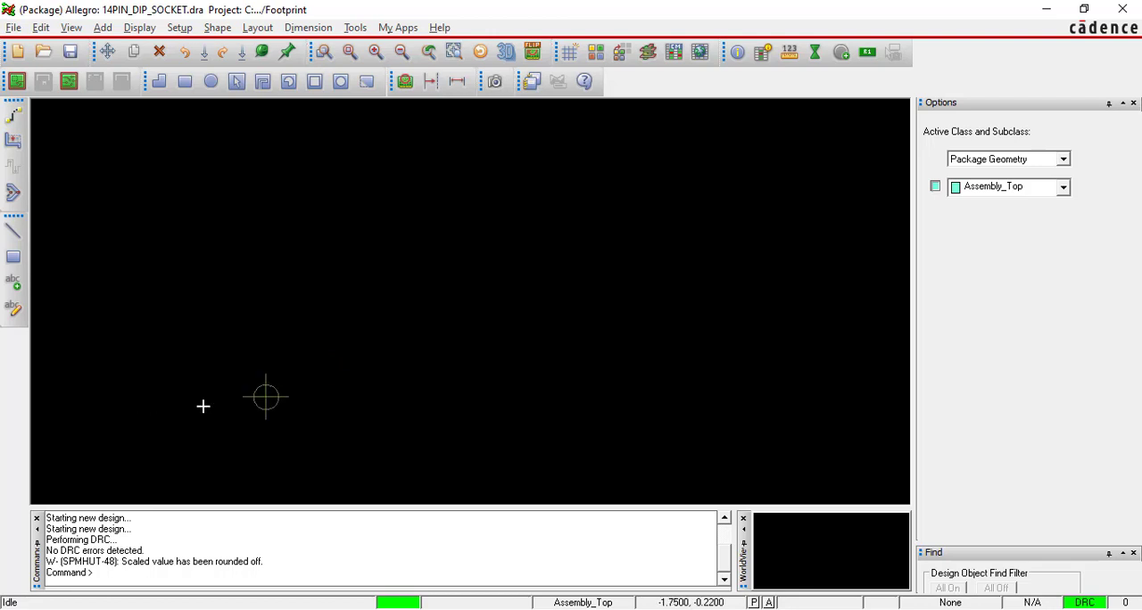
scroll(265, 404, "up", 1)
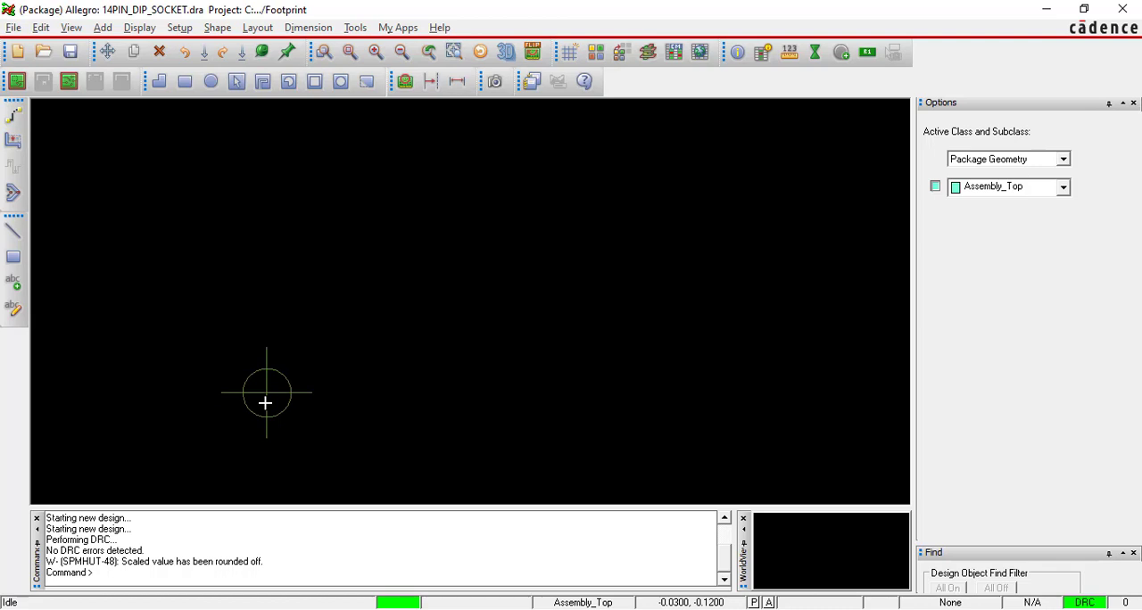
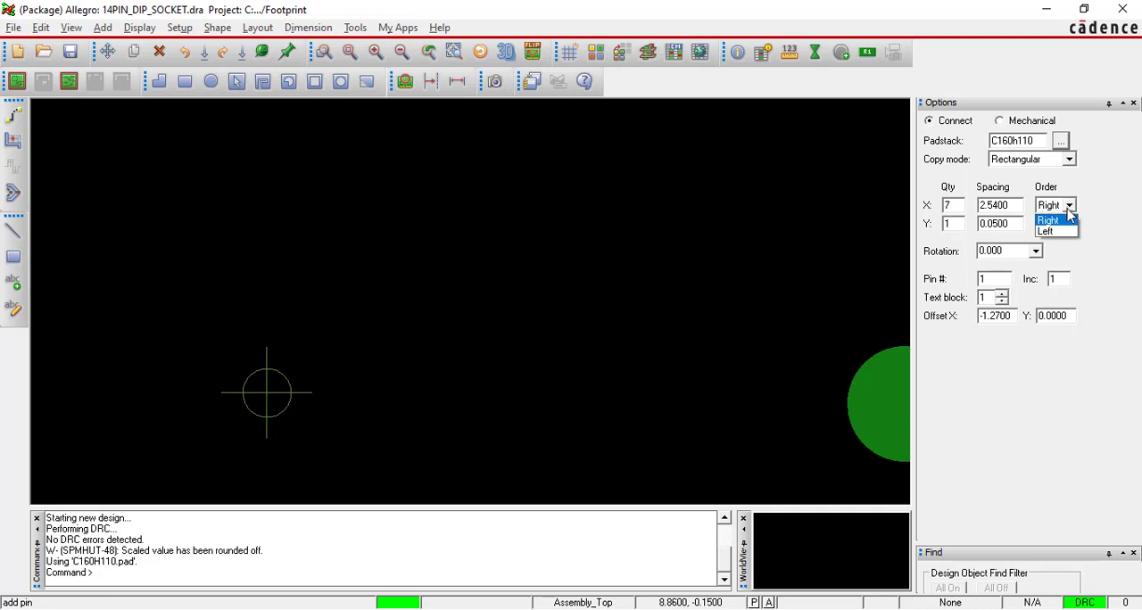
Set the pin array's X order to Right and Y quantity to 2, checking the Y values in the PDF's pad placement table.
left_click(1057, 220)
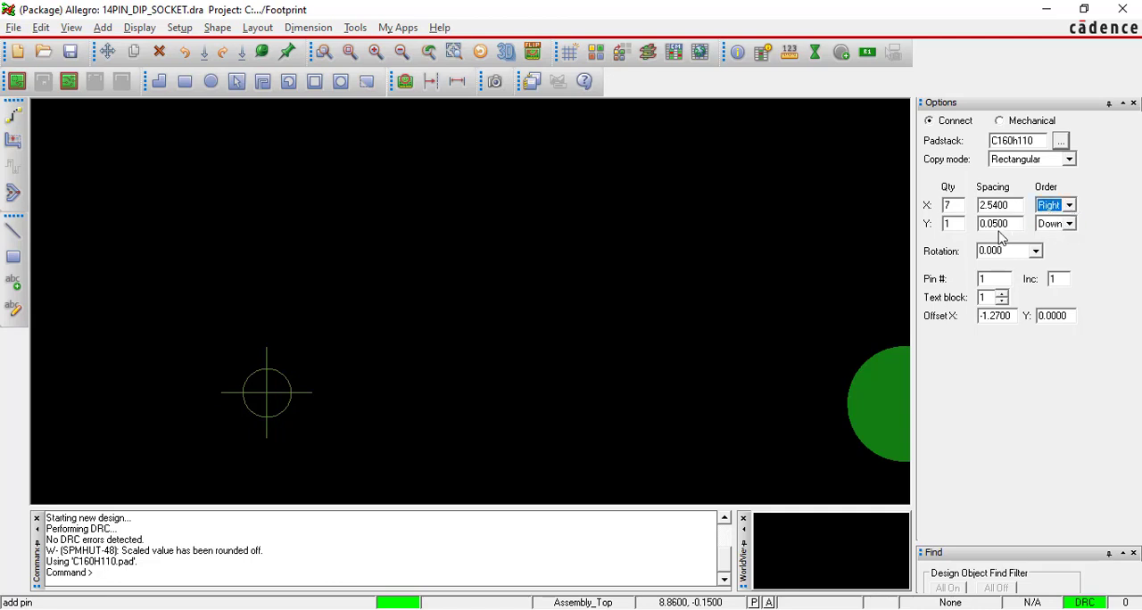
left_click_drag(957, 224, 946, 224)
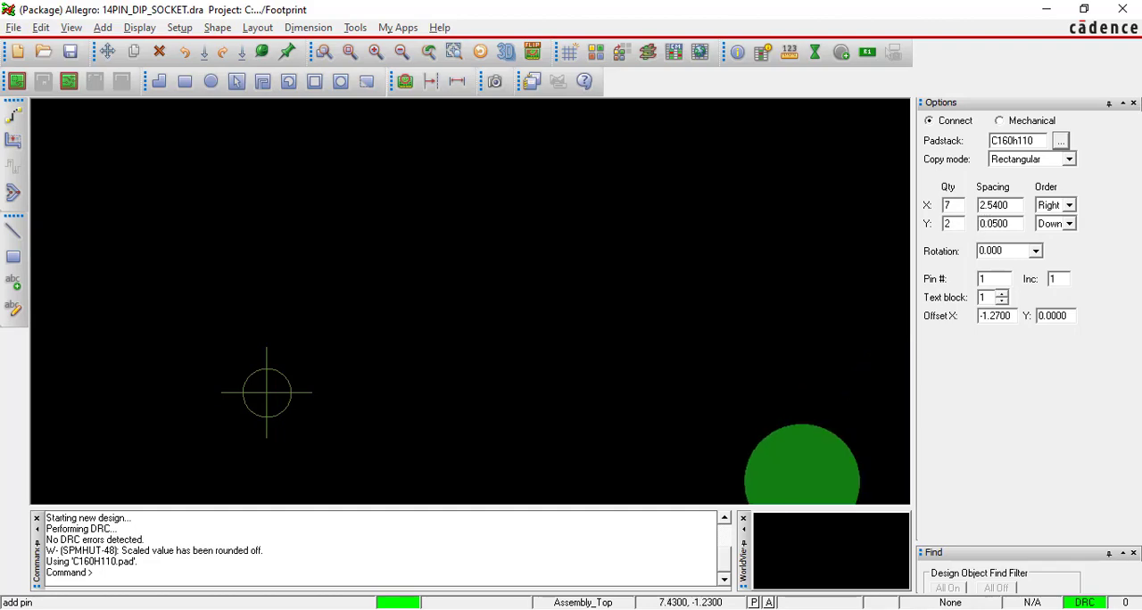
key("alt+Tab")
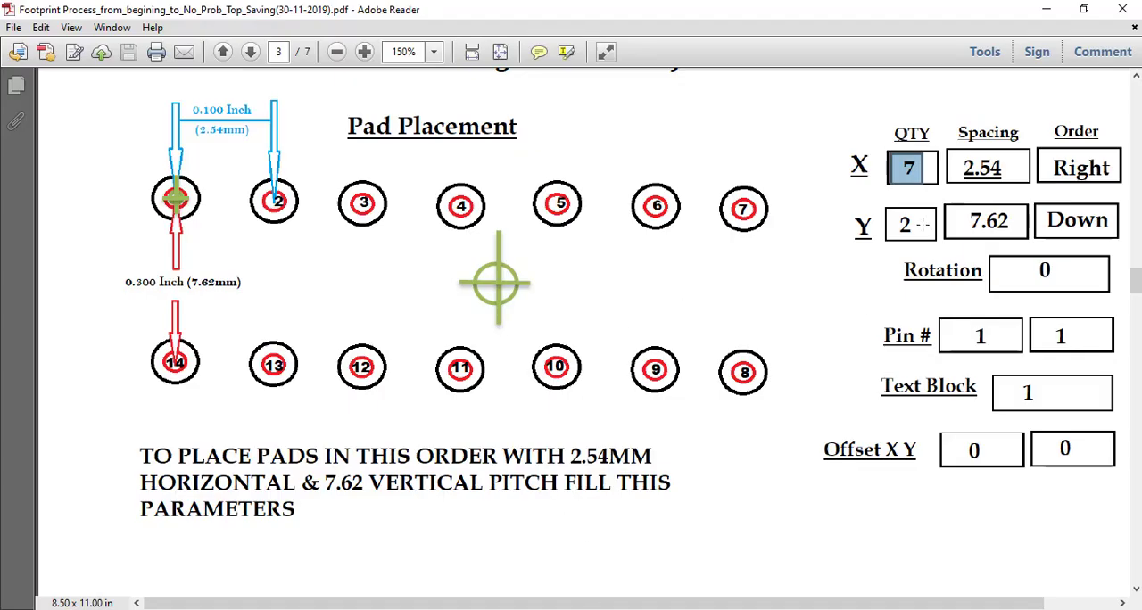
left_click(900, 223)
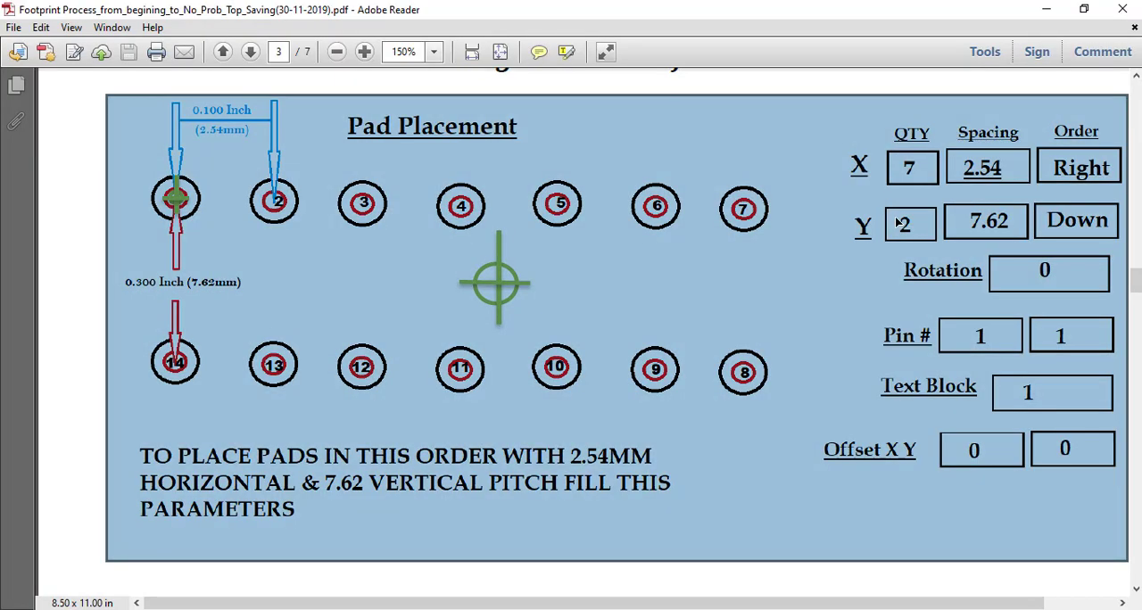
left_click(897, 219)
left_click_drag(894, 216, 921, 238)
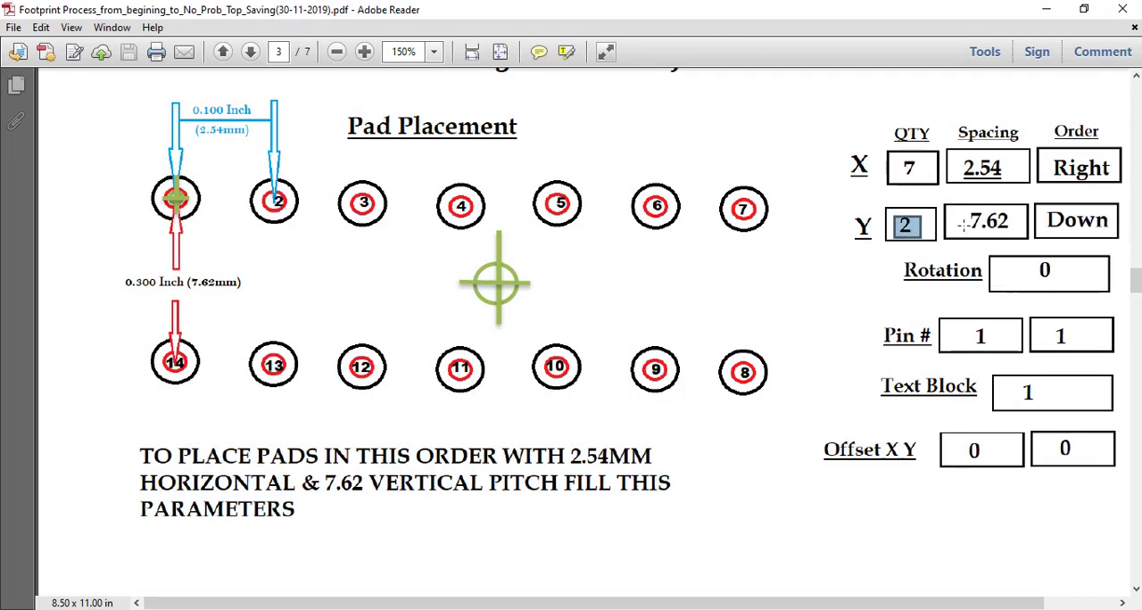
left_click_drag(969, 207, 1019, 230)
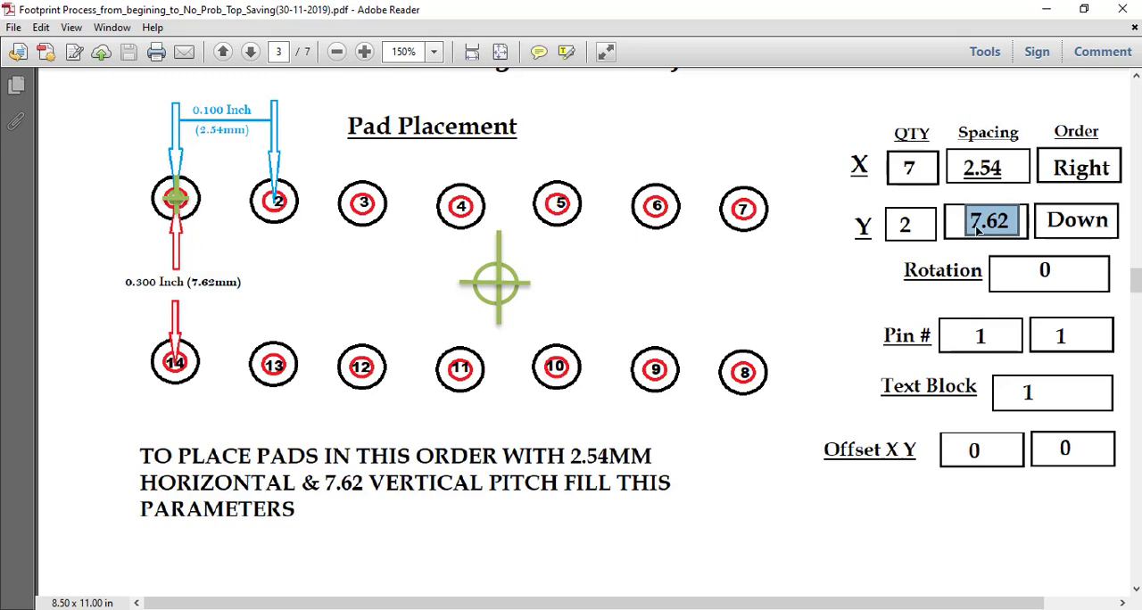
key("alt+Tab")
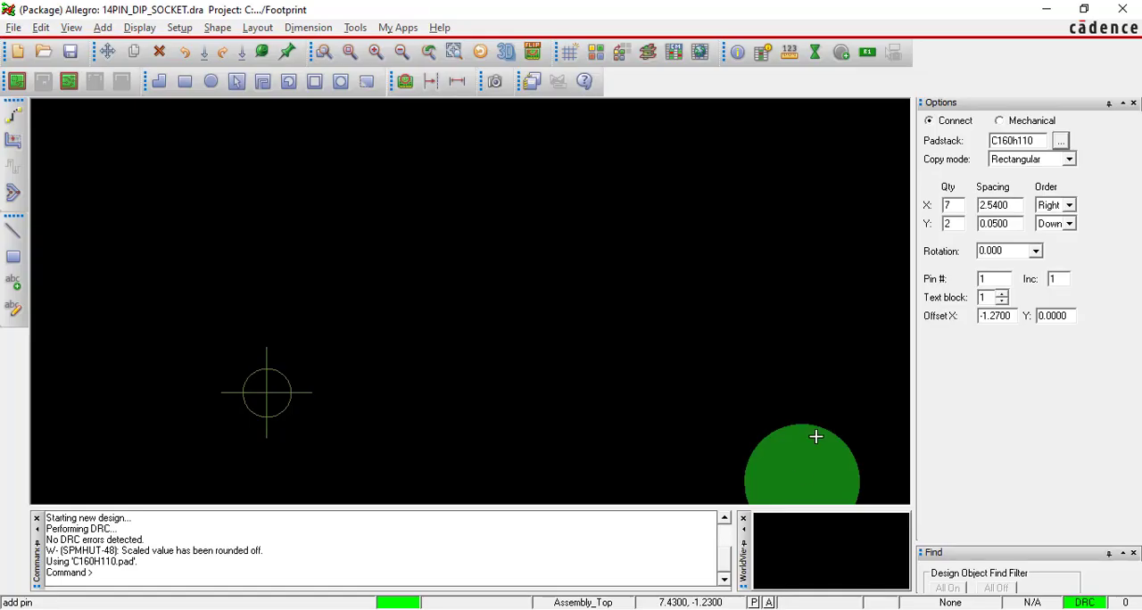
Set the pin array's Y spacing to 7.62 and its X offset to 0.
double_click(1015, 227)
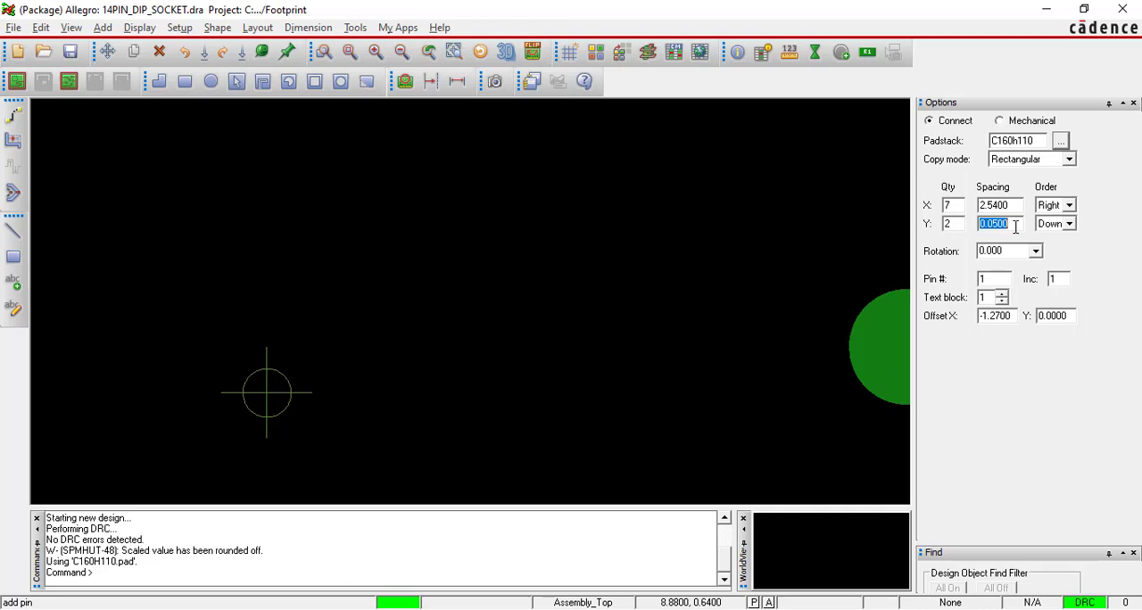
type("7.62")
key("Tab")
left_click_drag(993, 278, 975, 279)
left_click_drag(993, 298, 971, 300)
double_click(1015, 318)
type("0")
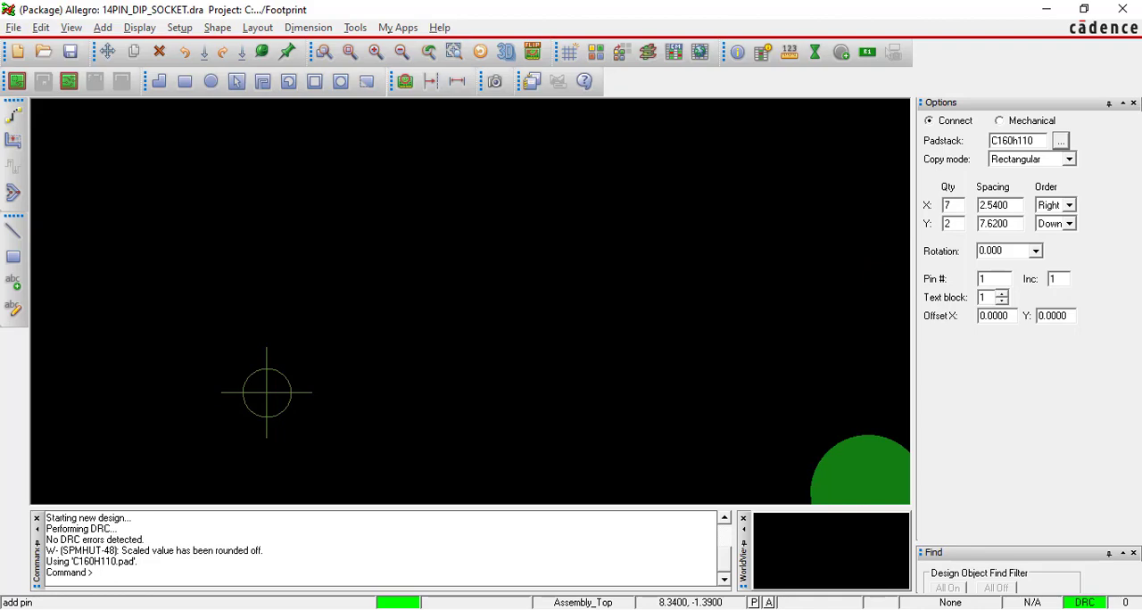
Review the pad placement parameters and the coordinate command instruction in the PDF in Adobe Reader.
key("alt+Tab")
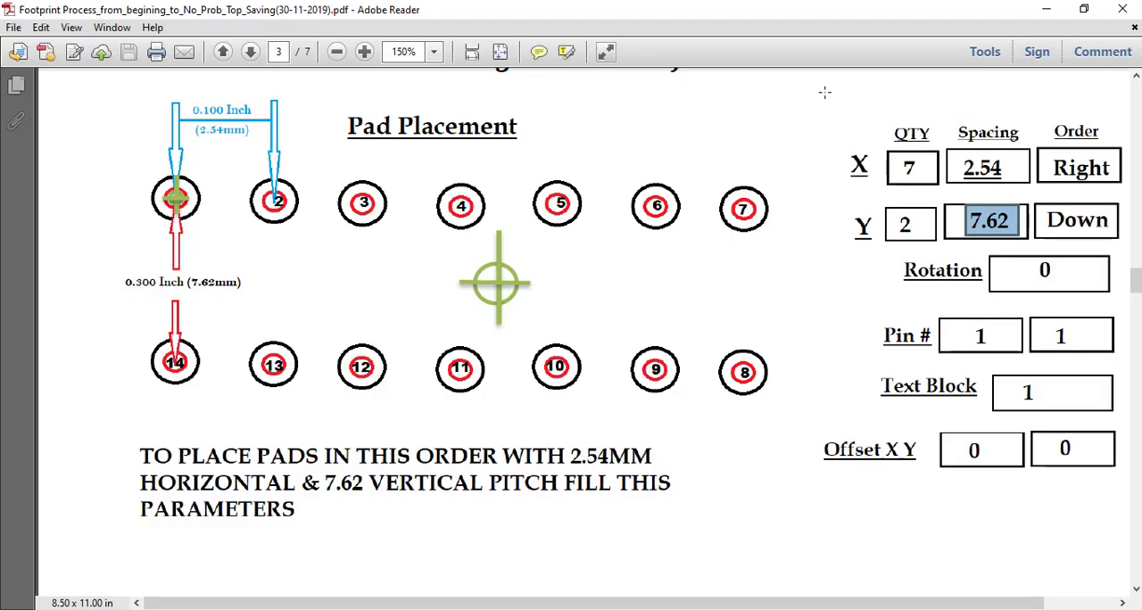
left_click_drag(820, 94, 1128, 508)
left_click(987, 526)
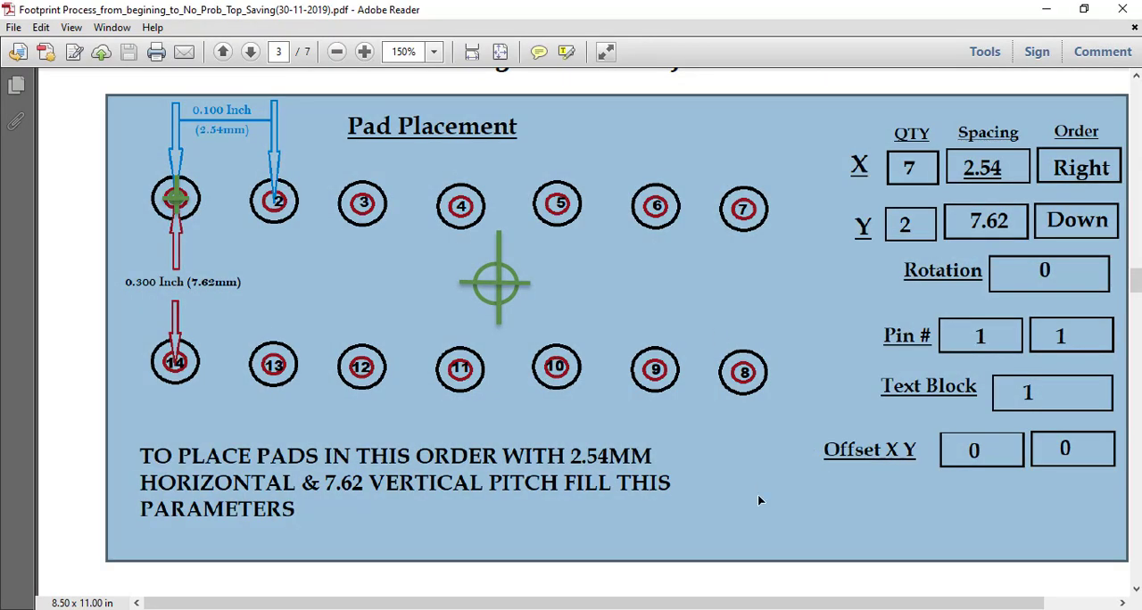
scroll(759, 501, "down", 15)
scroll(279, 343, "up", 20)
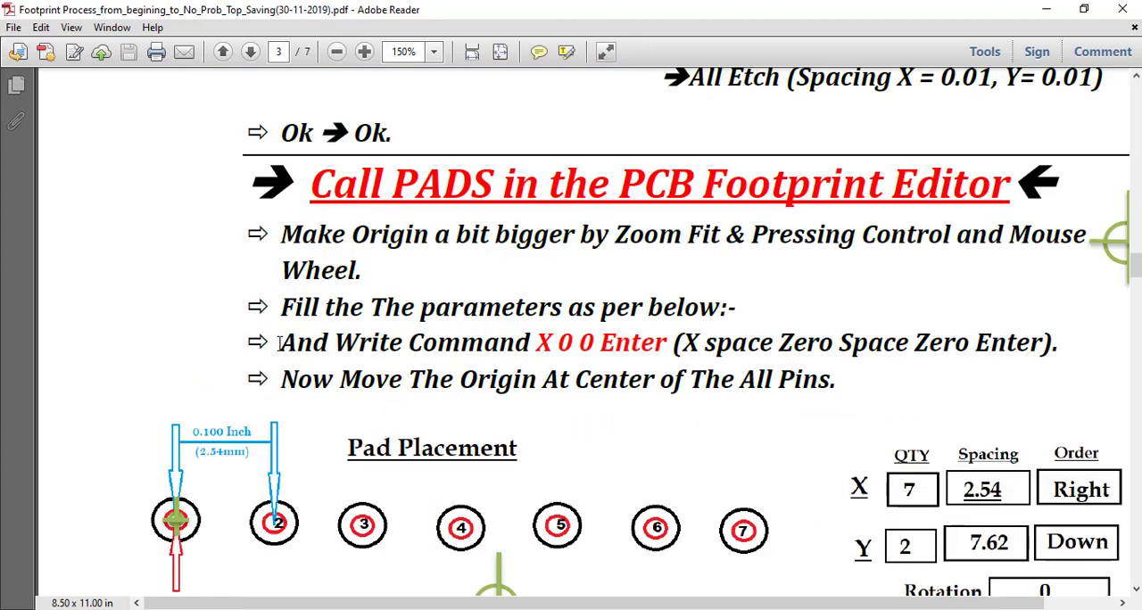
left_click_drag(281, 344, 1054, 348)
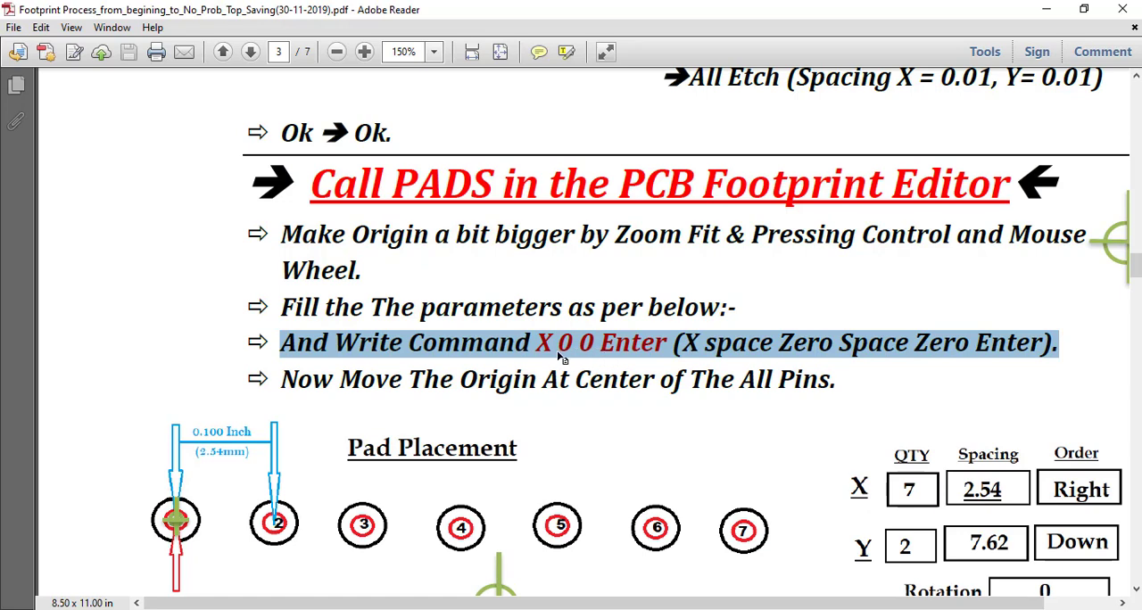
Return to Allegro, place the 7 by 2 pin array at the origin with the command x 0 0, and exit Add Pin.
key("alt+Tab")
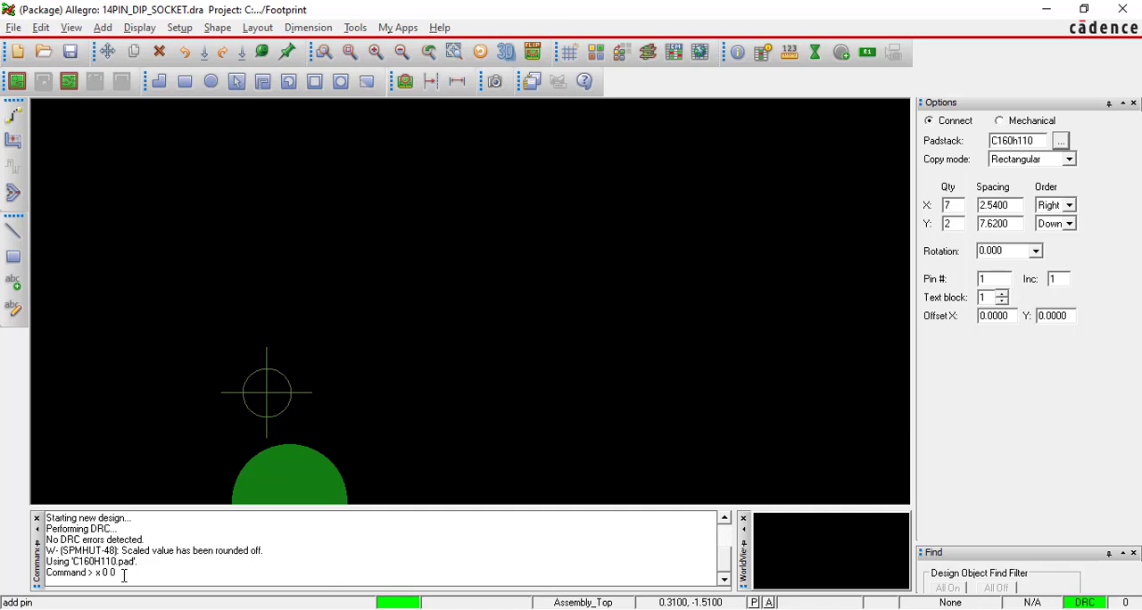
key("Return")
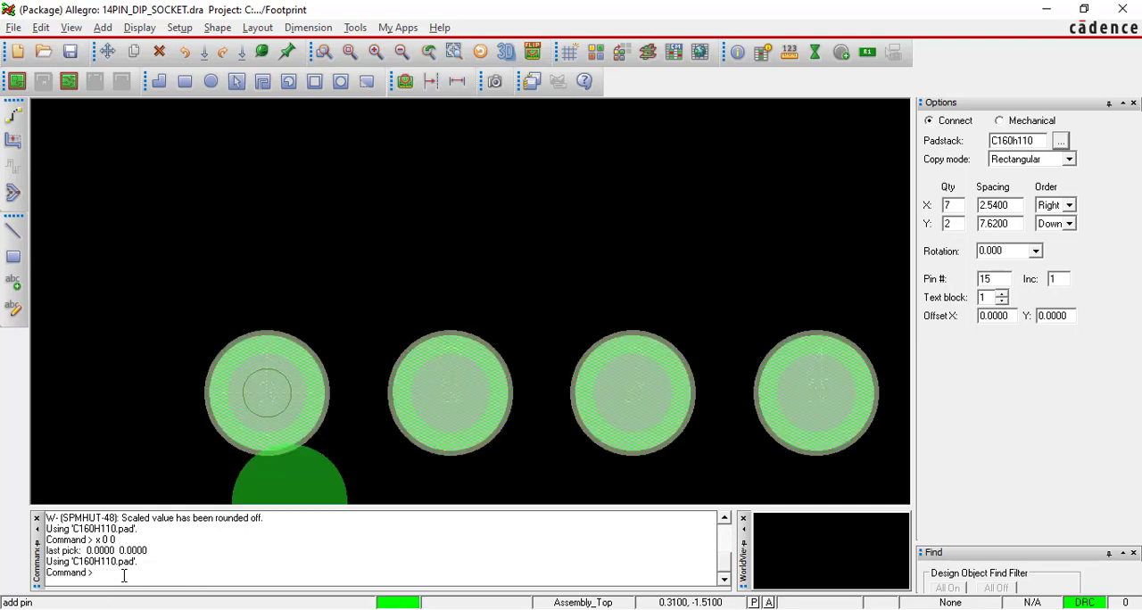
key("alt+Tab")
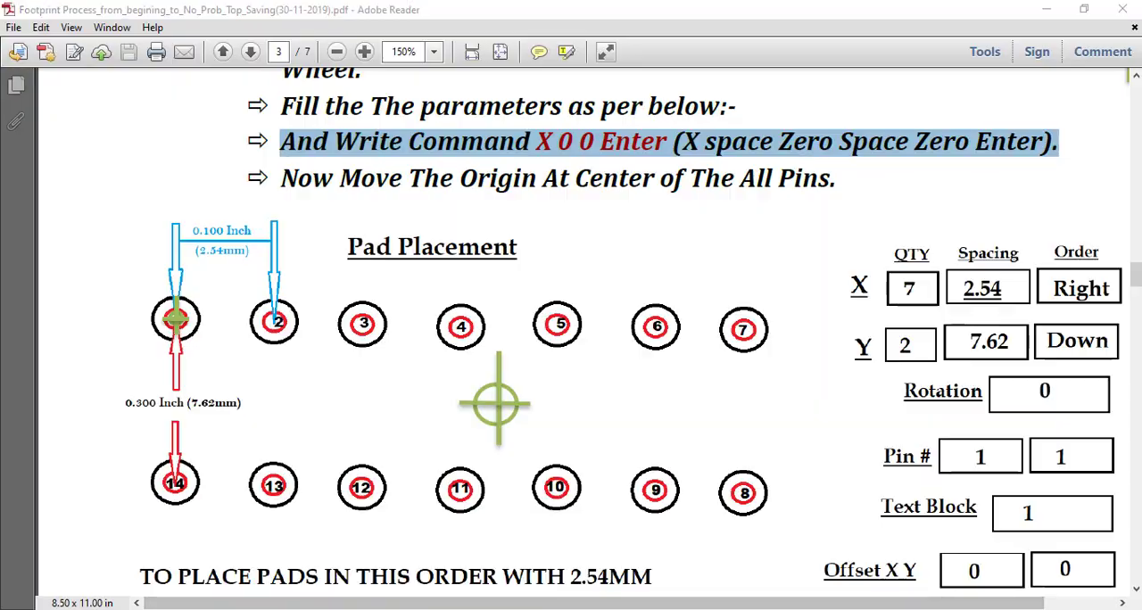
key("alt+Tab")
key("alt+Tab")
key("alt+Tab")
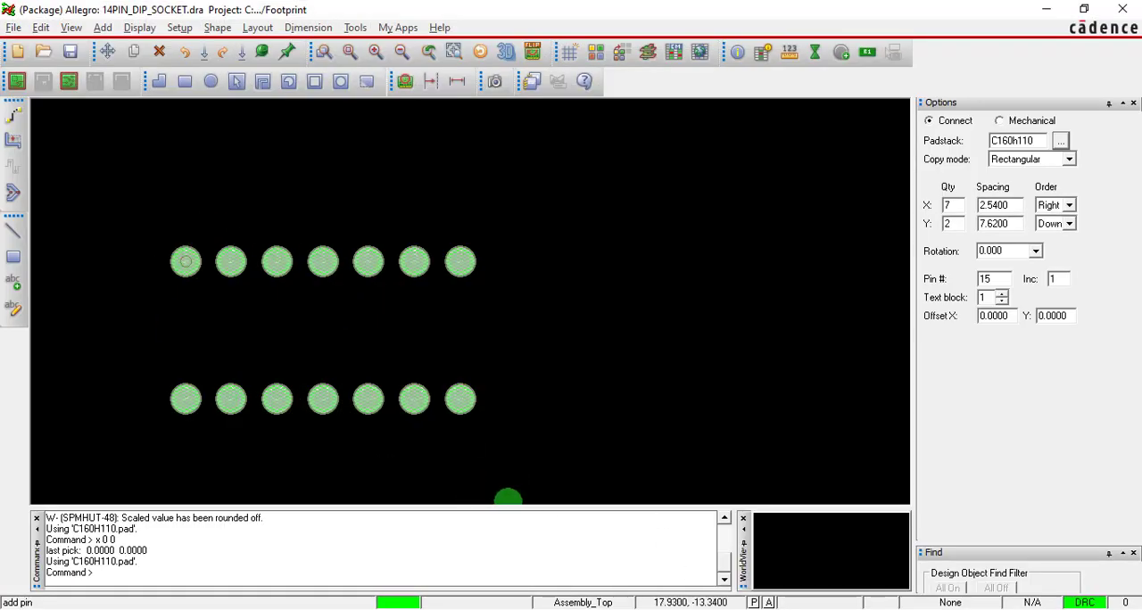
key("alt+Tab")
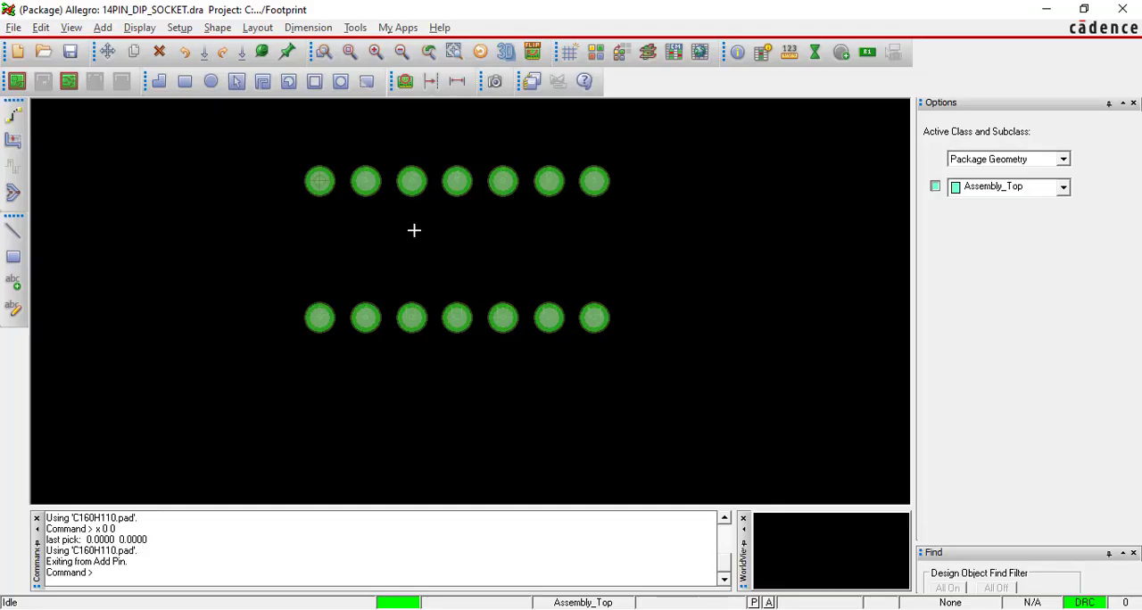
Examine the pin numbering of the placed pads up close and compare it with the PDF's pad placement diagram.
scroll(322, 191, "up", 2)
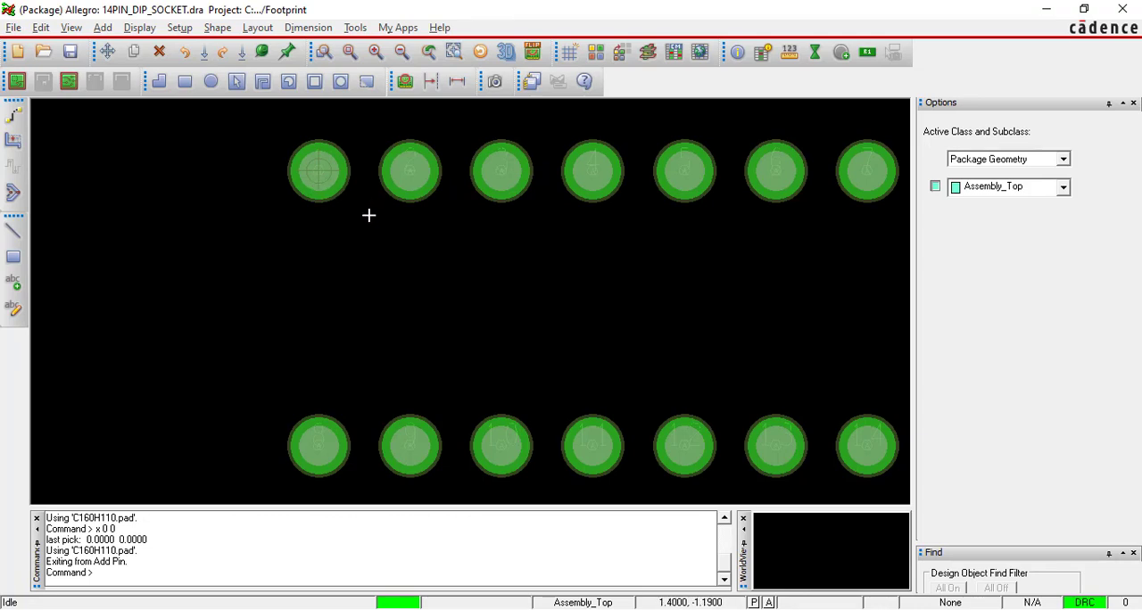
scroll(372, 211, "down", 2)
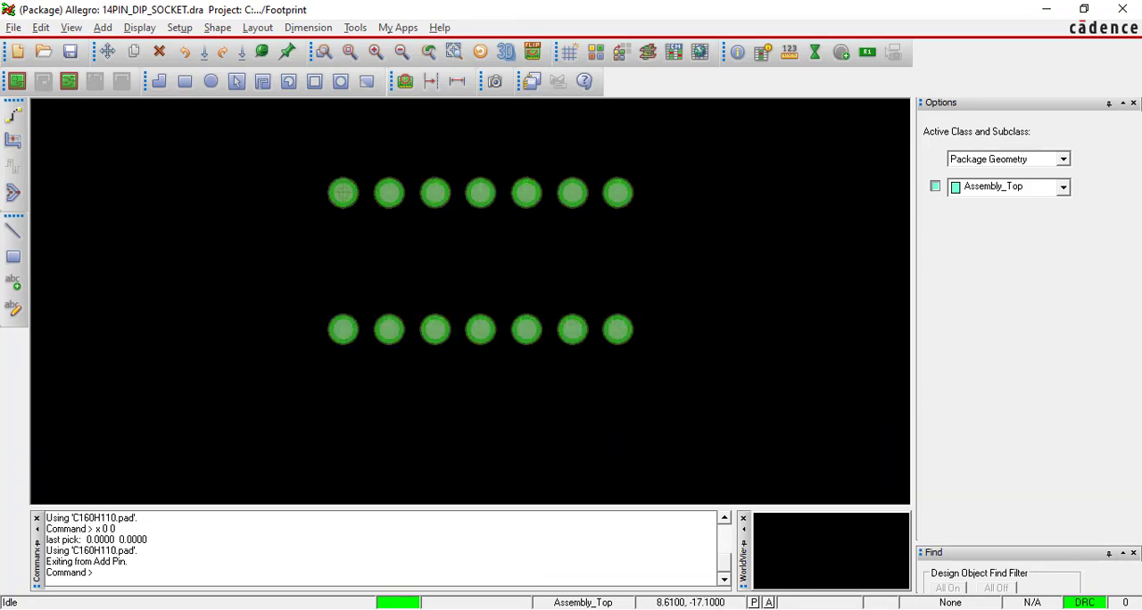
left_click(593, 558)
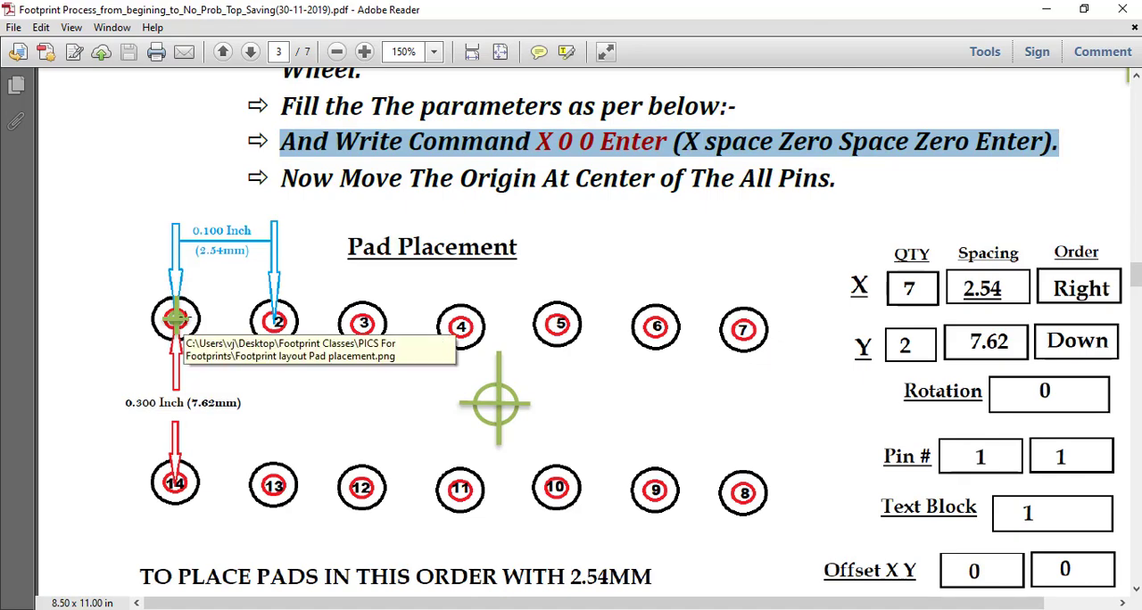
key("alt+Tab")
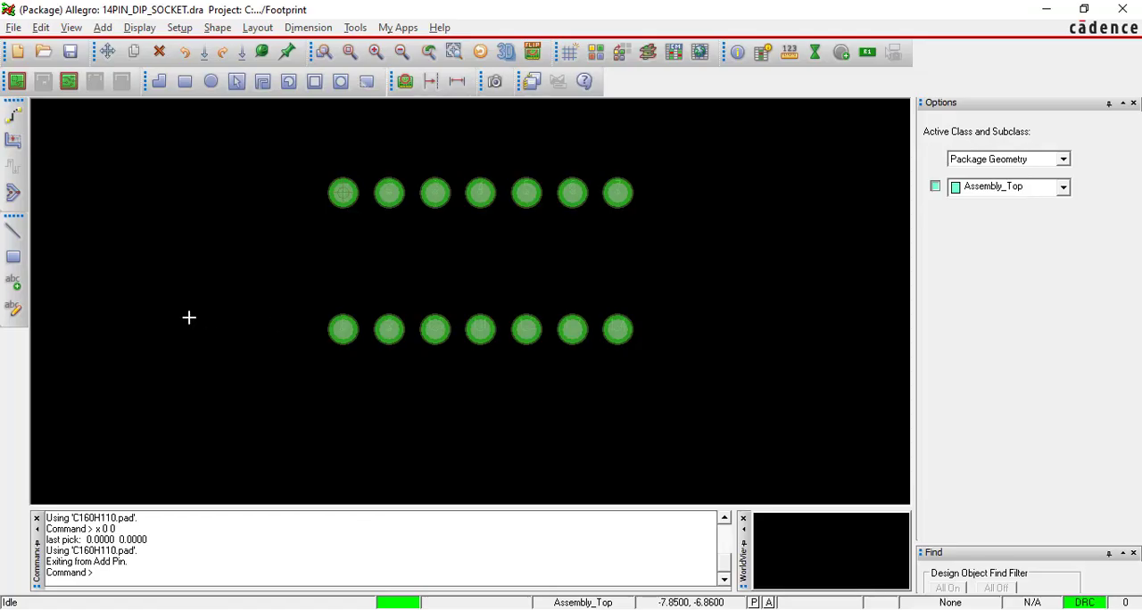
scroll(335, 331, "up", 2)
scroll(338, 331, "up", 2)
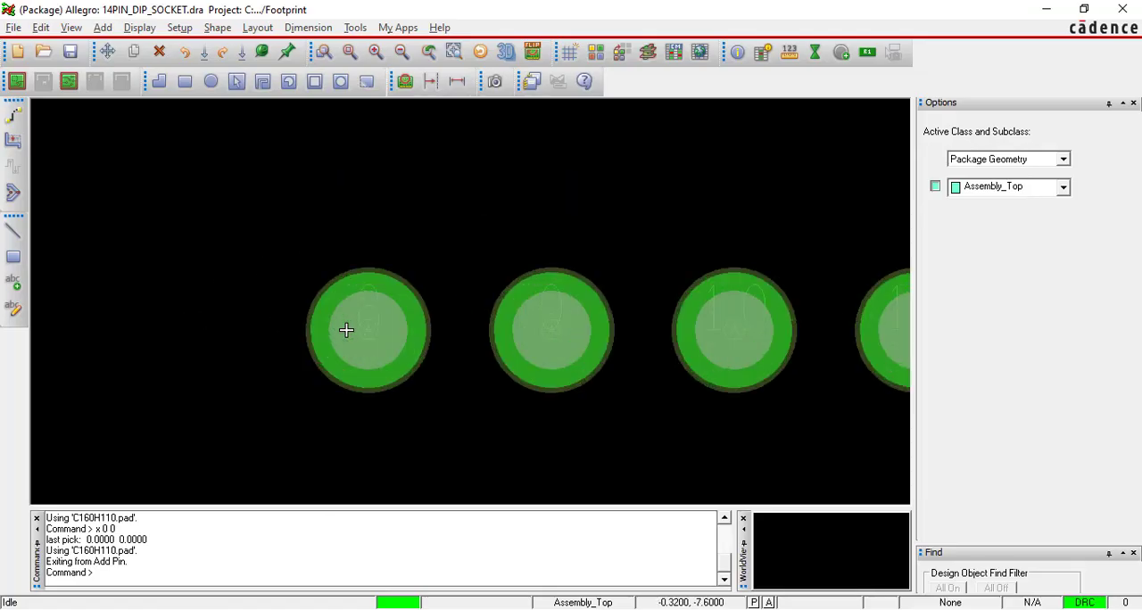
scroll(377, 324, "down", 2)
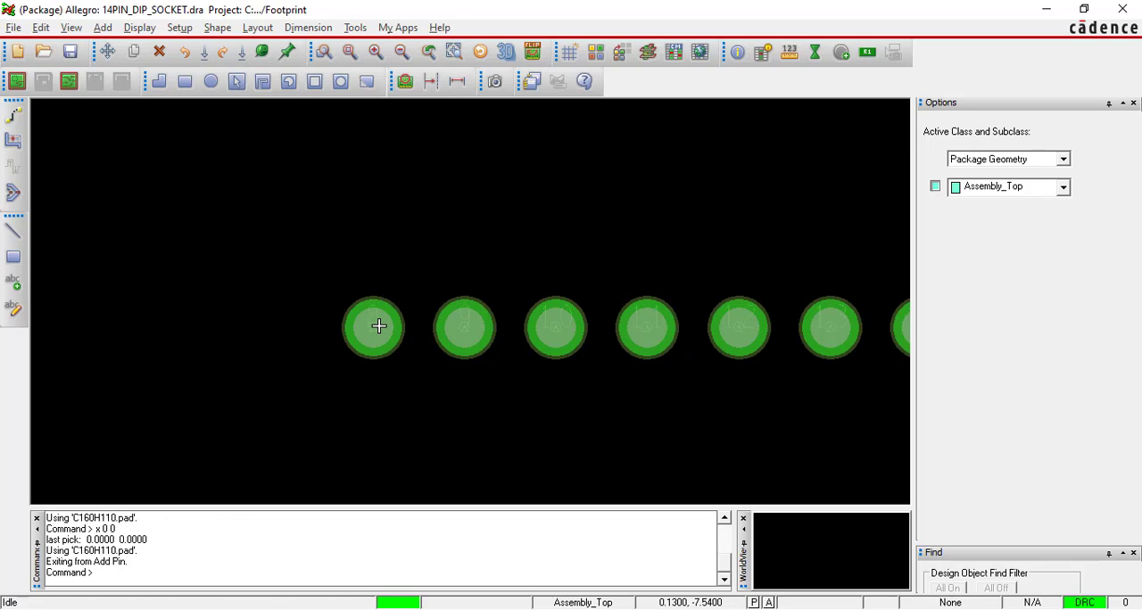
Use Text Edit to renumber the first two pins of the lower row from the left as 14 and 13.
left_click(14, 310)
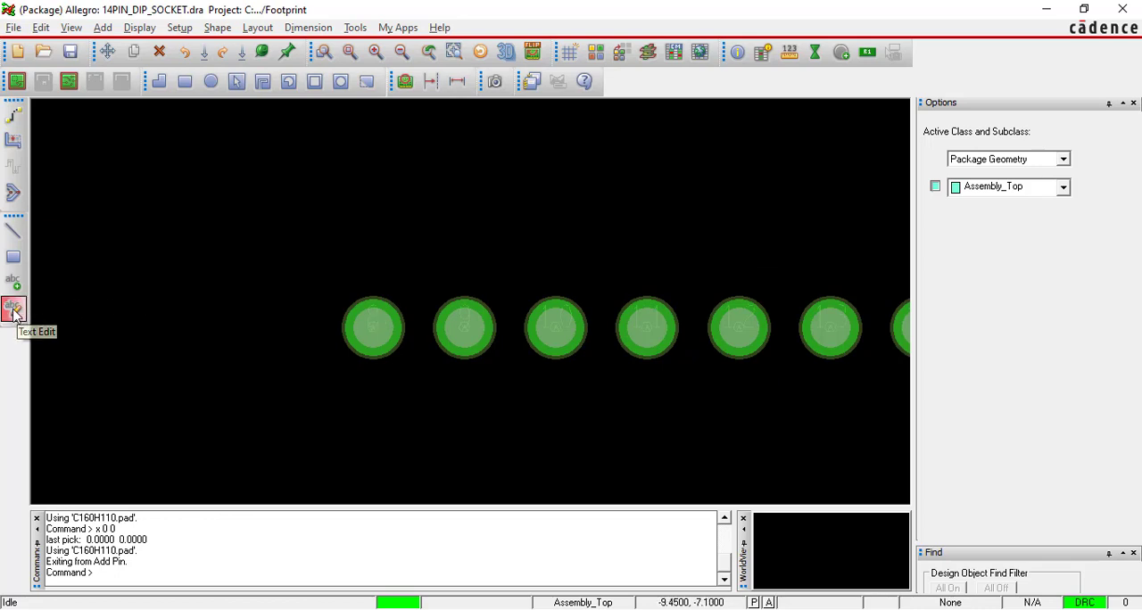
left_click(374, 327)
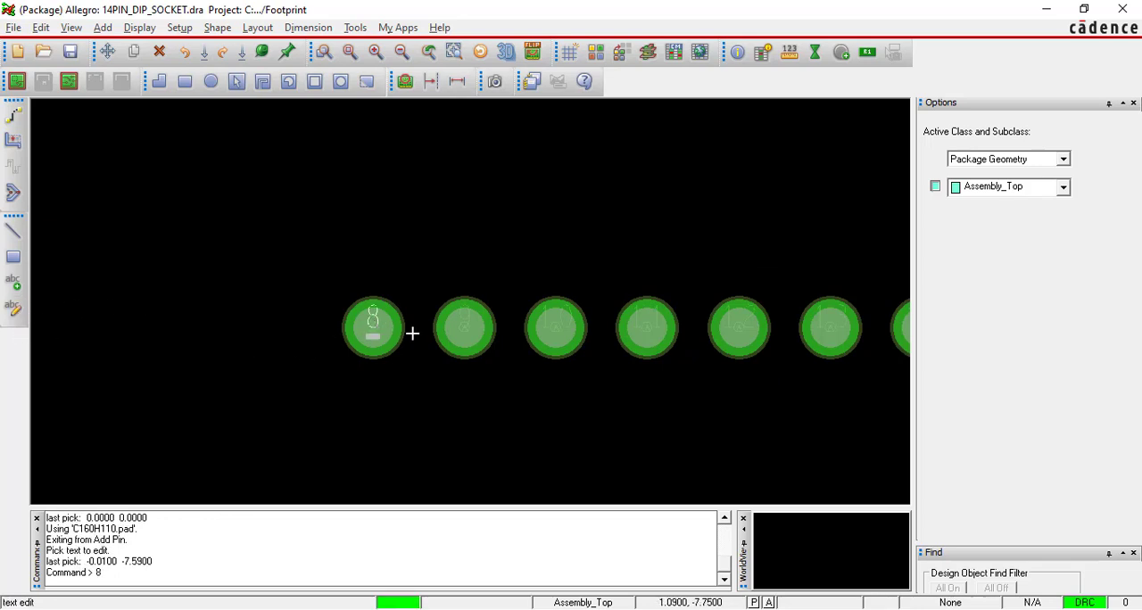
key("BackSpace")
type("14")
left_click(466, 327)
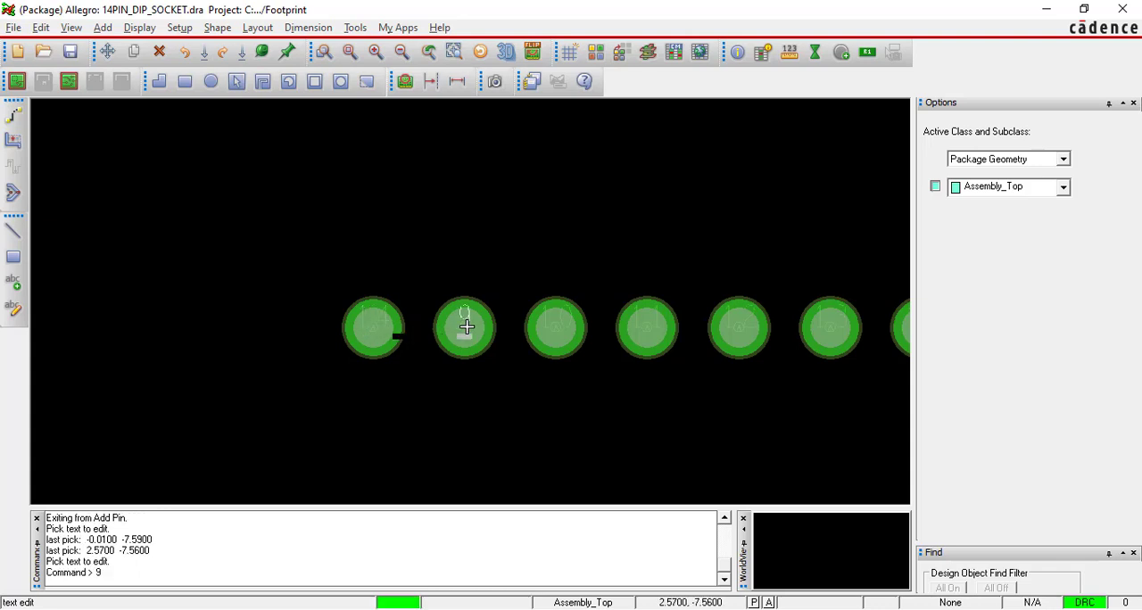
key("BackSpace")
type("13")
Renumber the third pin of the lower row as 12 and the fifth pin as 10.
left_click(549, 327)
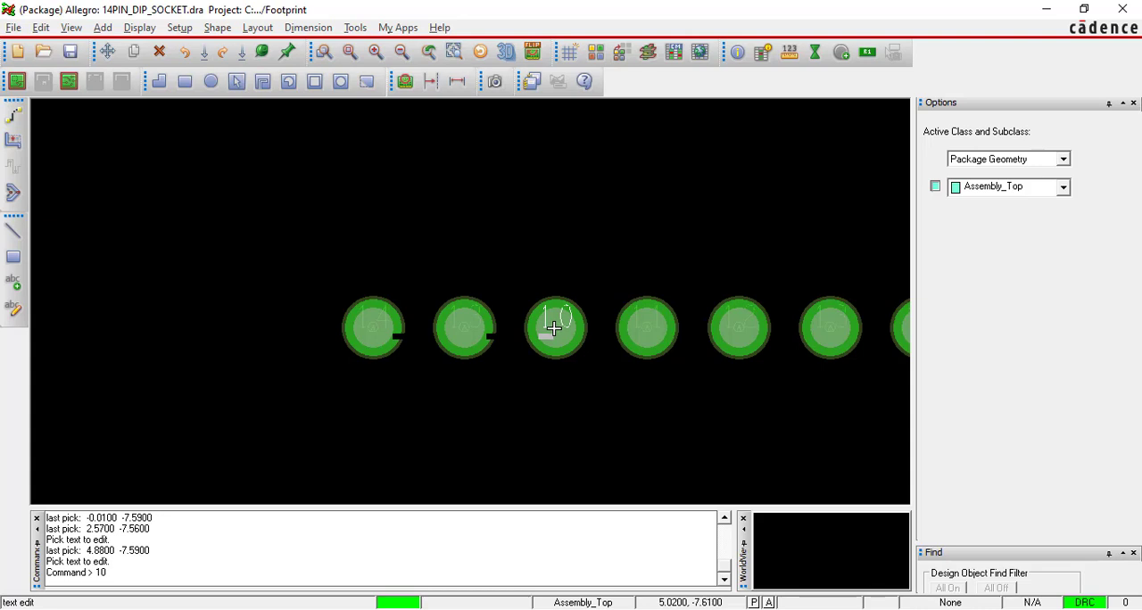
key("BackSpace")
type("2")
left_click(640, 330)
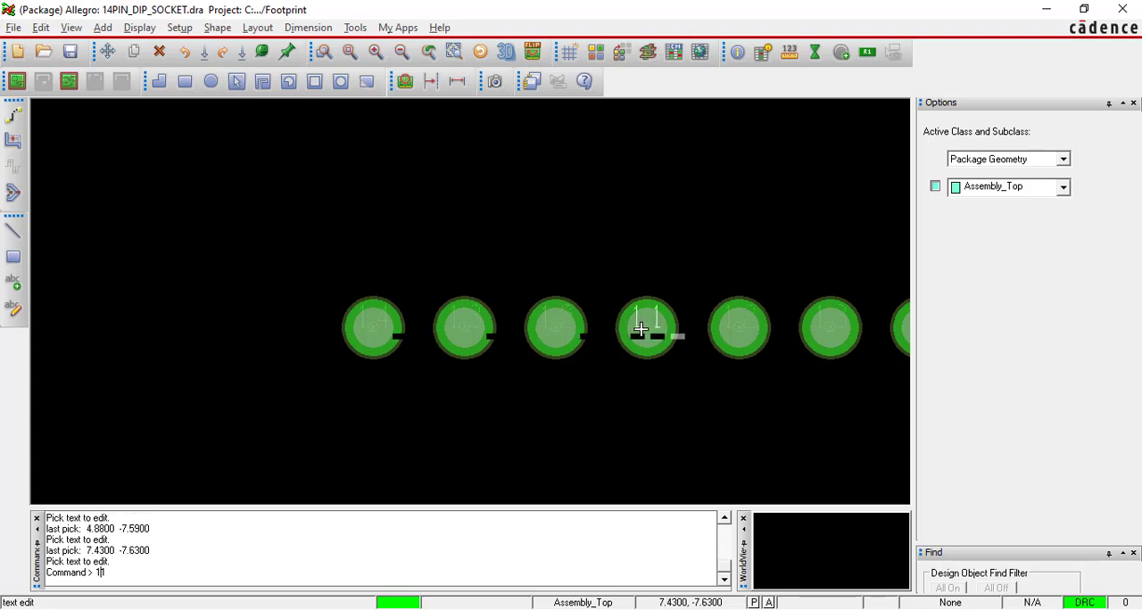
left_click(730, 329)
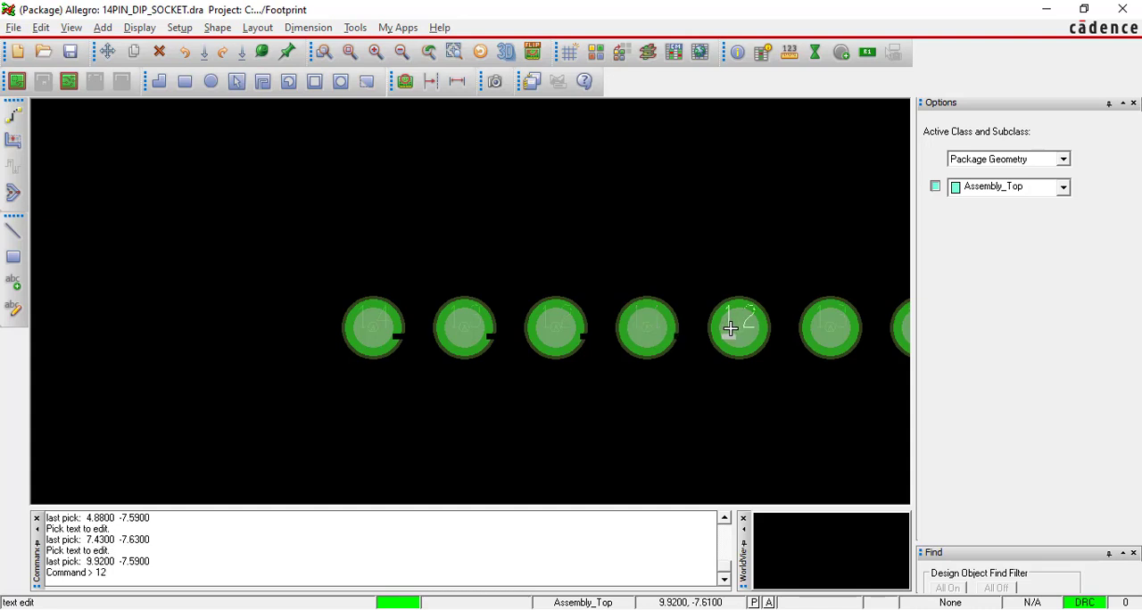
key("BackSpace")
type("0")
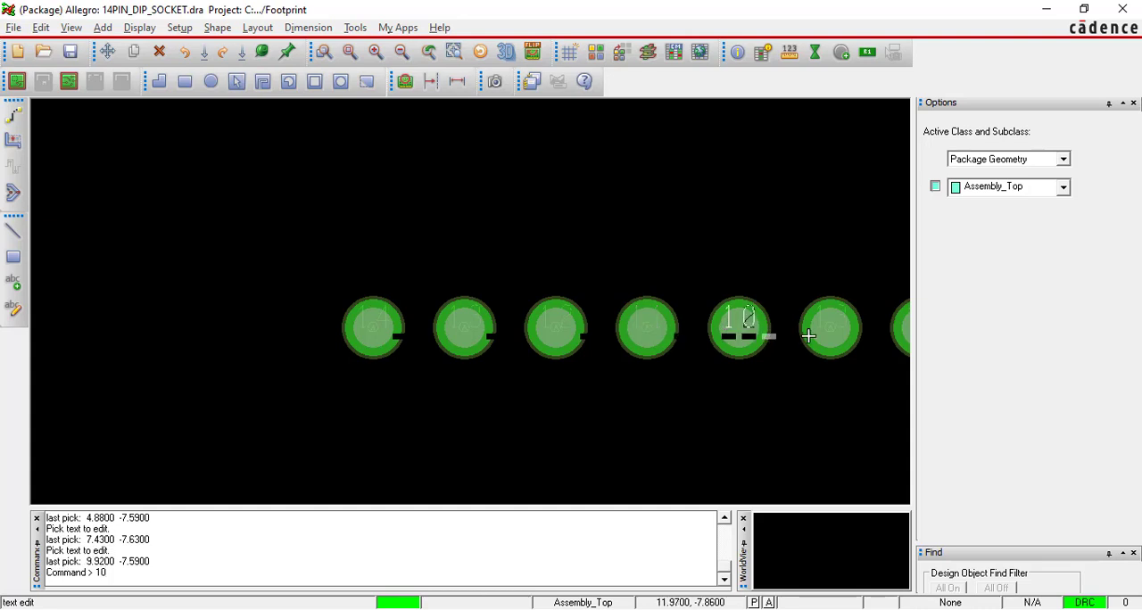
Renumber the sixth pin of the lower row as 9 and the seventh as 8, and check the row's numbering.
left_click(819, 333)
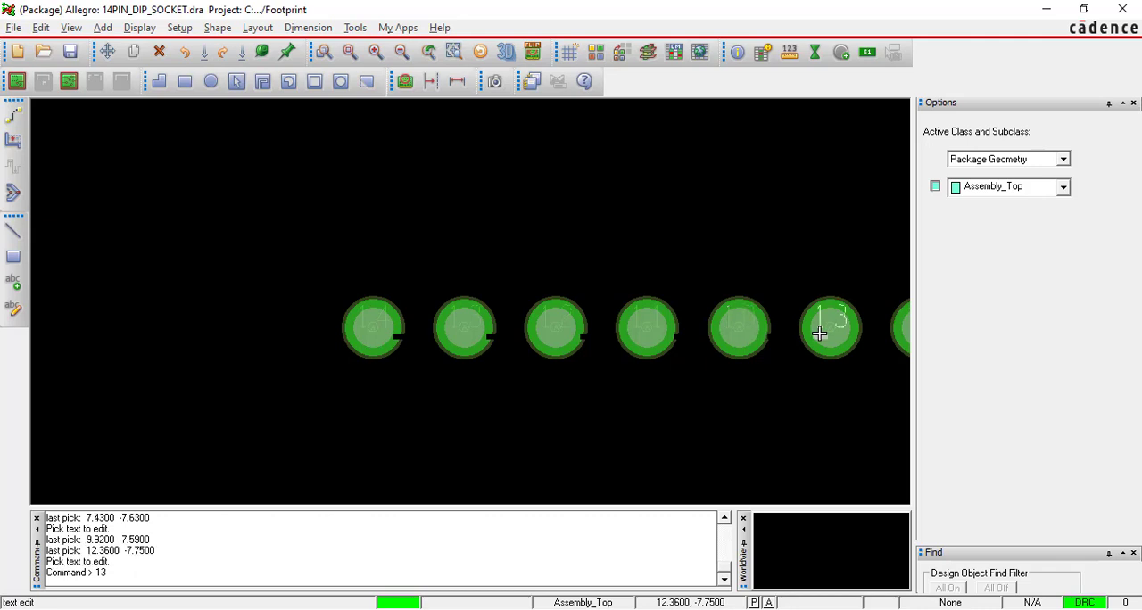
key("Delete")
type("9")
scroll(825, 326, "down", 2)
left_click(869, 331)
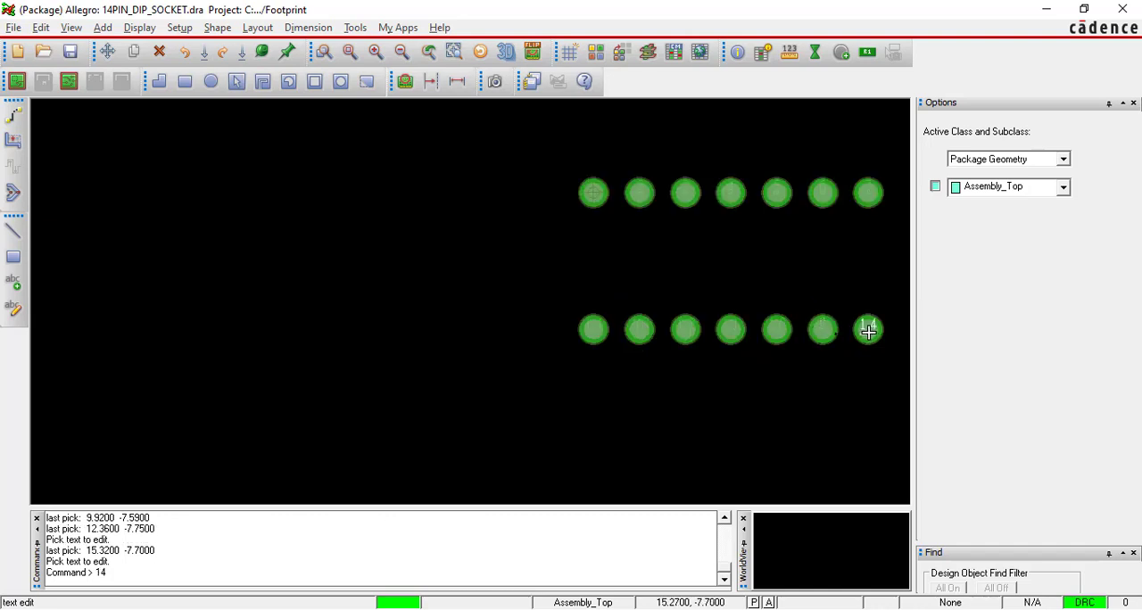
key("Delete")
scroll(869, 331, "up", 3)
scroll(870, 332, "down", 1)
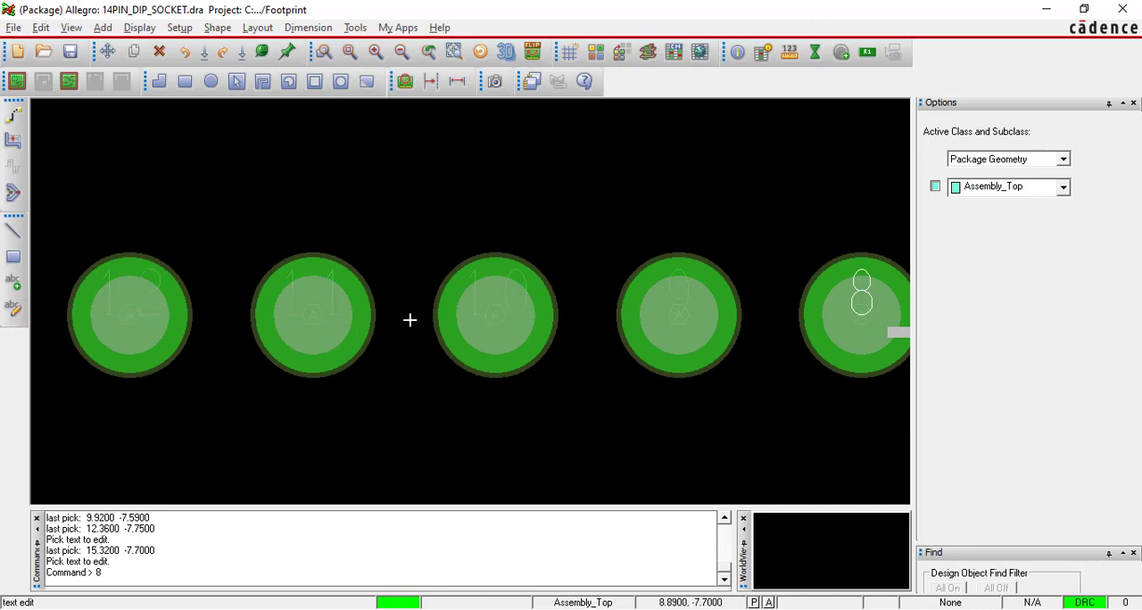
scroll(484, 308, "down", 2)
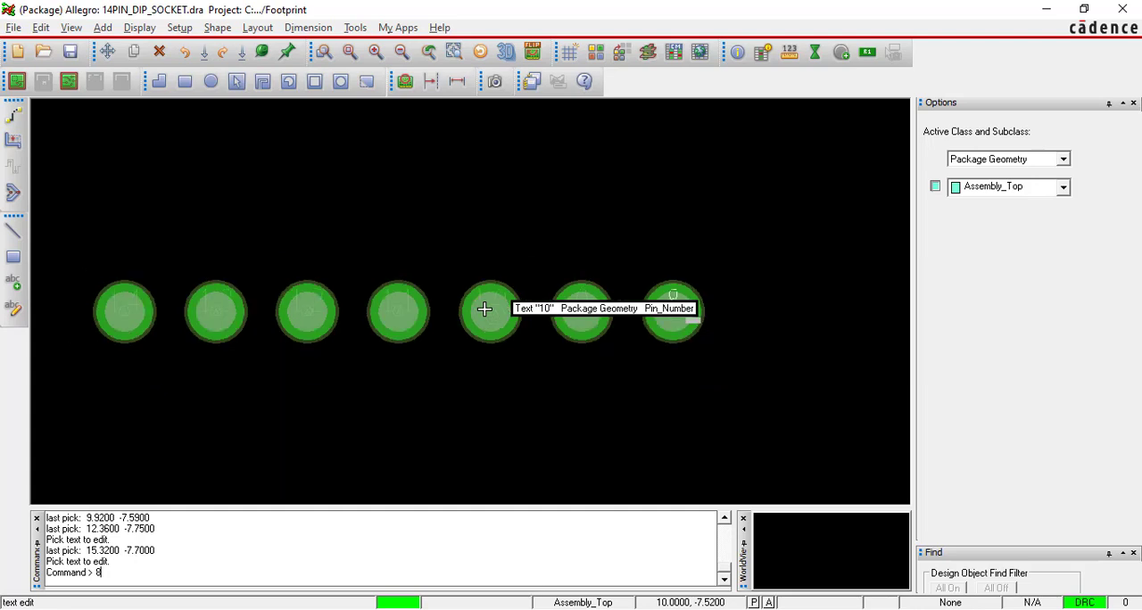
Finish the Text Edit command and look over the pin numbering of both pad rows.
right_click(716, 244)
left_click(744, 256)
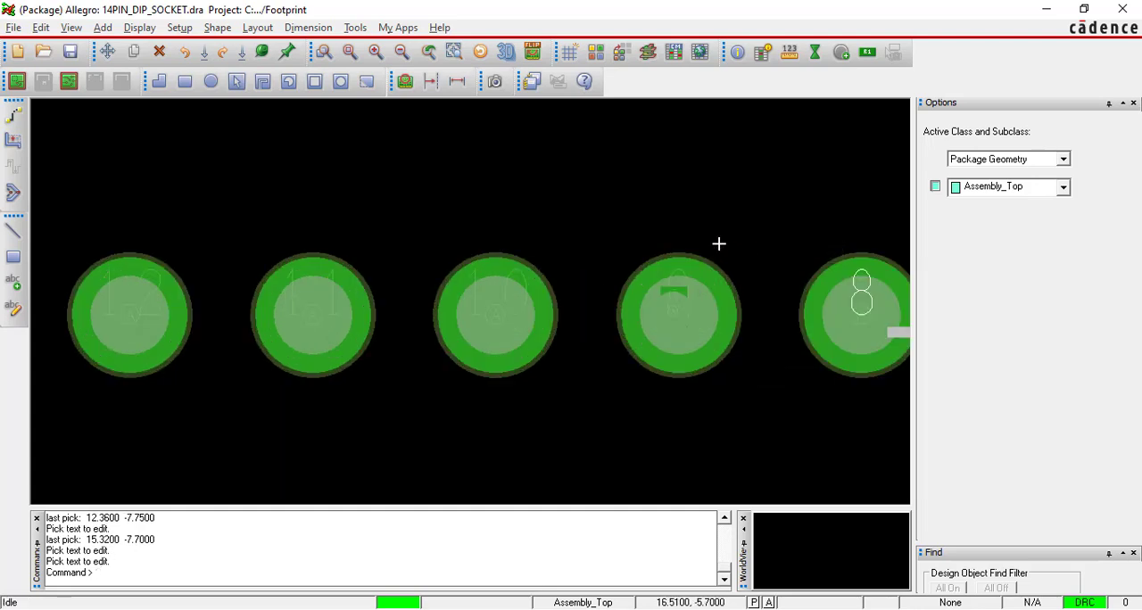
scroll(637, 235, "down", 6)
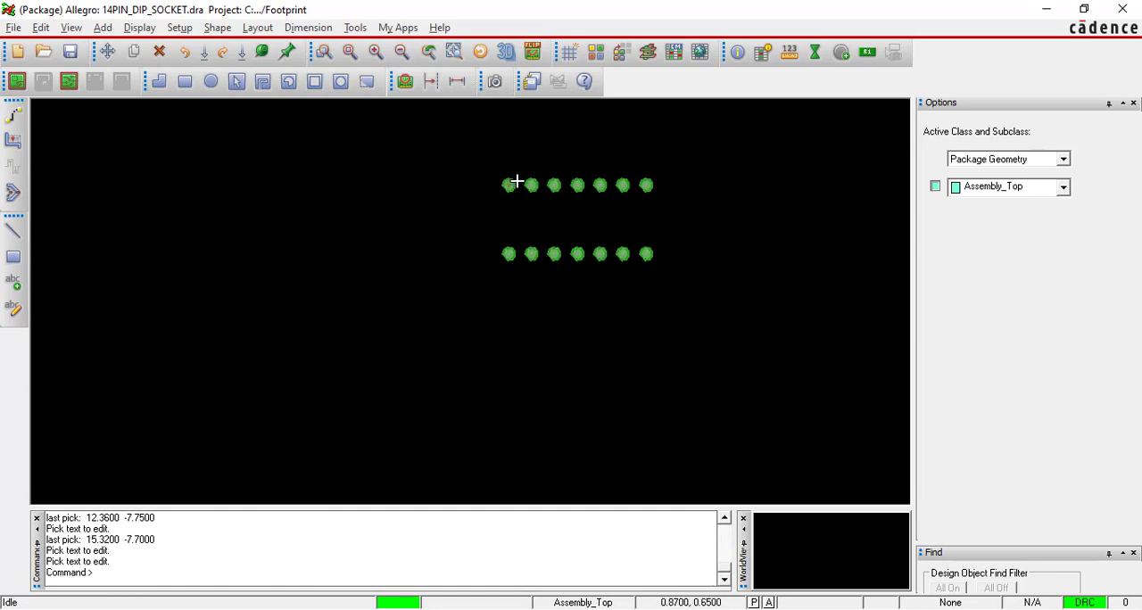
scroll(517, 181, "up", 6)
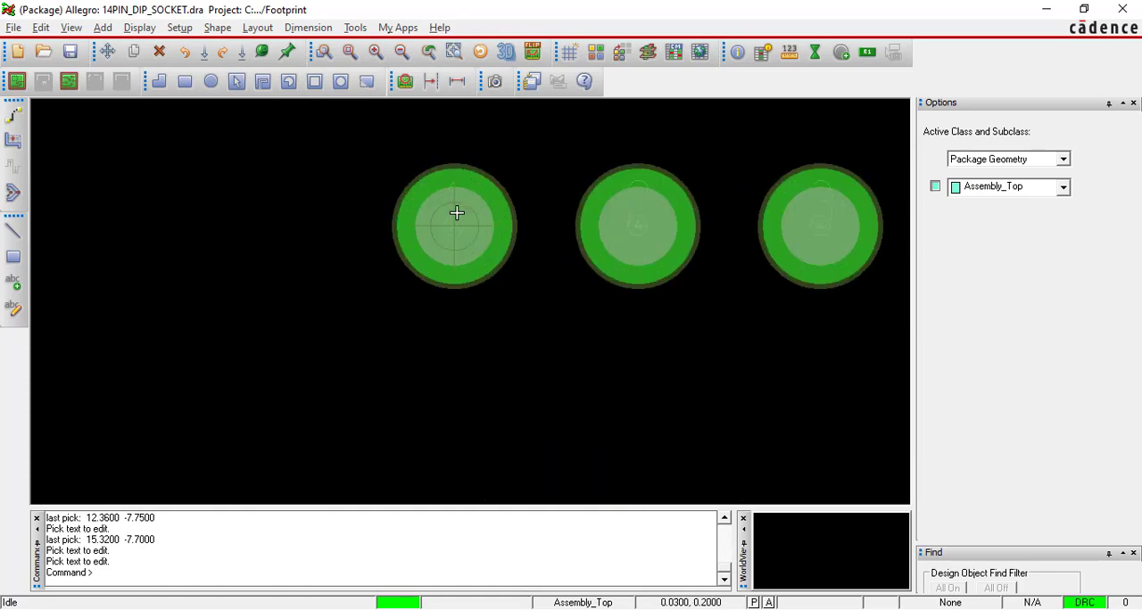
scroll(457, 213, "down", 2)
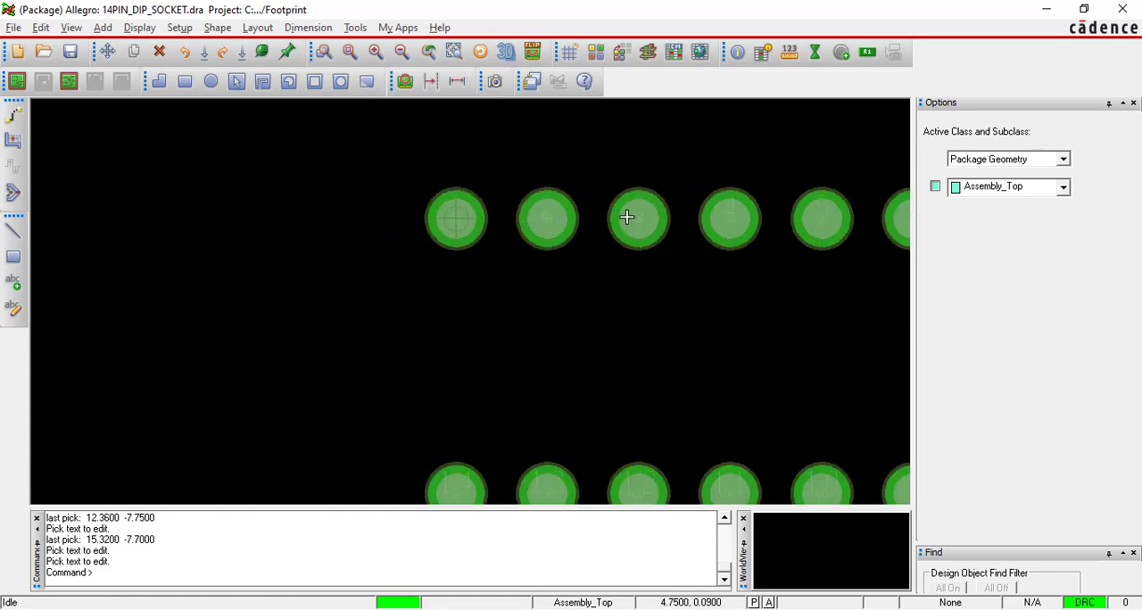
scroll(817, 223, "down", 2)
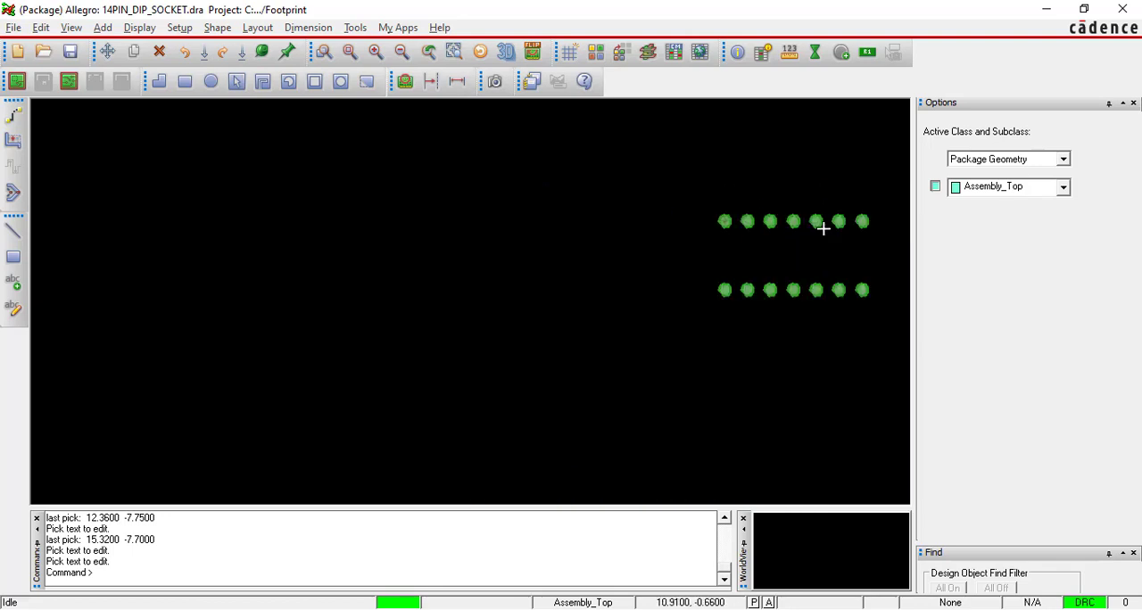
scroll(860, 224, "up", 2)
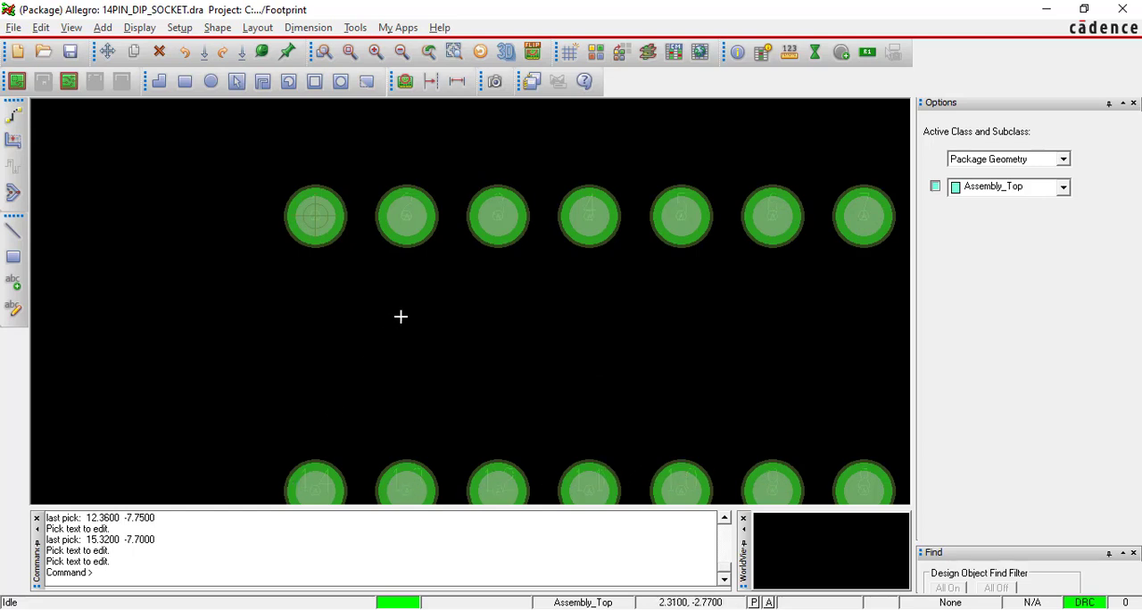
scroll(420, 308, "down", 1)
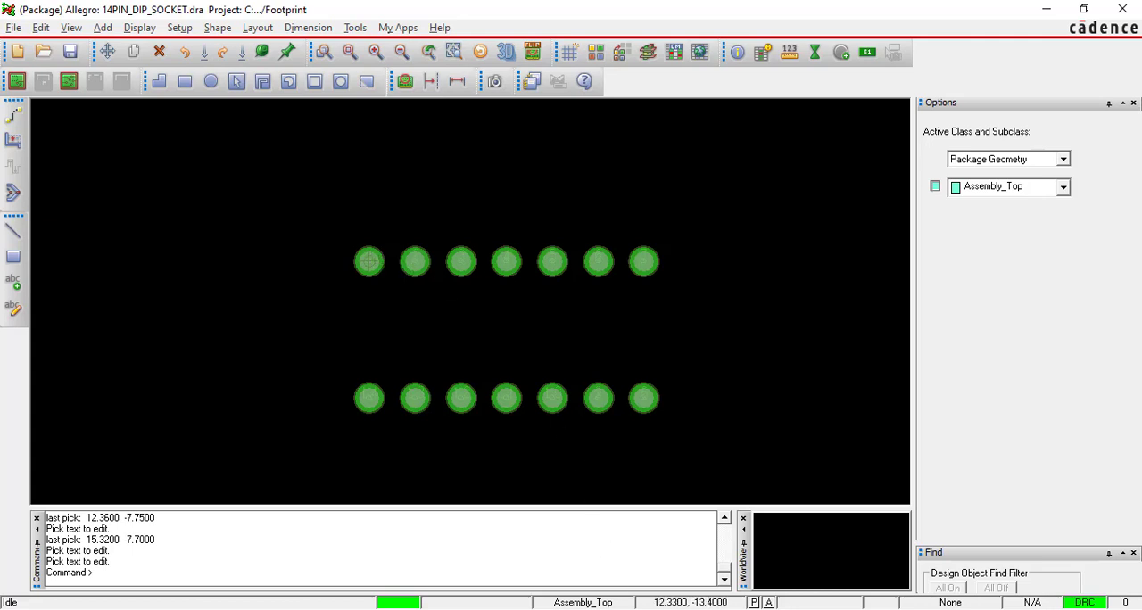
Open the Windows Calculator and place it beside the pad layout so both pad rows stay in view.
key("super")
type("c")
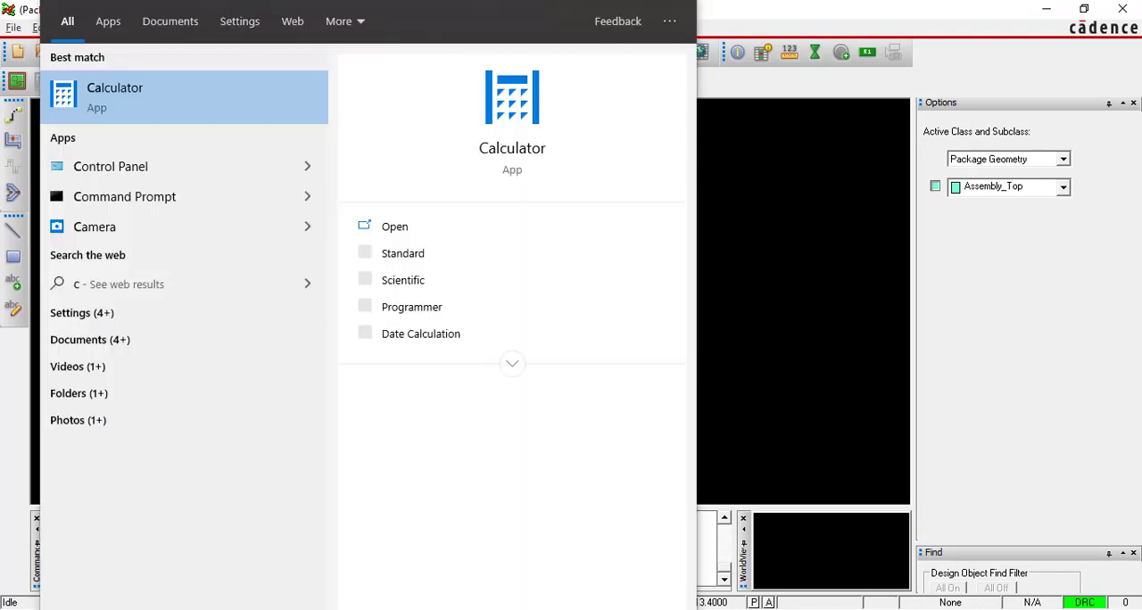
type("alc")
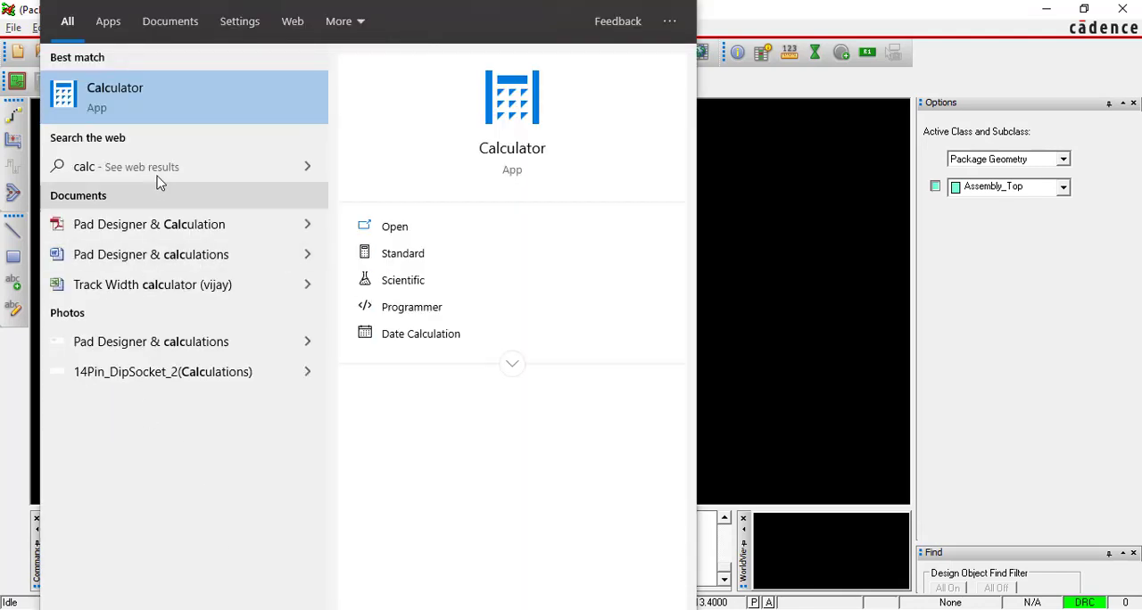
left_click(158, 86)
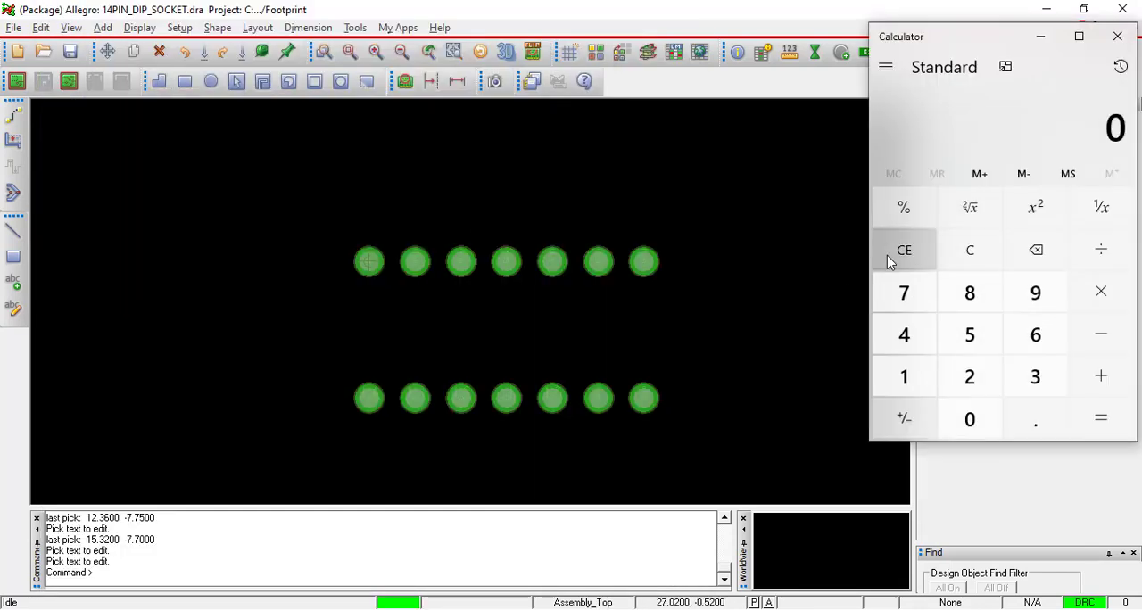
left_click_drag(959, 40, 860, 39)
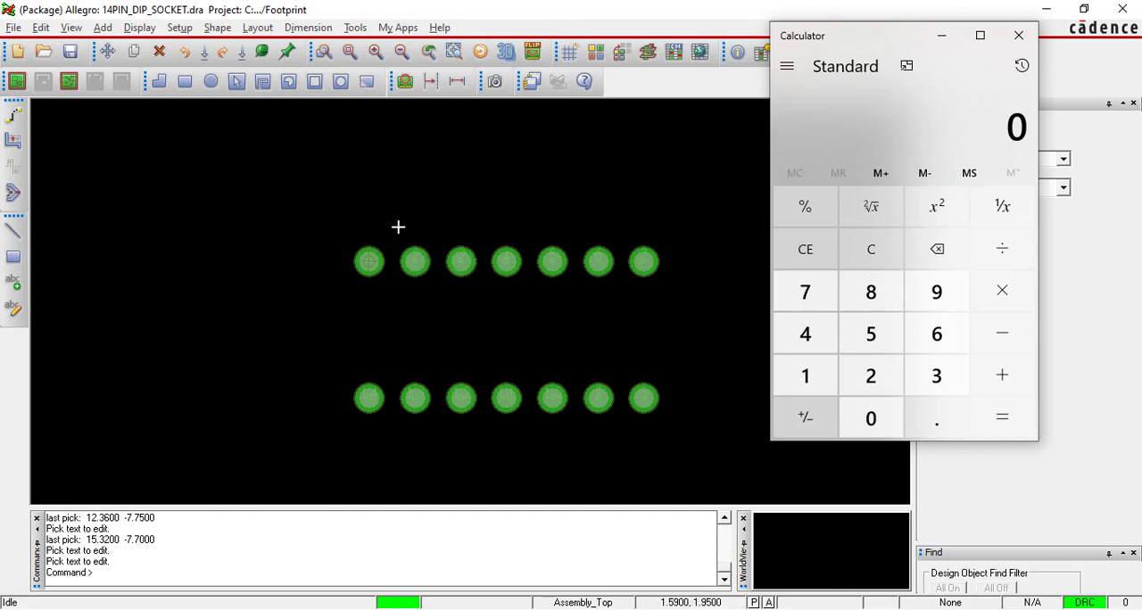
Calculate the distance from the first to the last pin of a row as 6 × 2.54 in Calculator.
left_click(937, 334)
left_click(1002, 294)
left_click(871, 376)
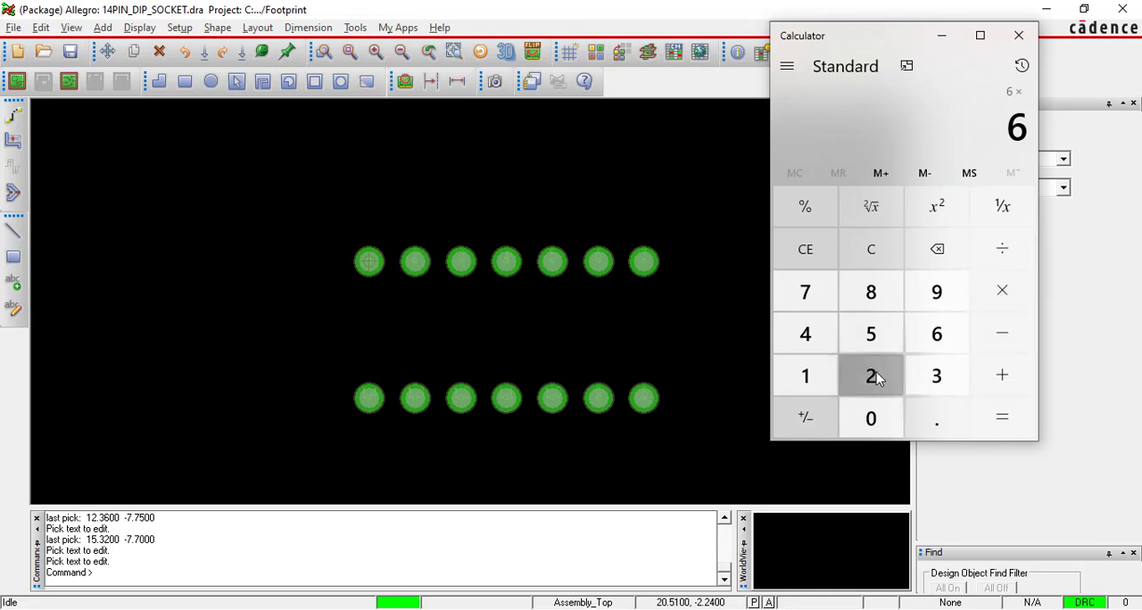
left_click(932, 423)
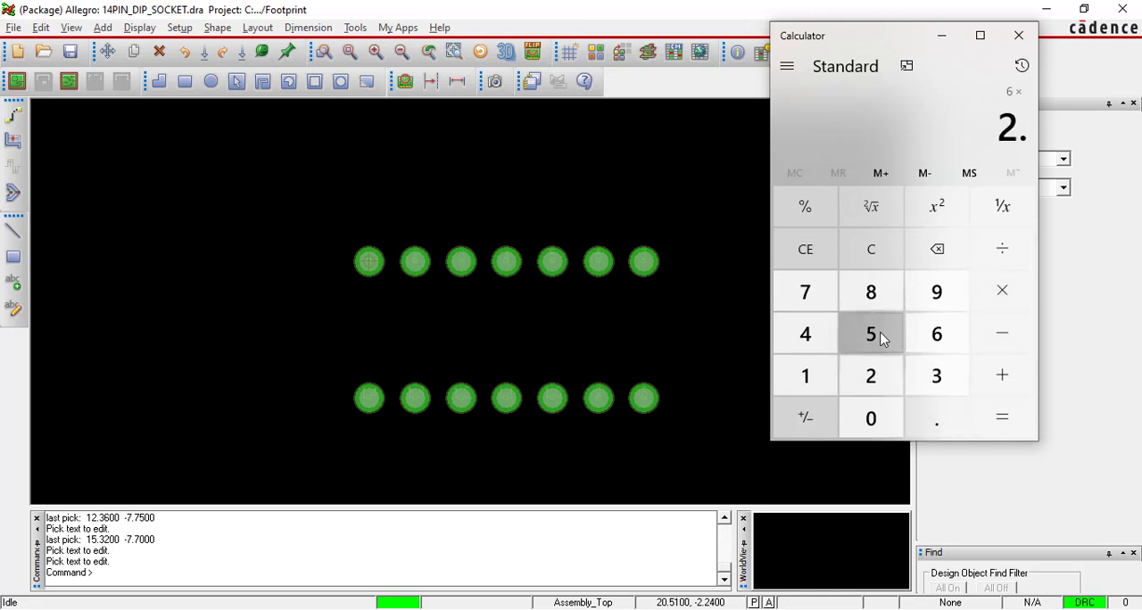
left_click(873, 335)
left_click(828, 335)
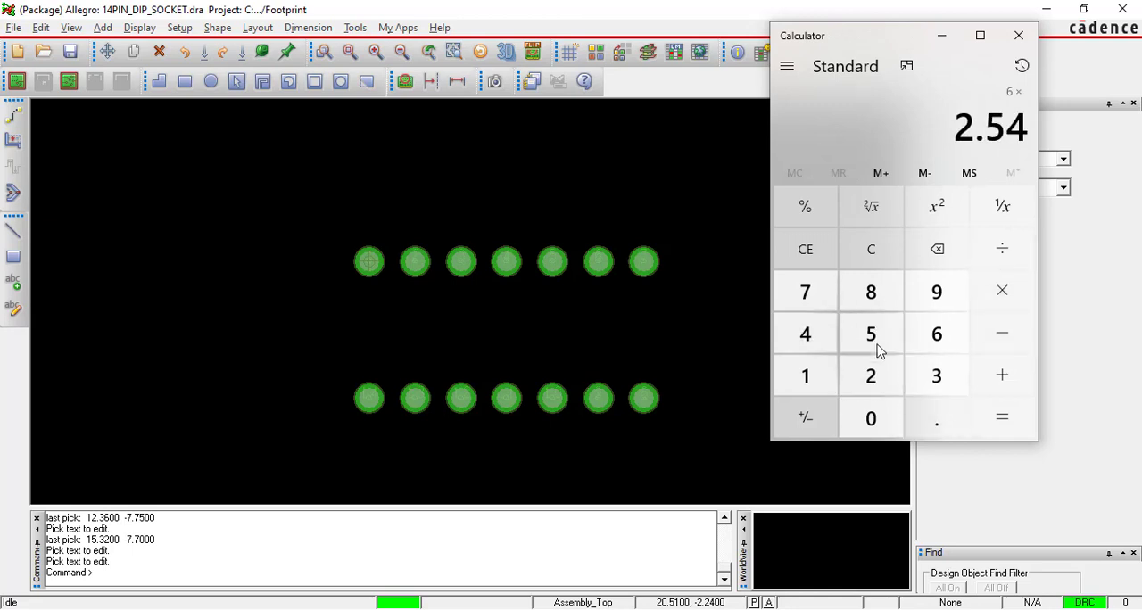
left_click(1004, 420)
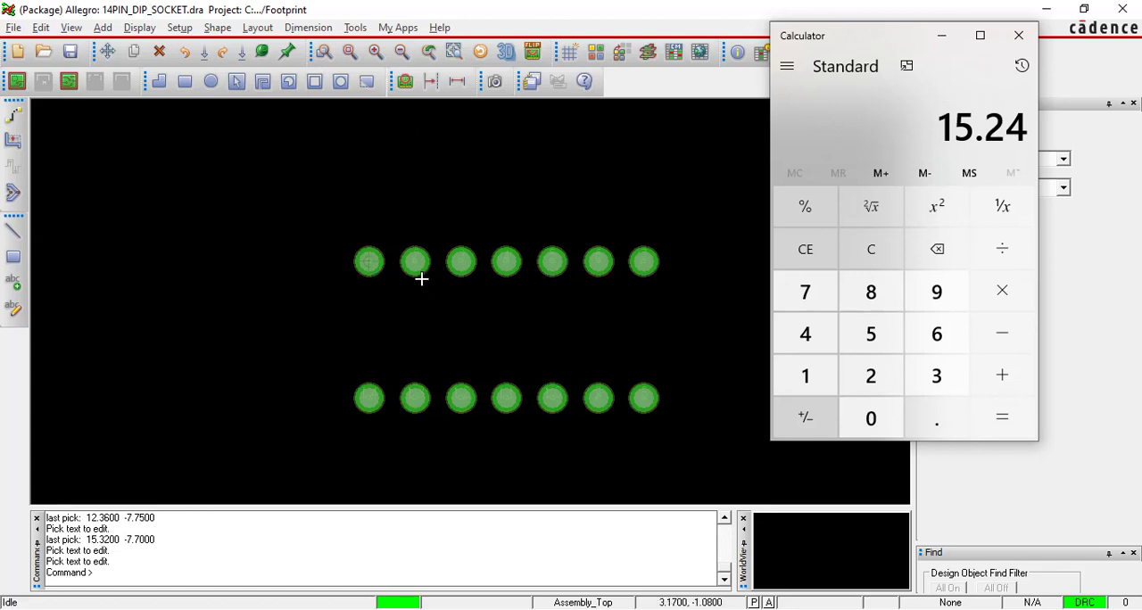
Return to Calculator and divide the 15.24 row length by 2 to get the X offset for the origin.
left_click(370, 261)
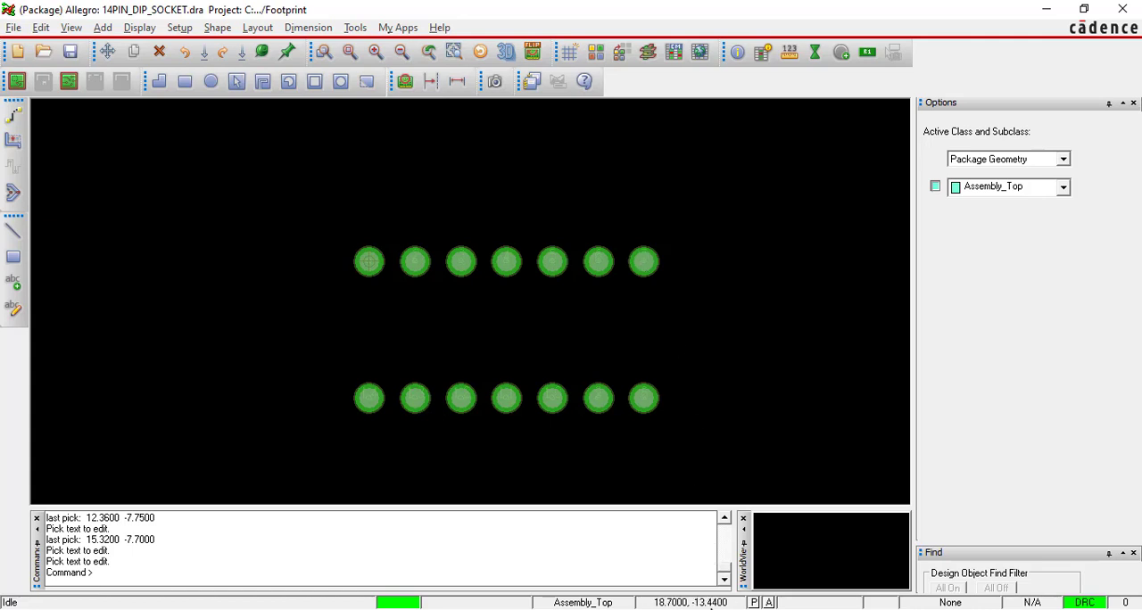
key("alt+Tab")
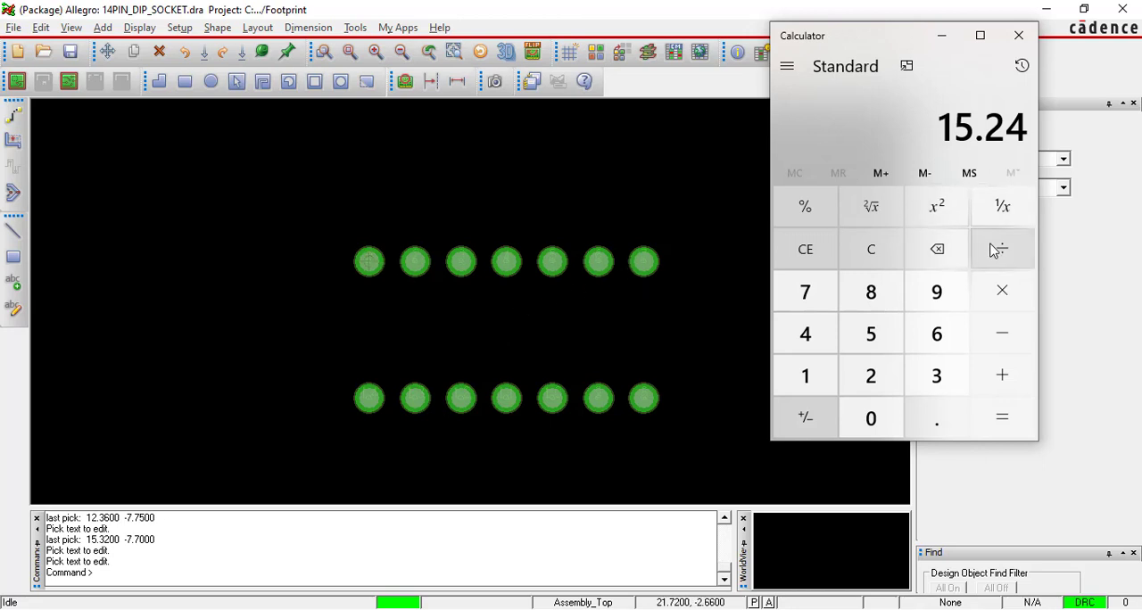
key("plus")
left_click(873, 374)
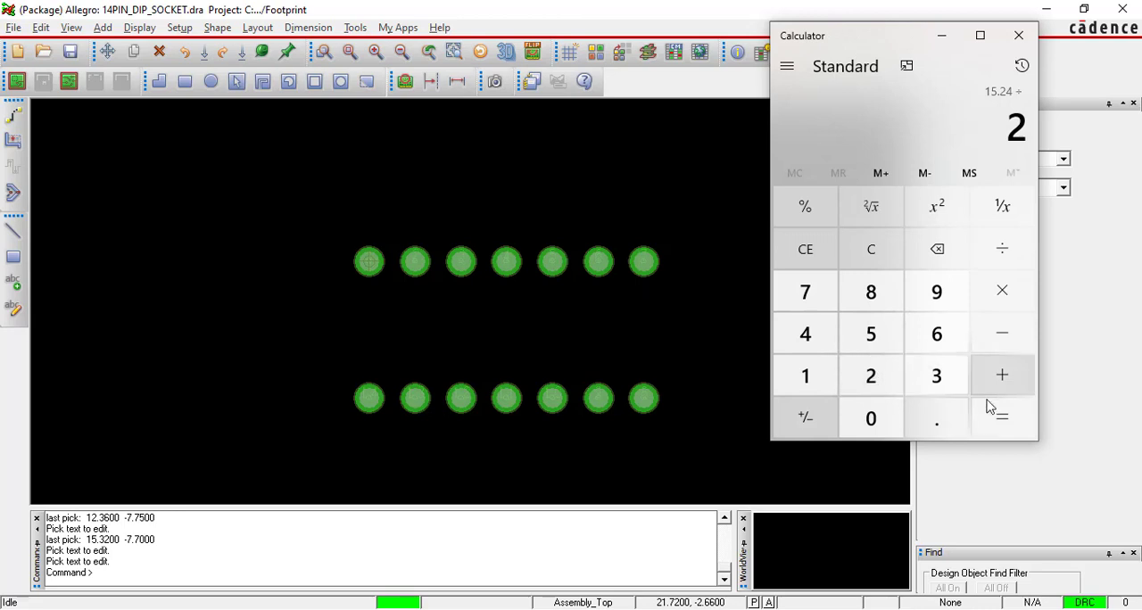
left_click(1002, 423)
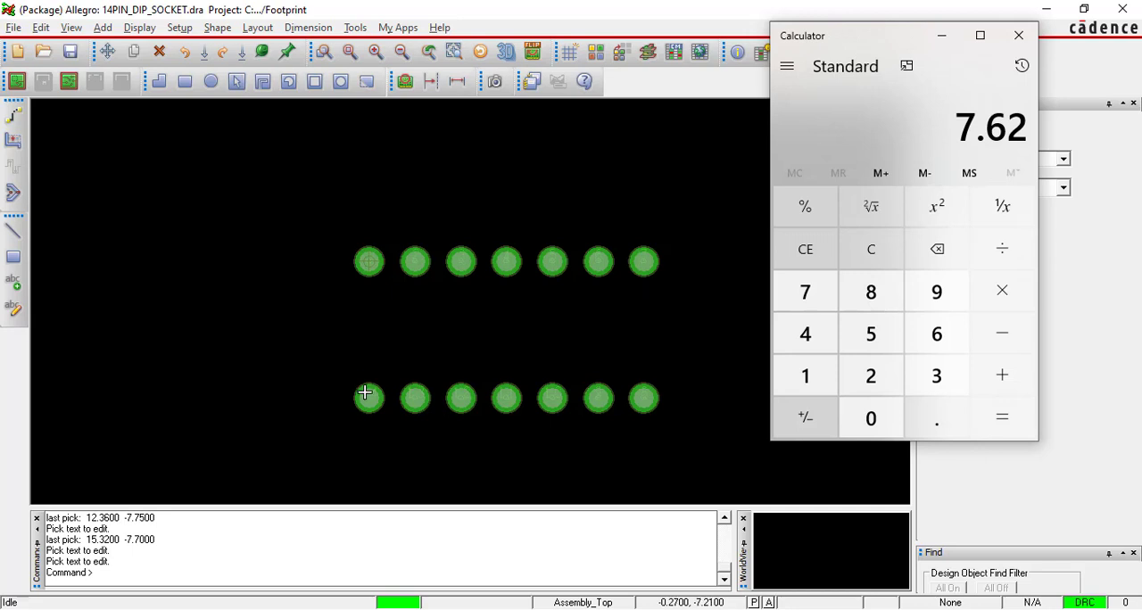
Clear the calculation and mark the 0.300 Inch (7.62mm) row spacing in the PDF's pad placement diagram for reference.
left_click(888, 253)
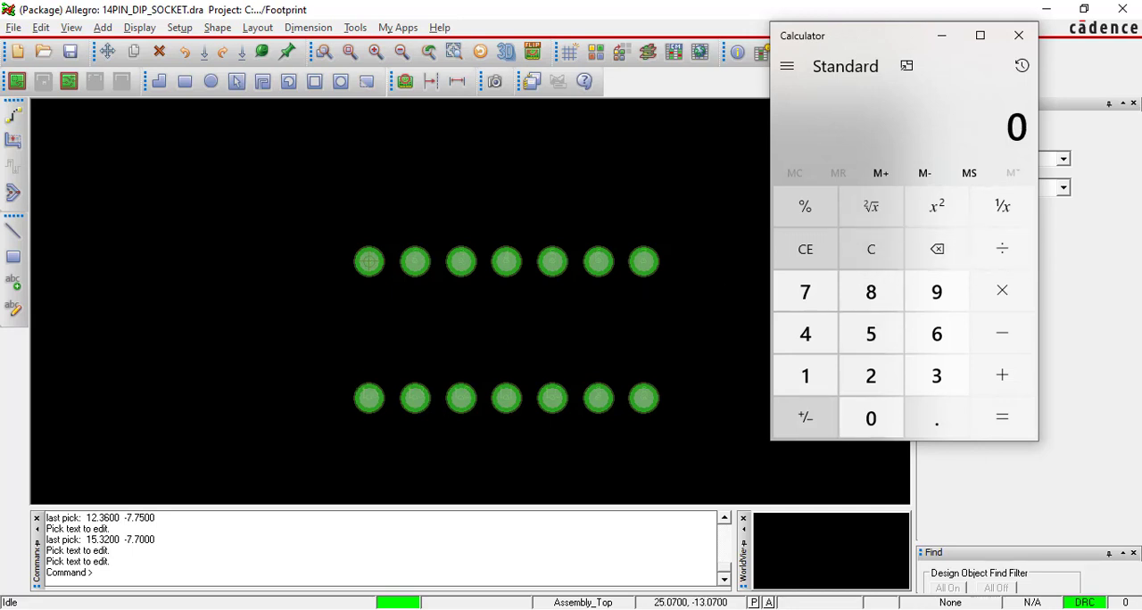
key("alt+Tab")
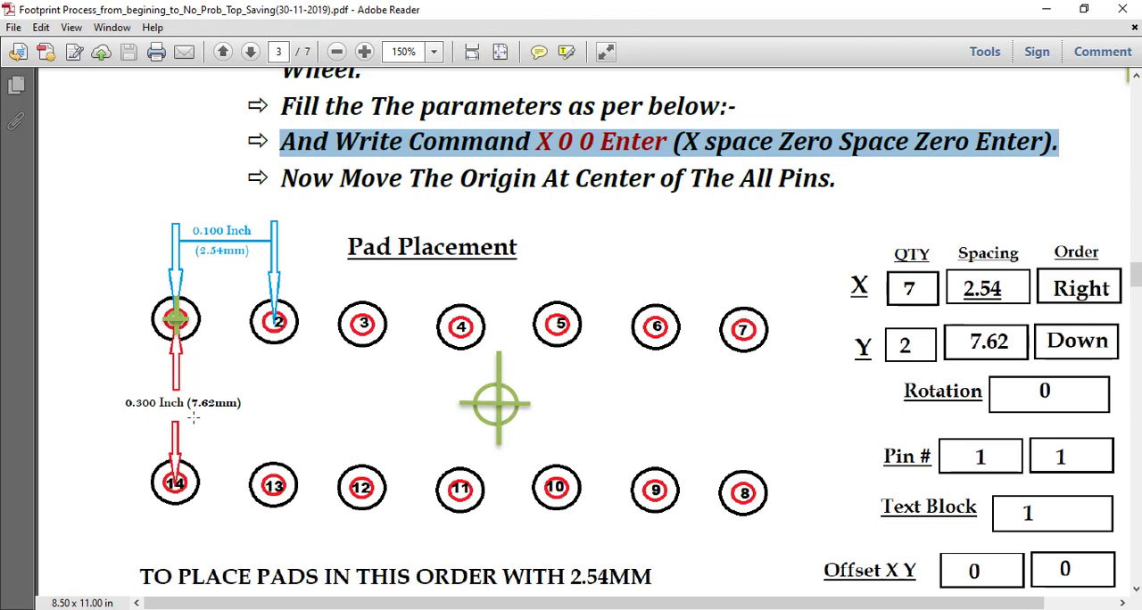
left_click_drag(116, 382, 253, 420)
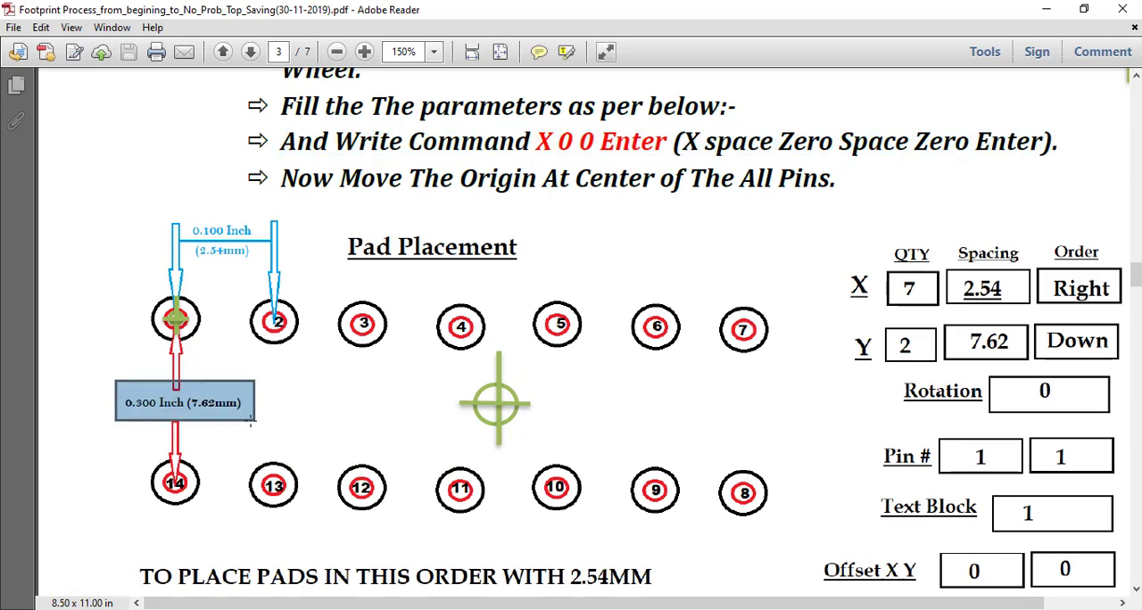
key("alt+Tab")
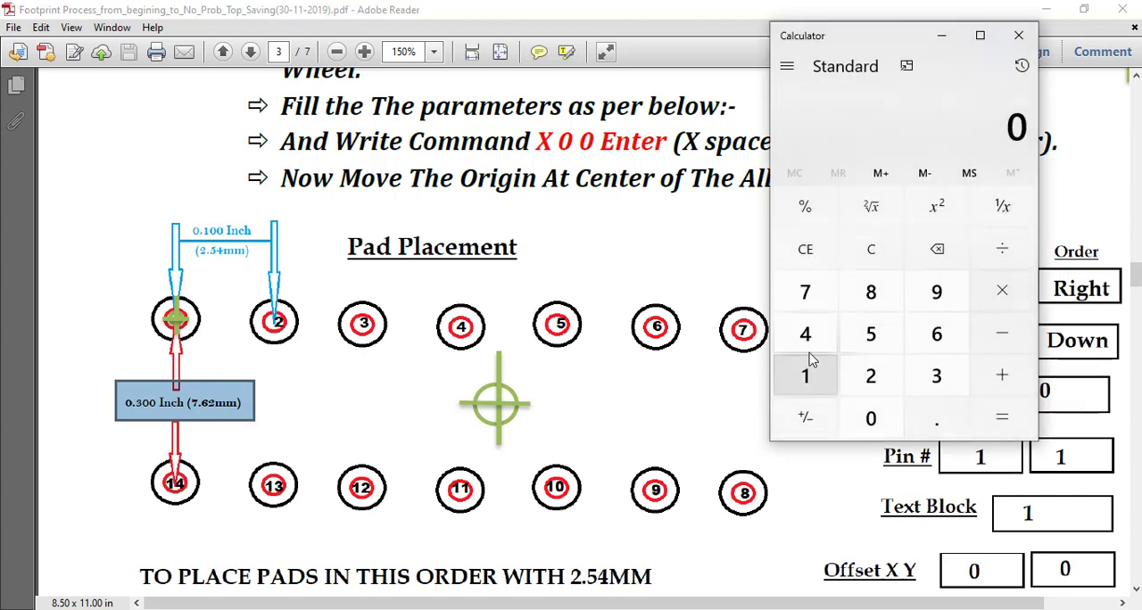
Divide the 7.62 row spacing by 2 in Calculator to get the Y offset for the origin.
left_click(807, 292)
left_click(941, 421)
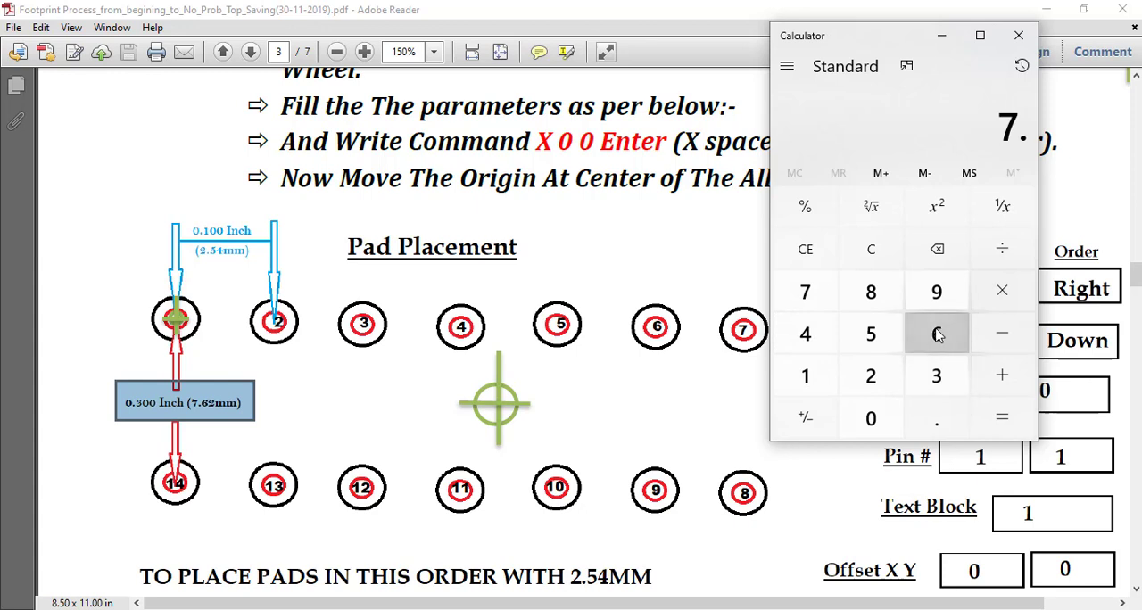
left_click(936, 333)
left_click(874, 375)
left_click(997, 256)
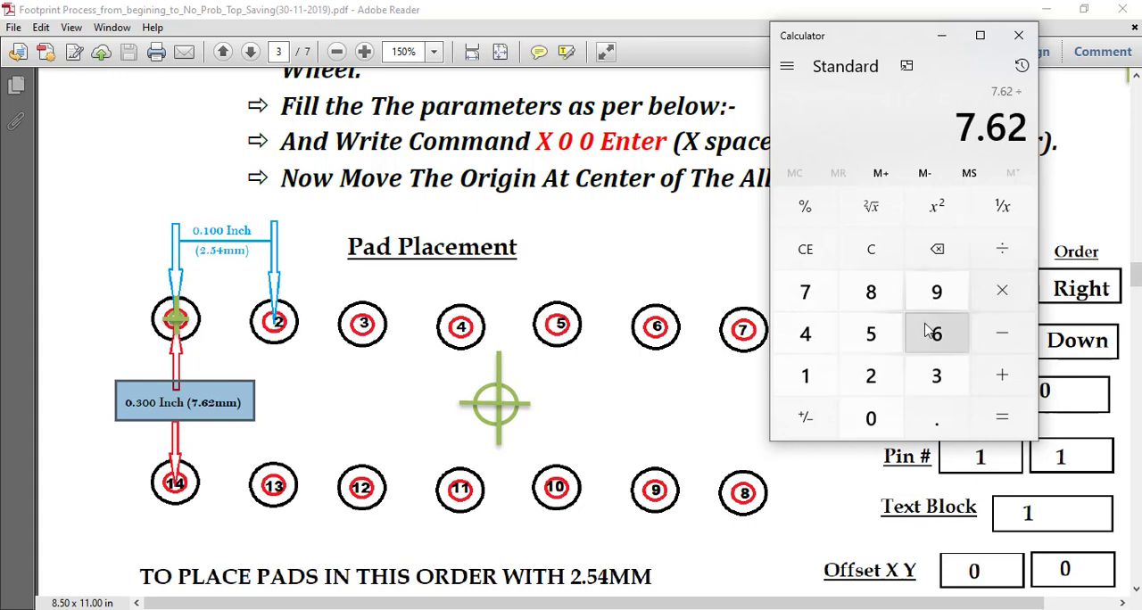
left_click(881, 375)
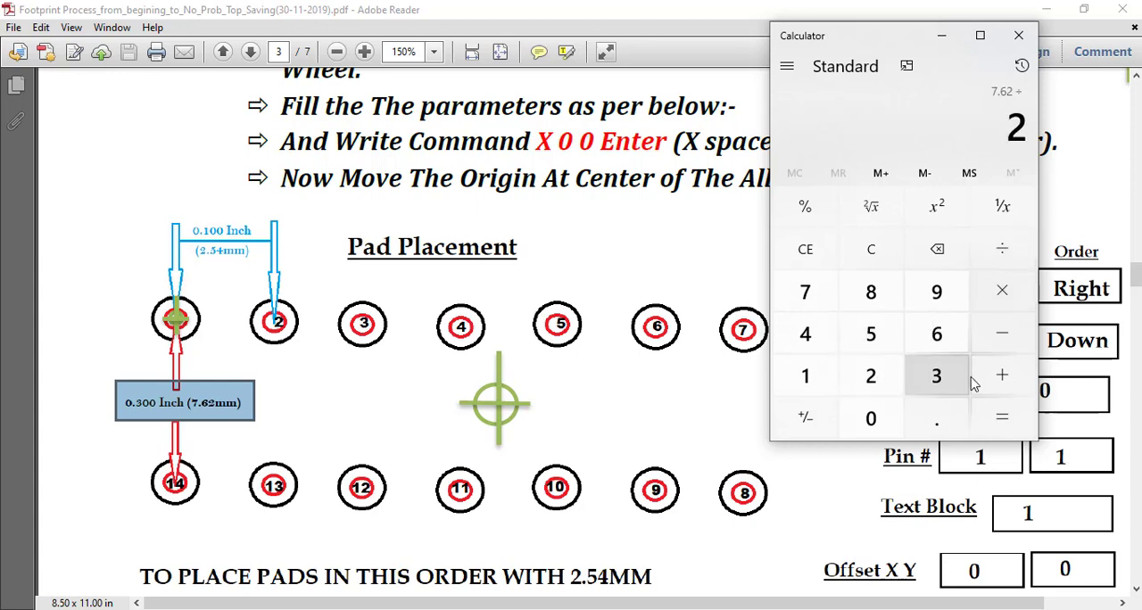
left_click(1001, 417)
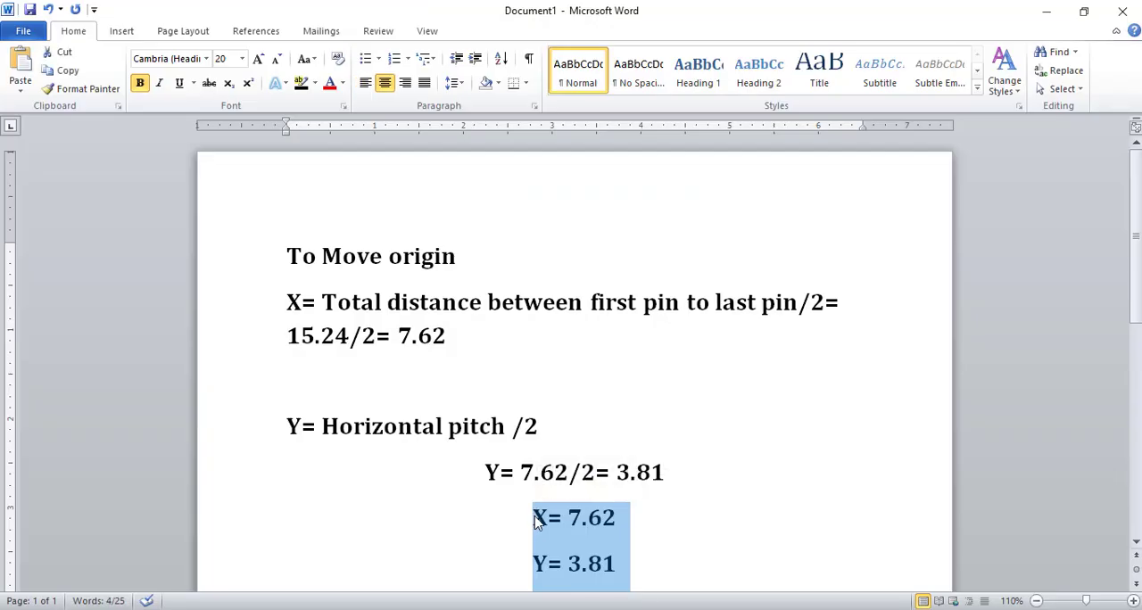
Color the X= 7.62 and Y= 3.81 lines red in the Word notes.
left_click(644, 489)
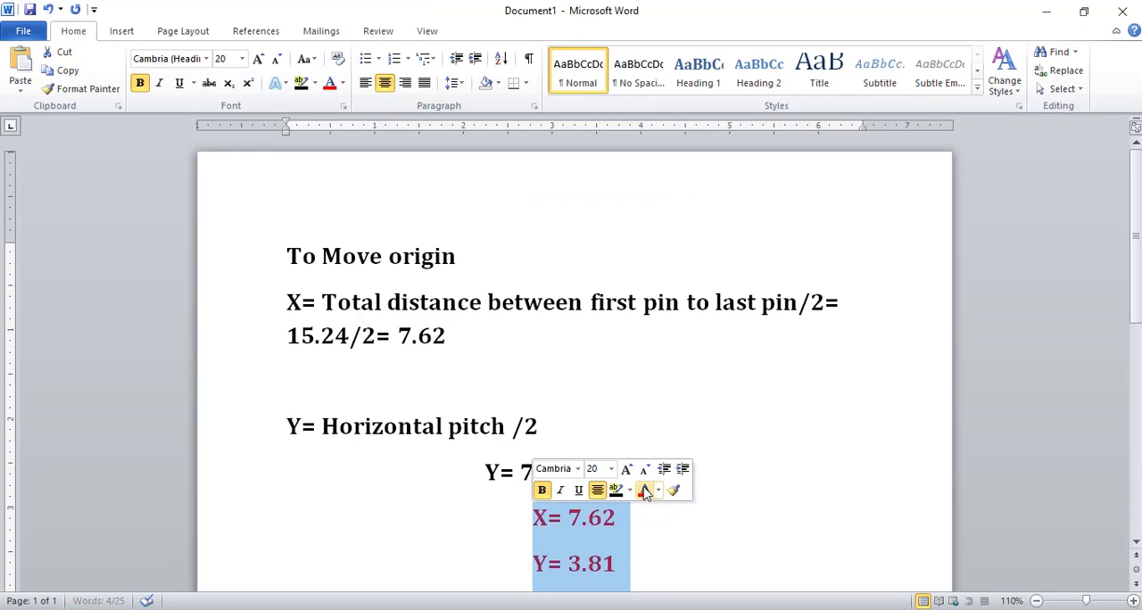
left_click(639, 518)
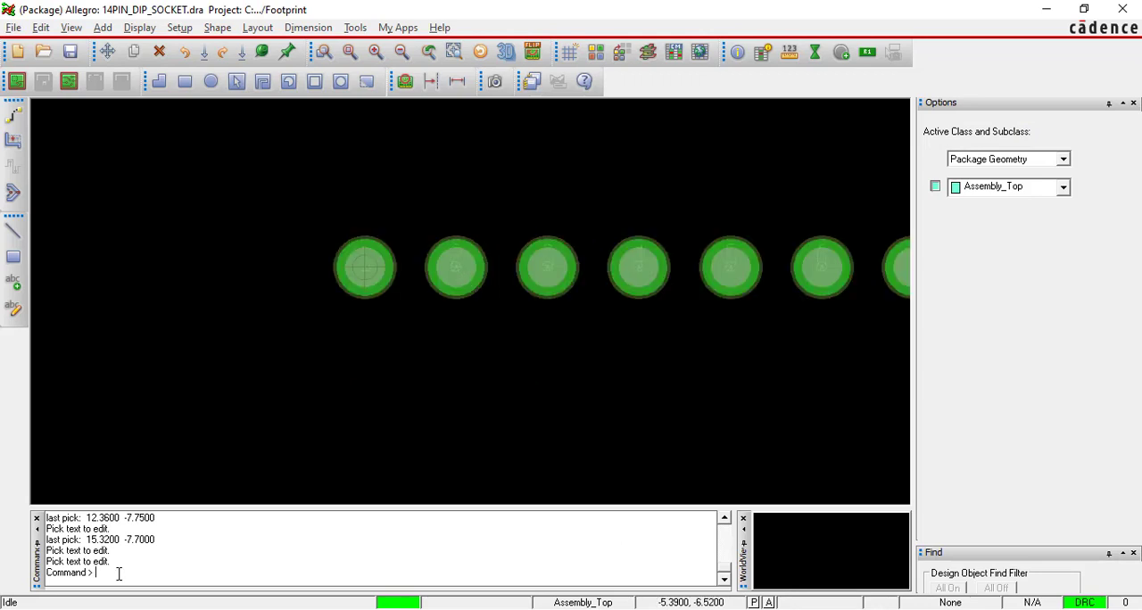
Try to run x0 0 as a coordinate command in Allegro.
type("x0 0")
key("Return")
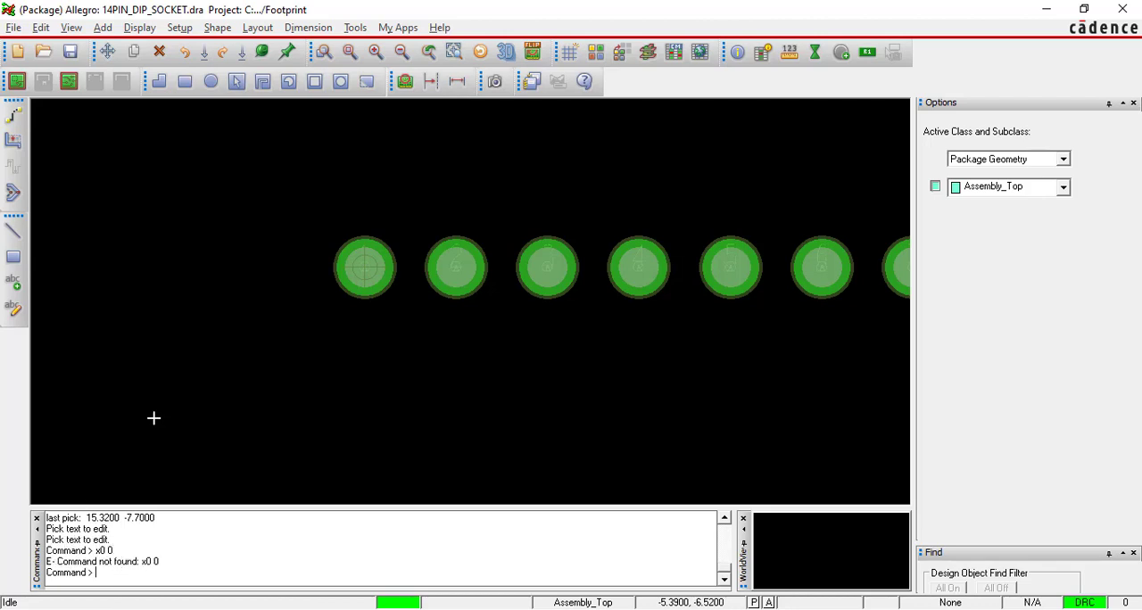
Change the drawing origin to x 7.62 -3.81, checking the offsets against the Word notes.
left_click(180, 28)
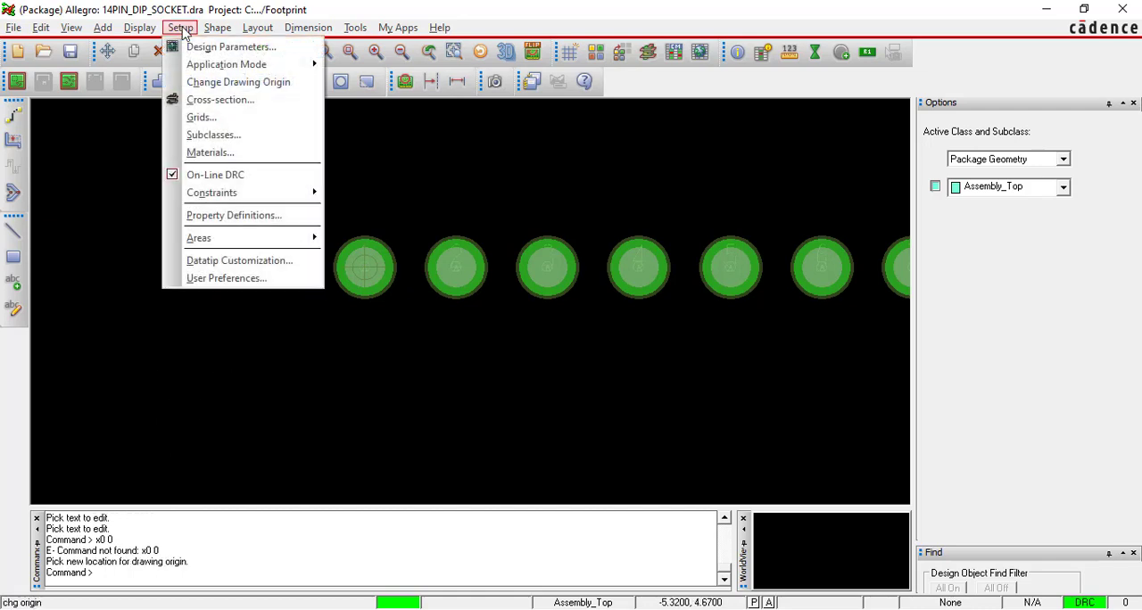
left_click(227, 84)
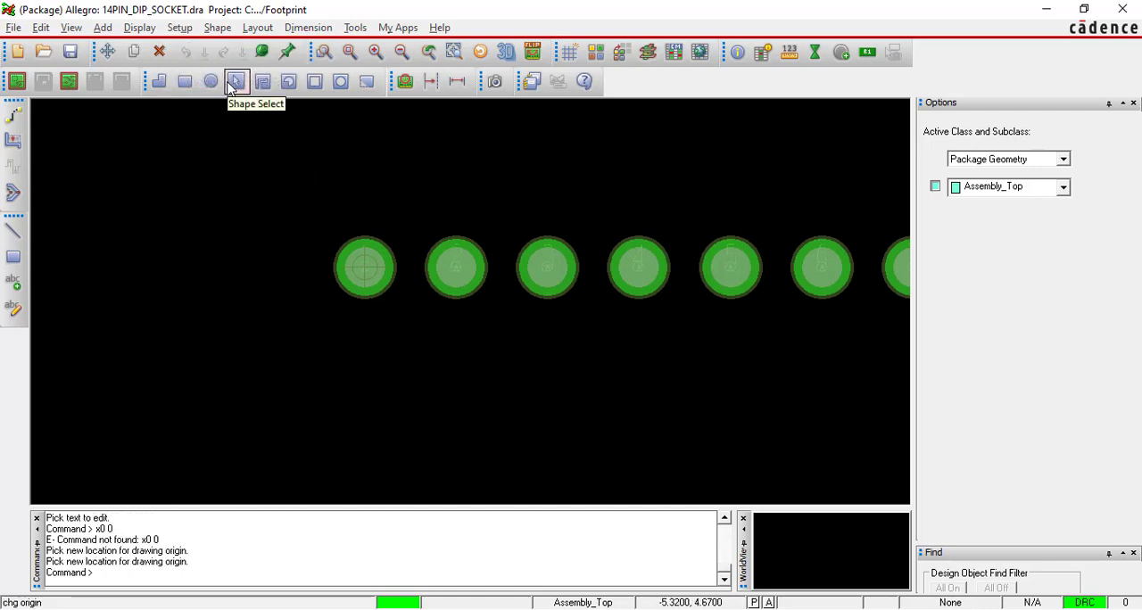
left_click(127, 579)
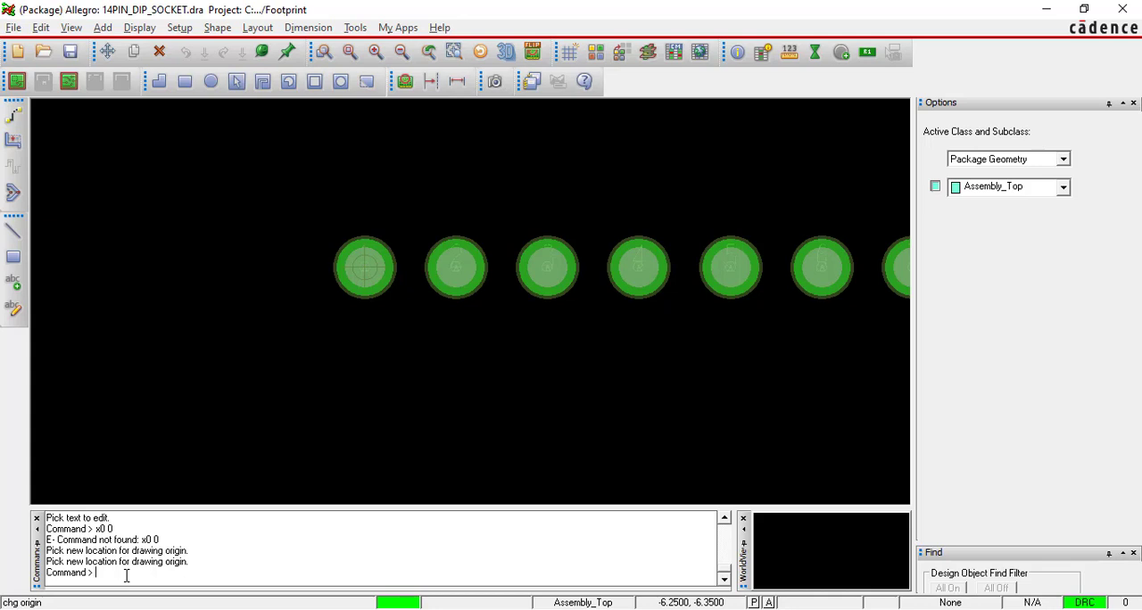
type("x")
key("alt+Tab")
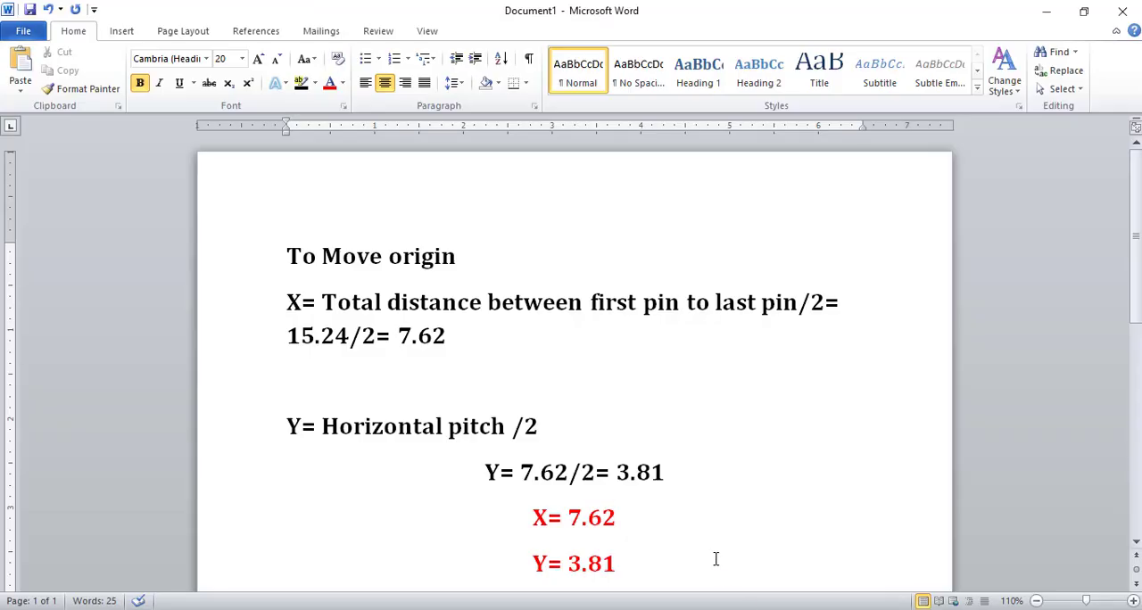
scroll(712, 532, "down", 2)
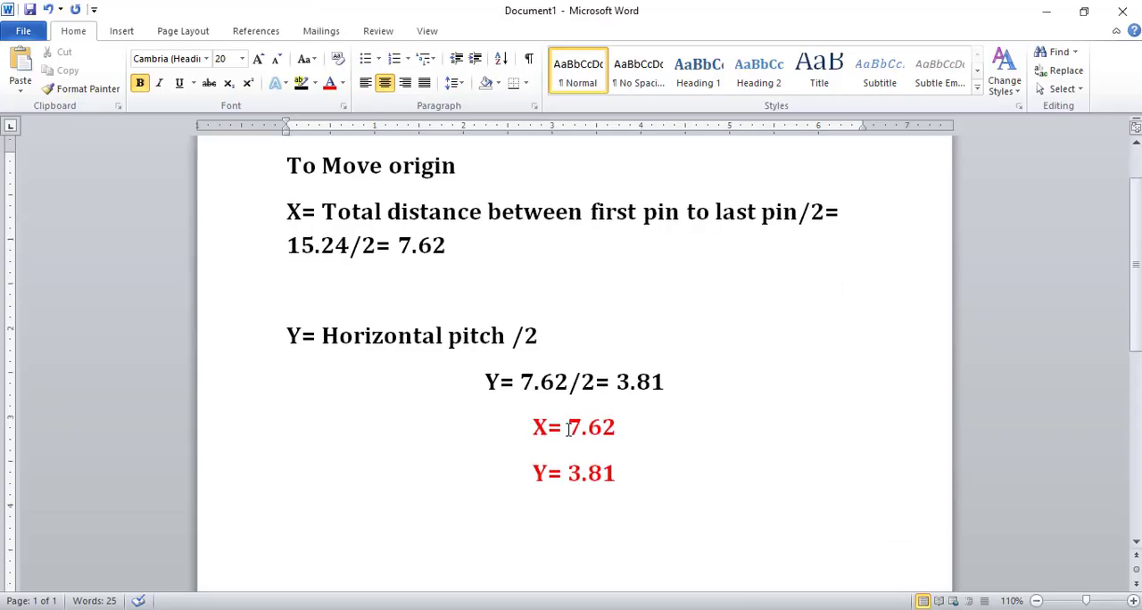
key("alt+Tab")
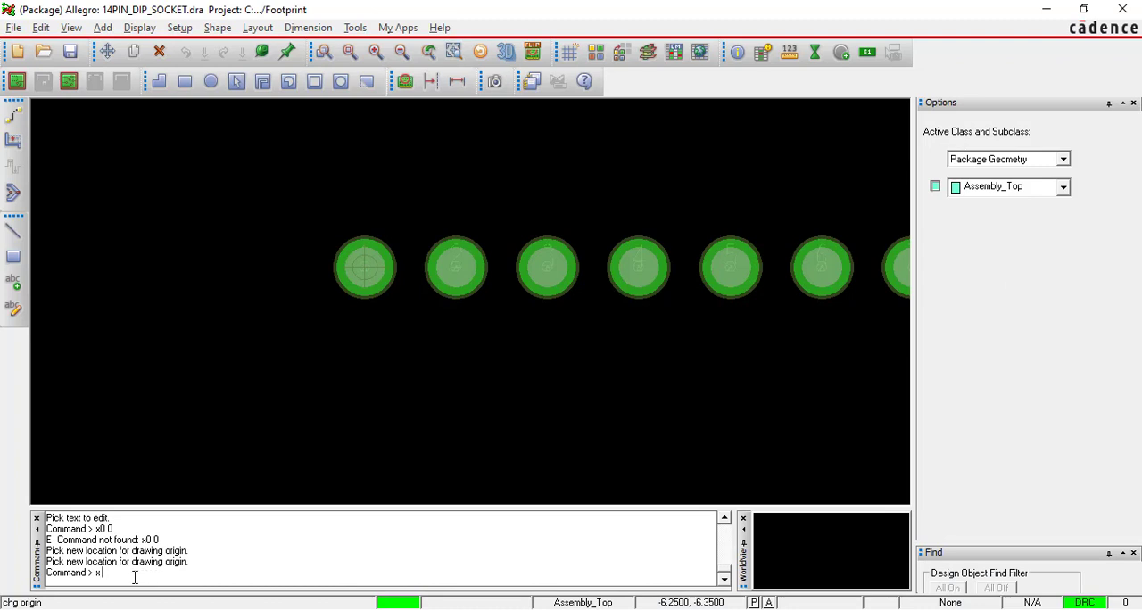
type("x 7.62")
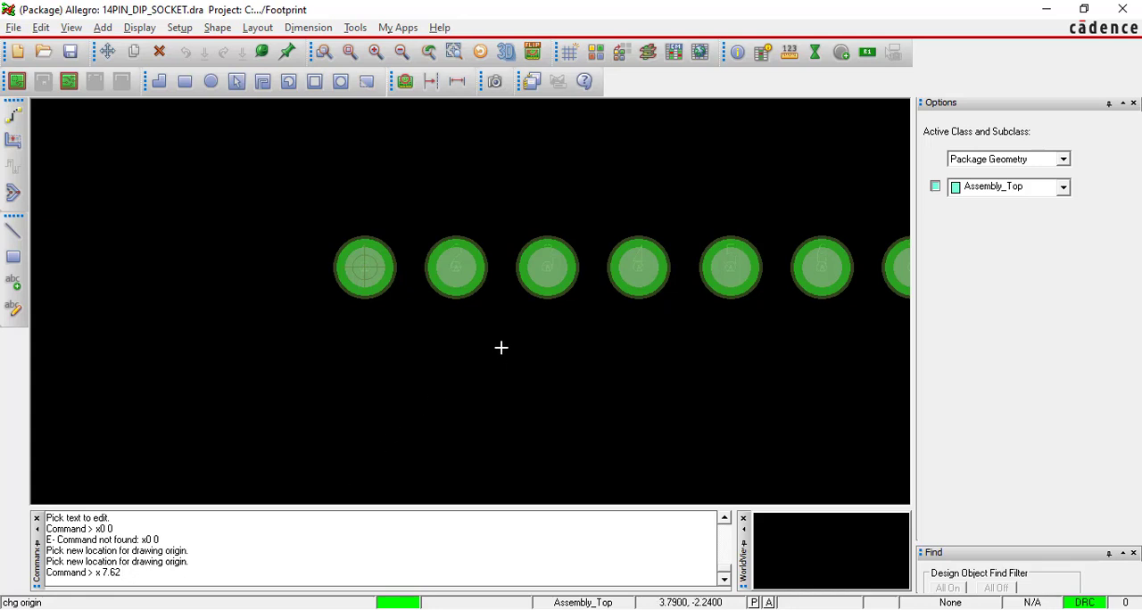
scroll(500, 348, "down", 1)
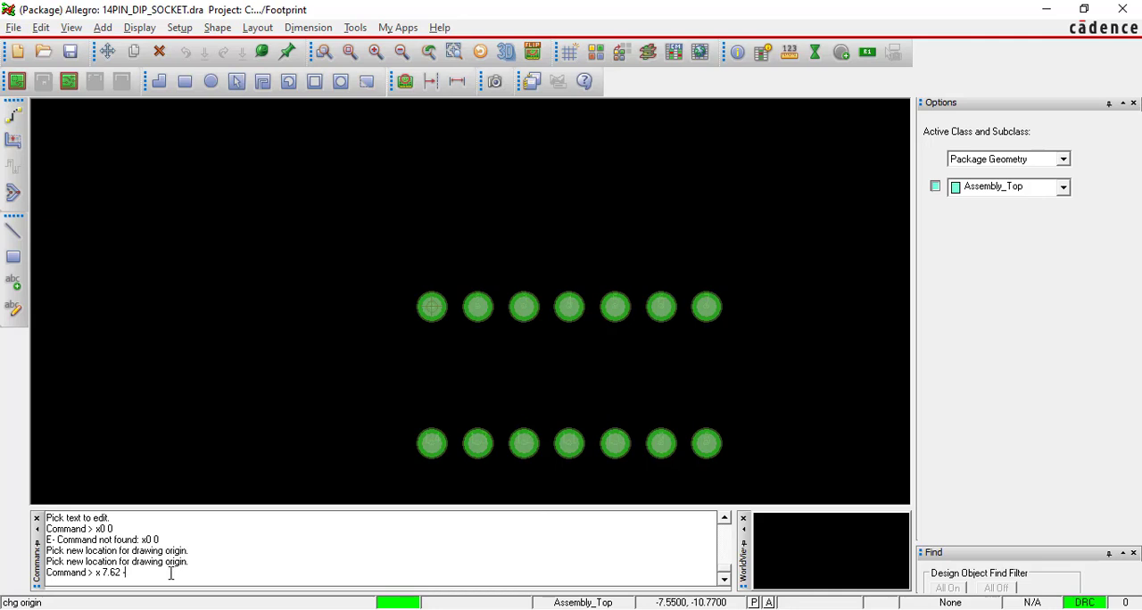
type("-3.81")
key("Return")
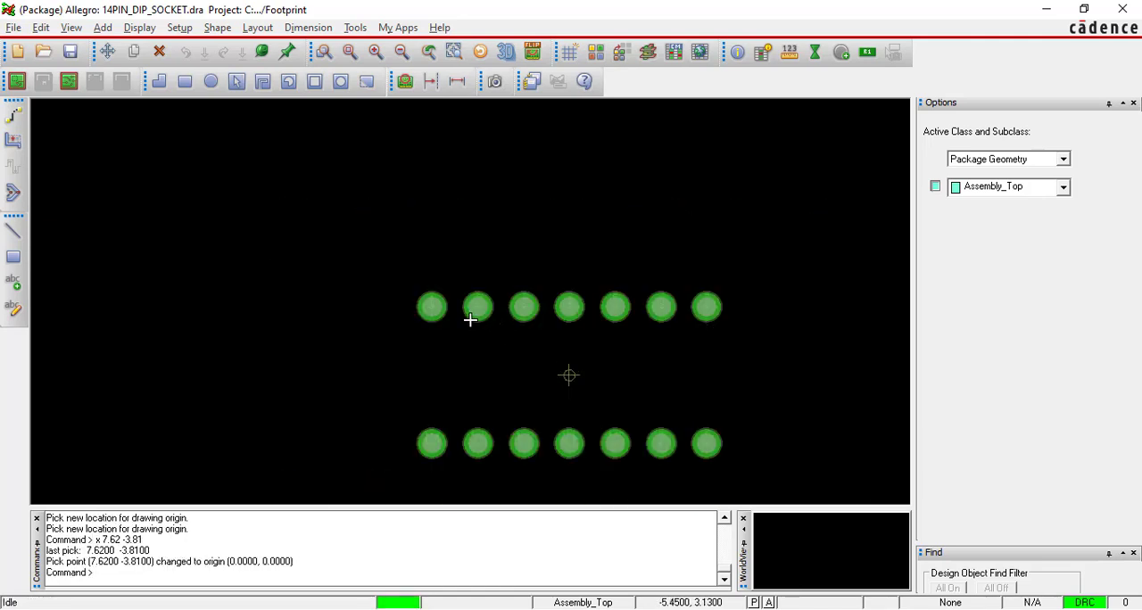
Inspect the origin marker's position between the two rows of pins.
scroll(431, 310, "up", 3)
scroll(431, 309, "down", 5)
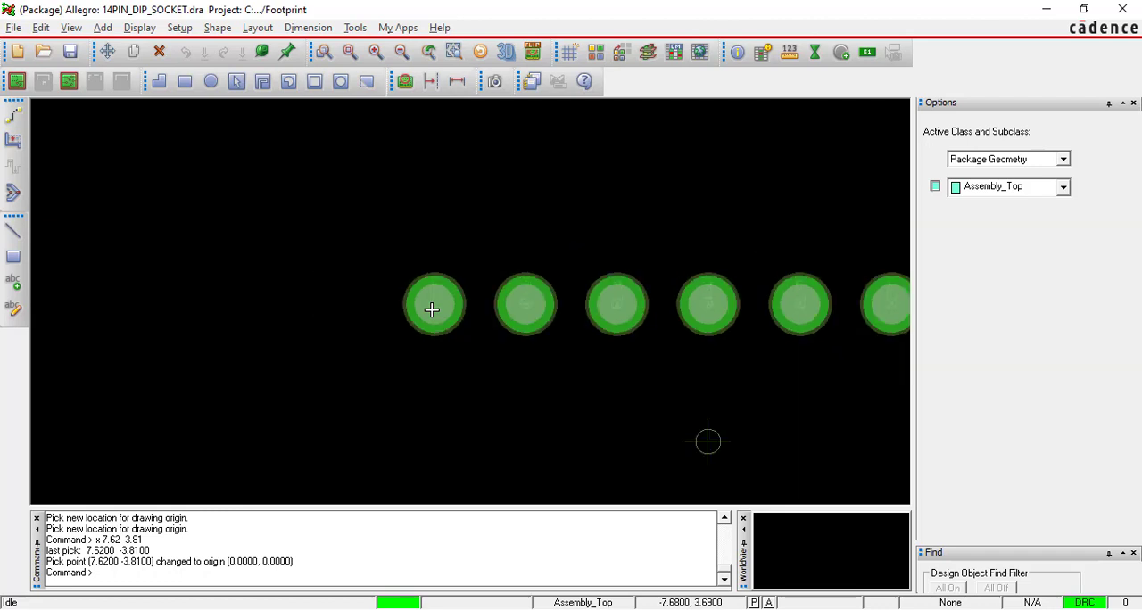
scroll(550, 348, "up", 2)
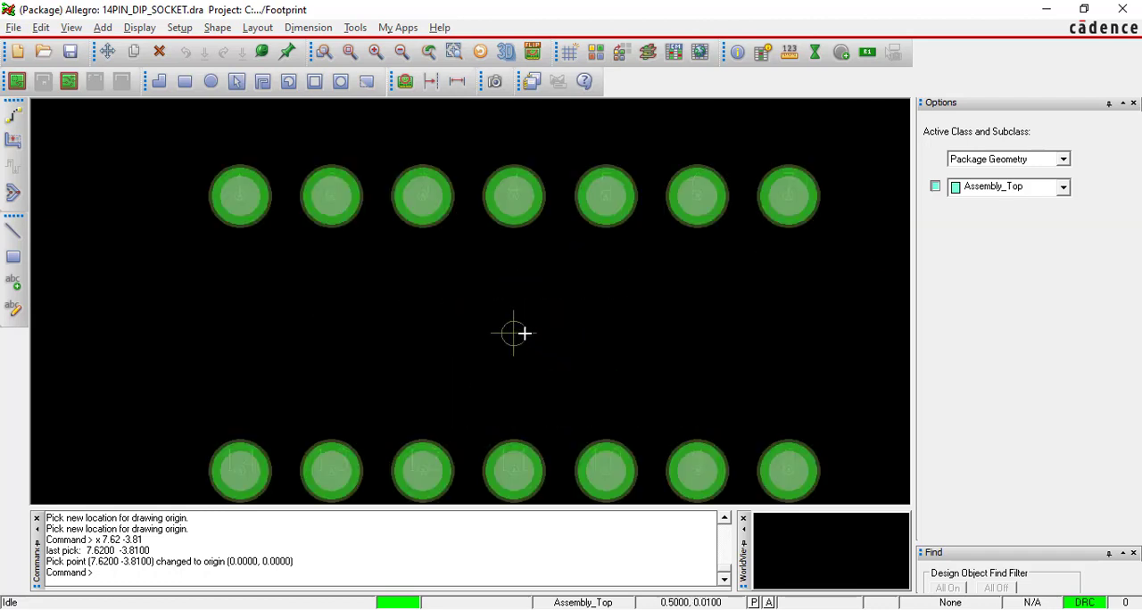
scroll(514, 334, "up", 1)
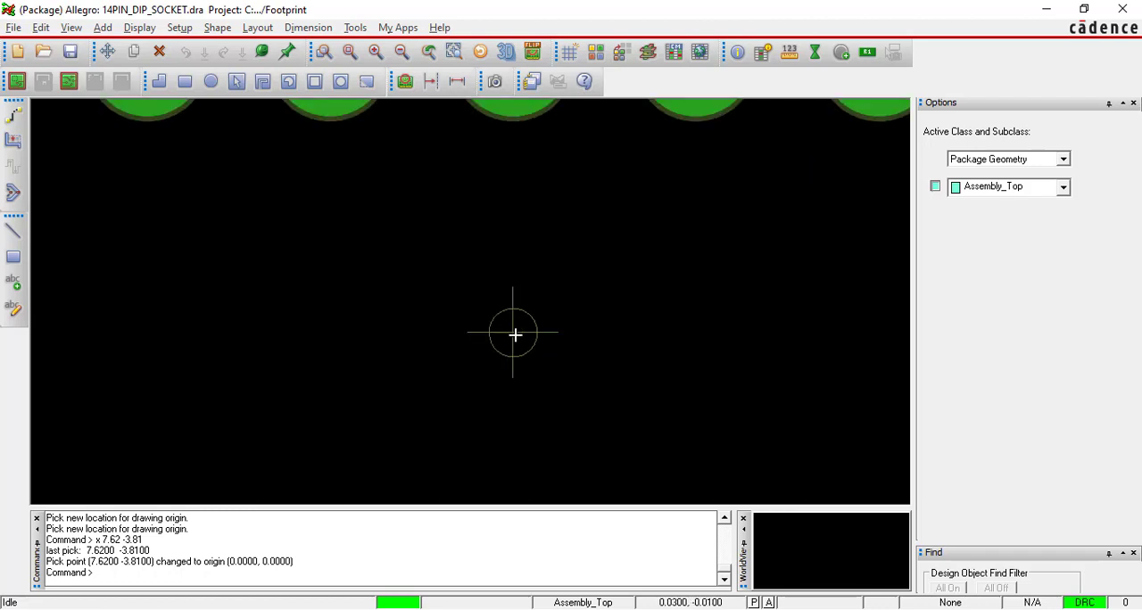
scroll(515, 335, "down", 1)
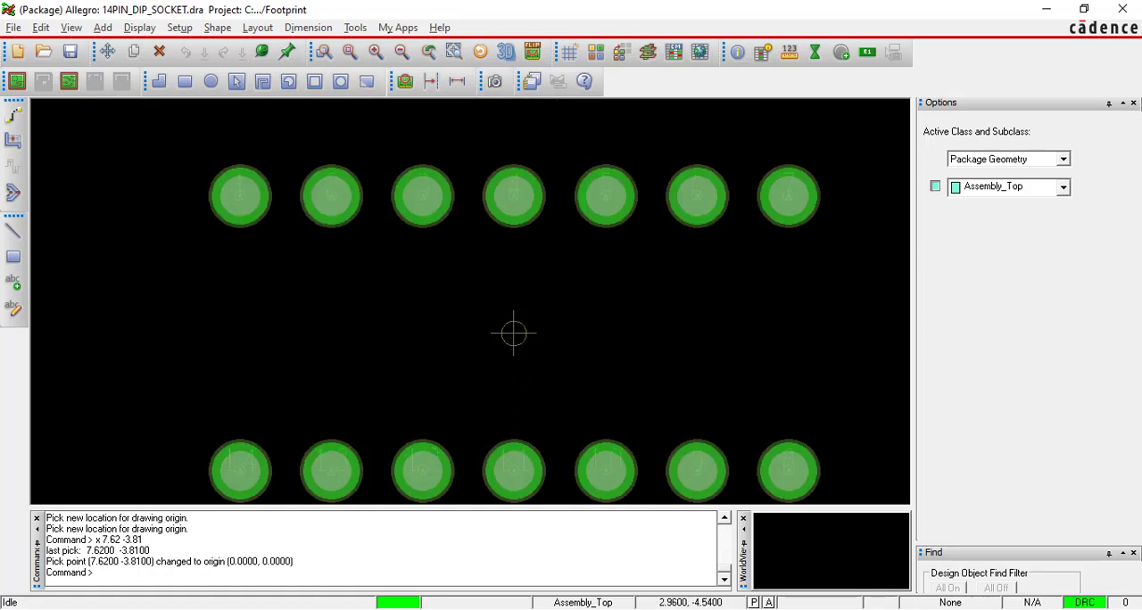
Switch to the PDF guide in Adobe Reader and mark the assembly drawing's active class and subclass lines for reference.
key("alt+Tab")
left_click_drag(568, 448, 617, 472)
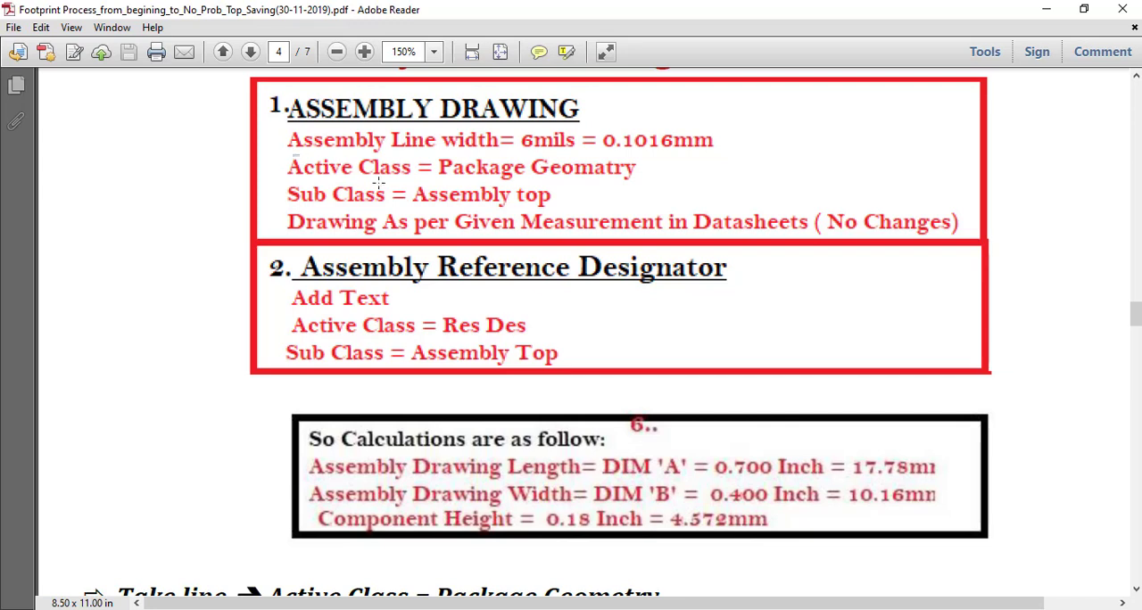
left_click_drag(288, 170, 654, 178)
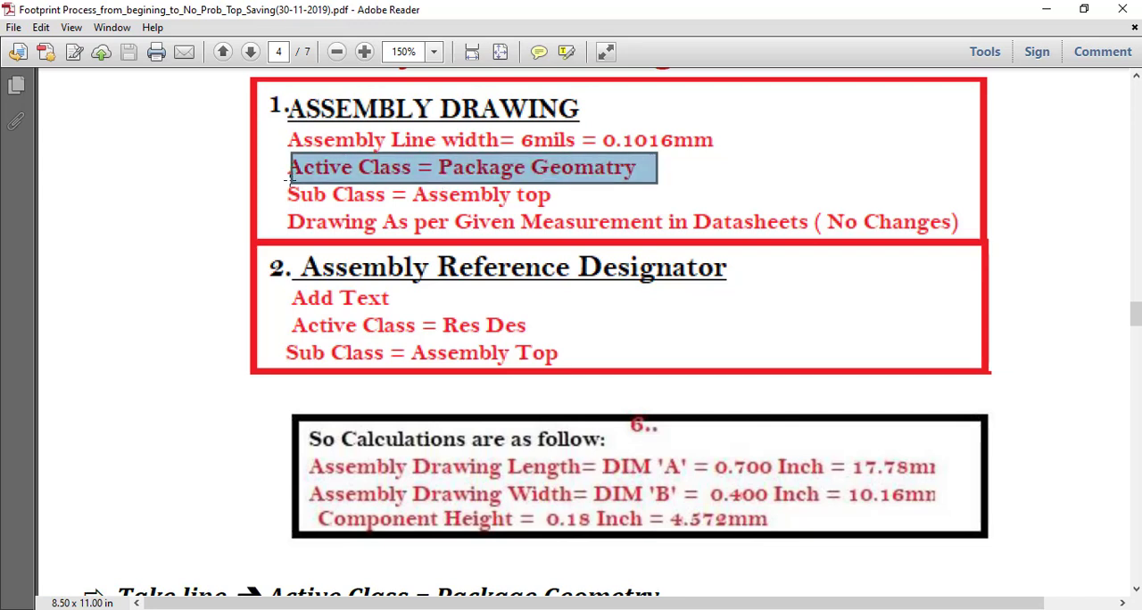
left_click(287, 189)
left_click_drag(283, 188, 564, 209)
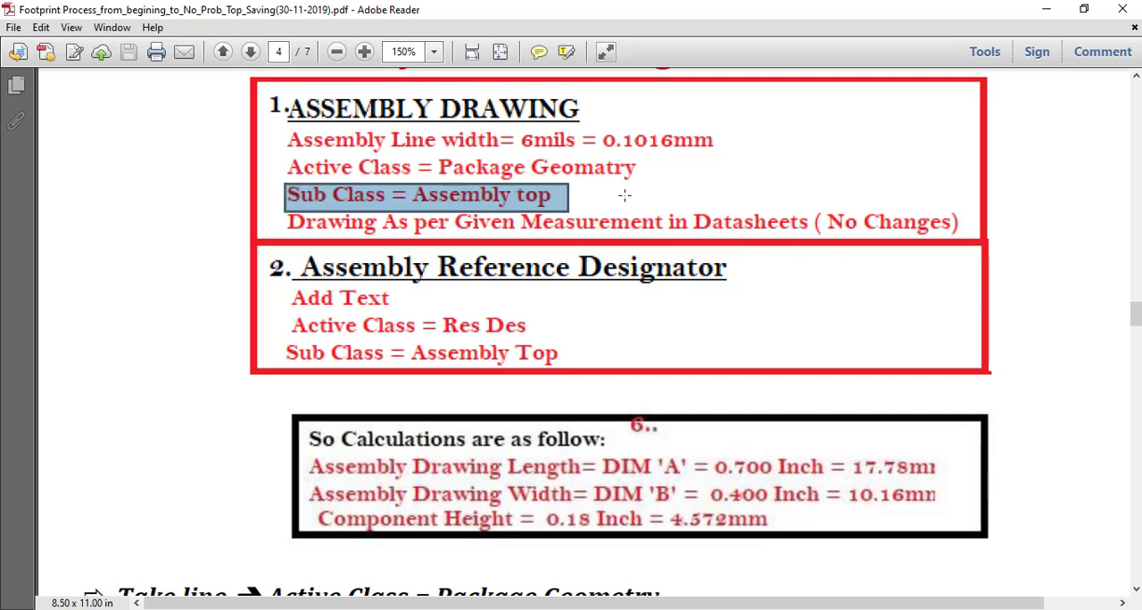
left_click(625, 193)
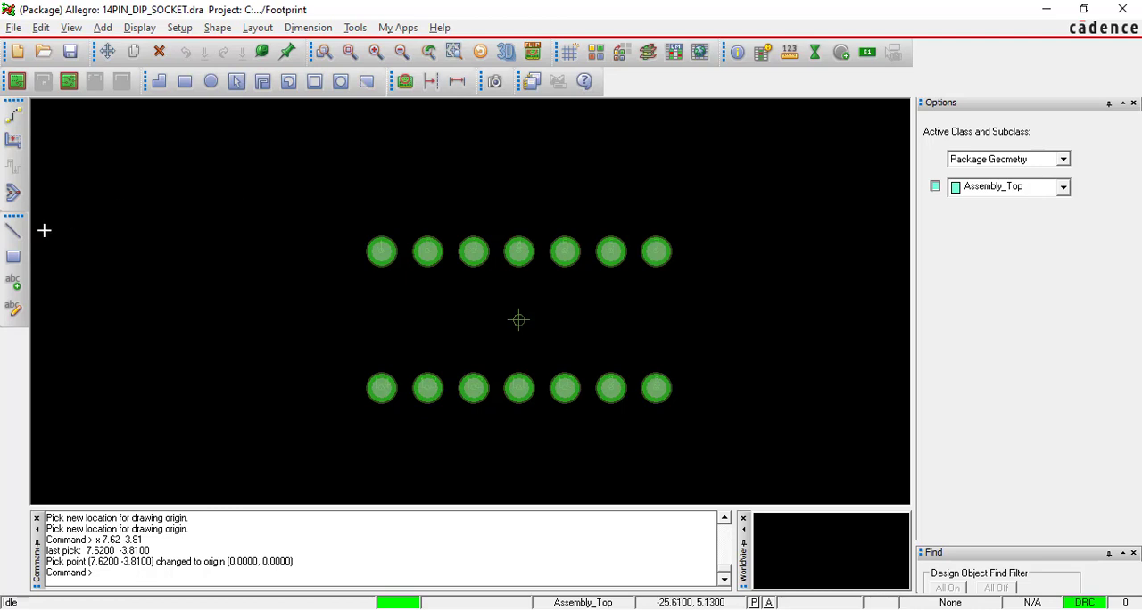
In Allegro, start an Add Line at x 0 0 on Package Geometry, Assembly_Top, with line width 0.1016.
left_click(103, 27)
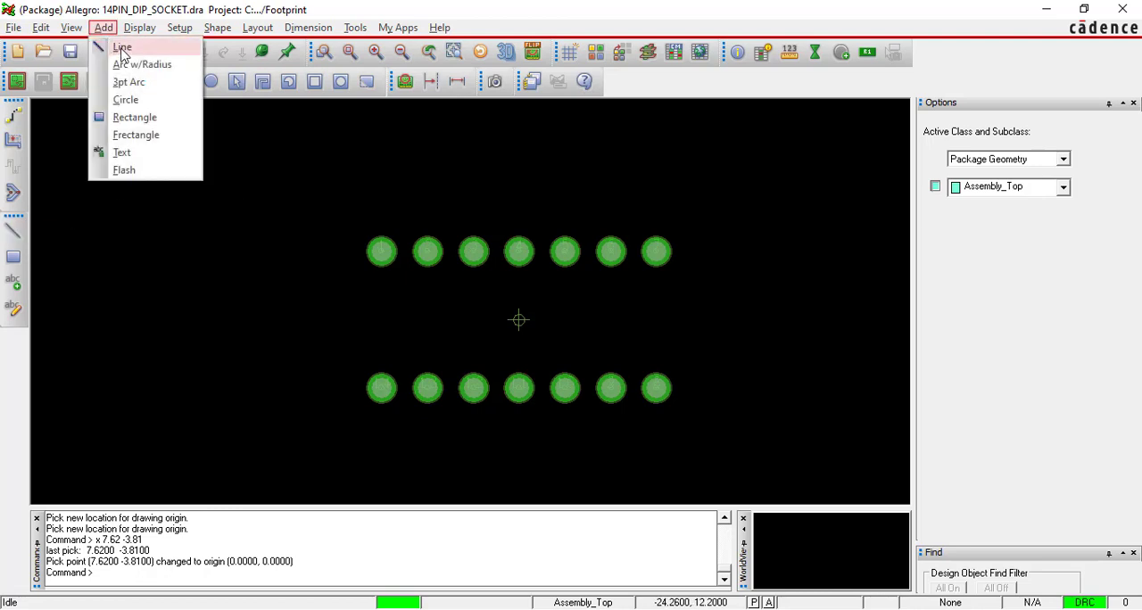
left_click(122, 49)
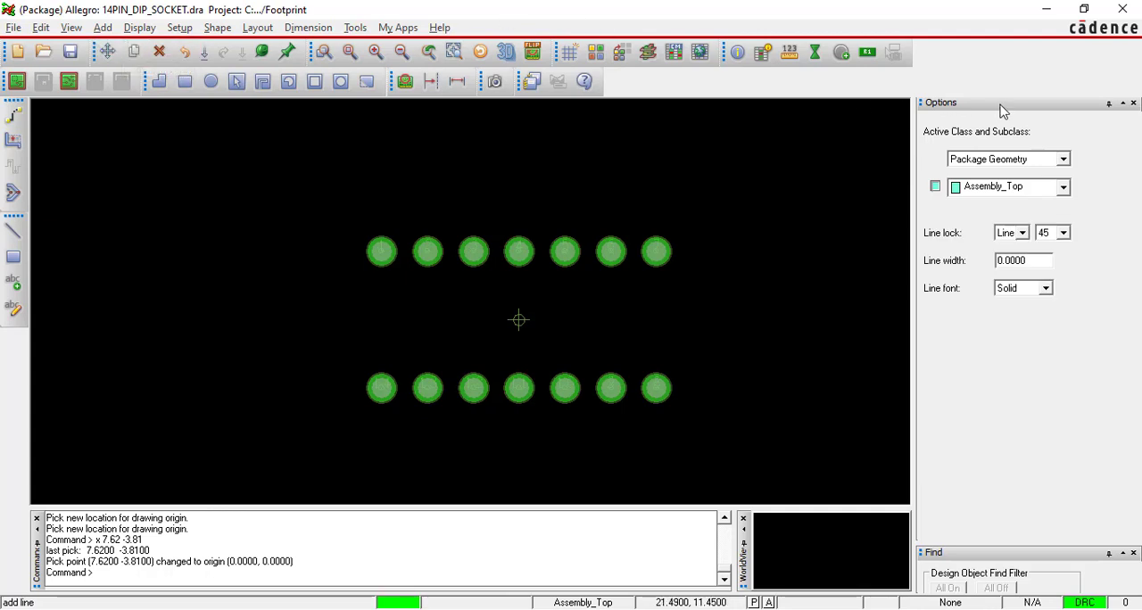
left_click(1063, 159)
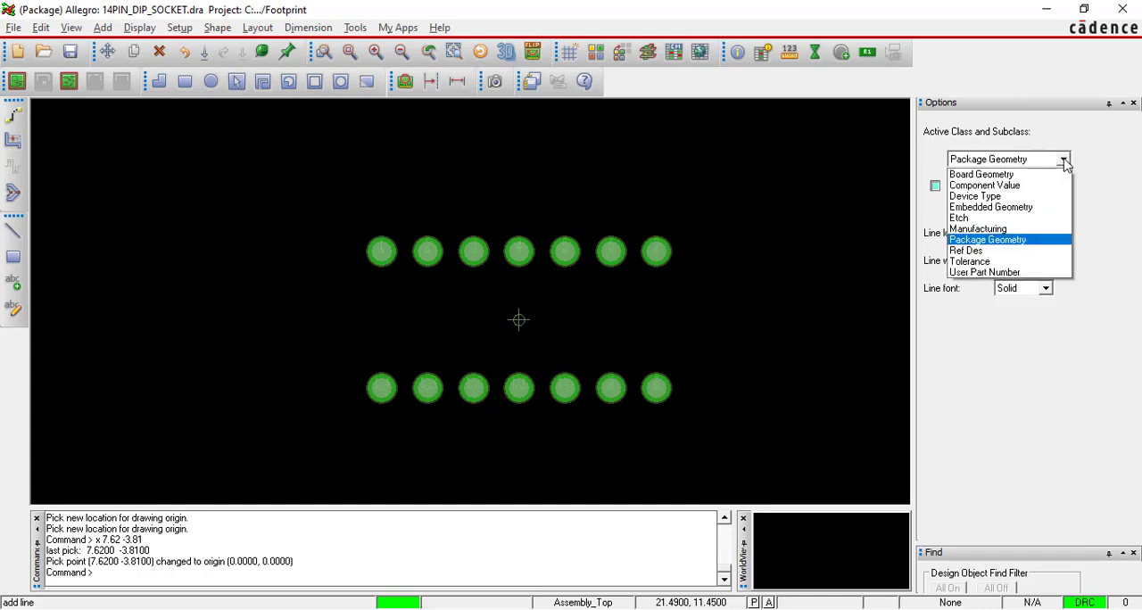
left_click(1013, 241)
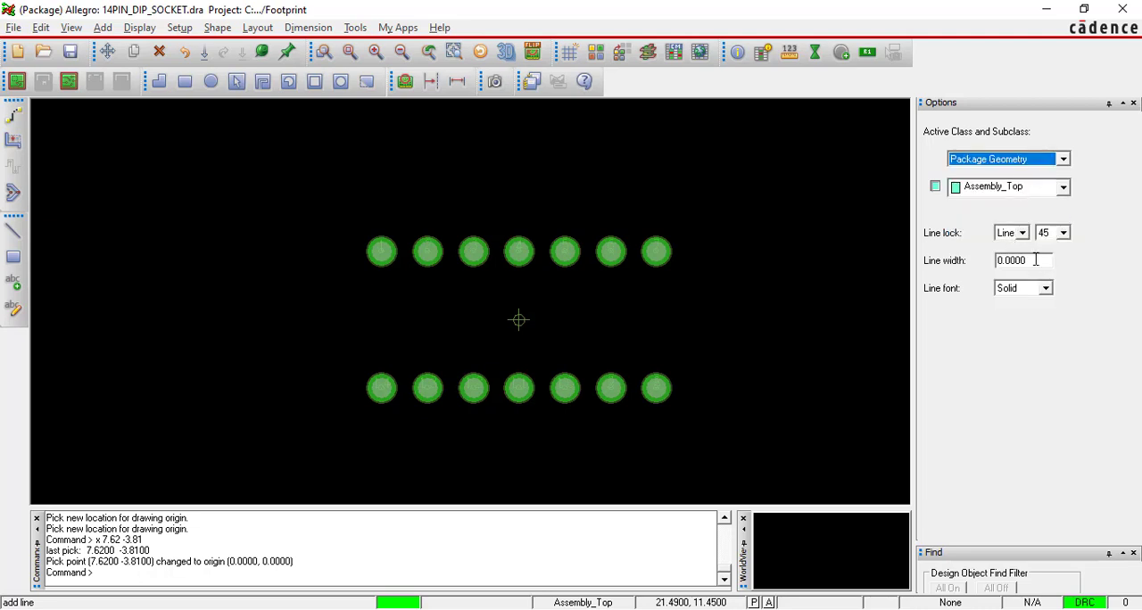
left_click(1063, 186)
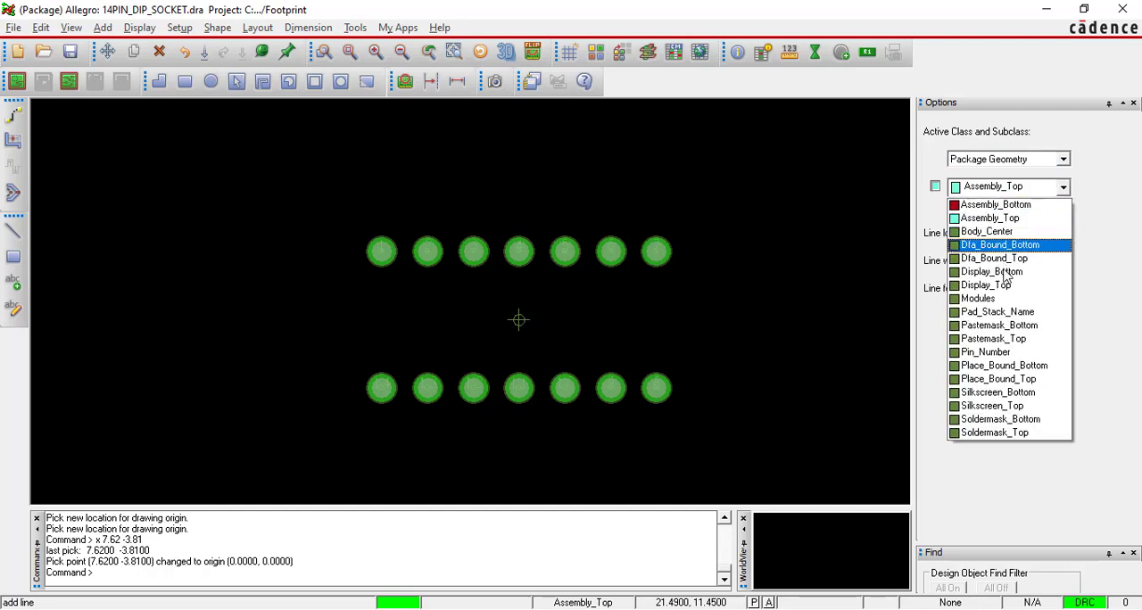
left_click(990, 219)
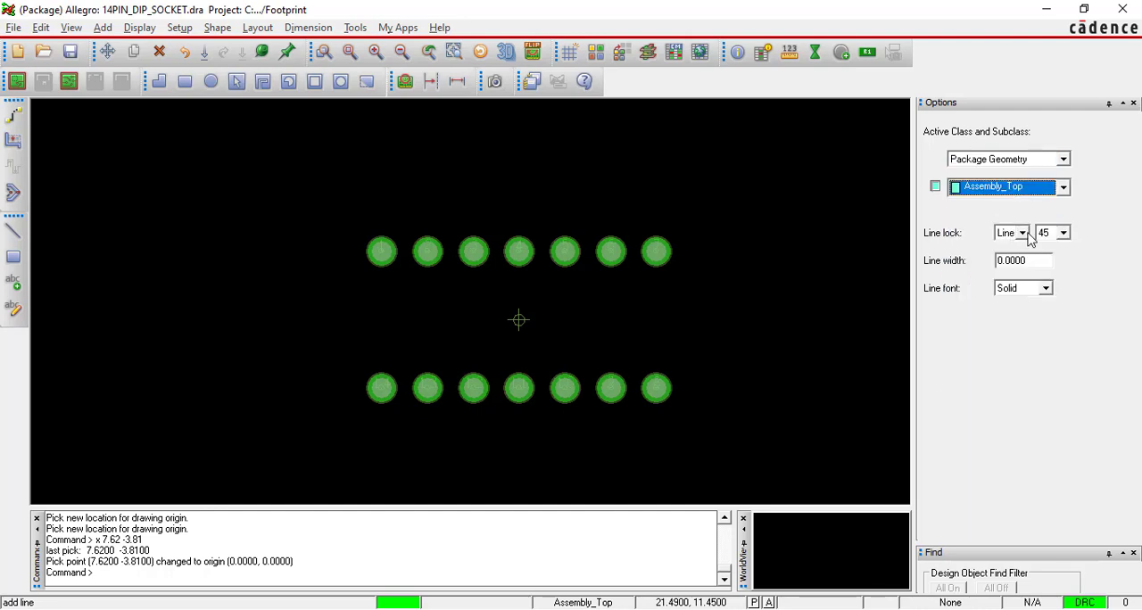
double_click(1031, 260)
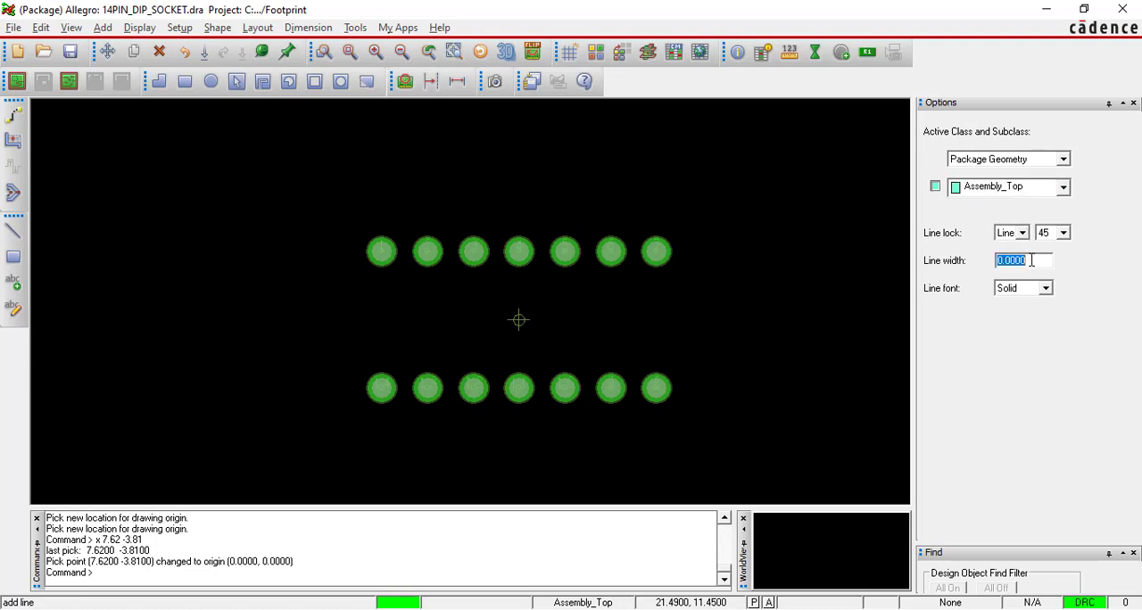
type("0 0")
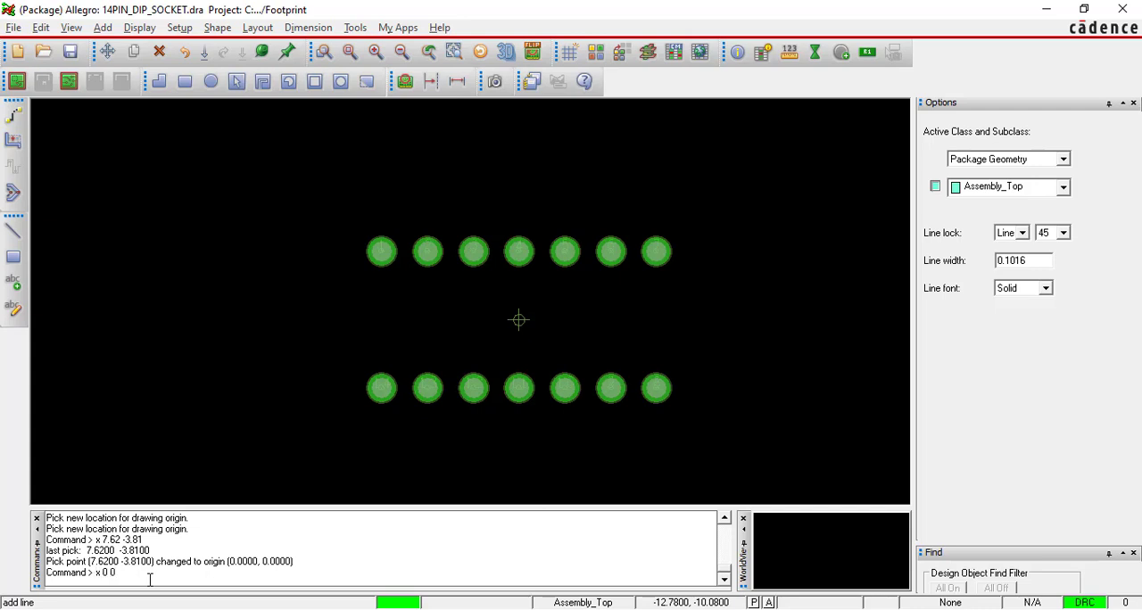
key("Return")
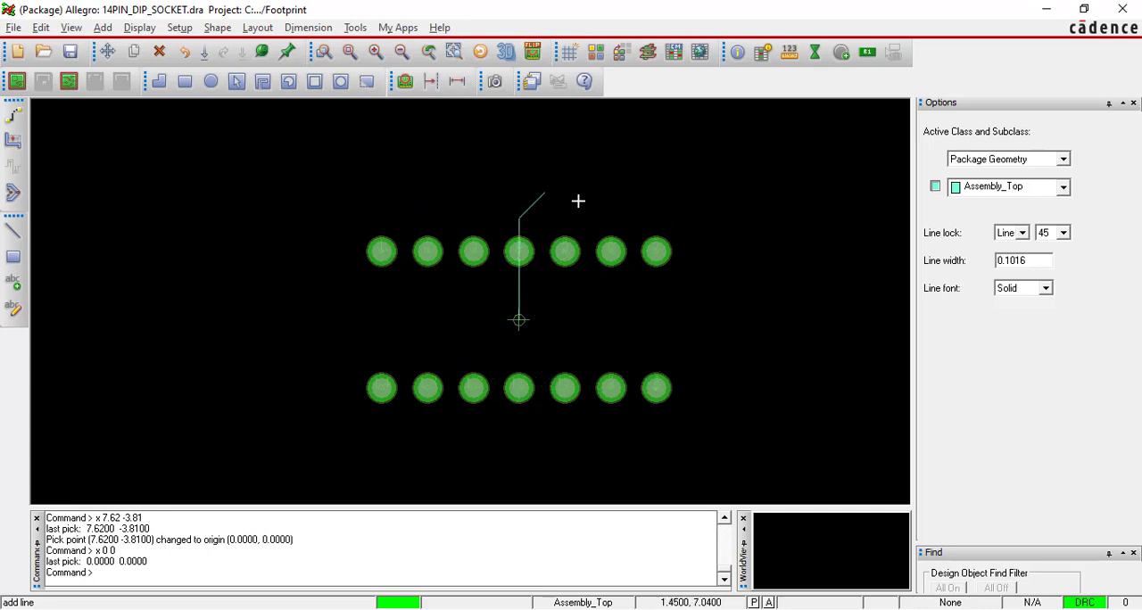
Switch to the PDF guide and review the datasheet dimension drawings through to the assembly drawing calculations.
left_click(636, 608)
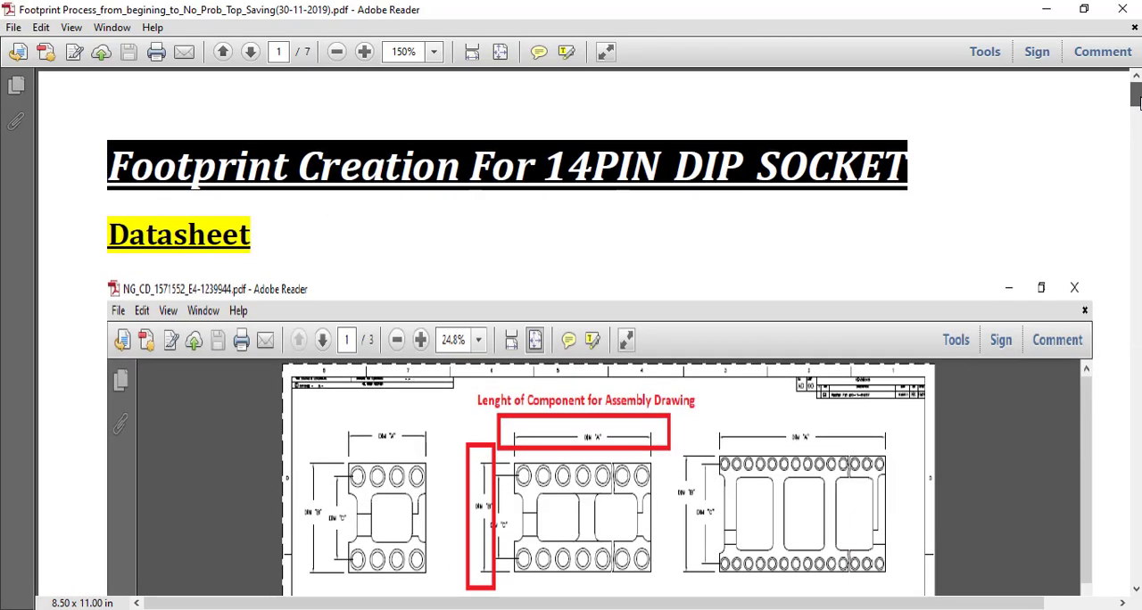
mouse_move(1140, 100)
left_mouse_down()
mouse_move(1141, 131)
mouse_move(1140, 114)
left_mouse_up()
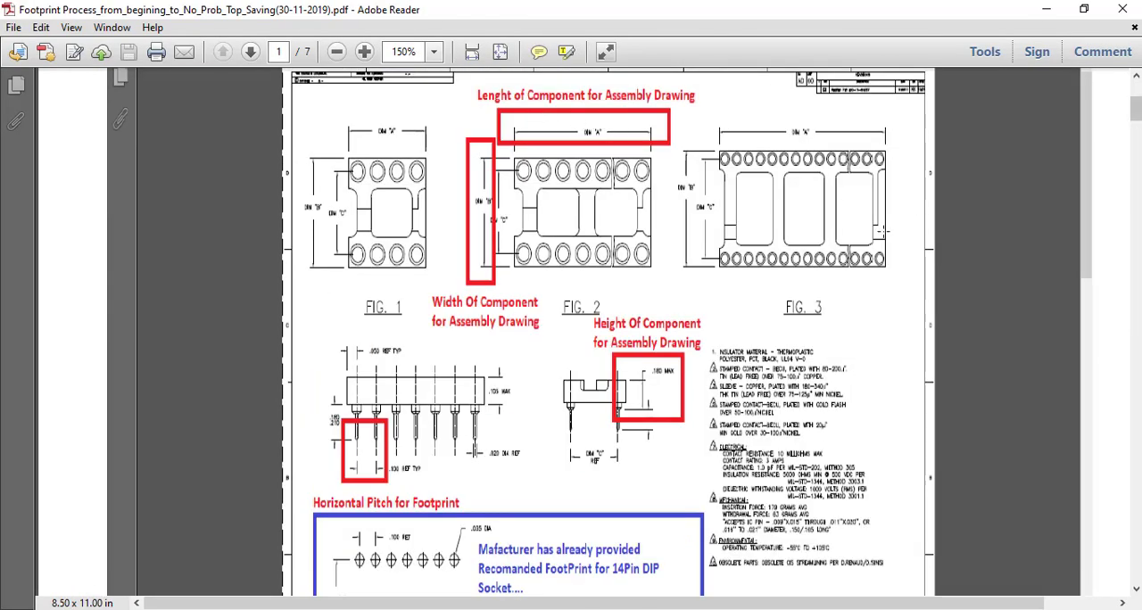
scroll(874, 242, "down", 10)
scroll(875, 242, "down", 12)
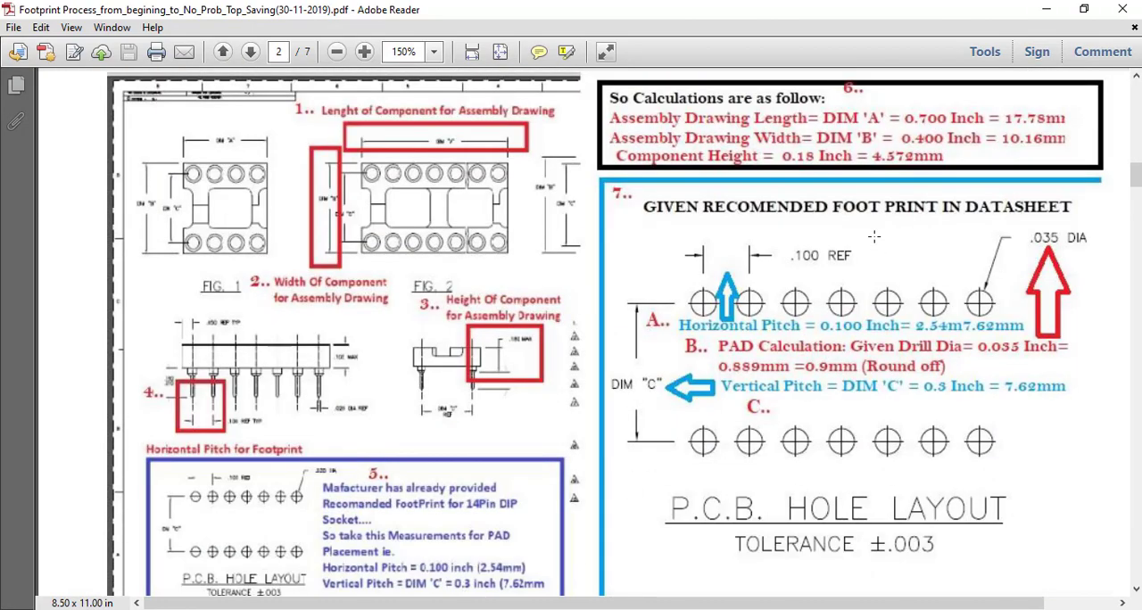
scroll(874, 242, "down", 12)
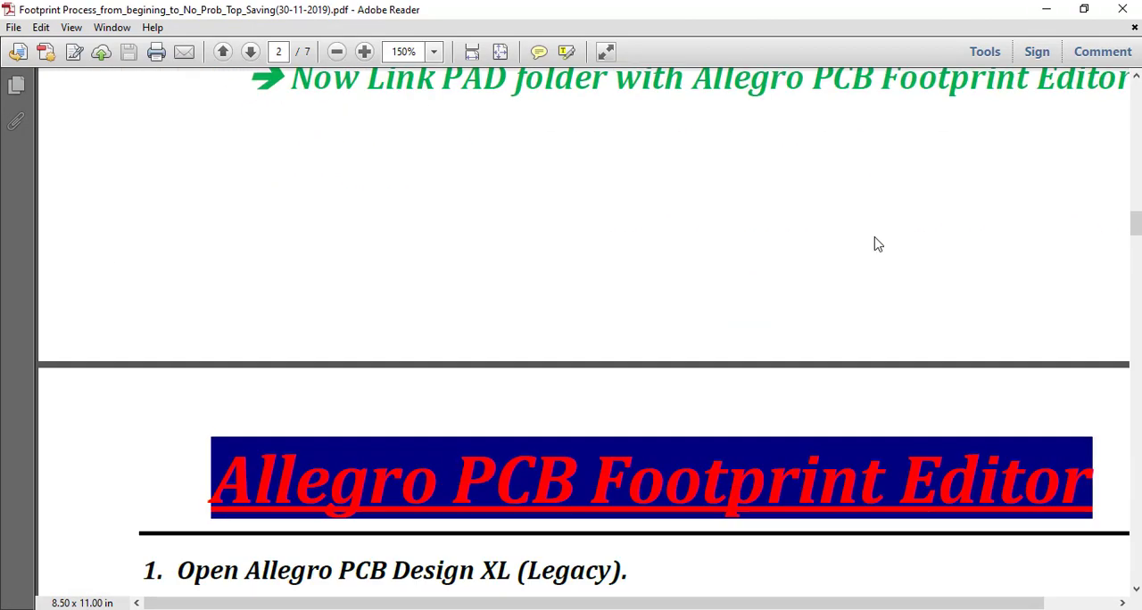
scroll(875, 242, "down", 12)
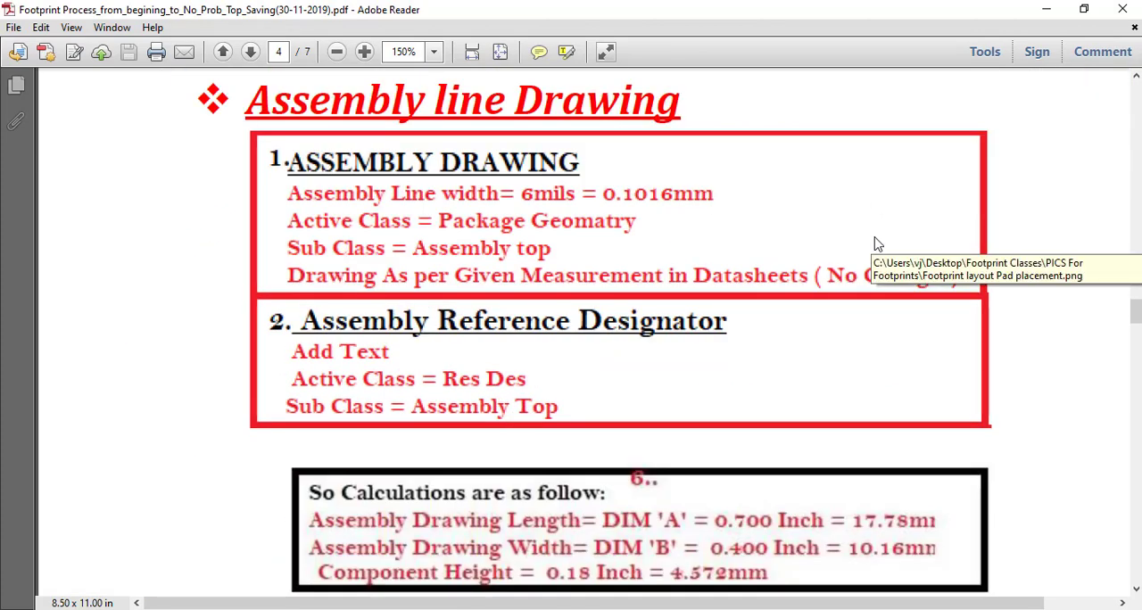
scroll(877, 244, "down", 2)
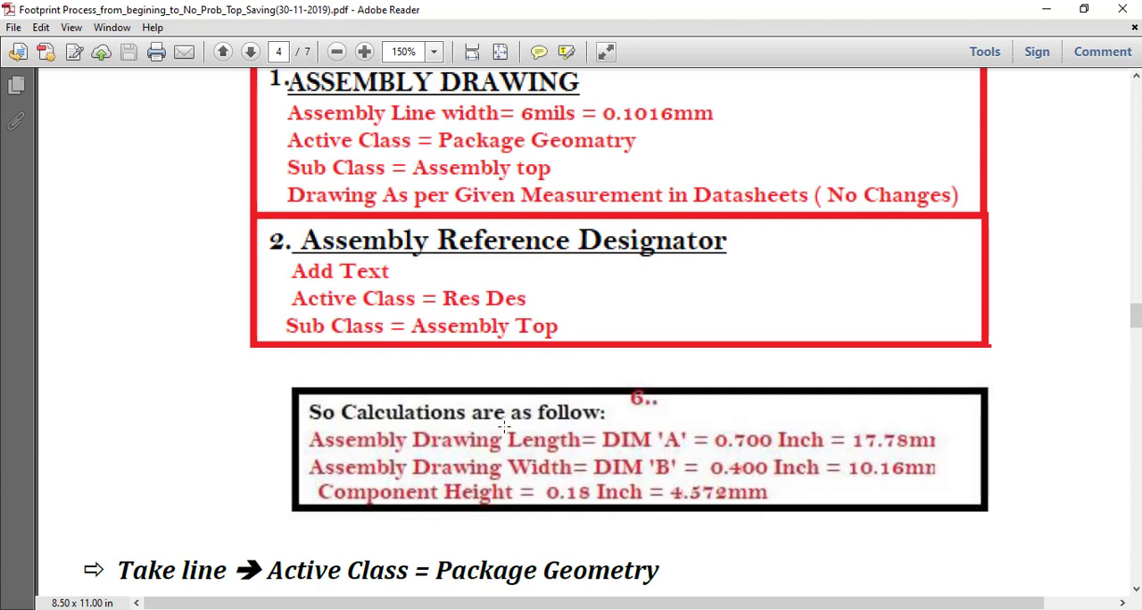
Mark the assembly drawing length 17.78 mm, width 10.16 mm and the Take line instruction in the PDF for reference.
left_click_drag(505, 421, 591, 451)
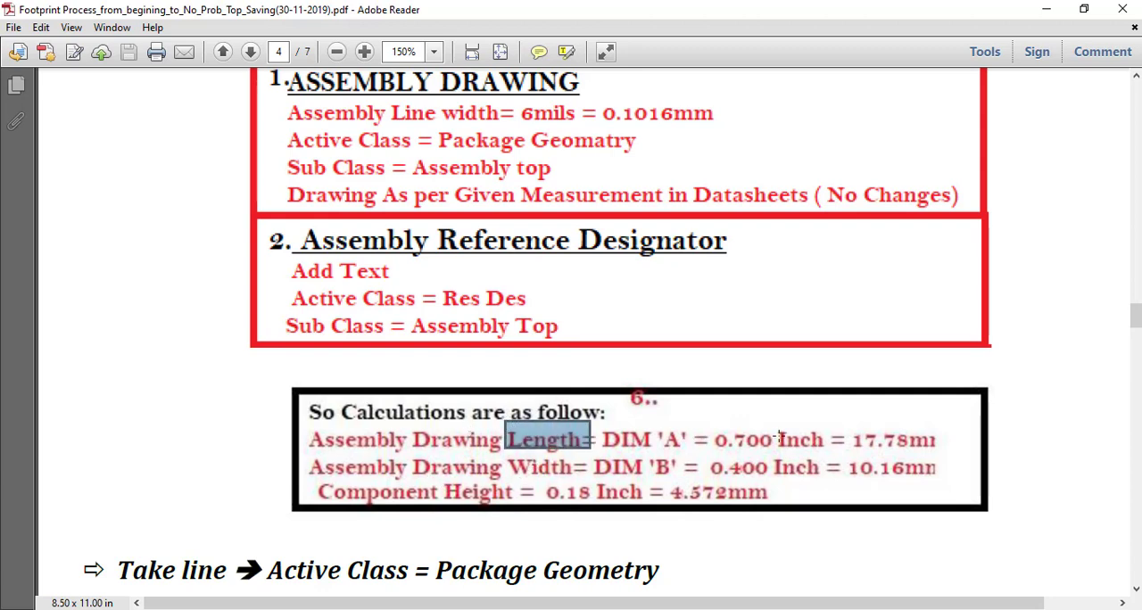
left_click_drag(511, 455, 564, 480)
left_click_drag(845, 414, 937, 453)
left_click_drag(844, 460, 948, 483)
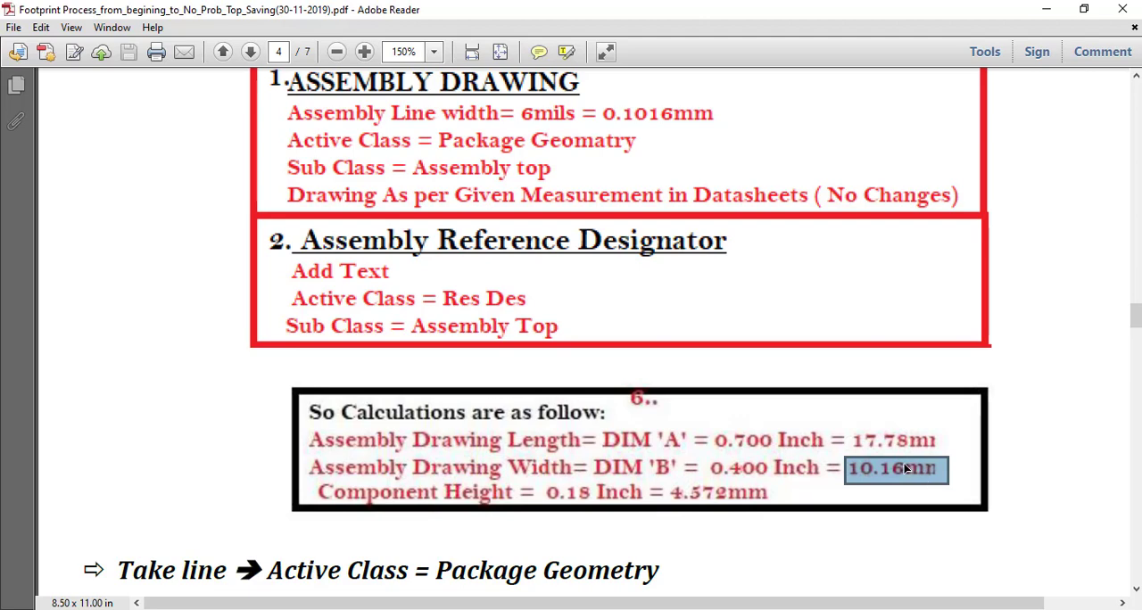
scroll(99, 361, "down", 3)
left_click_drag(106, 368, 670, 383)
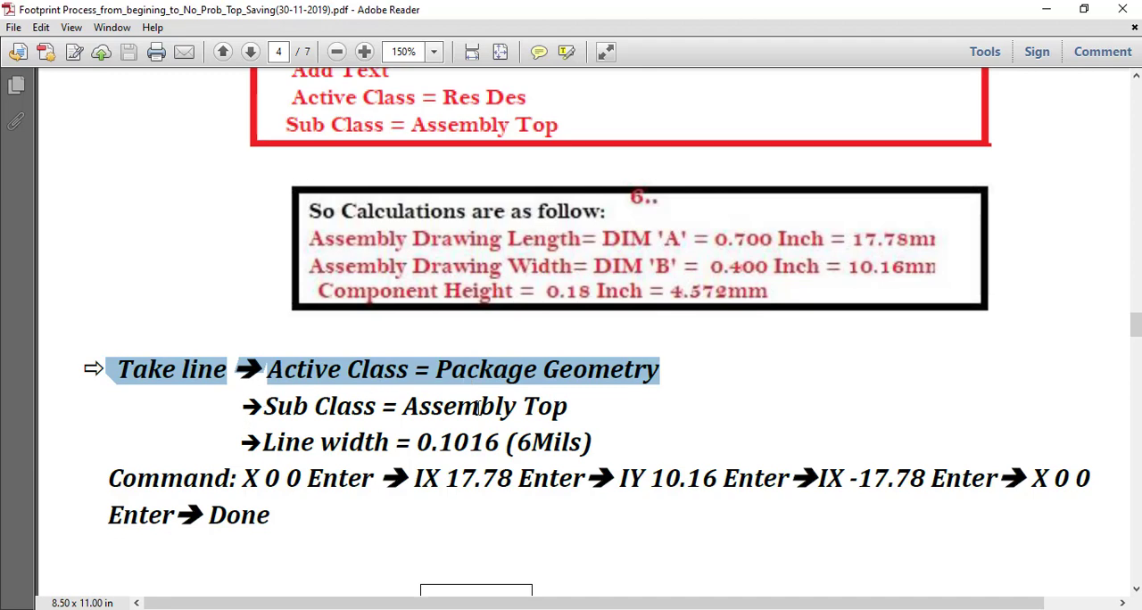
Mark the outline's line commands in the PDF guide for reference, singling out the IX 17.78 entry.
key("alt+Tab")
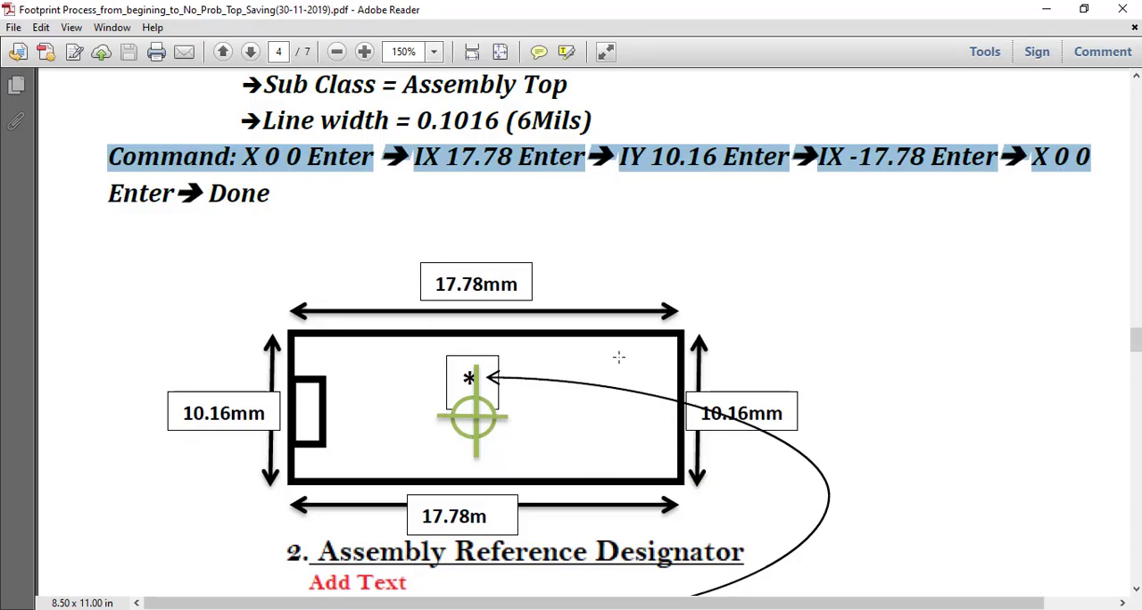
key("alt+Tab")
left_click(562, 185)
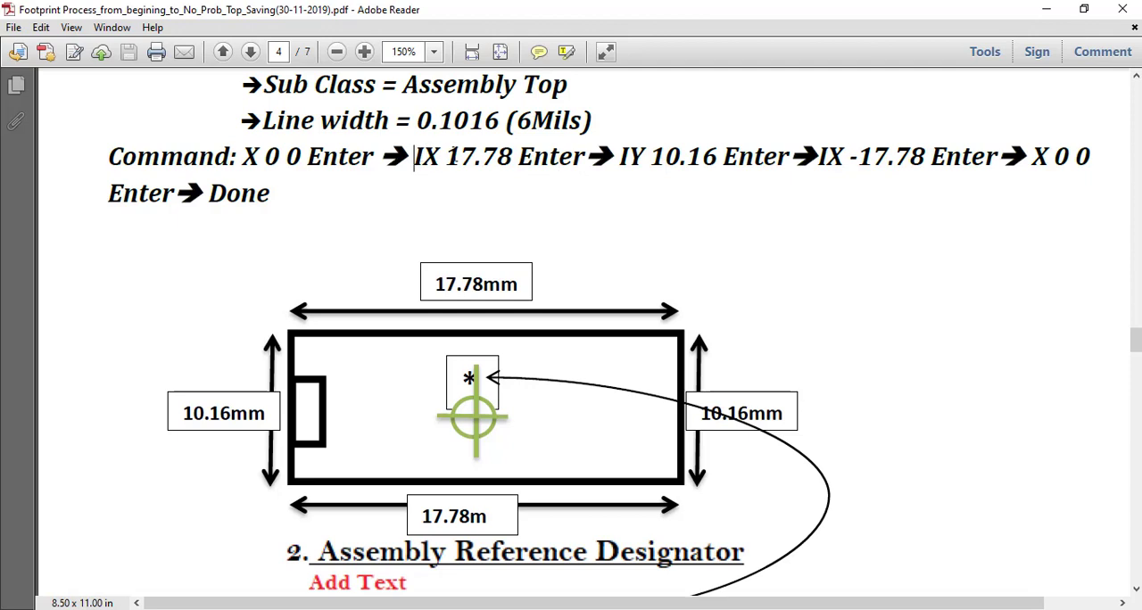
left_click_drag(415, 158, 558, 157)
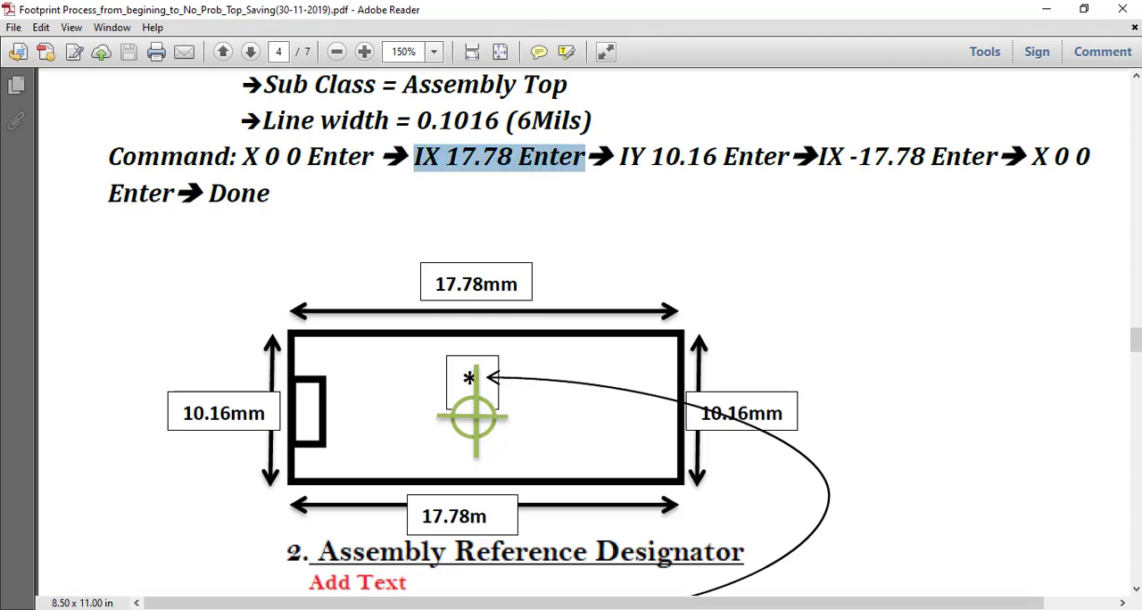
In Allegro, draw the first horizontal segment of the assembly outline from the origin with ix 17.78.
key("alt+Tab")
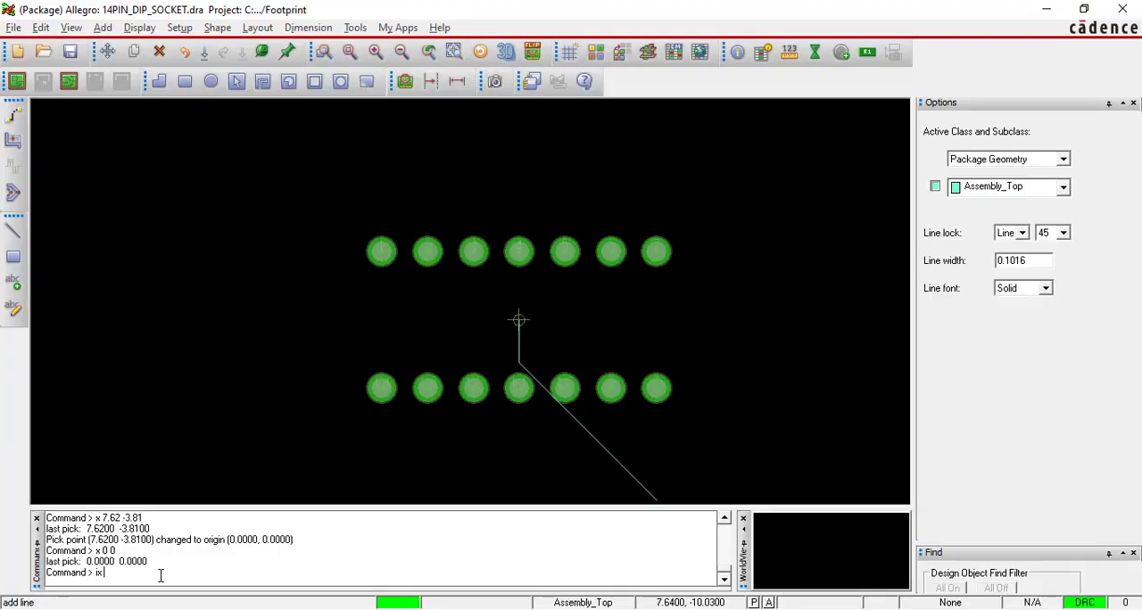
type("17.78")
key("Return")
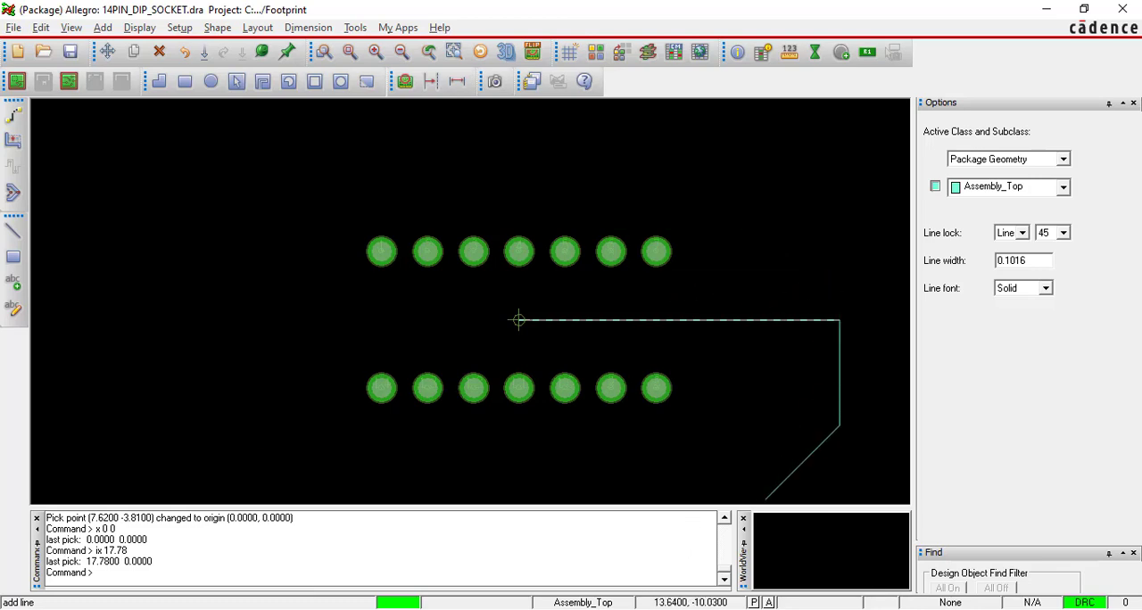
Mark the IY 10.16 entry in the PDF guide and draw the outline's vertical segment in Allegro with iy 10.16.
key("alt+Tab")
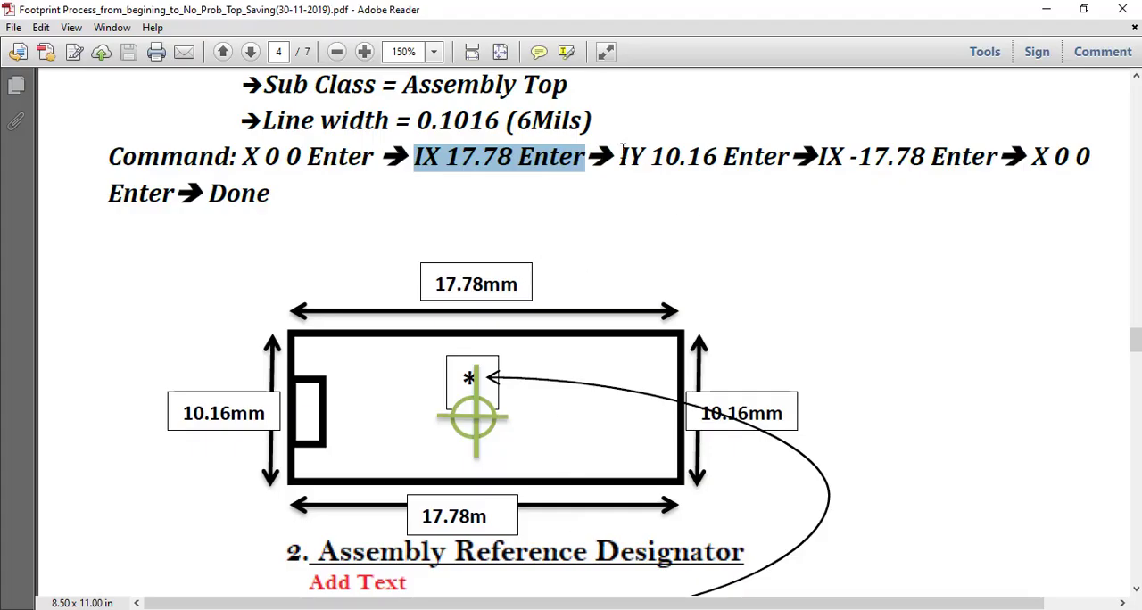
left_click_drag(621, 157, 789, 157)
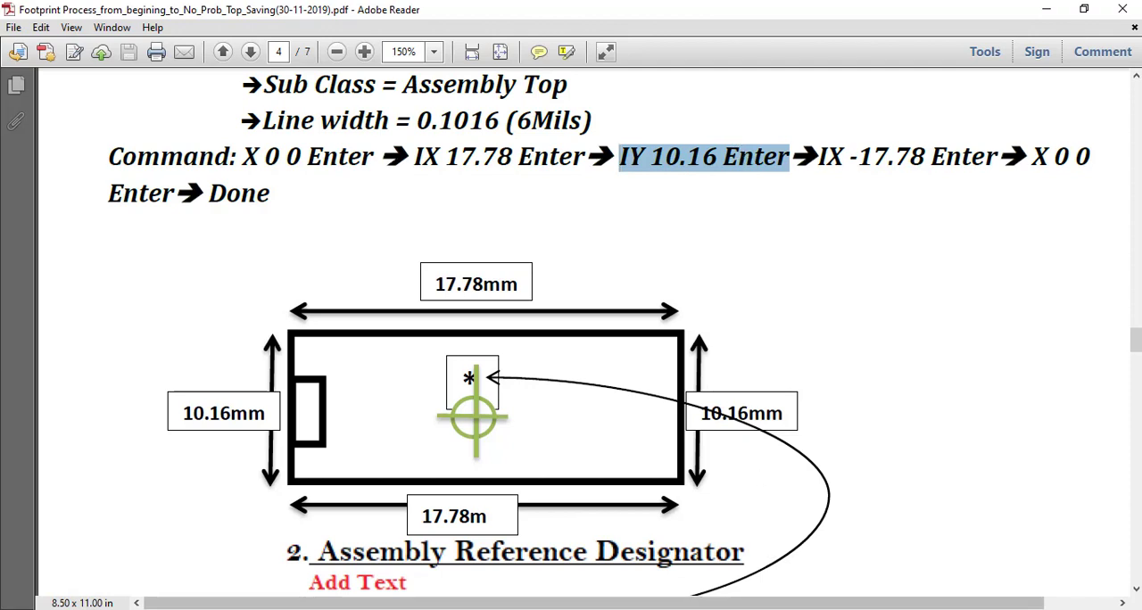
key("alt+Tab")
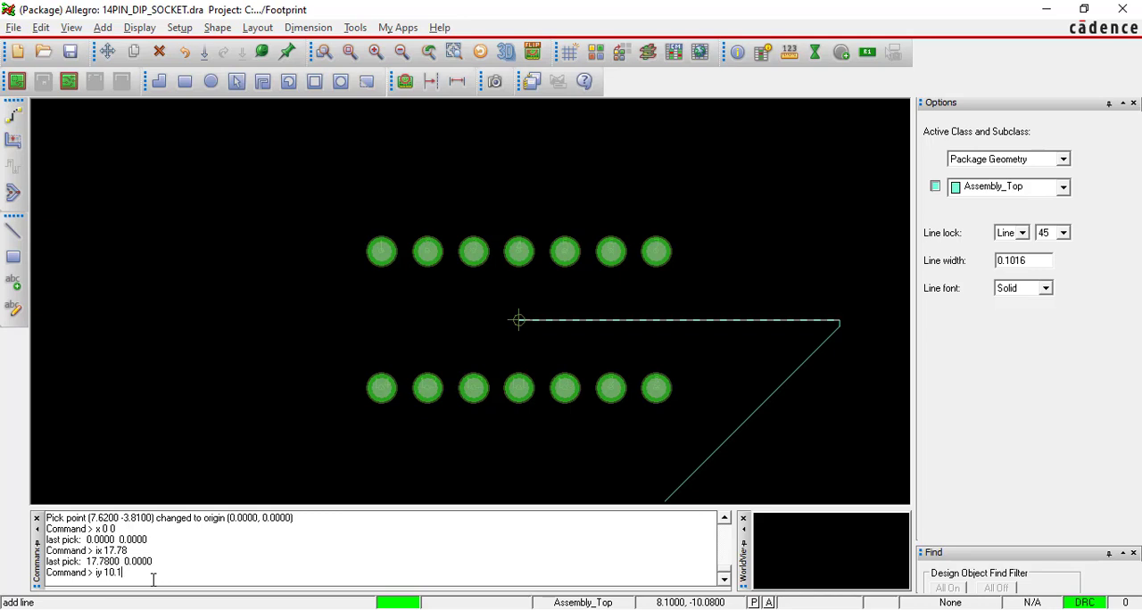
key("Return")
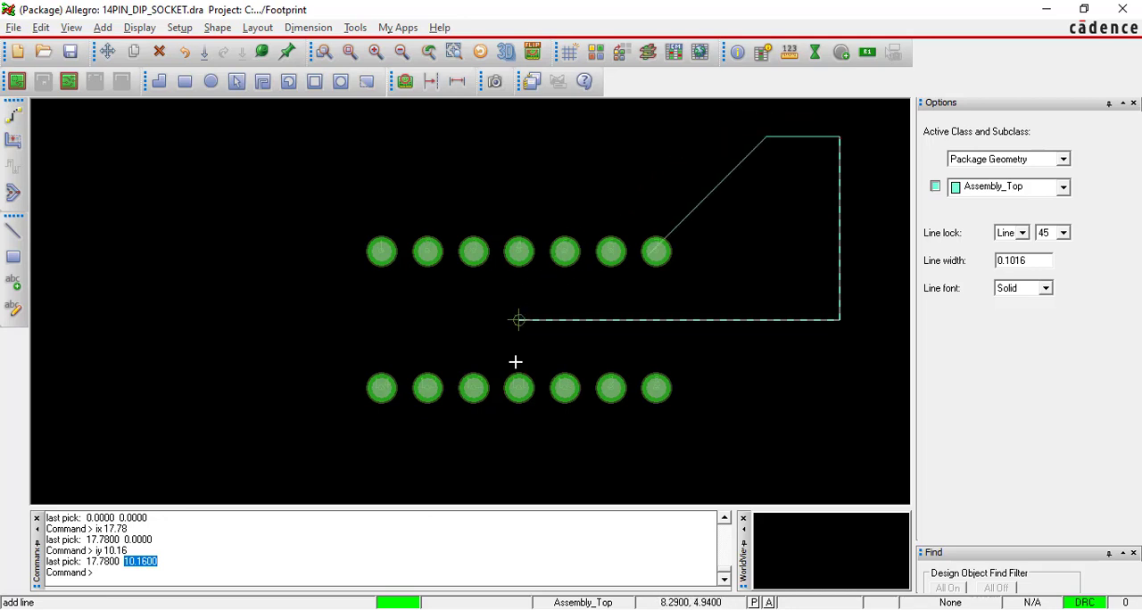
Close the rectangular assembly outline with ix -17.78 and x 0 0, and finish the line.
left_click(151, 581)
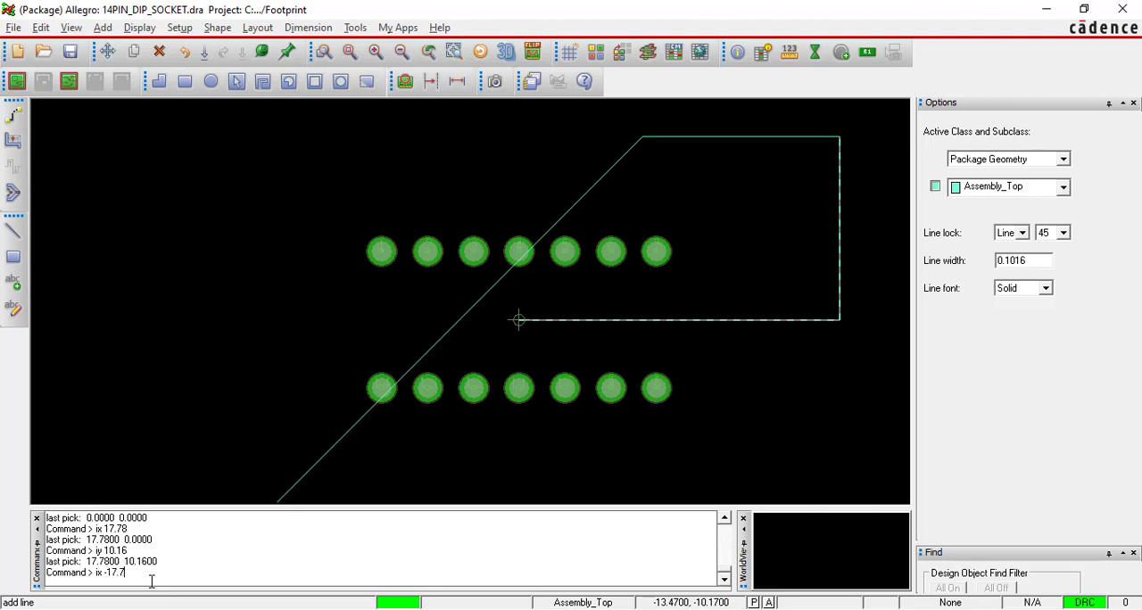
key("Return")
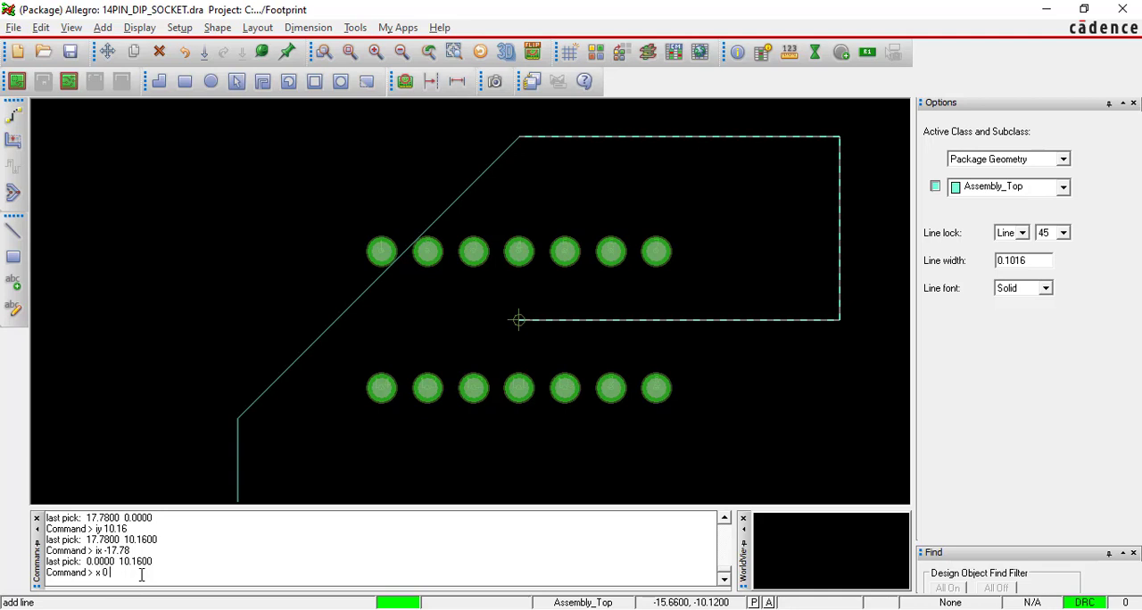
key("Return")
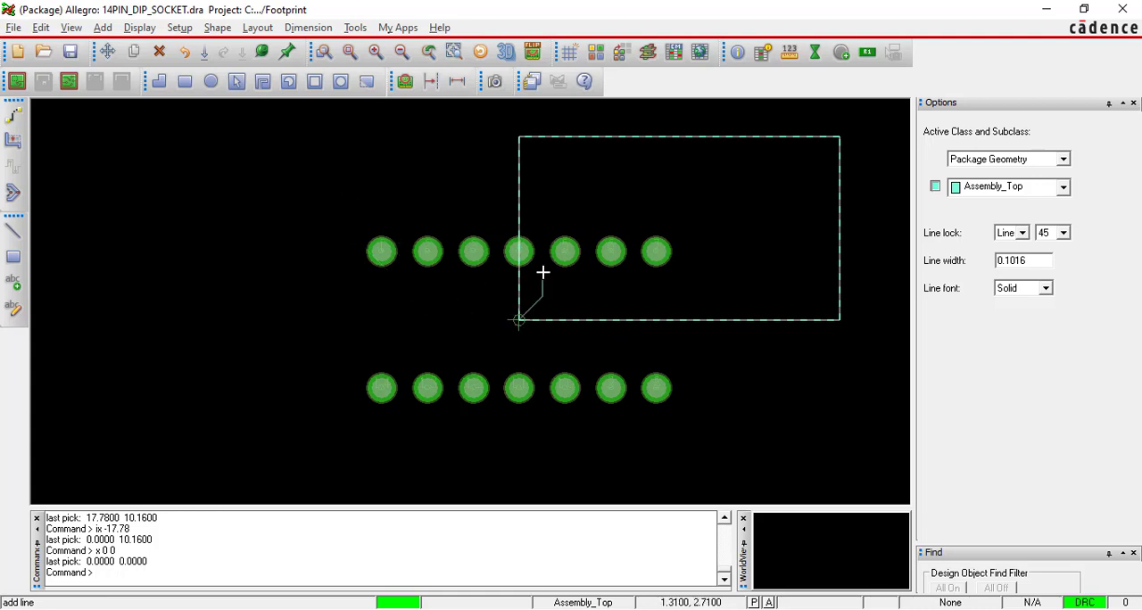
scroll(518, 323, "up", 5)
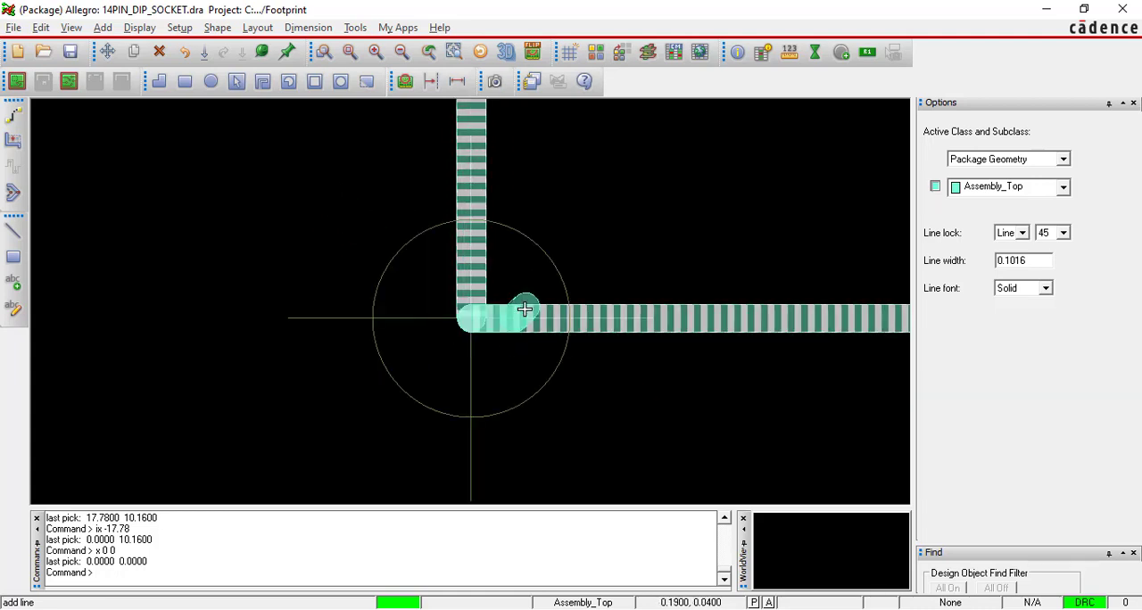
right_click(318, 182)
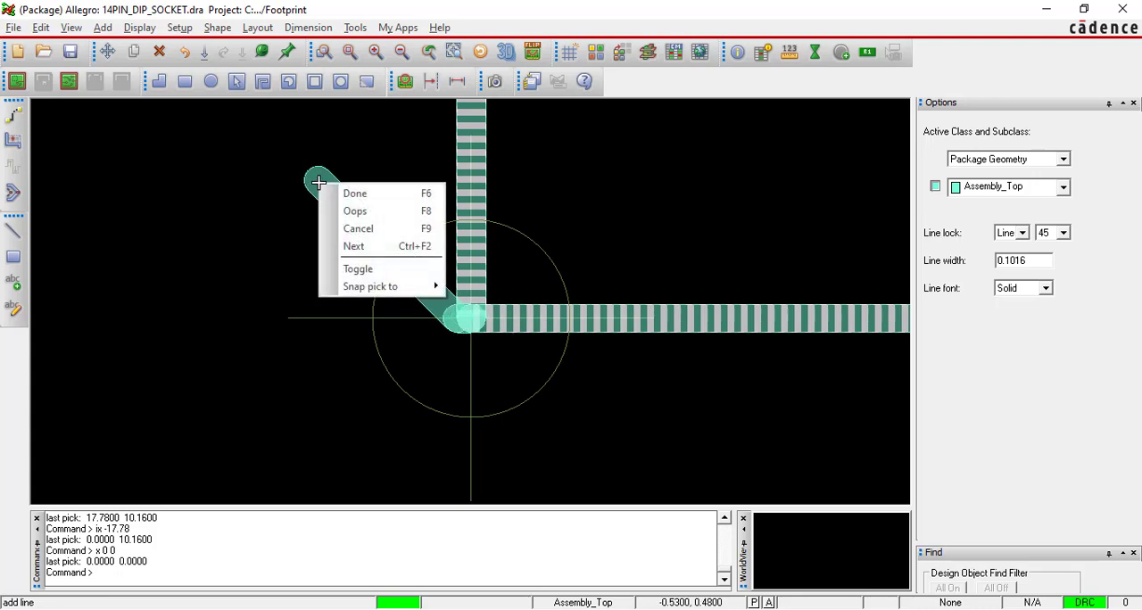
left_click(327, 191)
Start the Move command and restrict the find filter to Lines only.
scroll(318, 185, "down", 2)
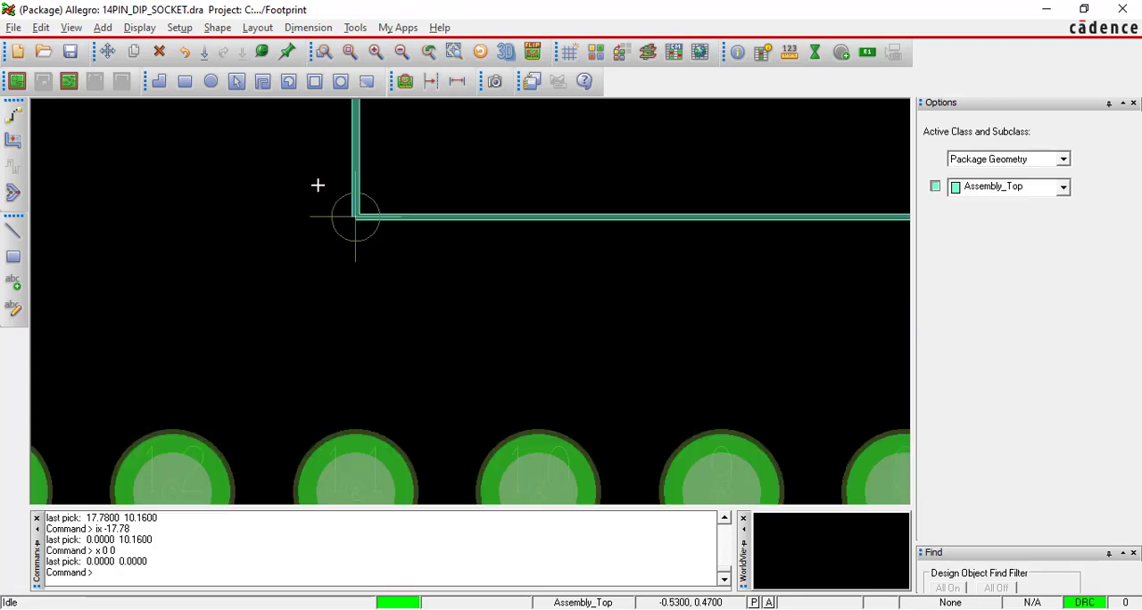
scroll(318, 185, "down", 3)
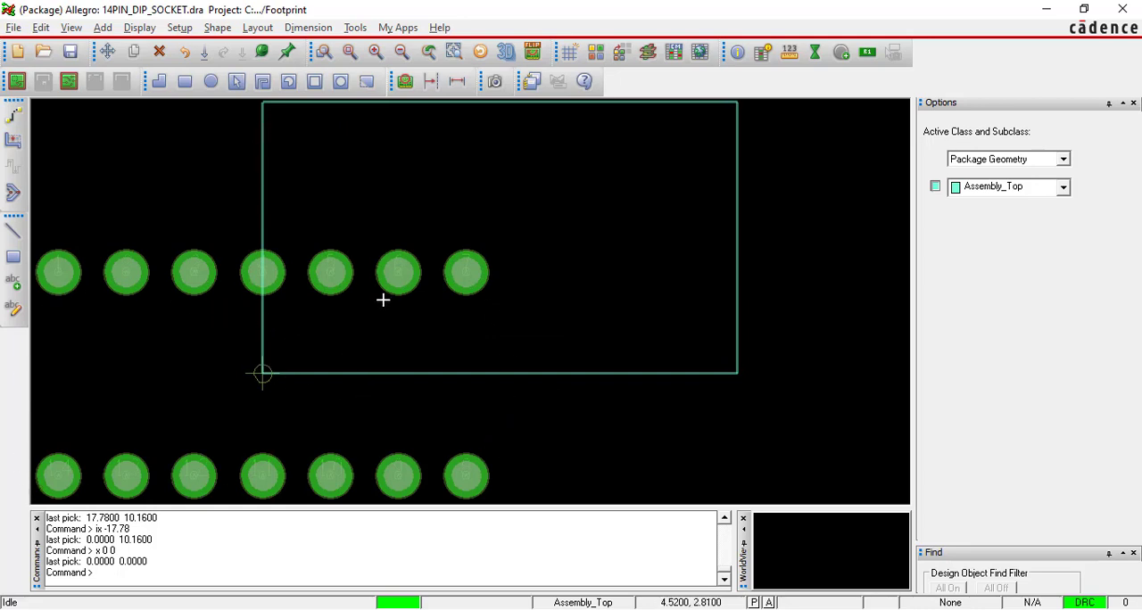
scroll(382, 300, "down", 2)
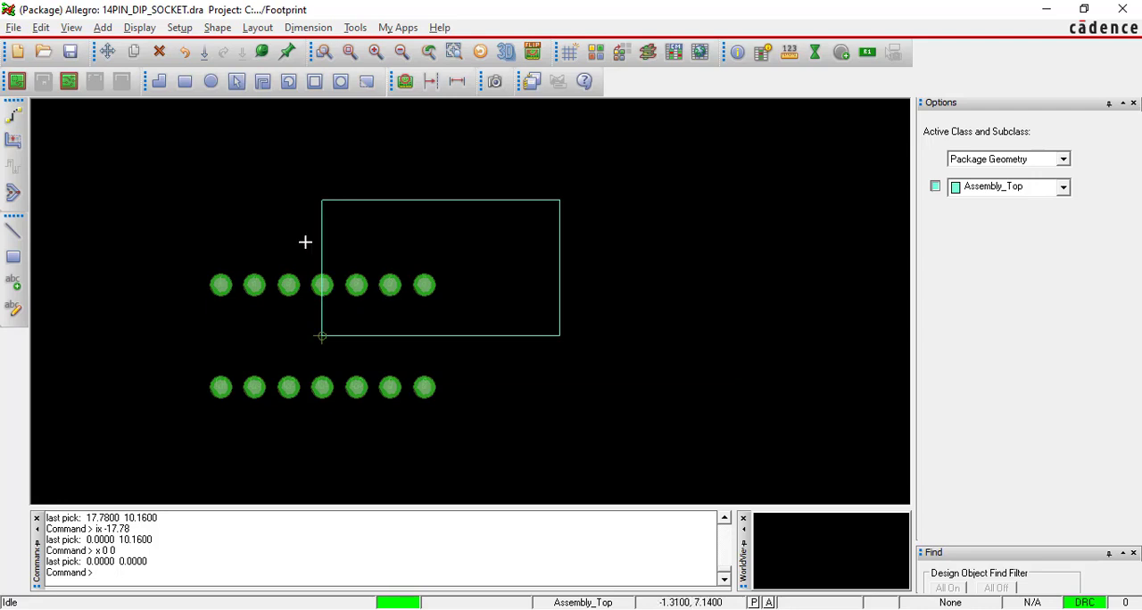
left_click(107, 53)
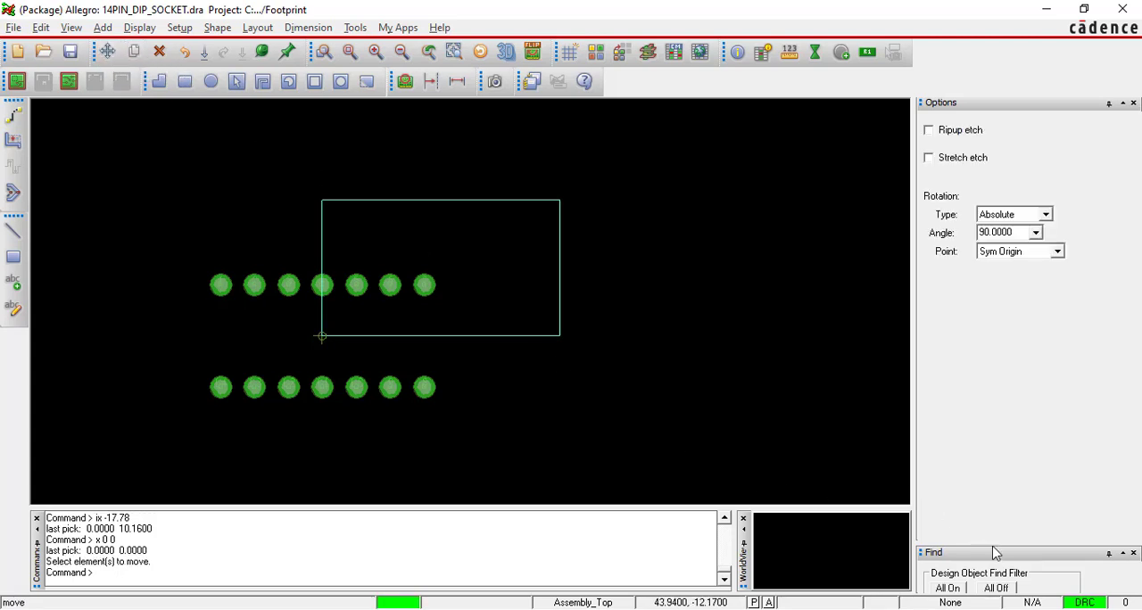
left_click_drag(996, 553, 1014, 299)
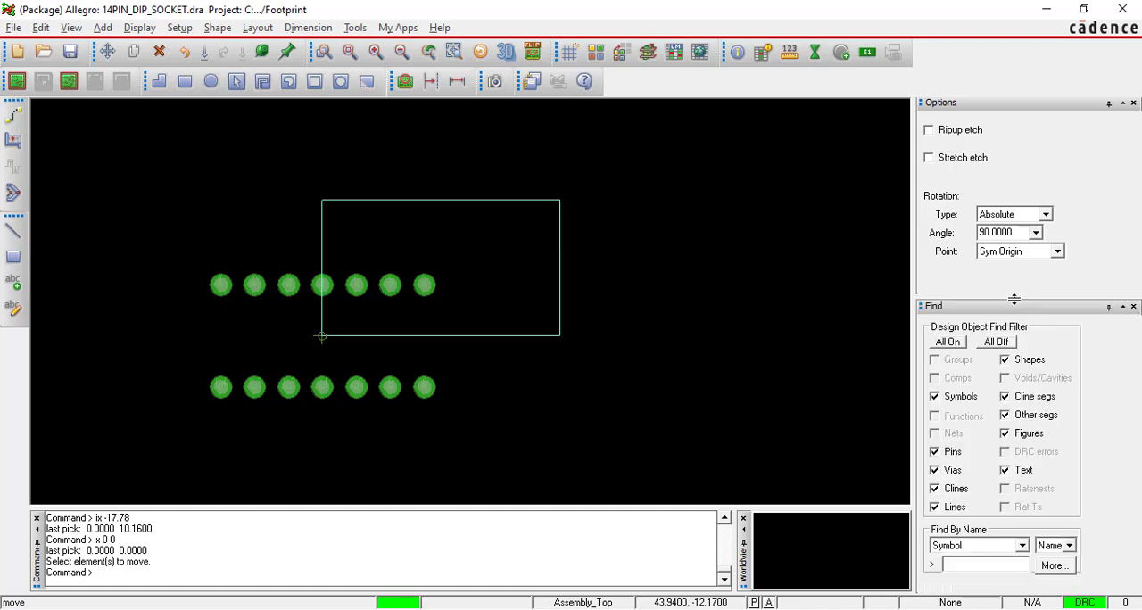
left_click(998, 343)
left_click(934, 507)
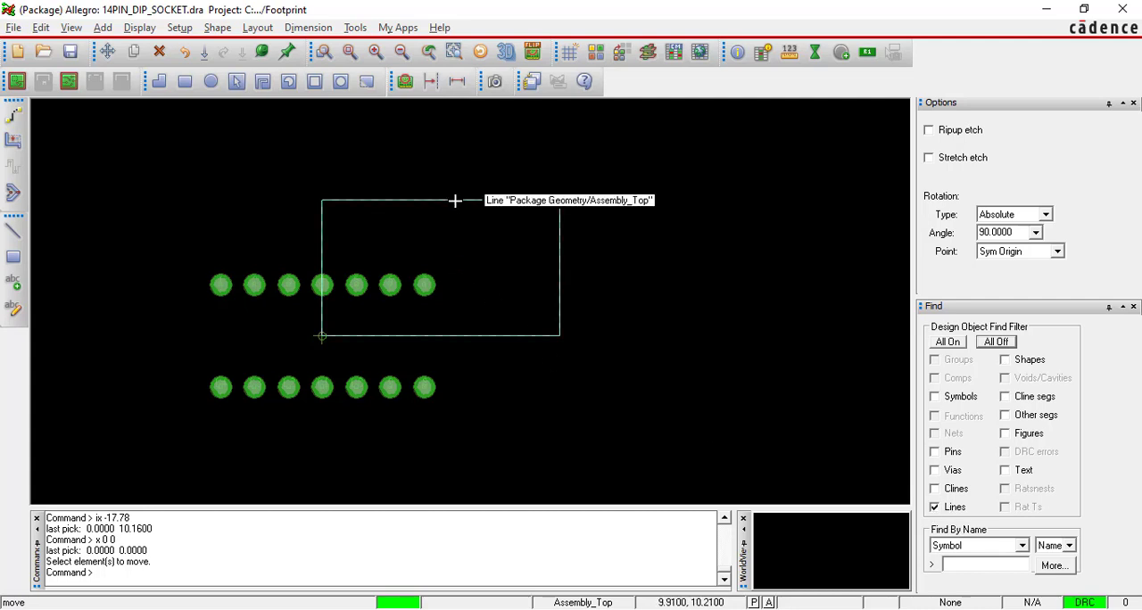
Move the Assembly_Top outline clear of the pins, placing its pick point at about 23.31, 12.43.
scroll(455, 200, "up", 5)
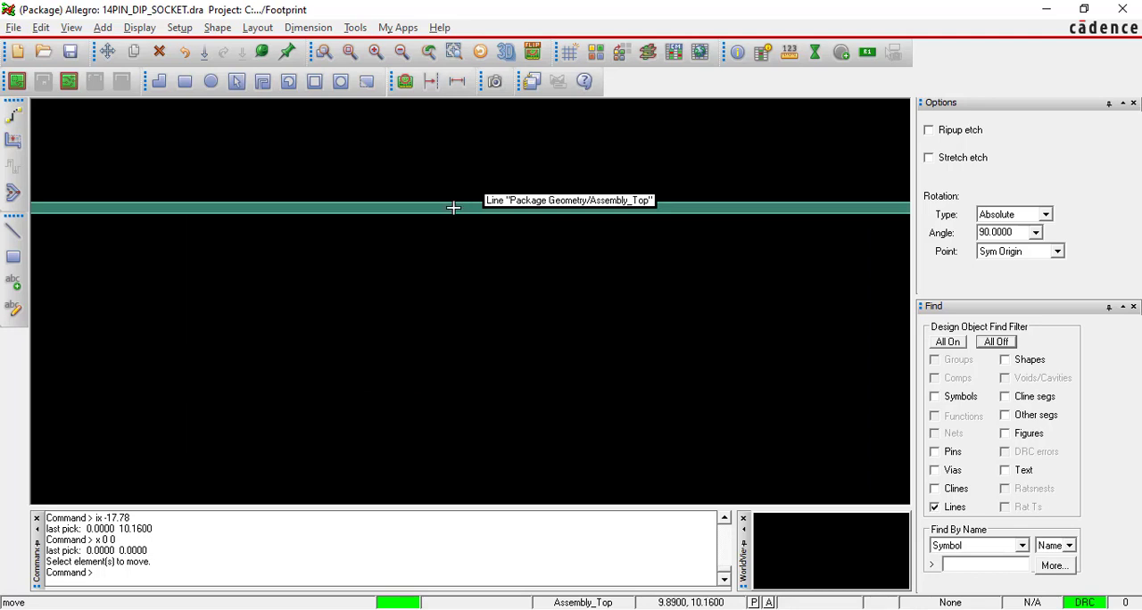
left_click(453, 206)
scroll(454, 206, "down", 5)
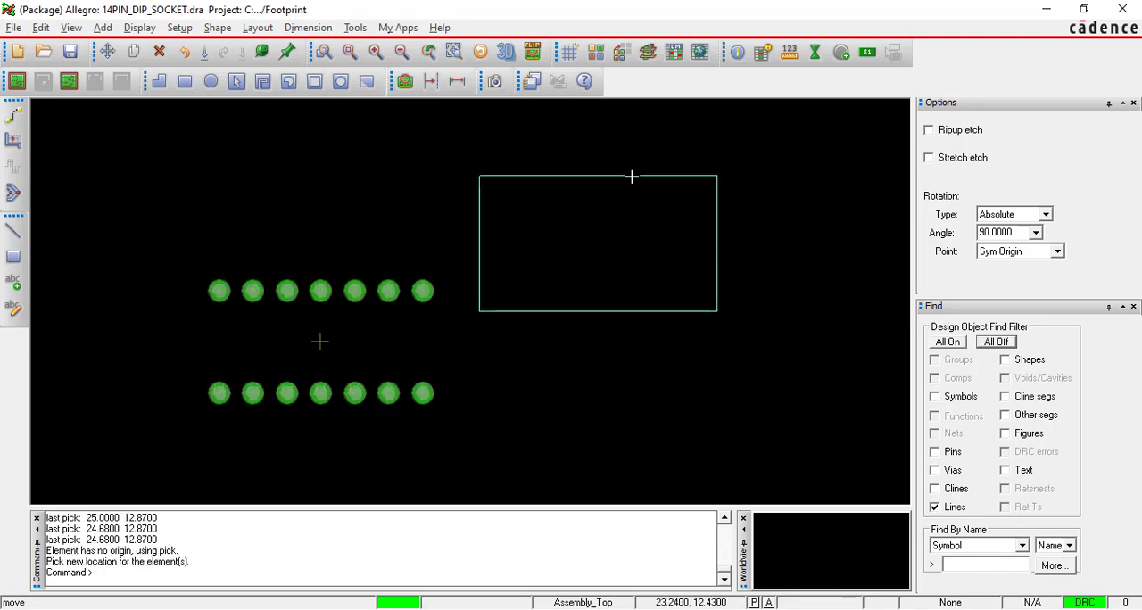
scroll(632, 177, "up", 5)
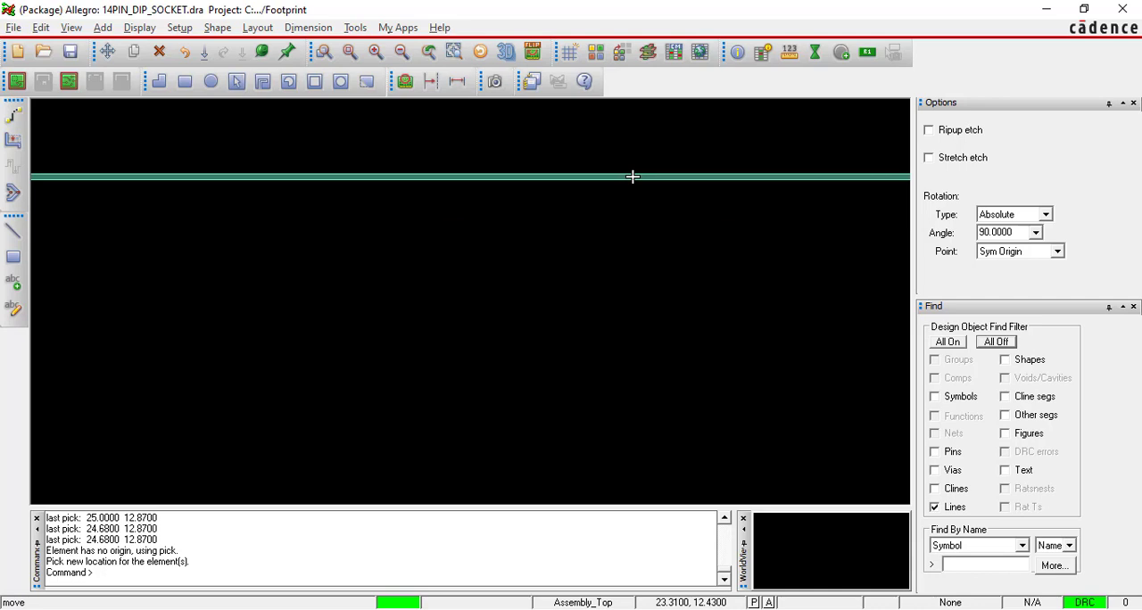
scroll(633, 177, "down", 5)
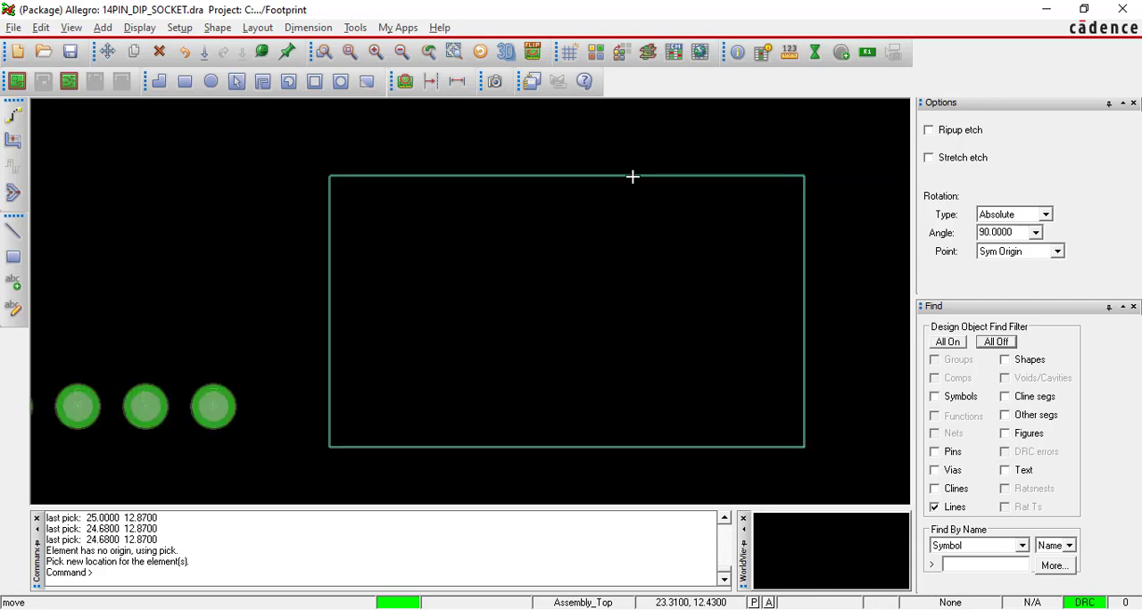
scroll(633, 177, "down", 3)
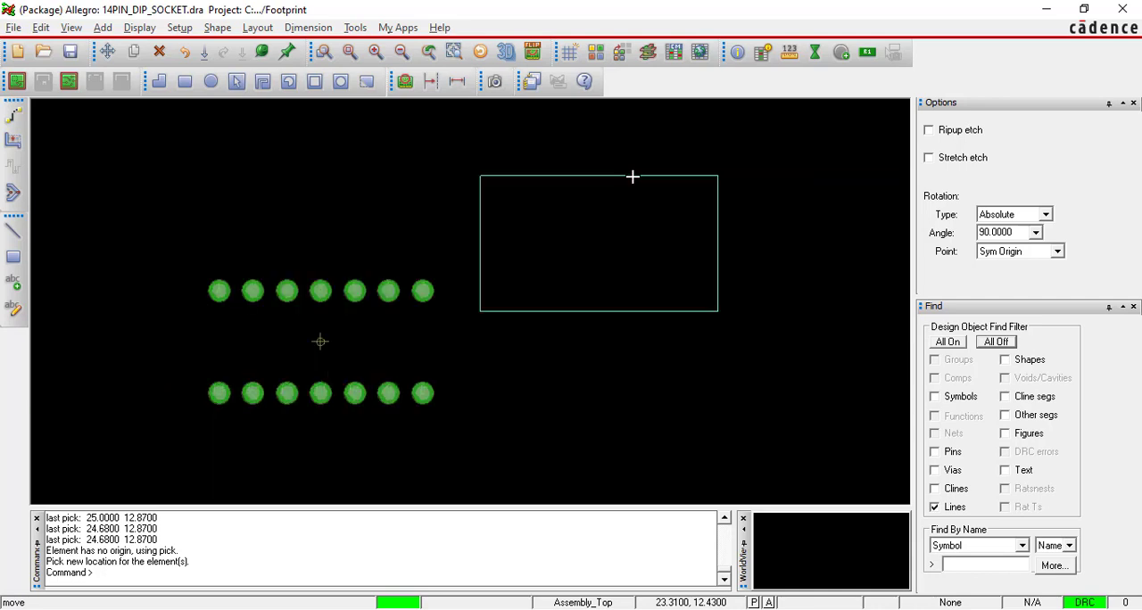
left_click(633, 176)
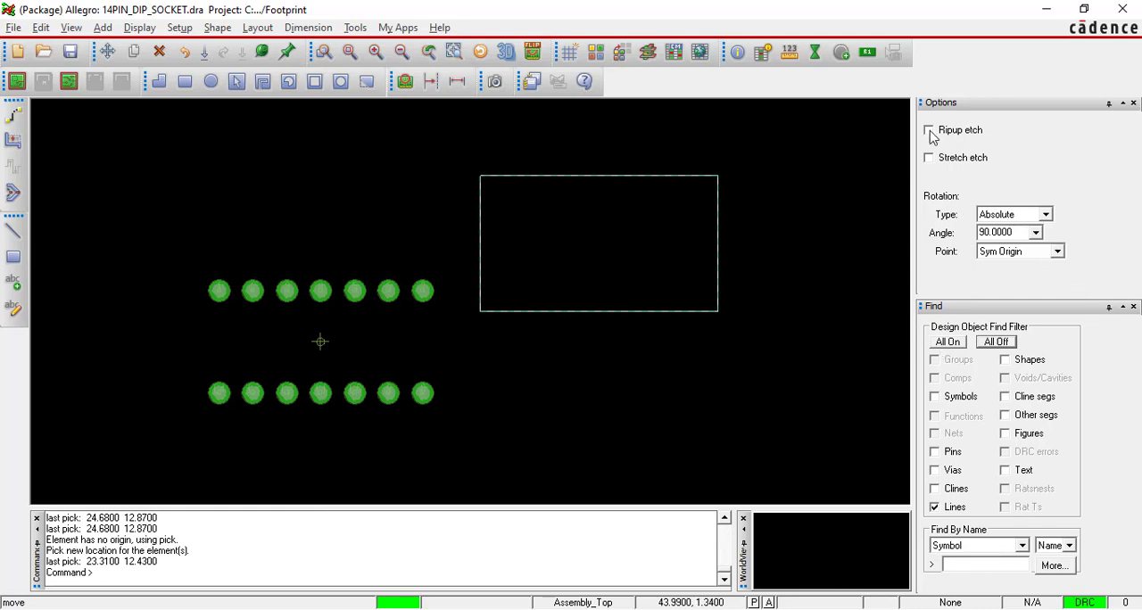
Set the move's rotation point to Body Center and move the assembly outline to x 0 0.
left_click(1057, 252)
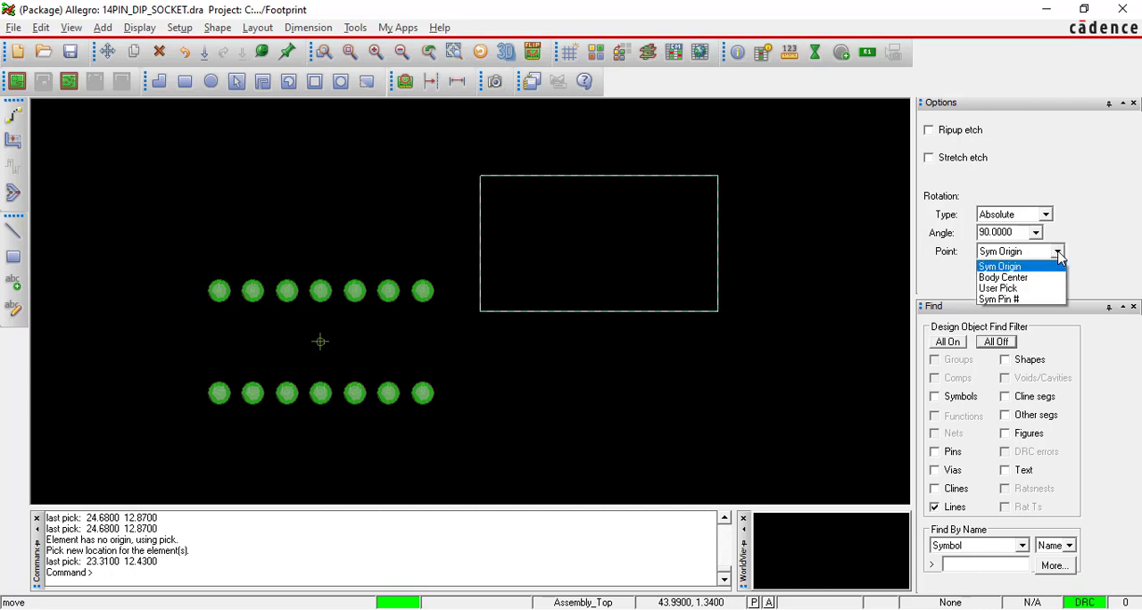
left_click(1018, 272)
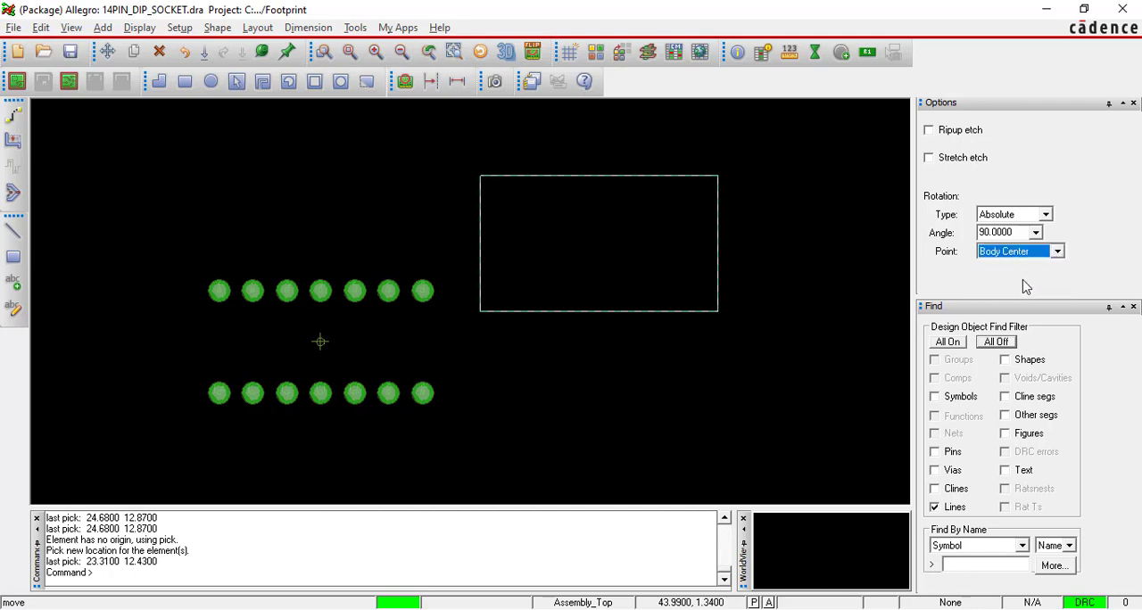
left_click(632, 173)
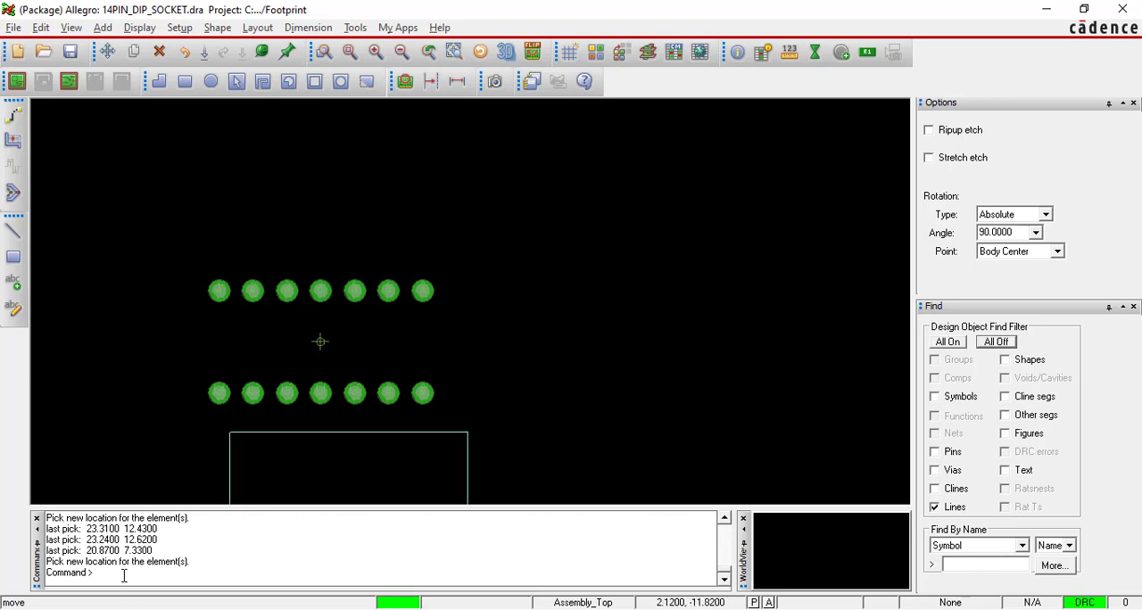
type("x 0 0")
key("Return")
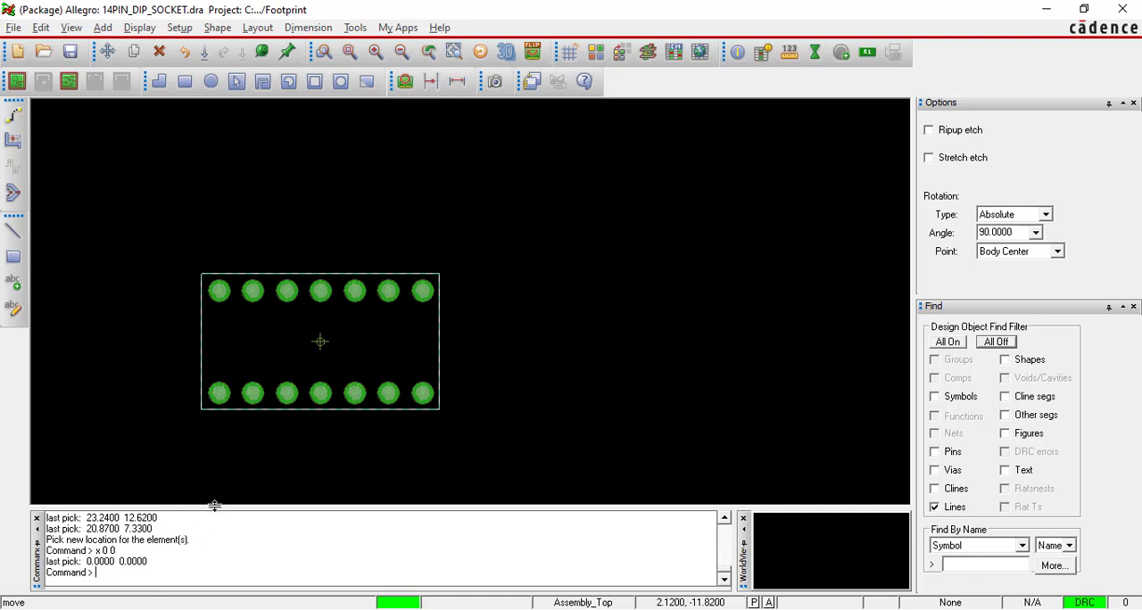
scroll(204, 415, "up", 1)
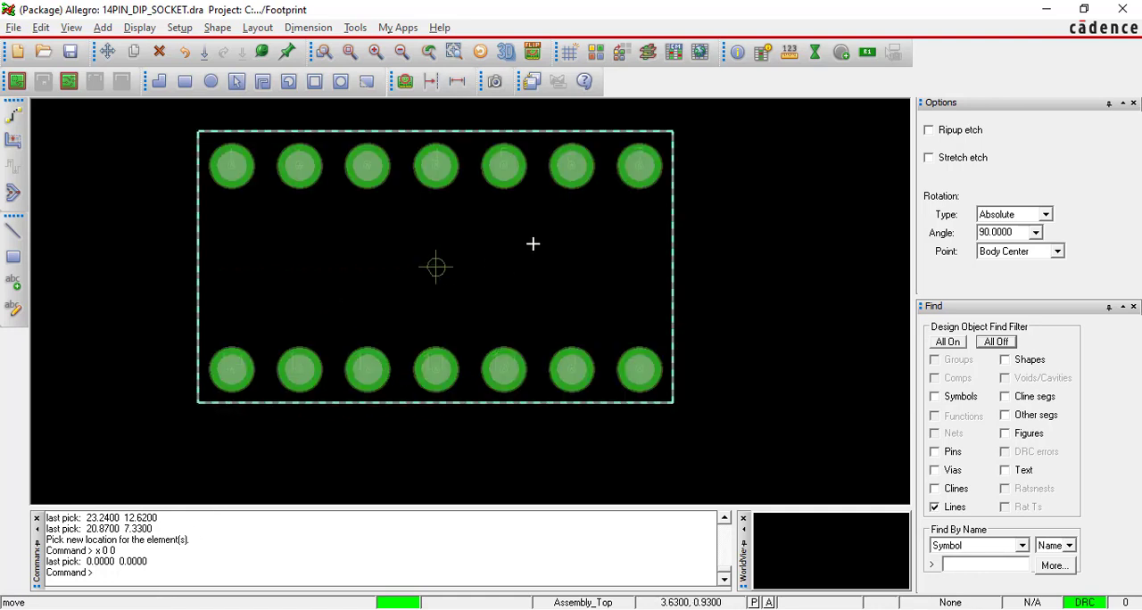
scroll(533, 244, "down", 1)
Examine the notch on the short edge of the assembly outline figure in the PDF guide and return to Allegro.
key("alt+Tab")
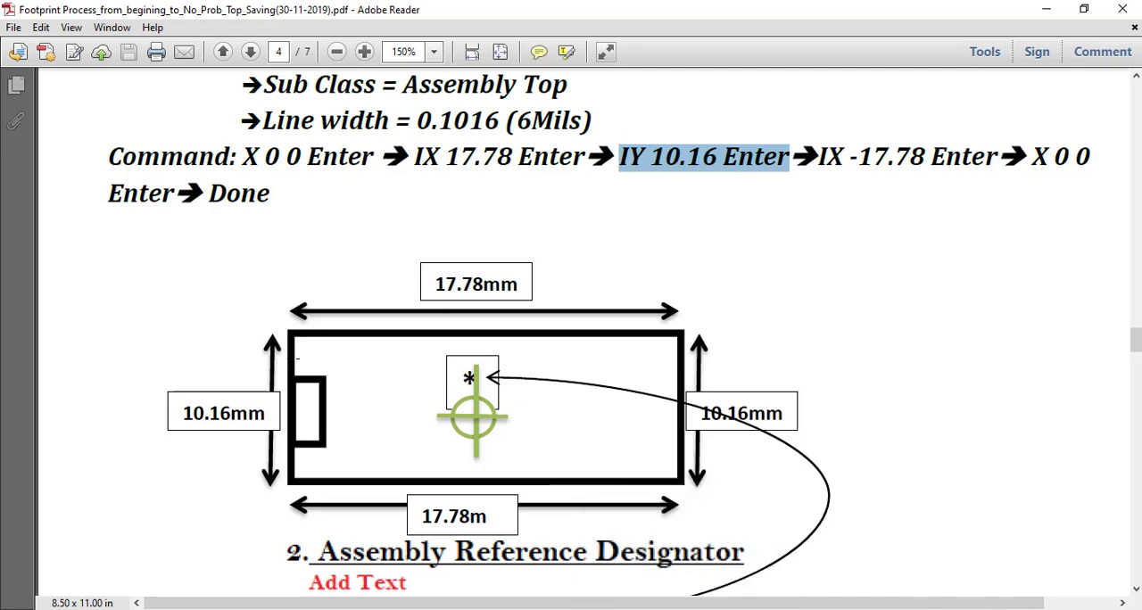
left_click_drag(304, 365, 336, 454)
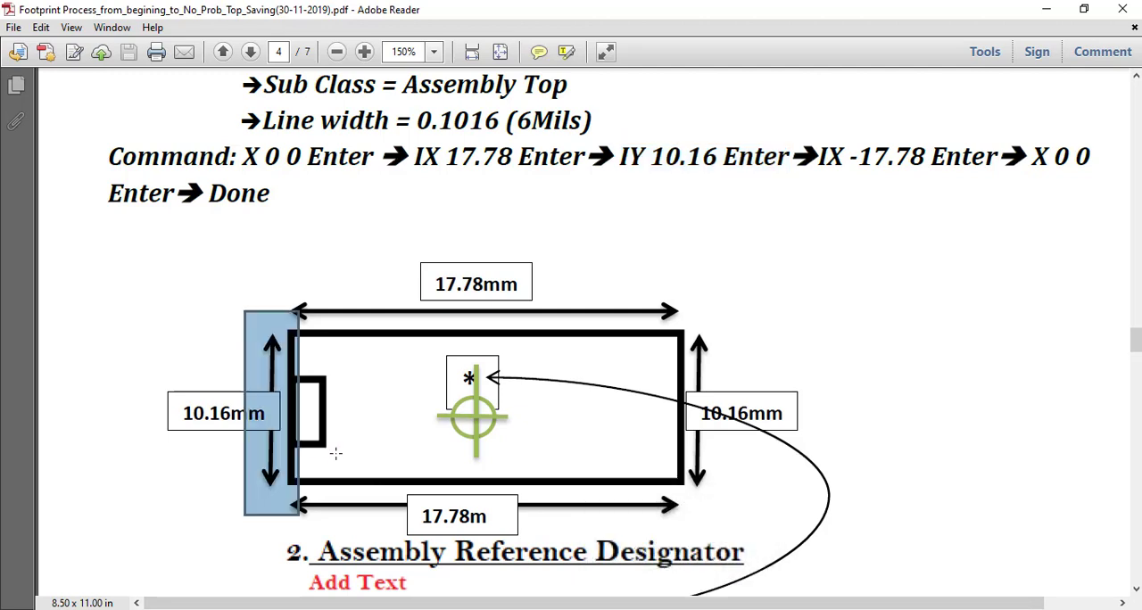
left_click(414, 441)
left_click(366, 425)
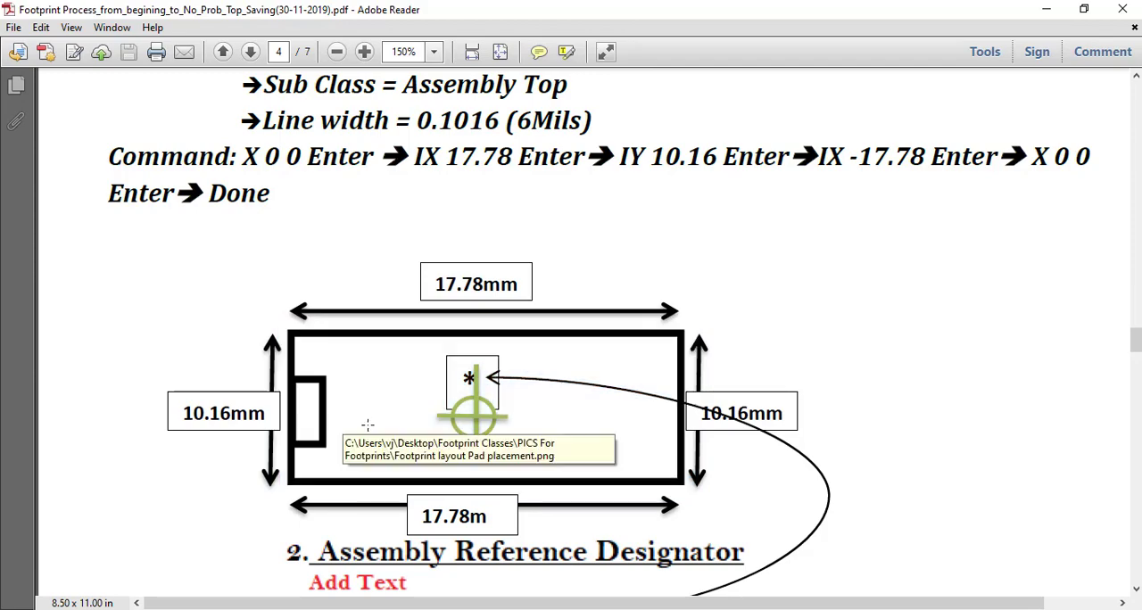
left_click(625, 609)
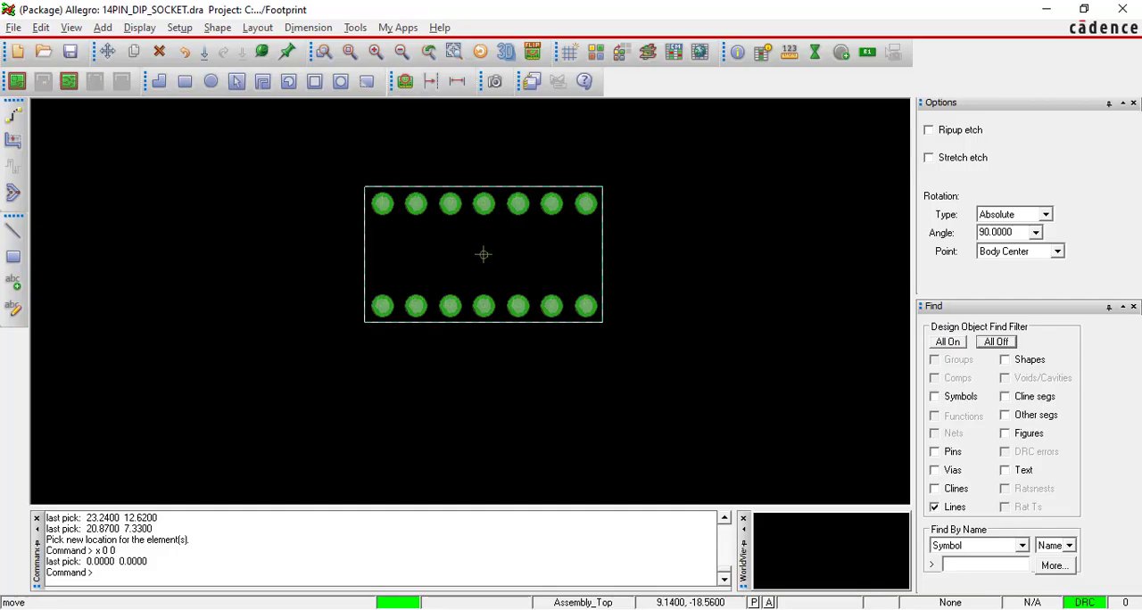
Draw a three-segment Assembly_Top notch about 1.8 by 2.4 mm on the outline's left short edge, using 0.1016 line width.
left_click(14, 230)
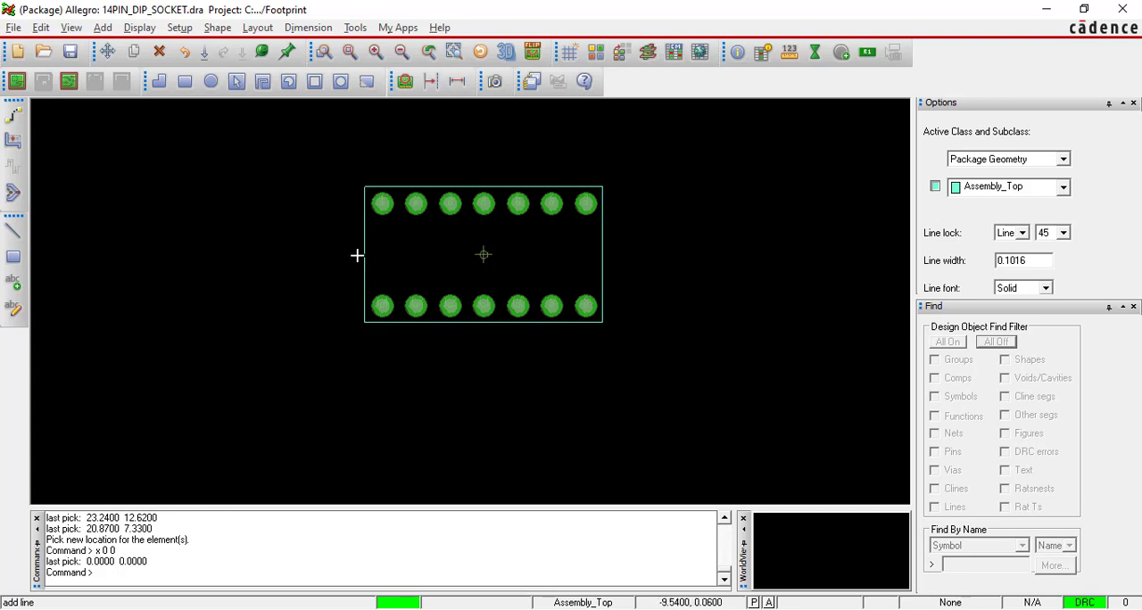
scroll(362, 242, "up", 2)
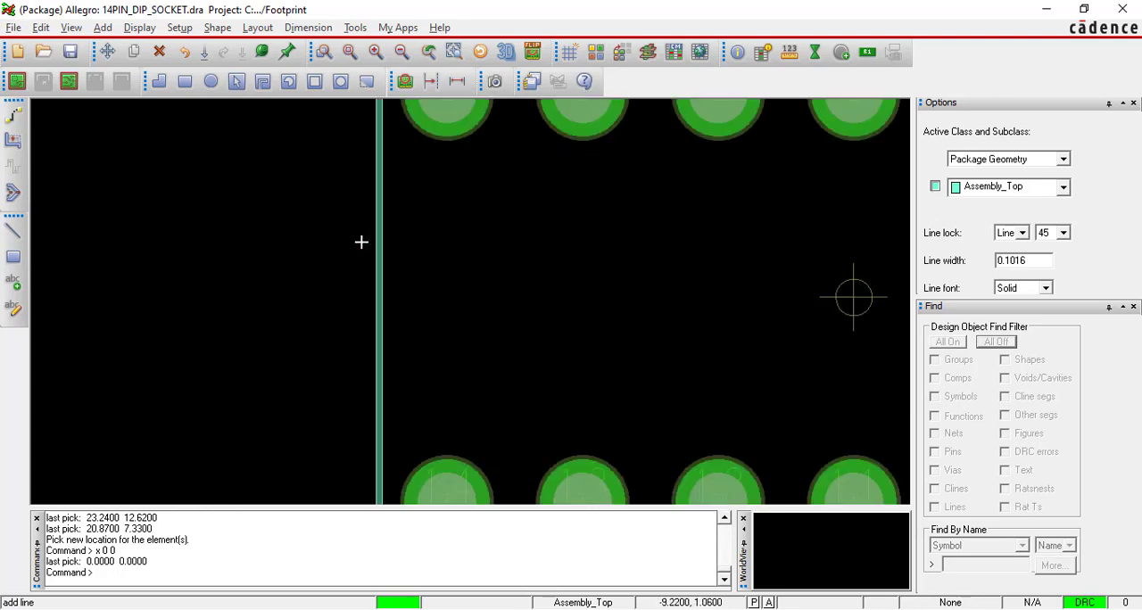
left_click(383, 196)
left_click(474, 199)
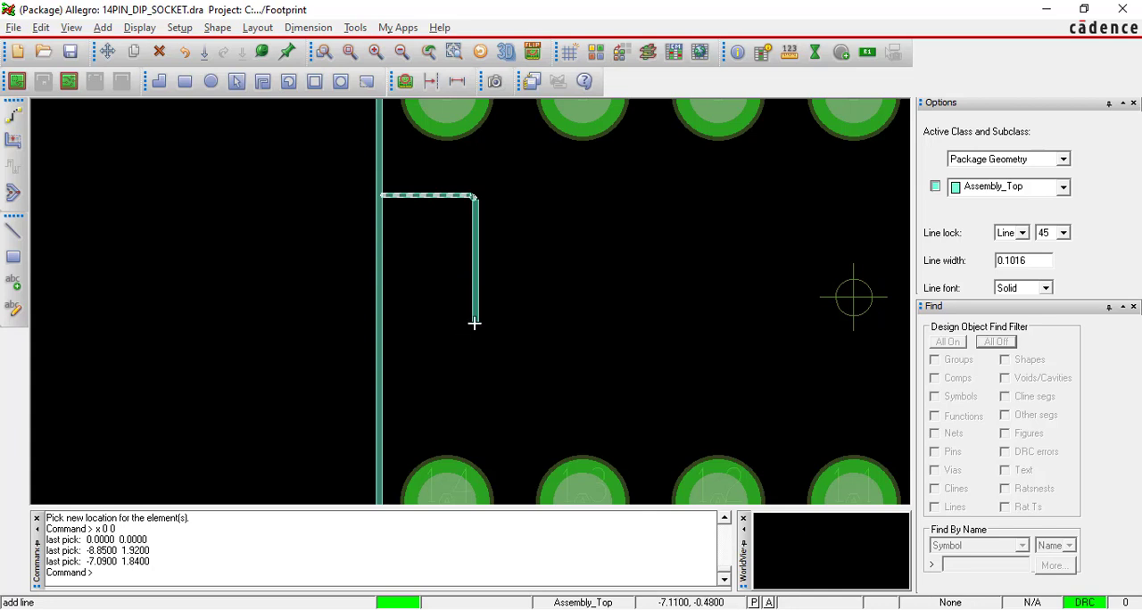
left_click(473, 326)
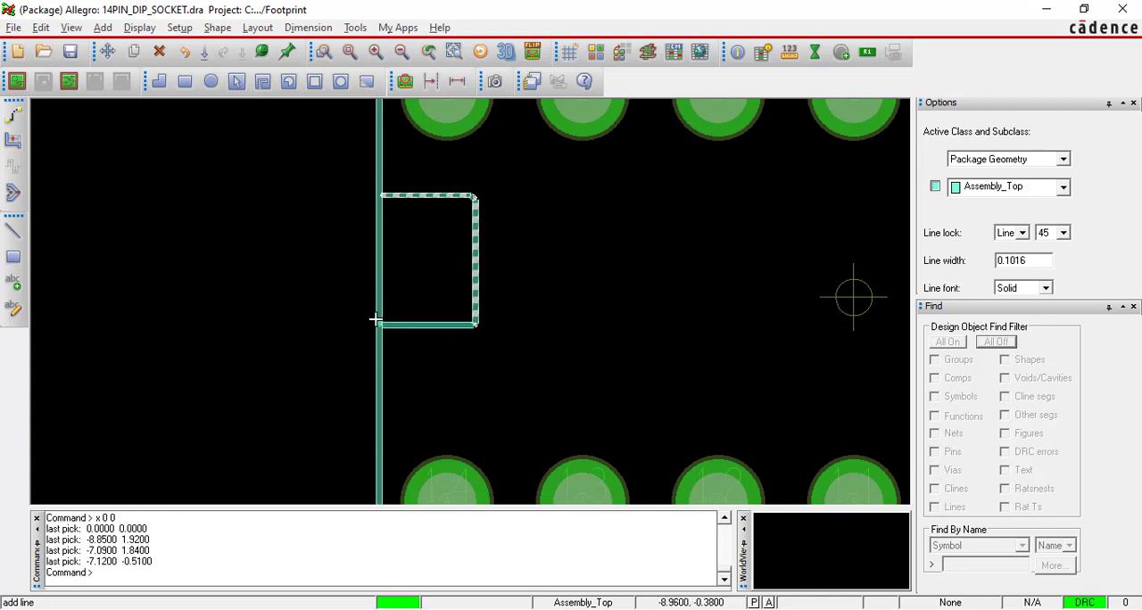
left_click(379, 323)
right_click(379, 323)
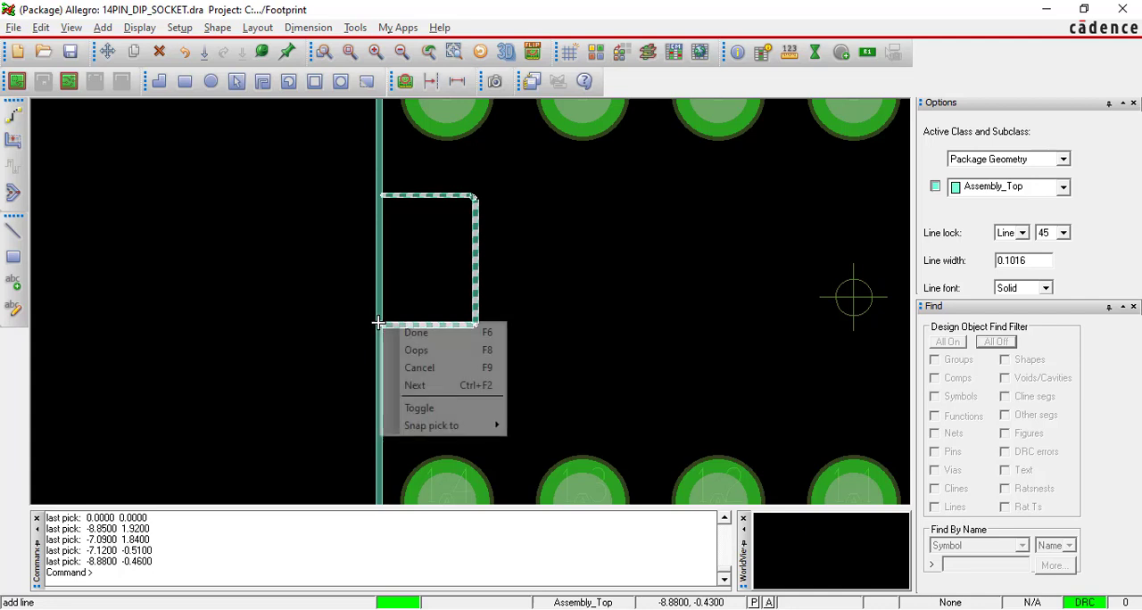
left_click(399, 328)
Straighten the notch's lower line by moving its end vertex on the outline edge to about -8.89, -0.51.
scroll(457, 239, "up", 1)
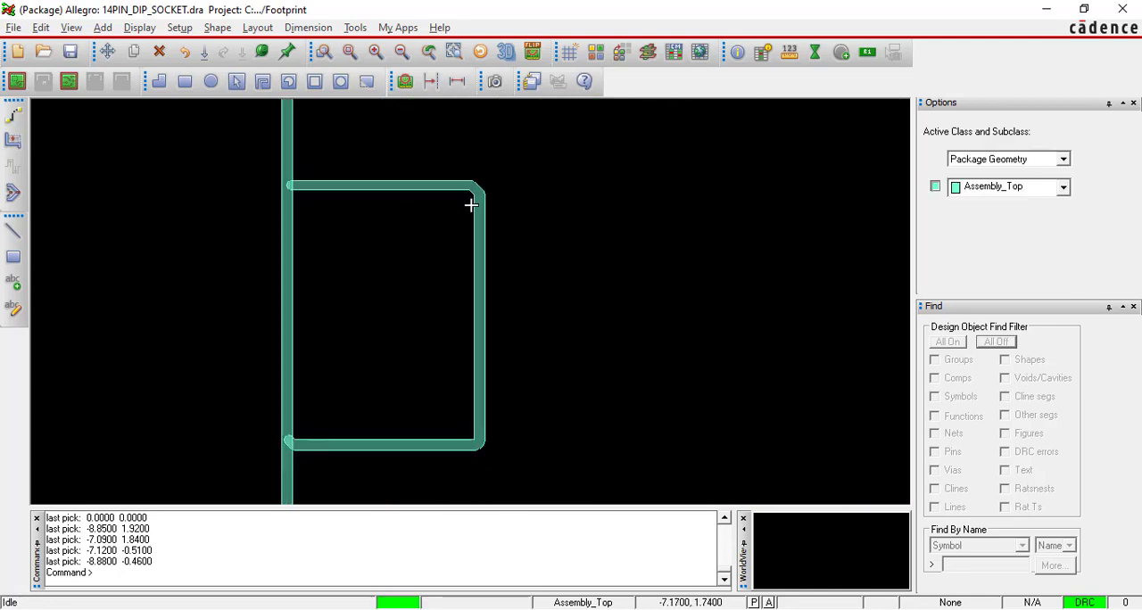
scroll(474, 436, "up", 1)
scroll(474, 435, "up", 1)
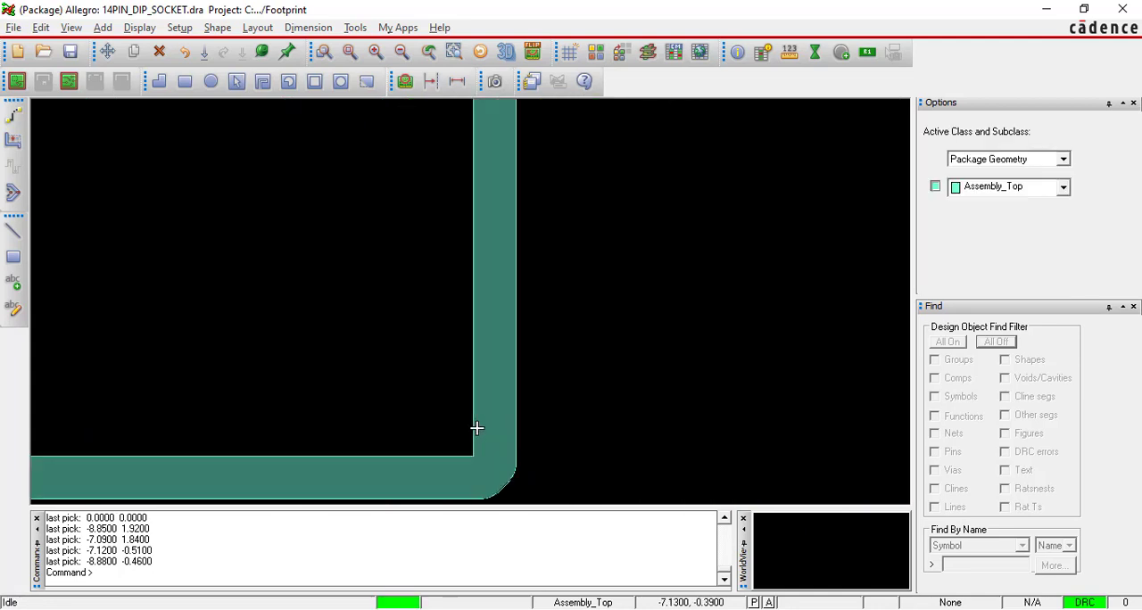
scroll(474, 432, "down", 2)
scroll(307, 455, "up", 2)
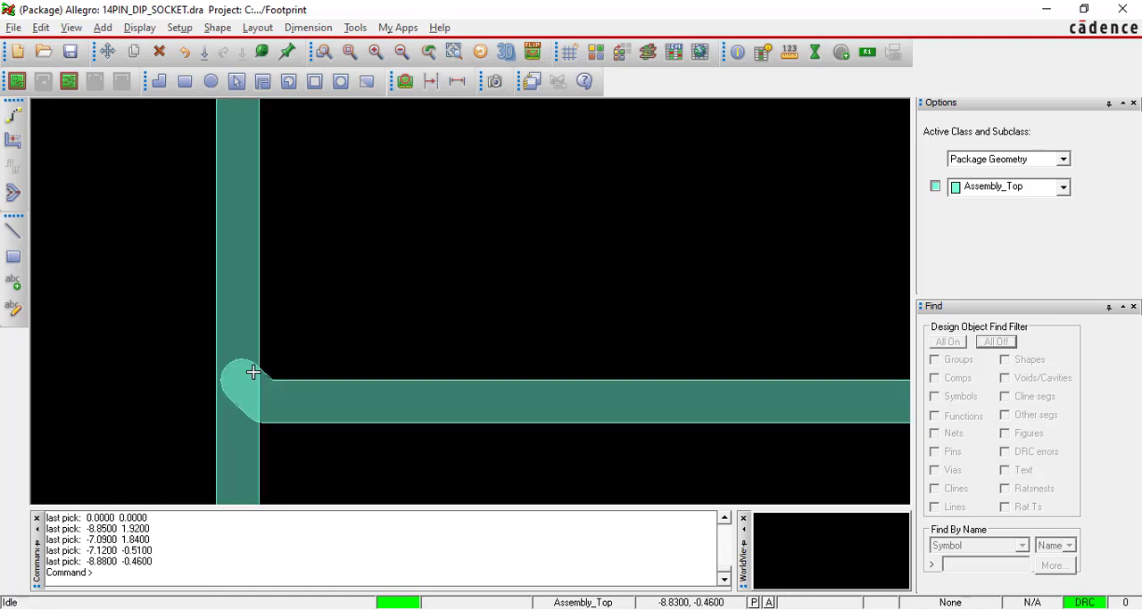
left_click(12, 191)
left_click(239, 384)
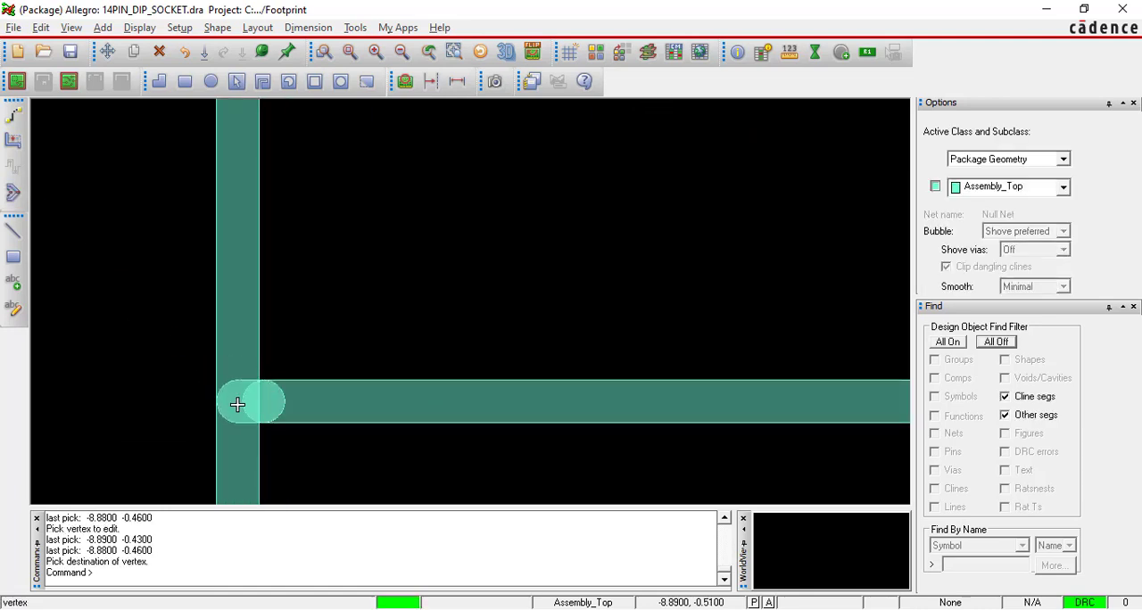
left_click(237, 405)
scroll(438, 238, "down", 3)
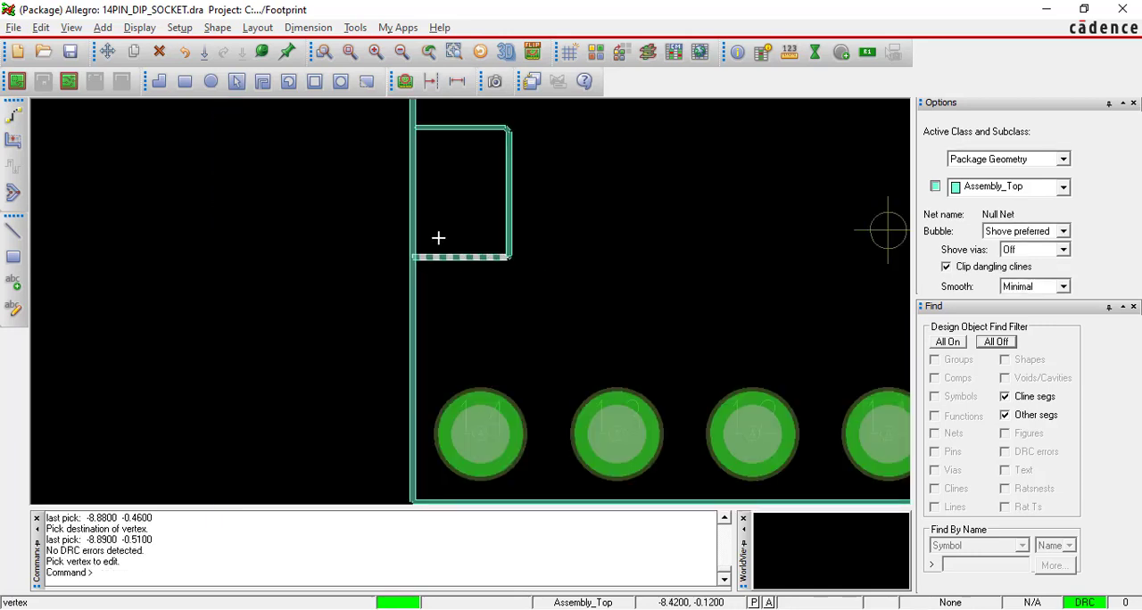
right_click(321, 168)
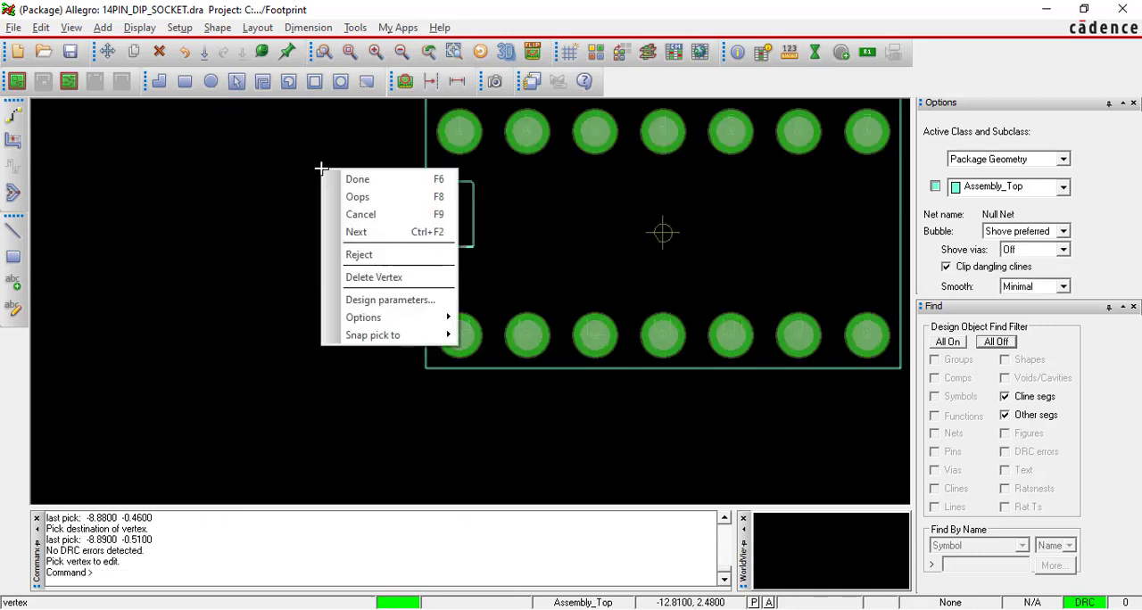
left_click(344, 179)
scroll(314, 169, "down", 2)
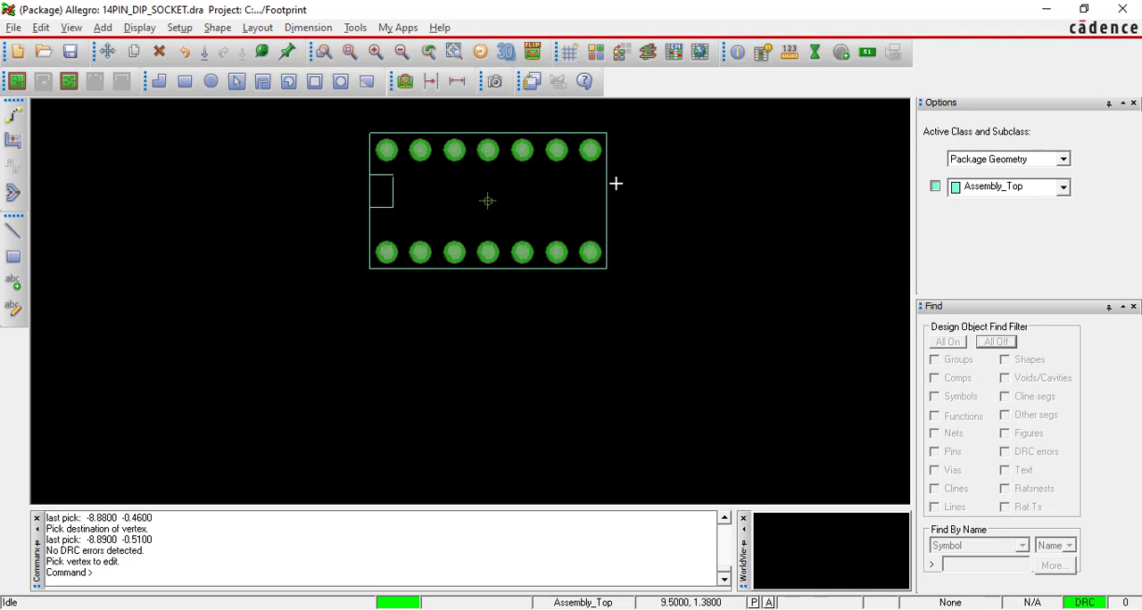
Add a small Assembly_Top circle beside pin 1, centred at about -8.48, 2.85 with a radius of about 0.2 mm.
scroll(616, 183, "up", 2)
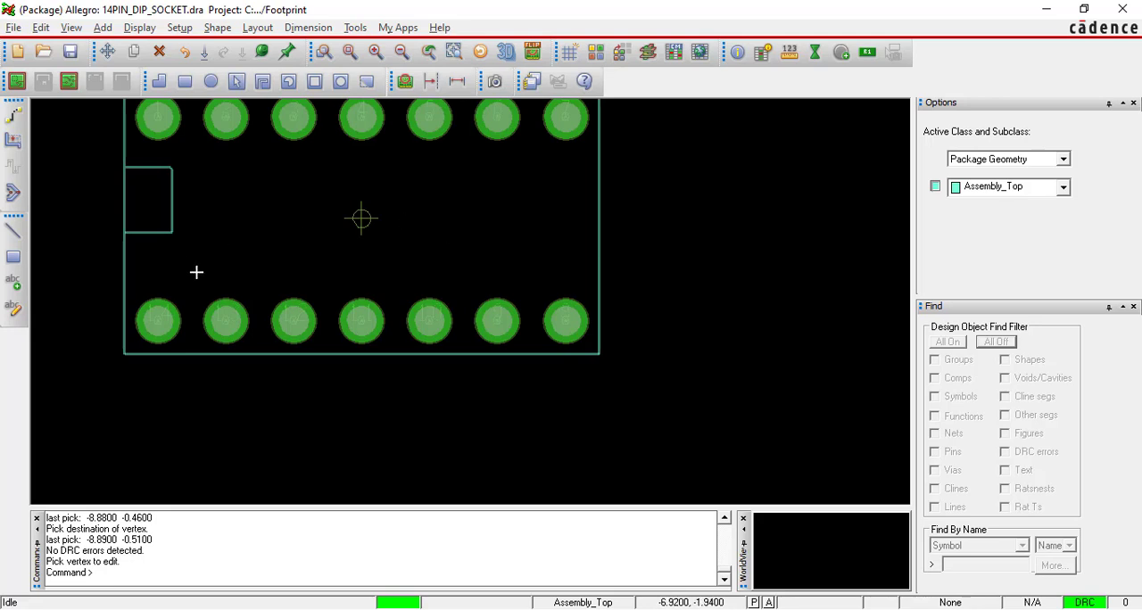
scroll(192, 204, "down", 2)
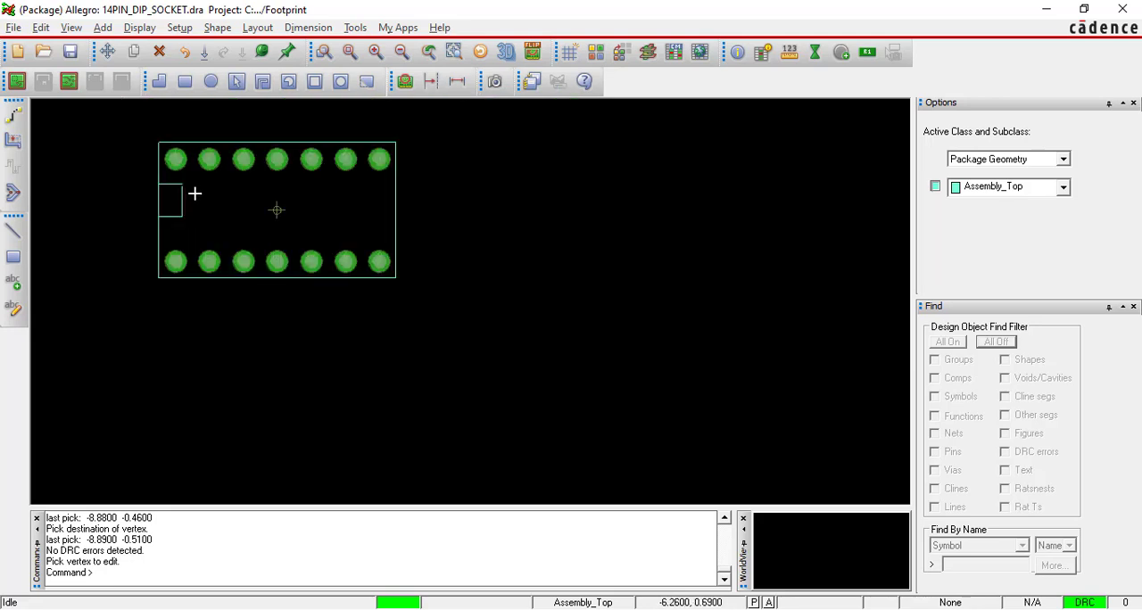
scroll(177, 155, "up", 4)
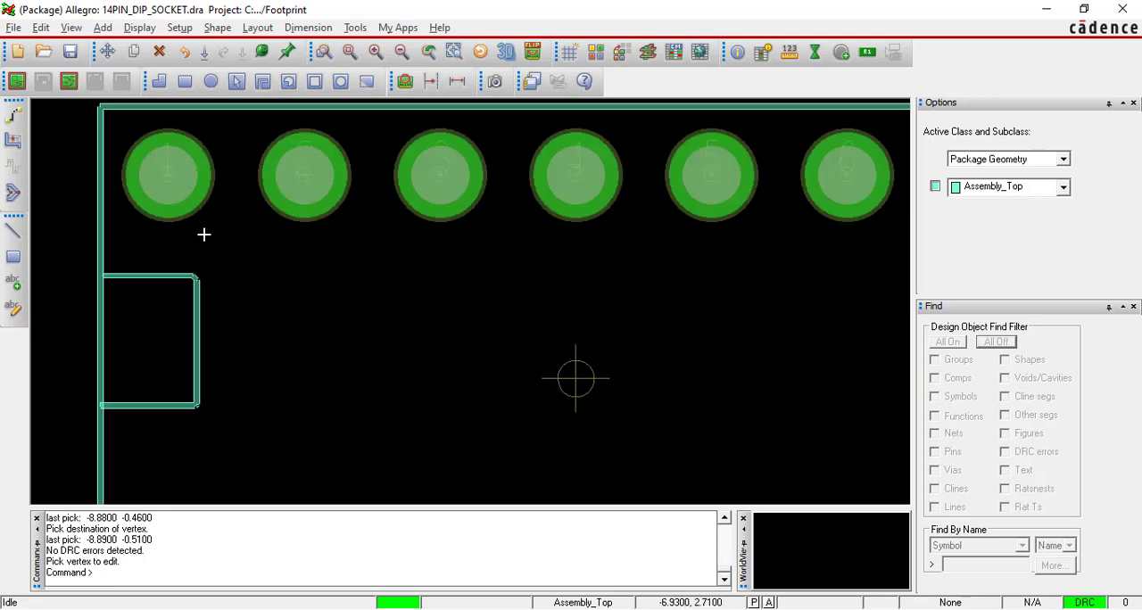
left_click(104, 28)
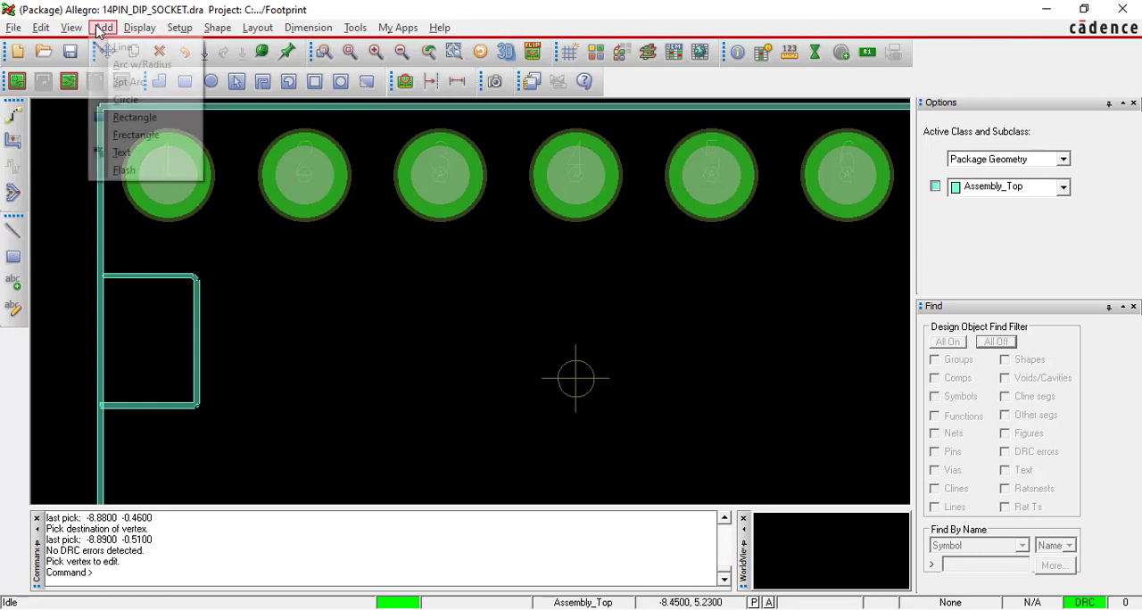
left_click(125, 99)
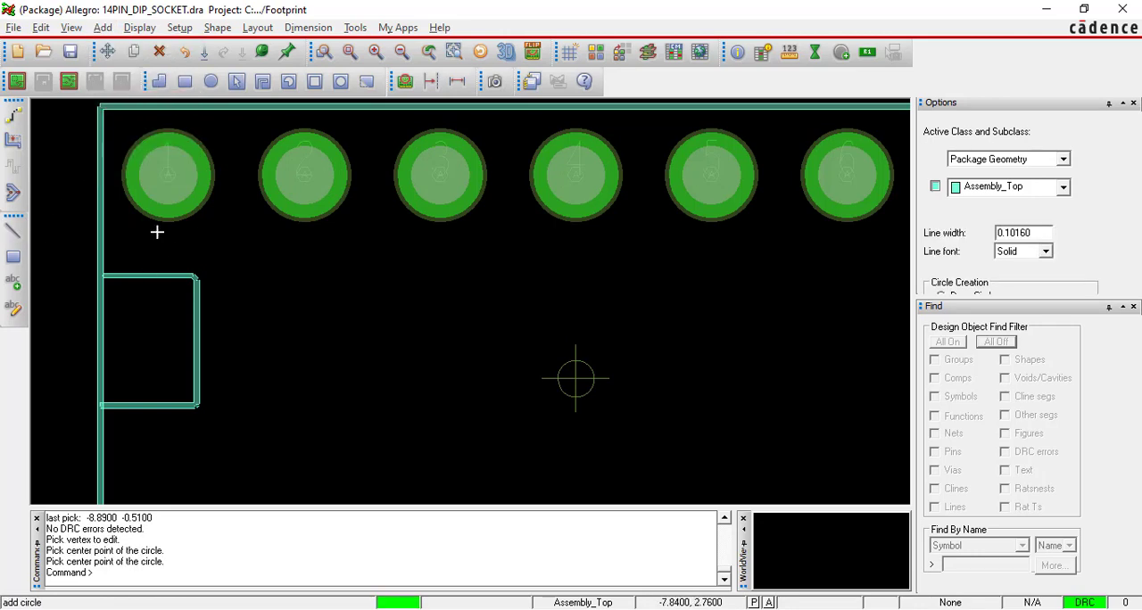
left_click(1007, 161)
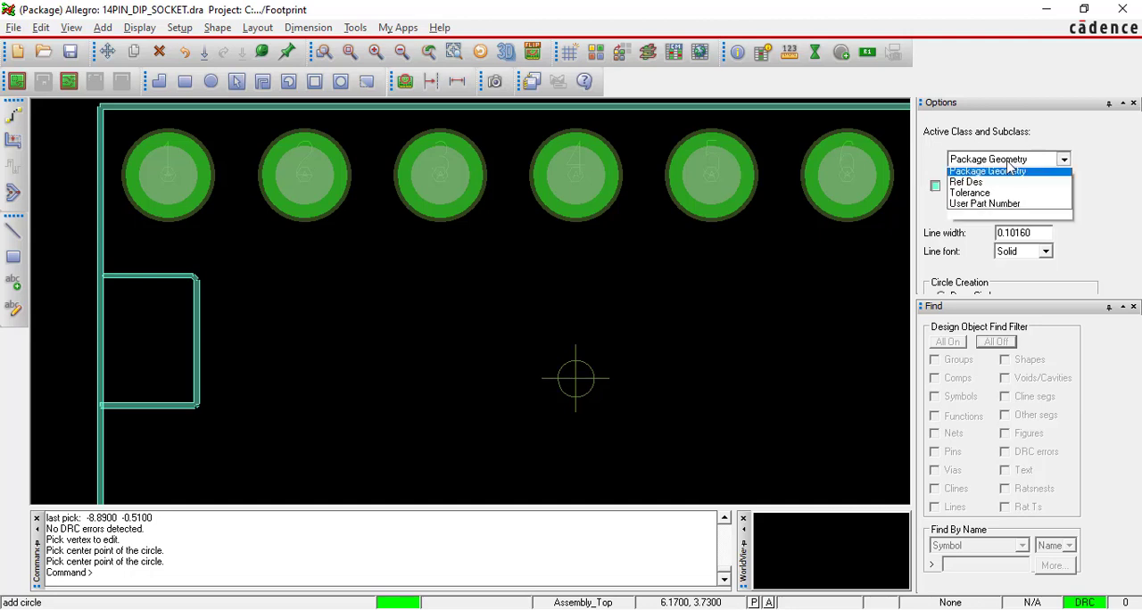
left_click(1007, 157)
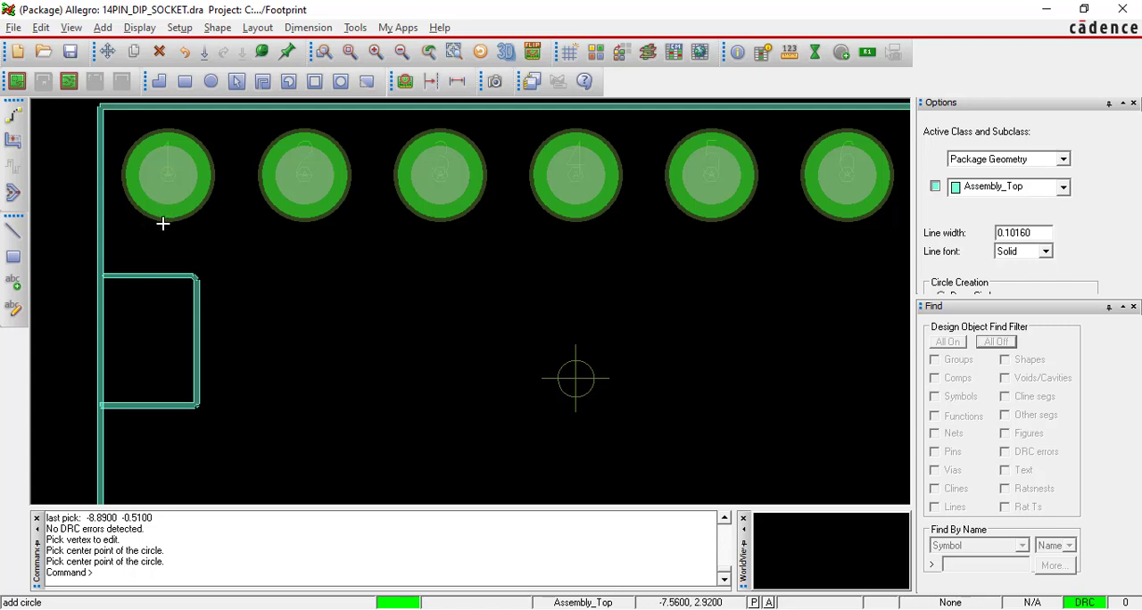
left_click(122, 227)
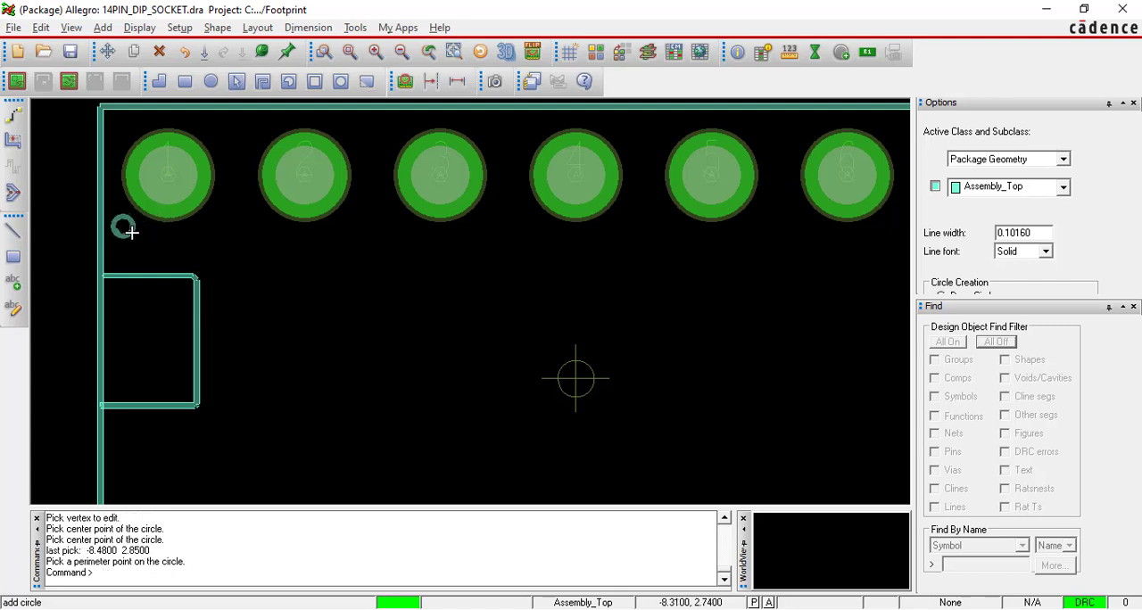
left_click(132, 232)
right_click(205, 243)
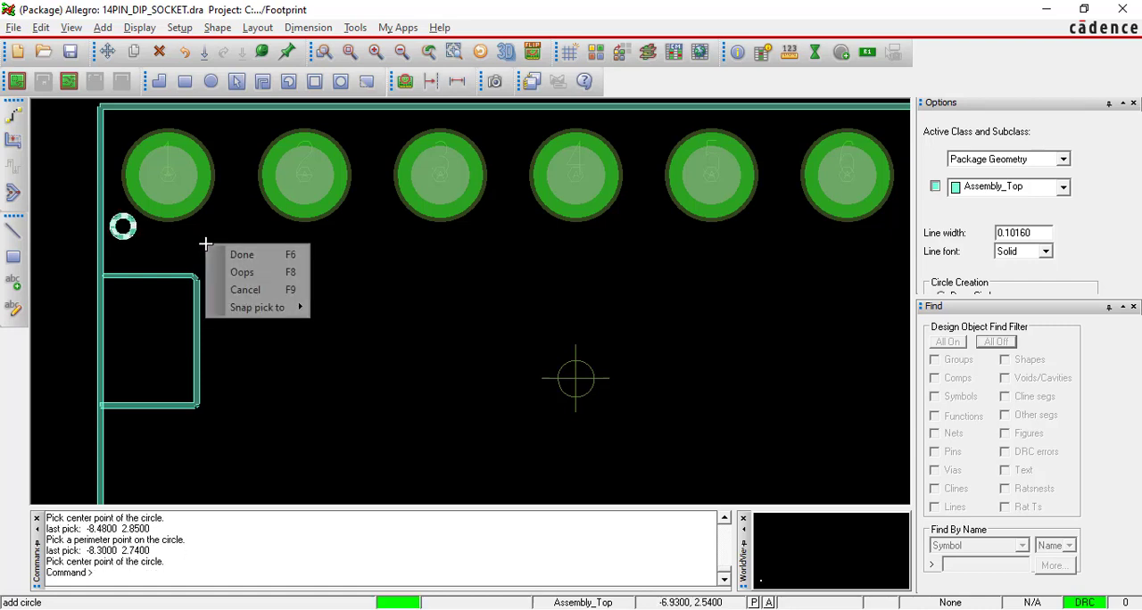
left_click(239, 254)
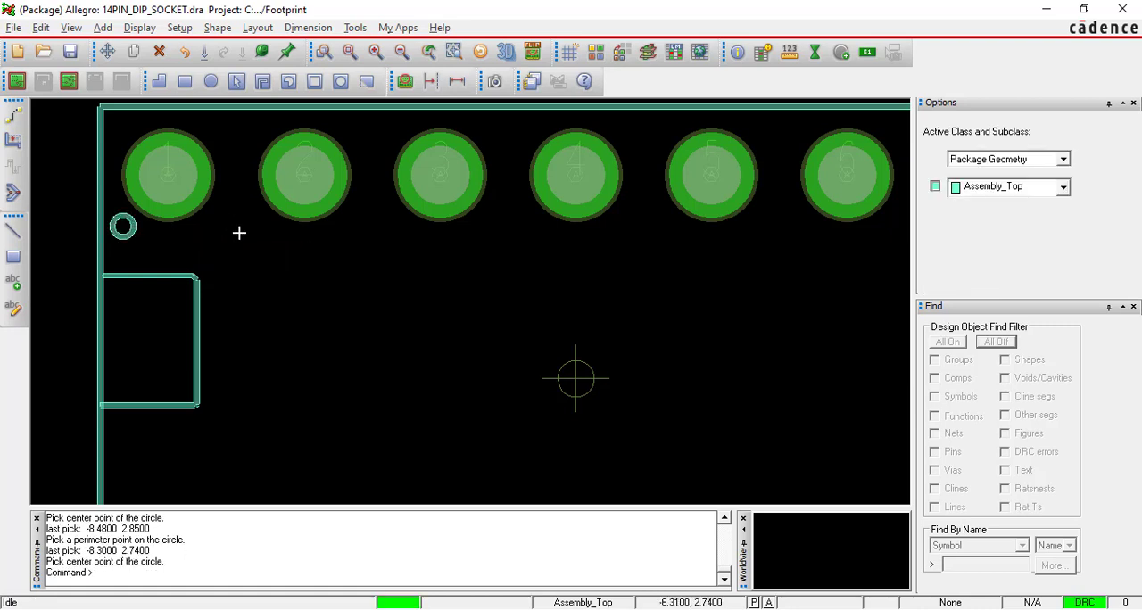
Review the assembly outline figure and the Assembly Reference Designator text settings in the PDF guide, and return to Allegro.
scroll(239, 233, "down", 1)
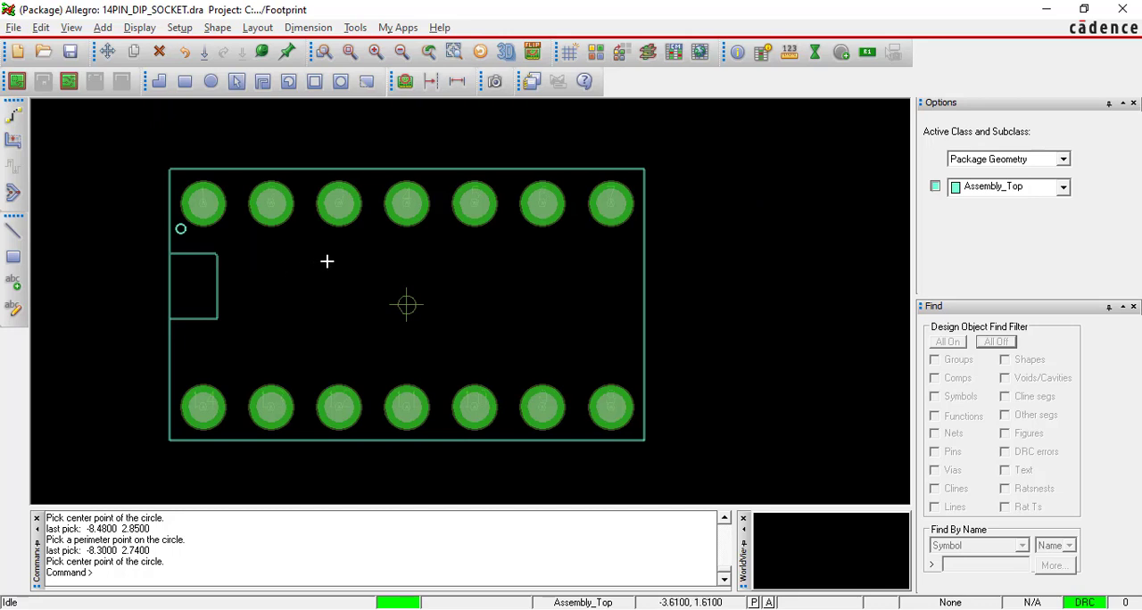
key("alt+Tab")
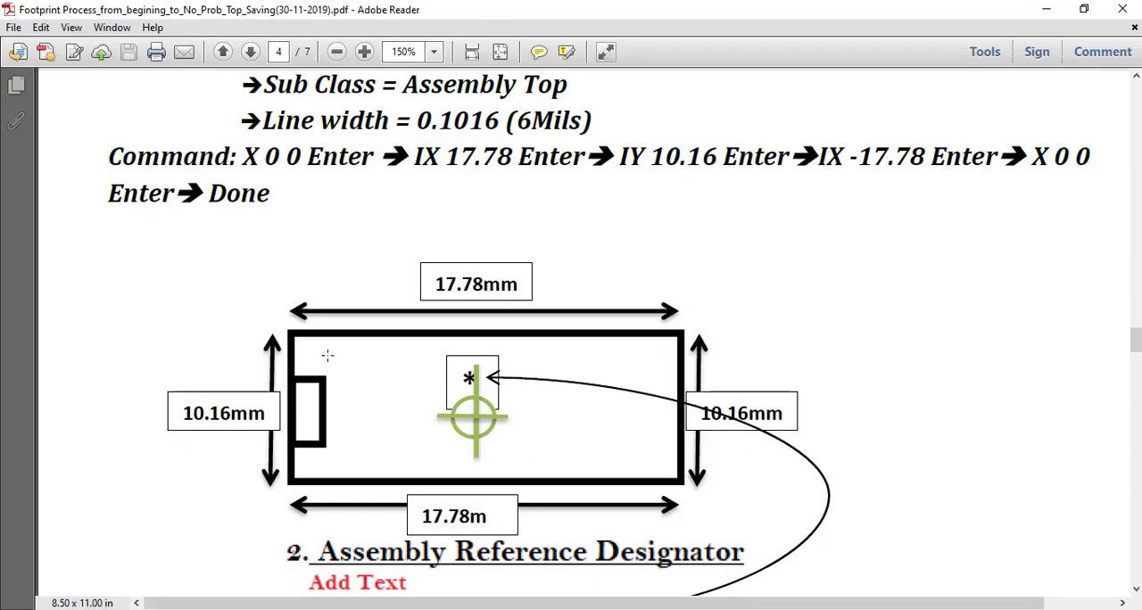
scroll(357, 288, "down", 1)
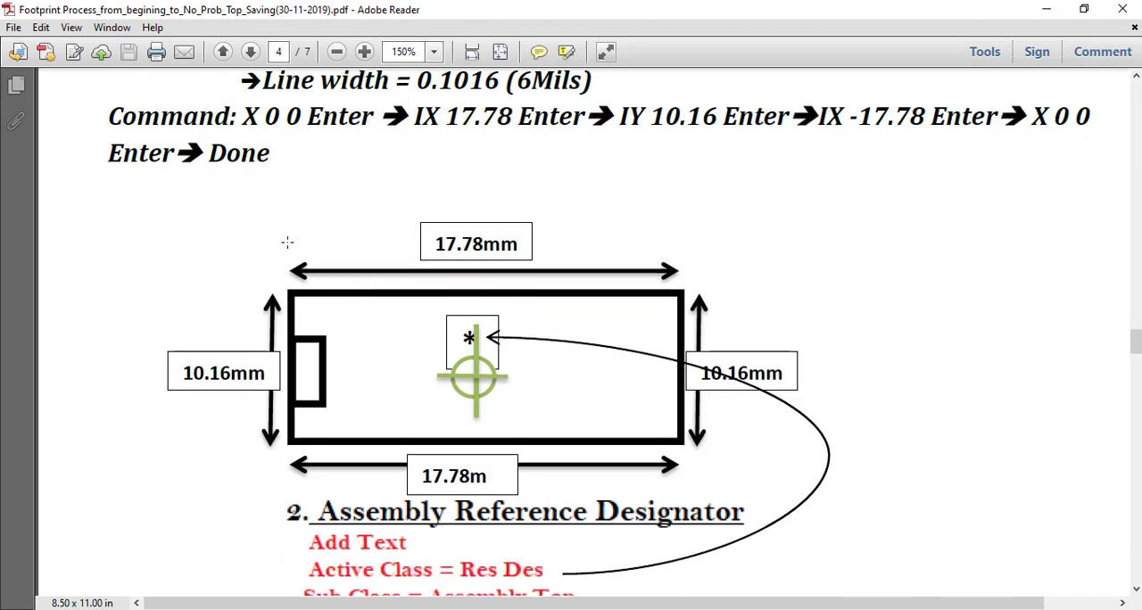
left_click_drag(286, 242, 760, 484)
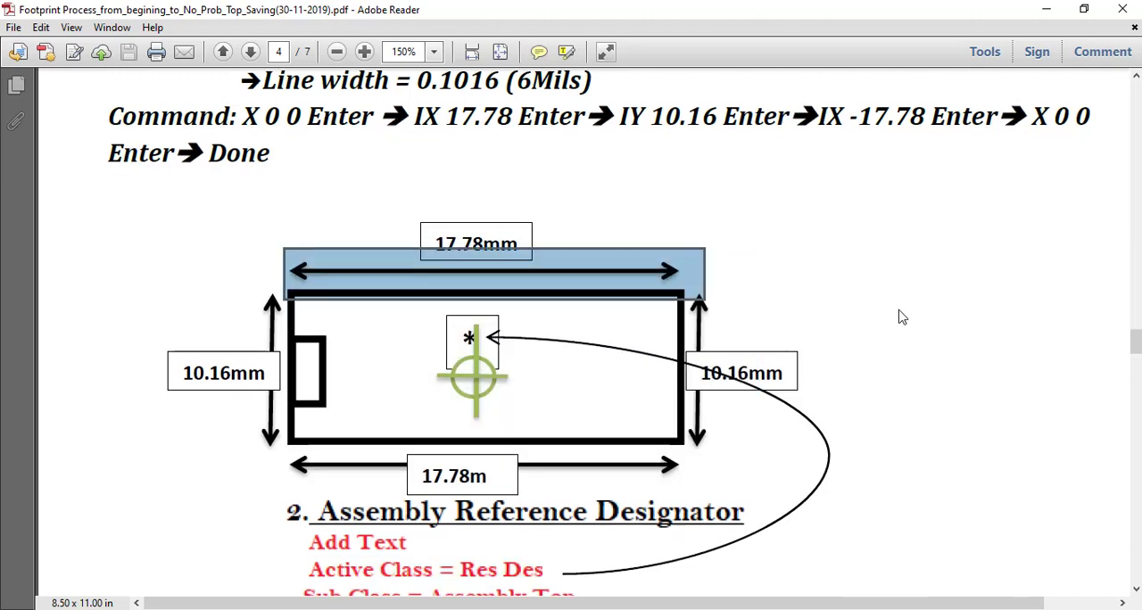
scroll(848, 298, "down", 3)
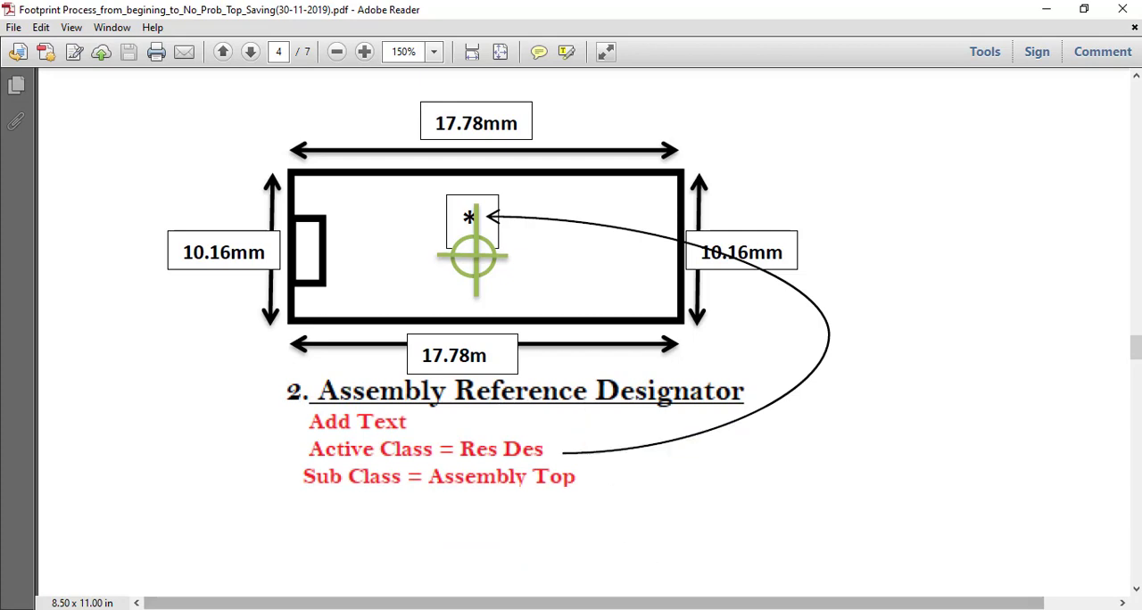
mouse_move(678, 605)
left_click(680, 571)
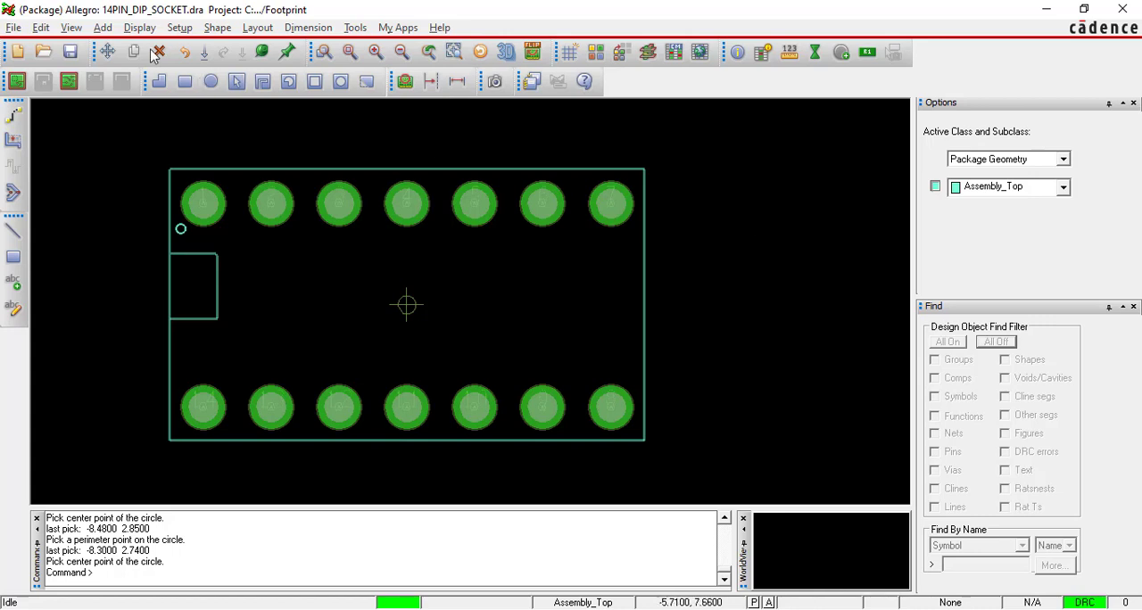
Add the assembly reference designator text "*" on Ref Des / Assembly_Top near the origin, at about -1.39, 1.08.
left_click(104, 29)
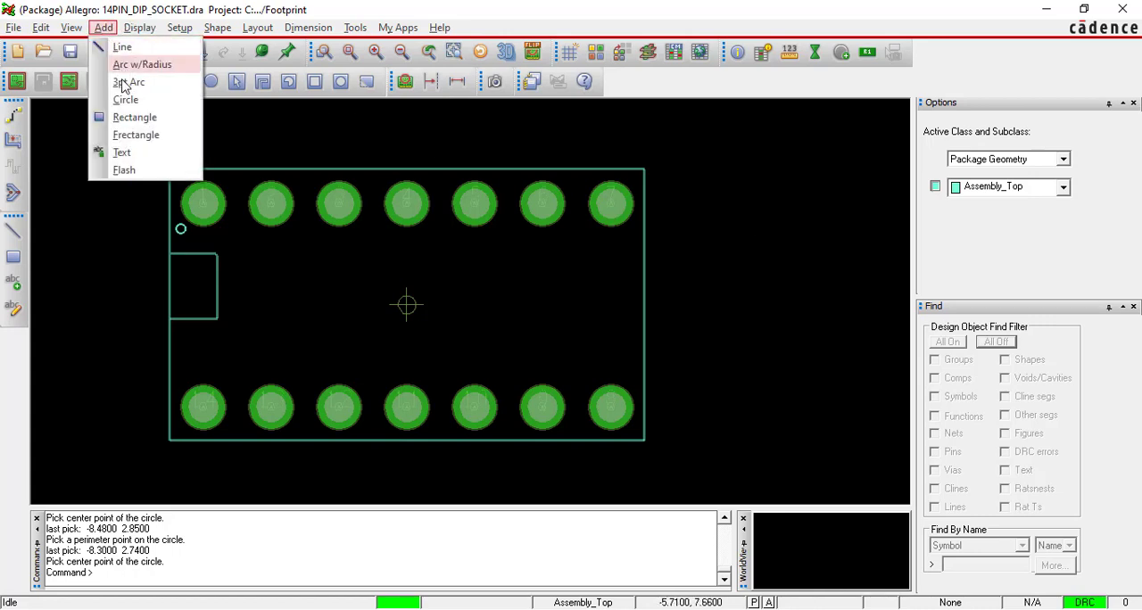
left_click(124, 153)
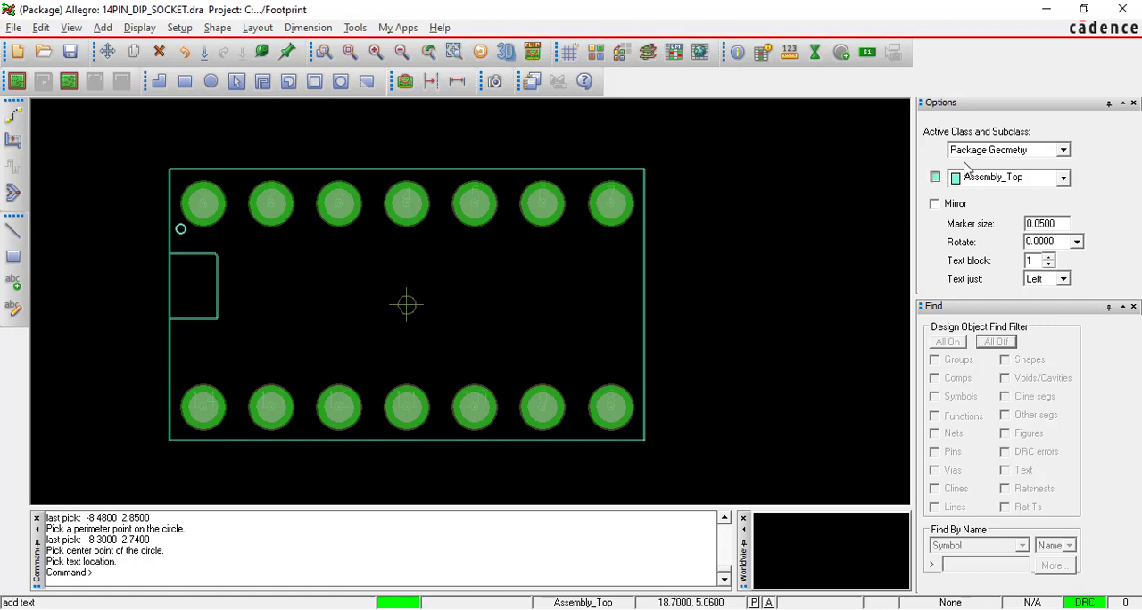
left_click(1062, 151)
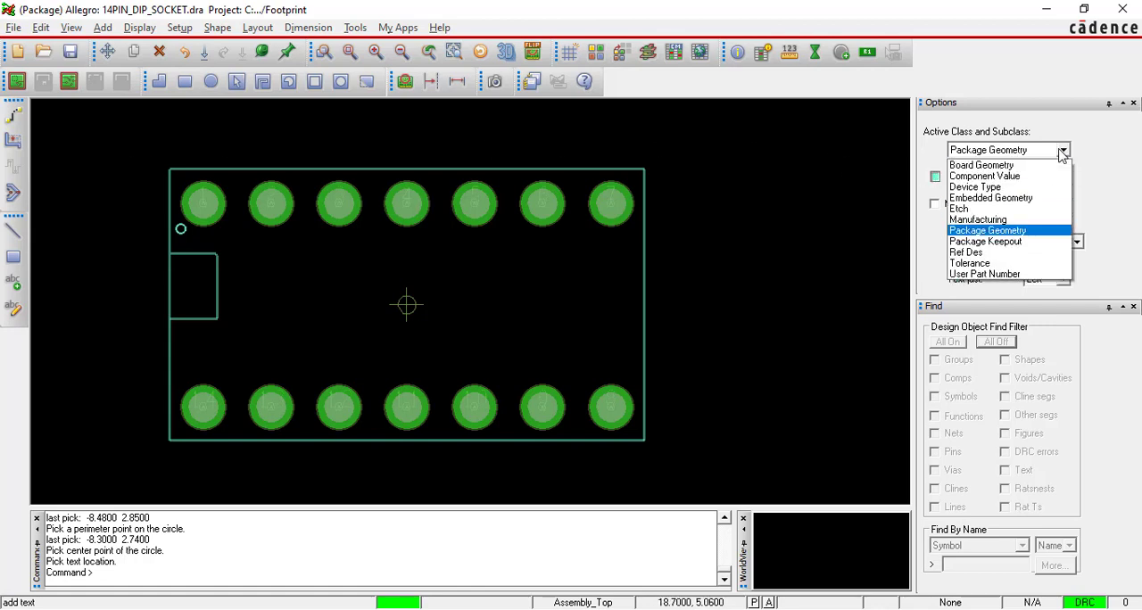
left_click(1026, 253)
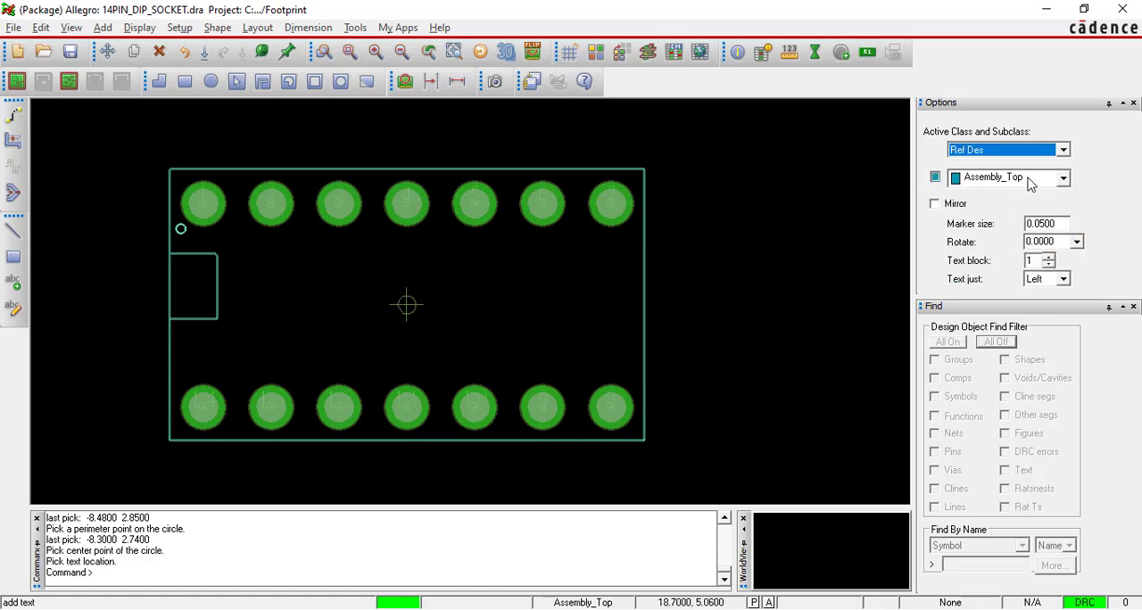
left_click(1054, 181)
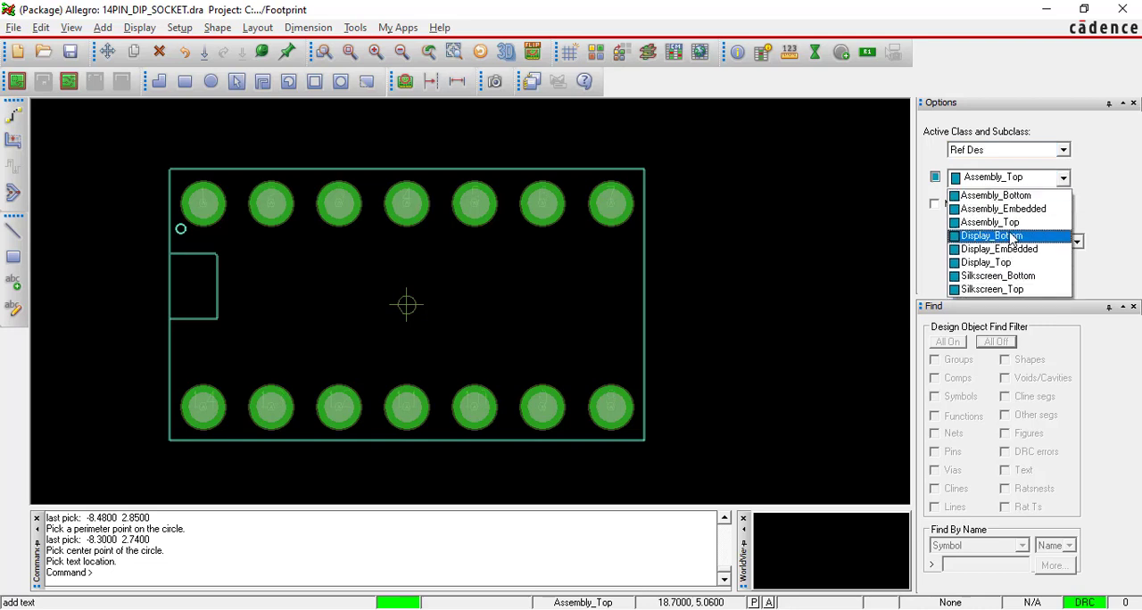
left_click(1011, 222)
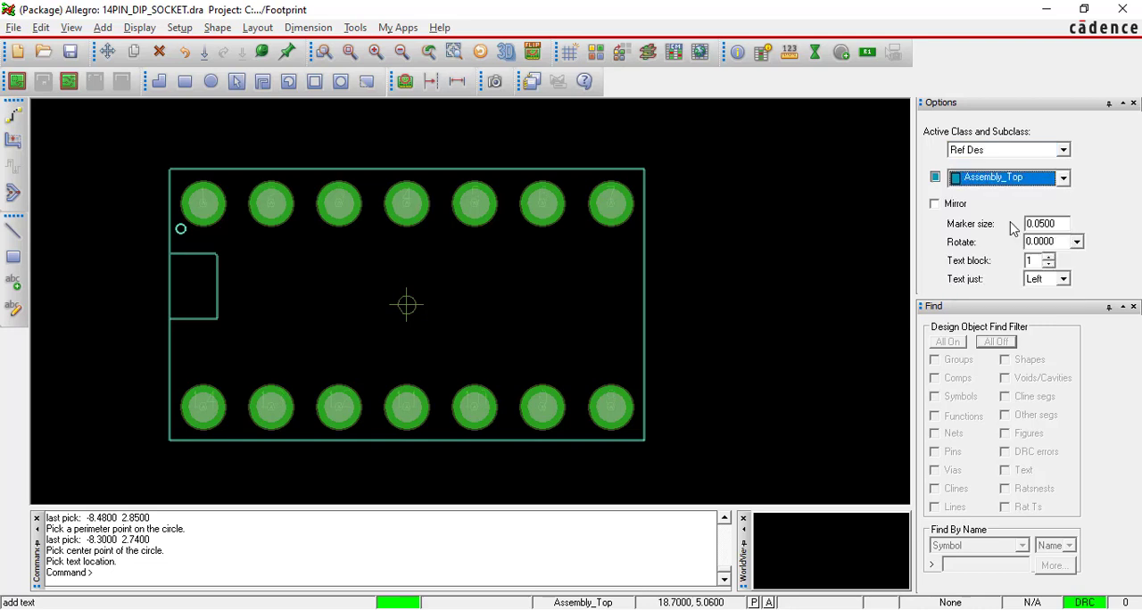
left_click(372, 278)
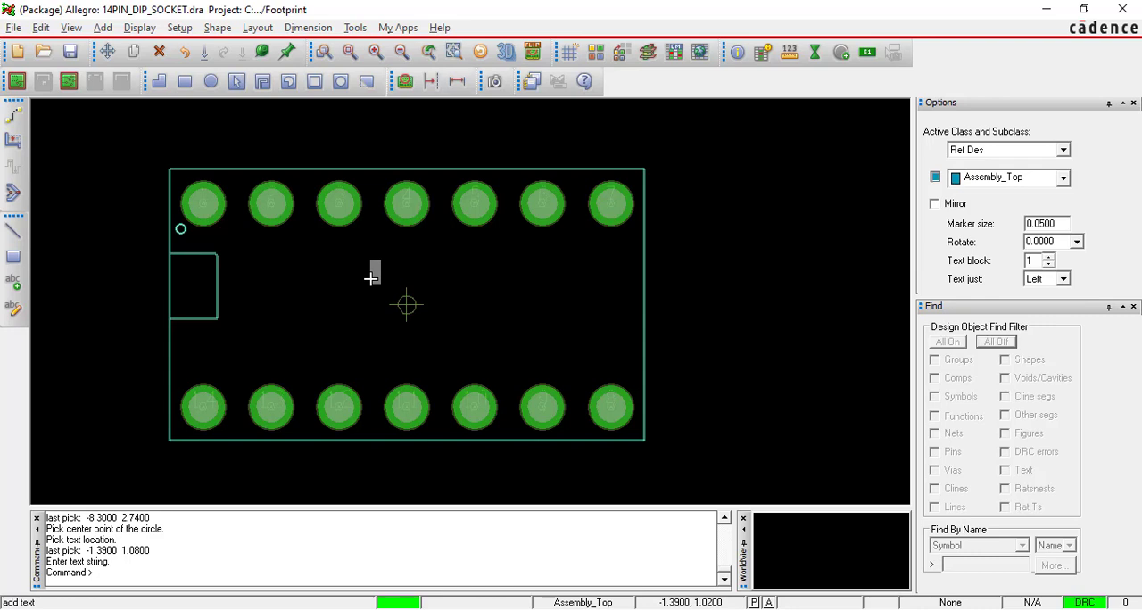
type("*")
key("Return")
right_click(371, 278)
left_click(393, 291)
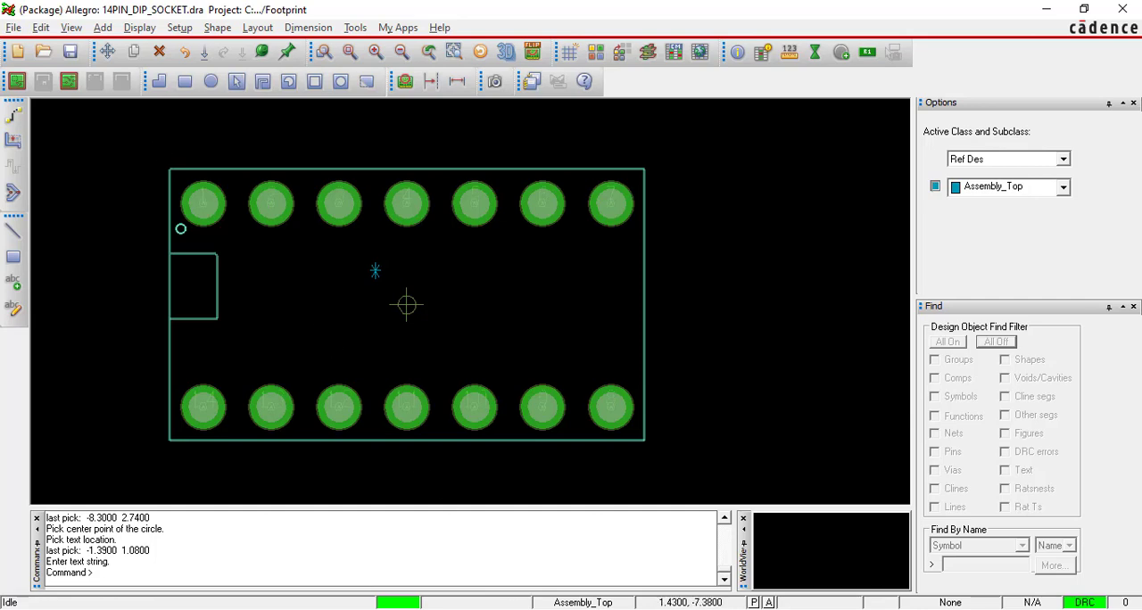
Review the Silkscreen line Drawing section of the PDF guide for line width, class and subclass, and return to Allegro.
key("alt+Tab")
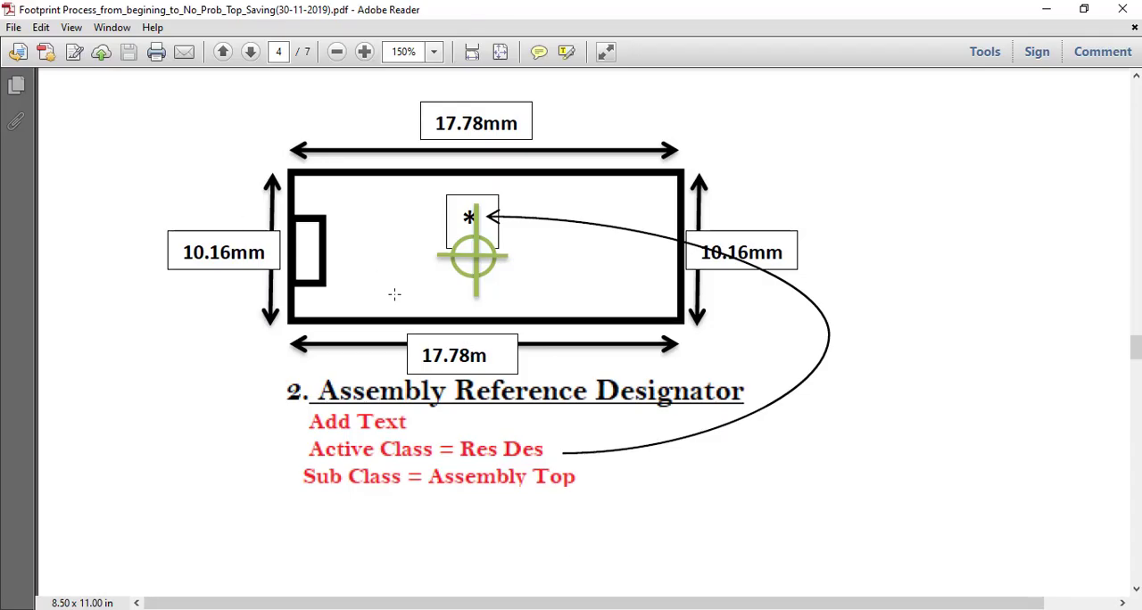
scroll(395, 294, "down", 2, "ctrl")
scroll(592, 378, "down", 10)
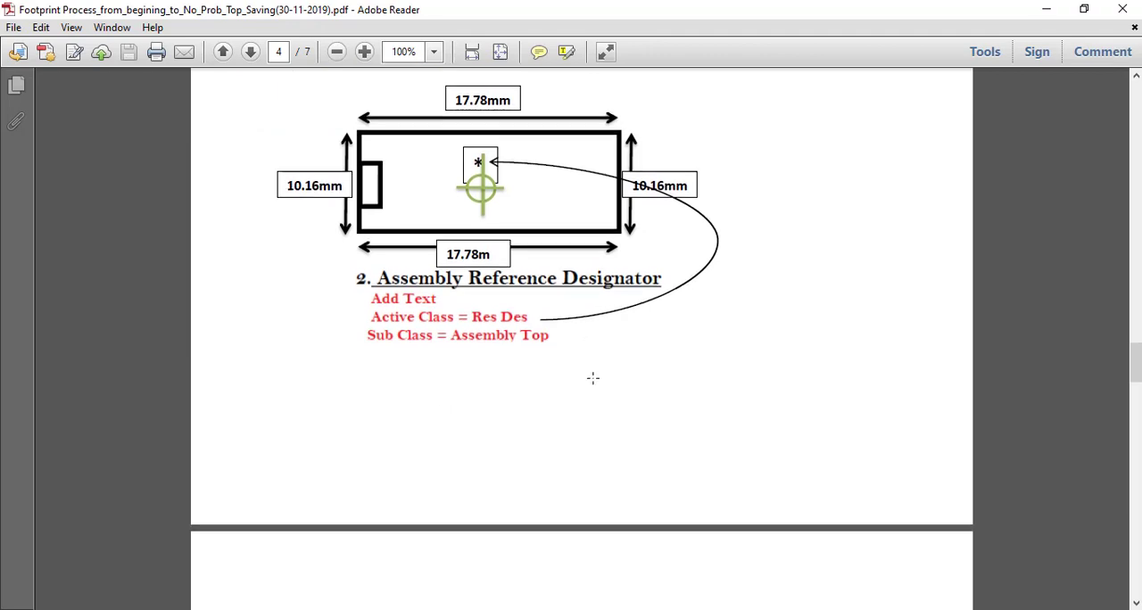
left_click_drag(318, 204, 617, 205)
left_click(664, 198)
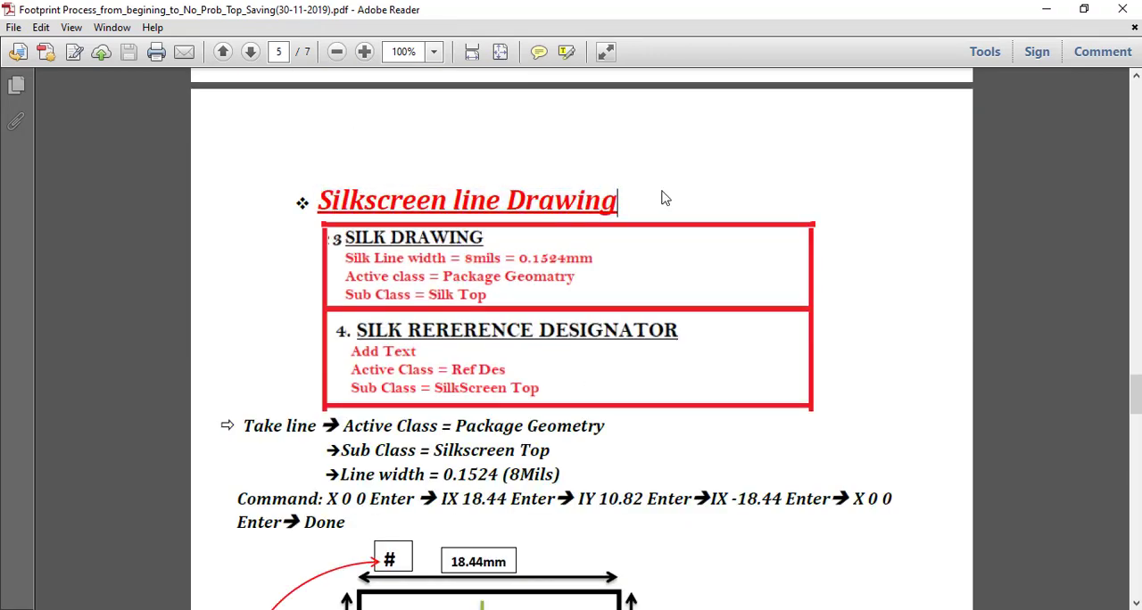
scroll(662, 192, "down", 1)
scroll(662, 190, "down", 1)
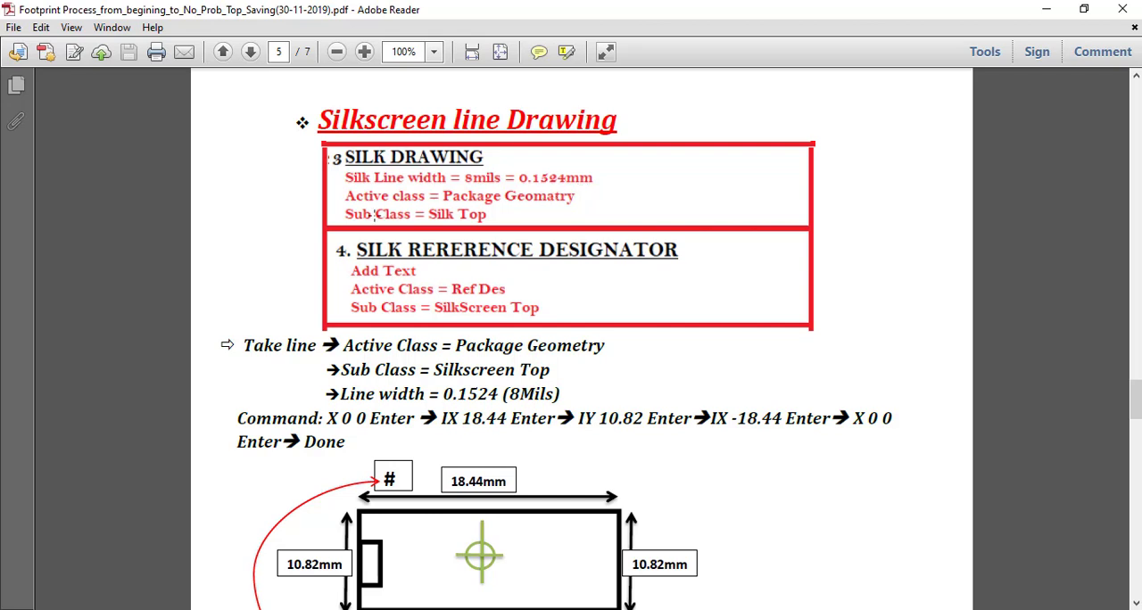
left_click_drag(340, 195, 584, 205)
left_click(544, 221)
left_click(349, 214)
left_click_drag(394, 209, 506, 222)
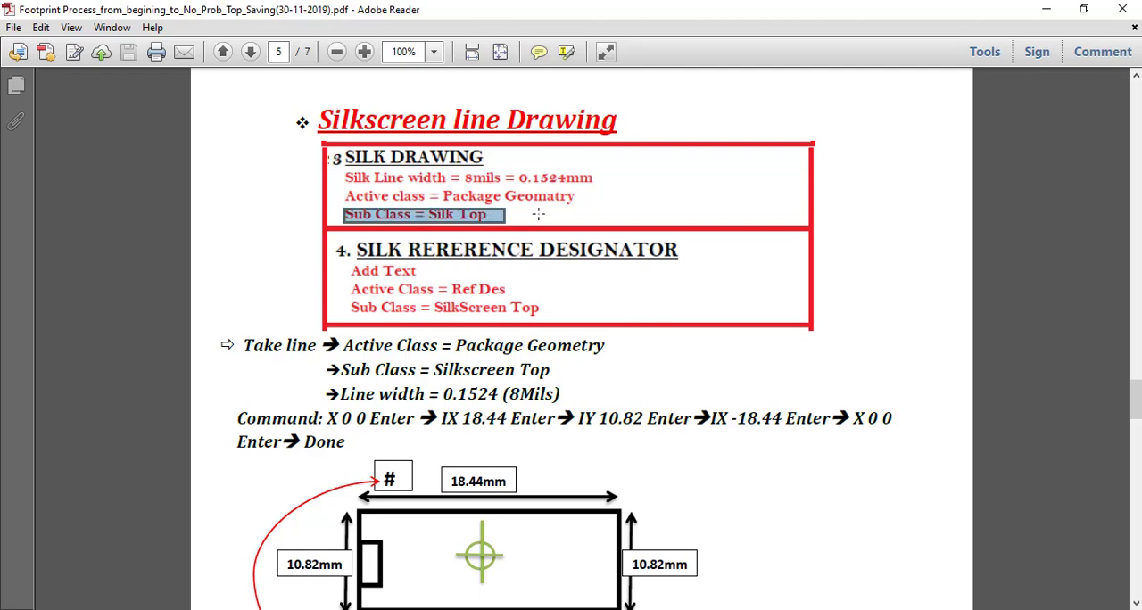
left_click(549, 215)
left_click(550, 214)
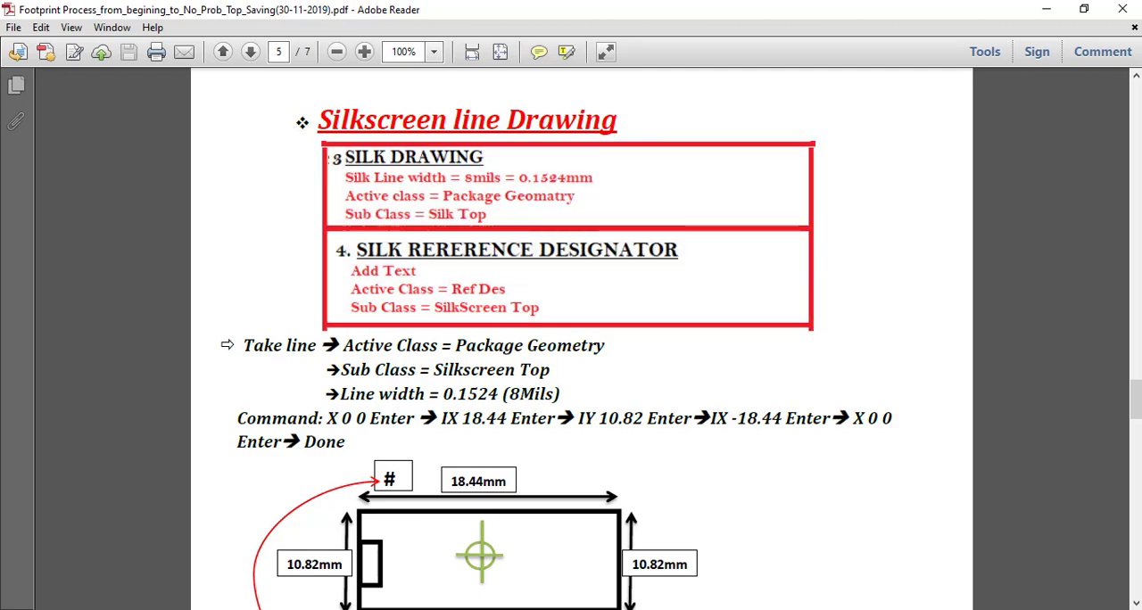
left_click(679, 609)
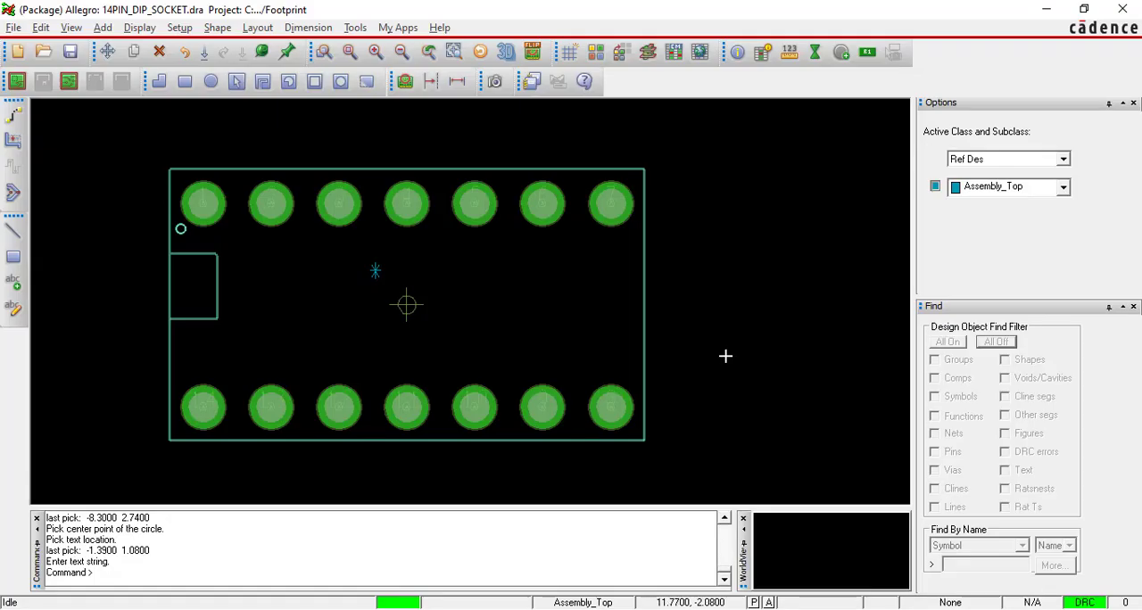
Start a Package Geometry / Silkscreen_Top line with a width of 0.1524 at the origin using "x 0 0".
left_click(103, 28)
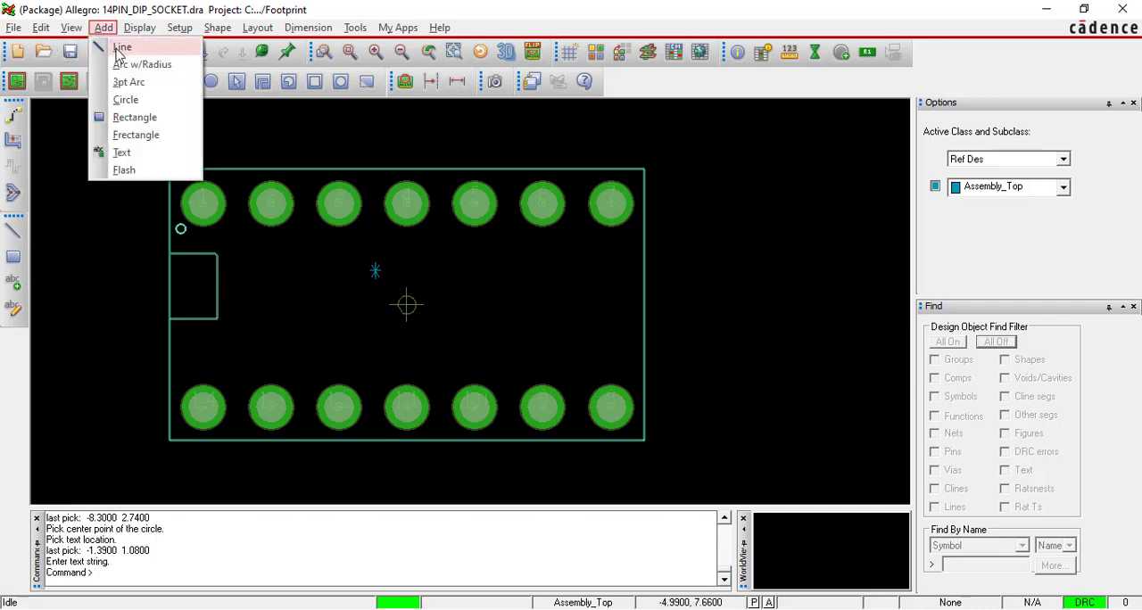
left_click(104, 27)
left_click(103, 28)
left_click(120, 47)
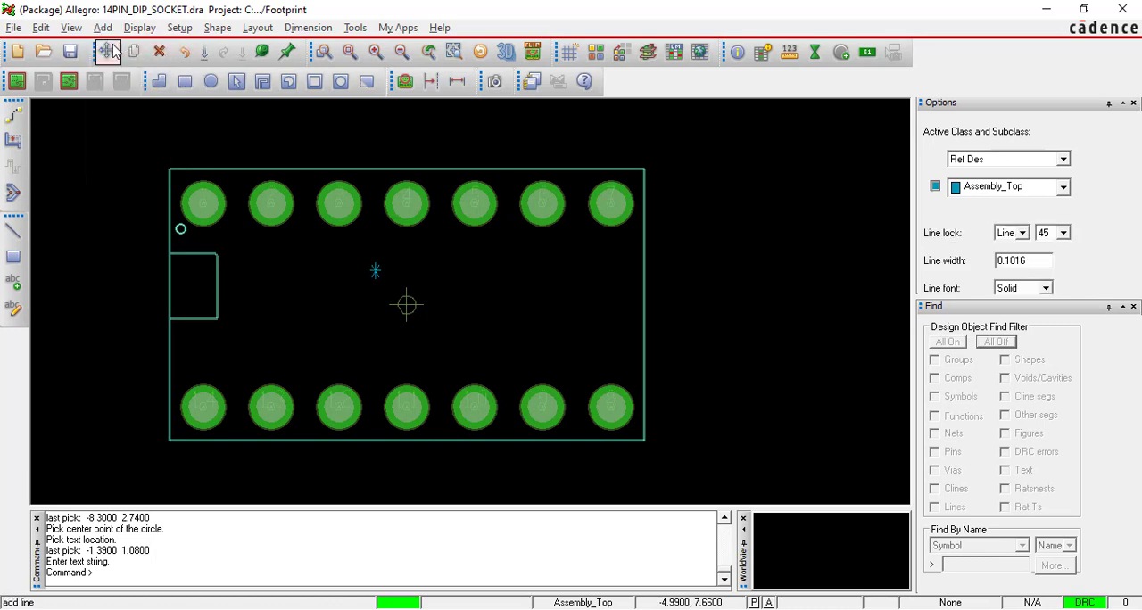
left_click(1024, 161)
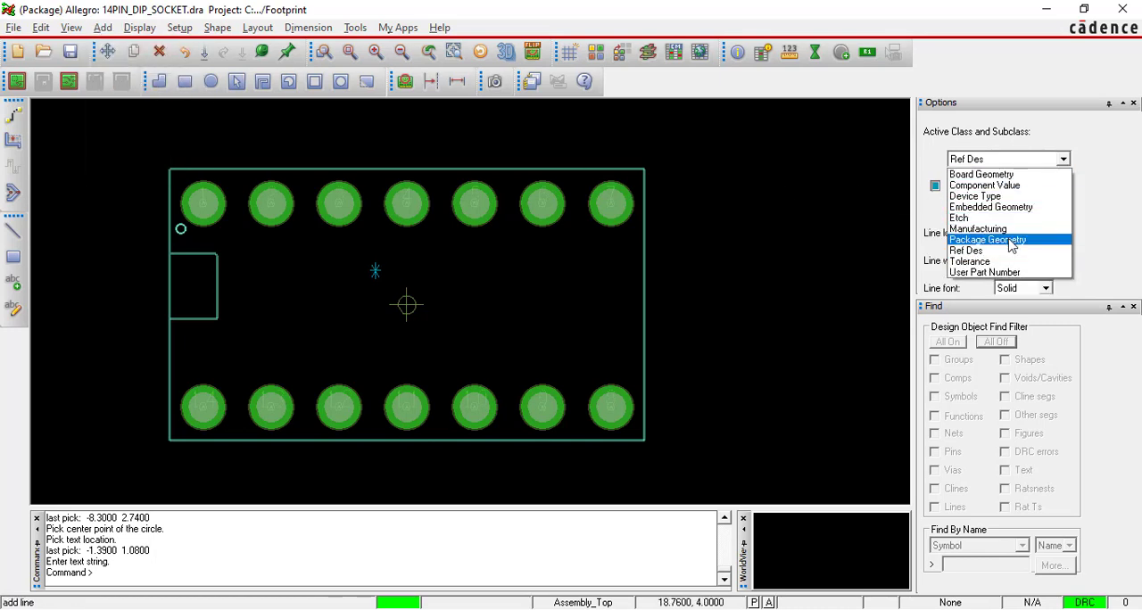
left_click(1011, 241)
left_click(1062, 187)
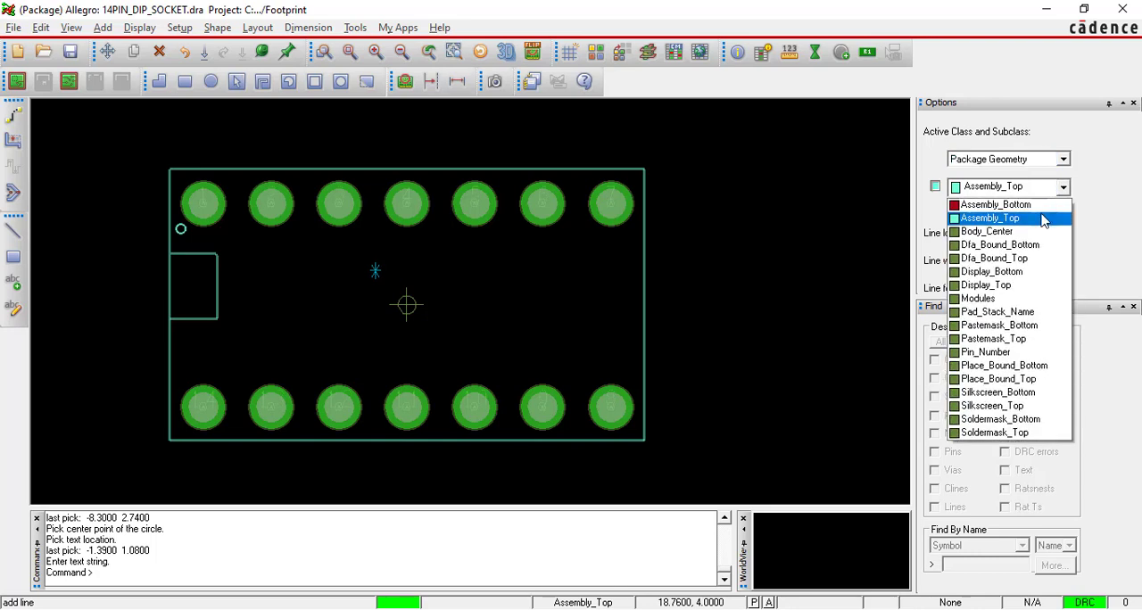
left_click(1007, 406)
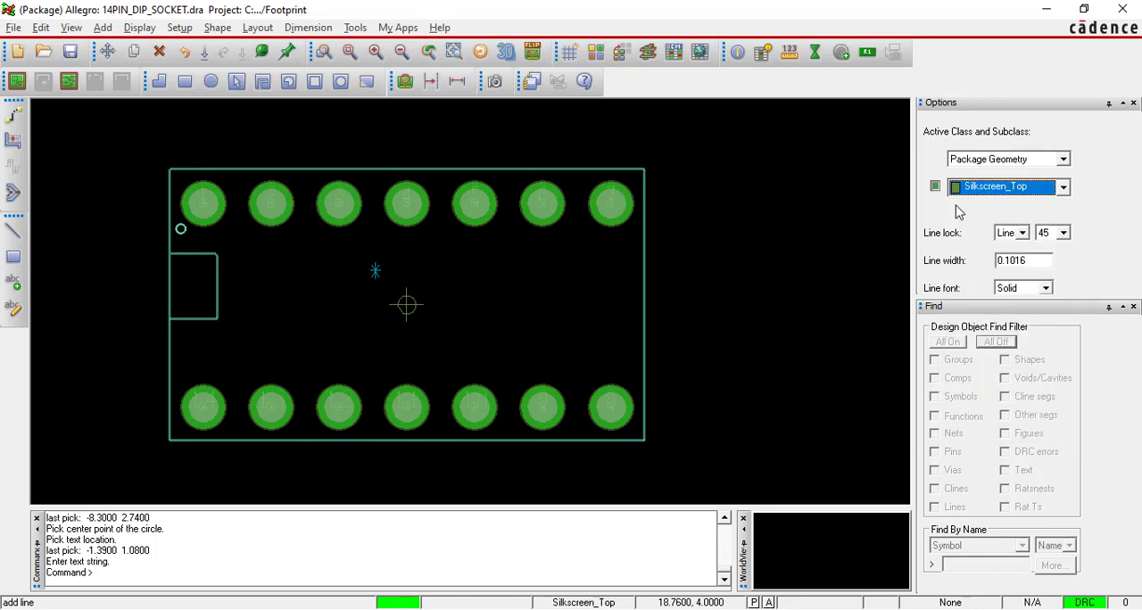
double_click(1036, 260)
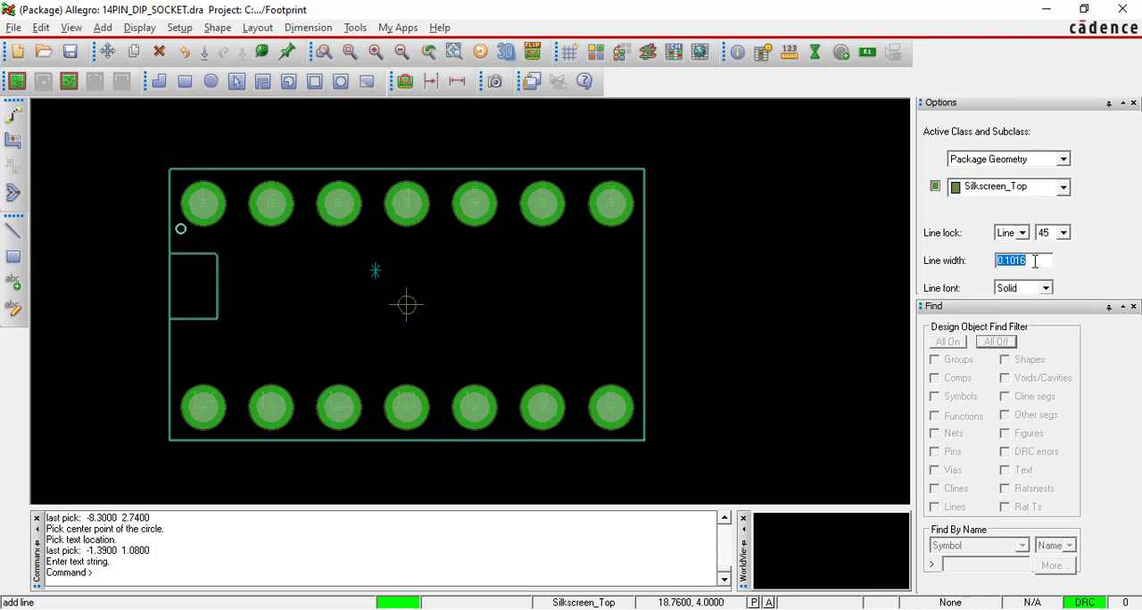
type("0.")
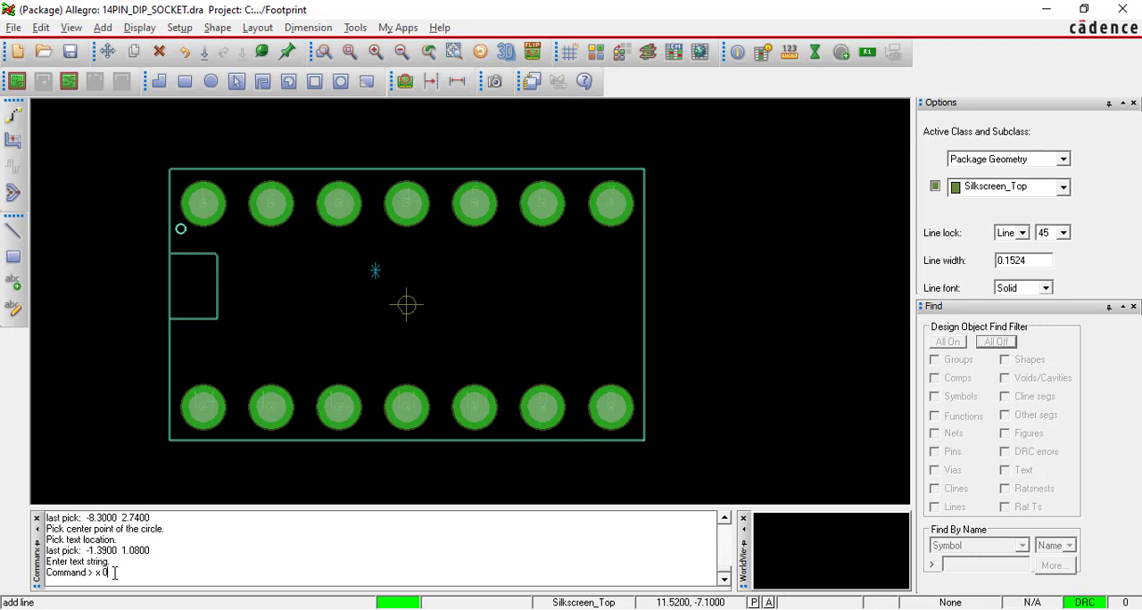
key("Return")
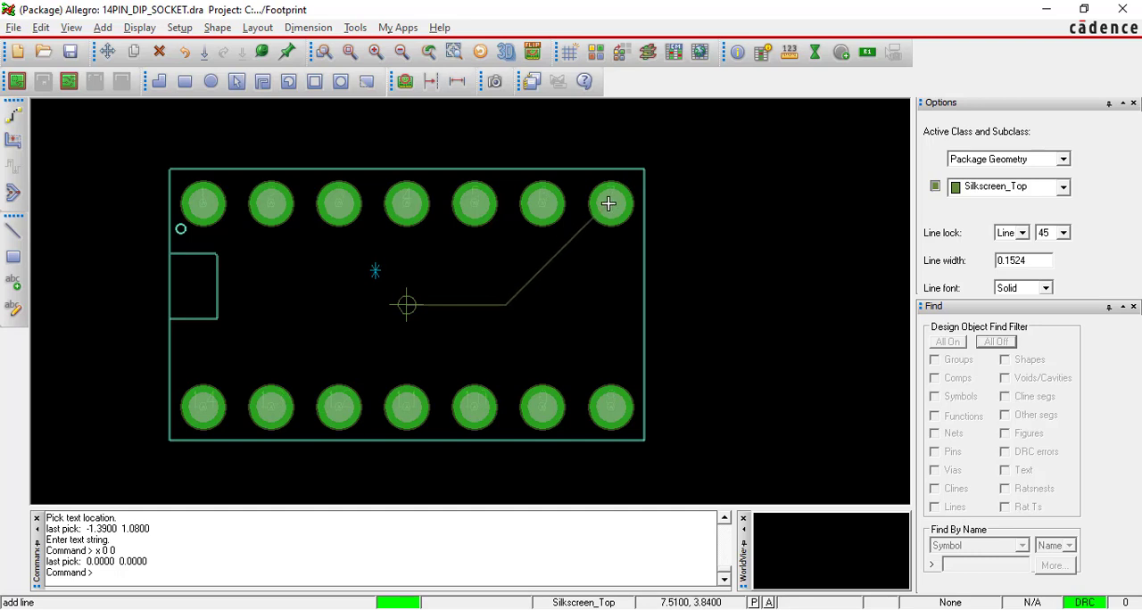
Check the silkscreen outline commands and dimensions in the PDF guide, and switch to the Silkscreen Calculation section in the Word document.
key("alt+Tab")
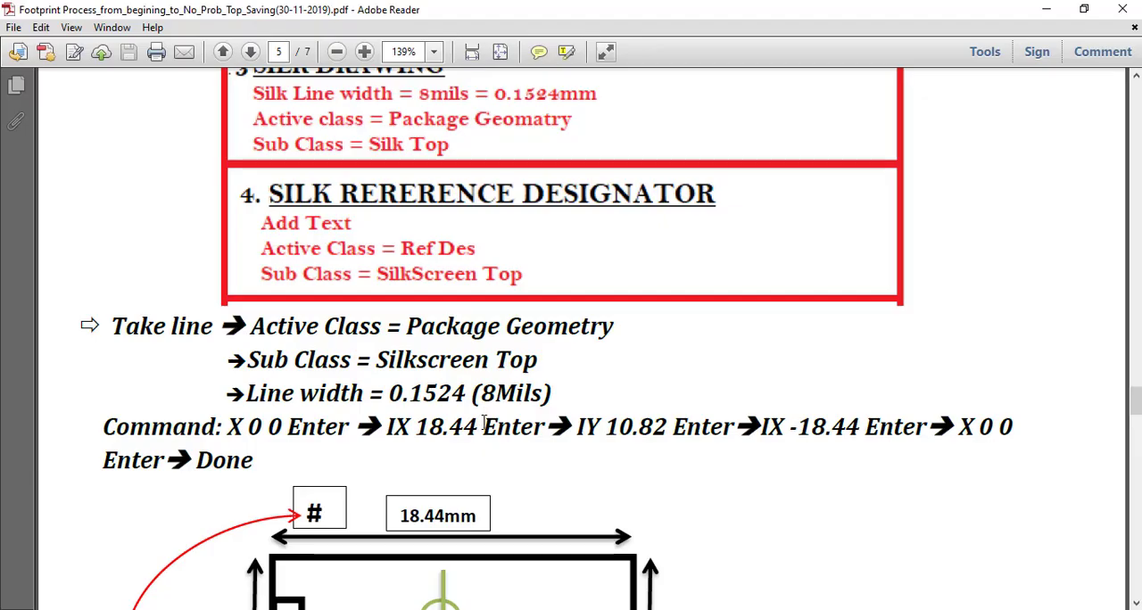
scroll(406, 399, "down", 3)
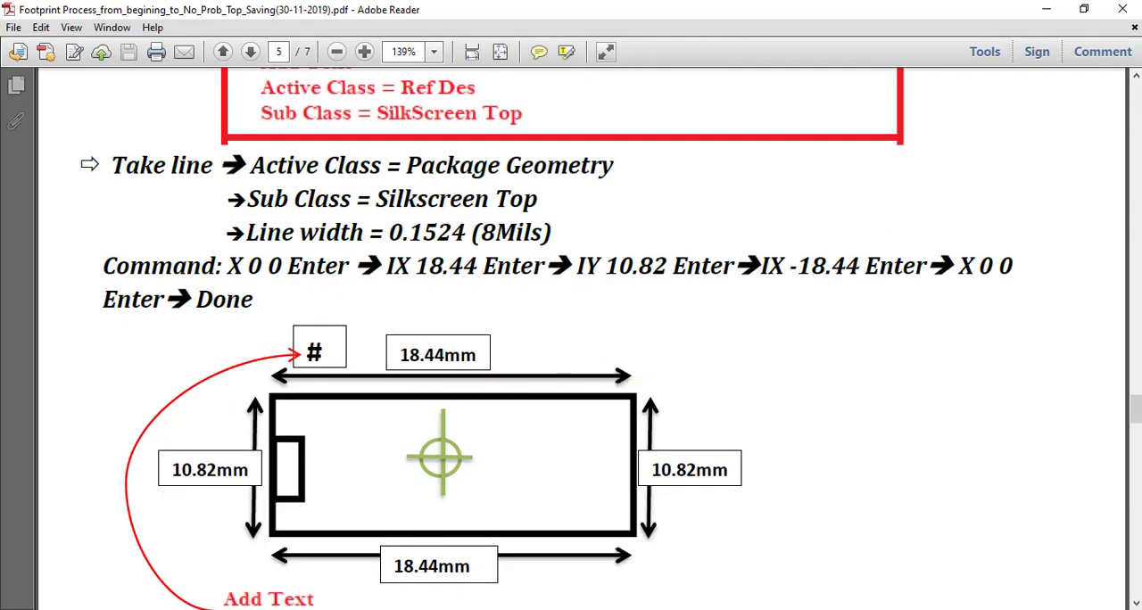
mouse_move(739, 609)
left_click(738, 544)
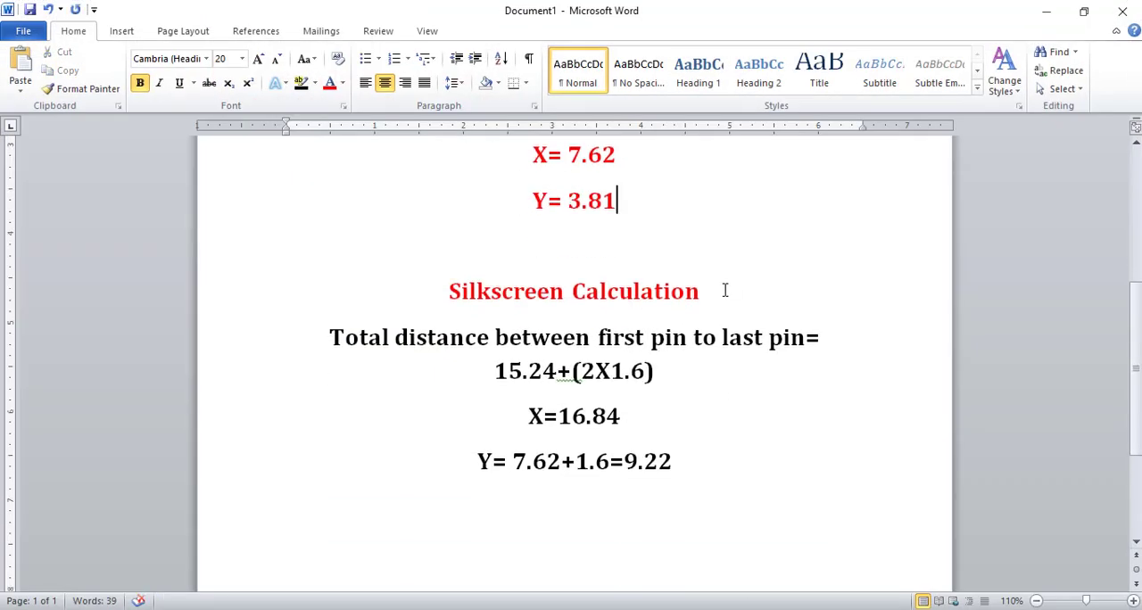
scroll(724, 288, "down", 2)
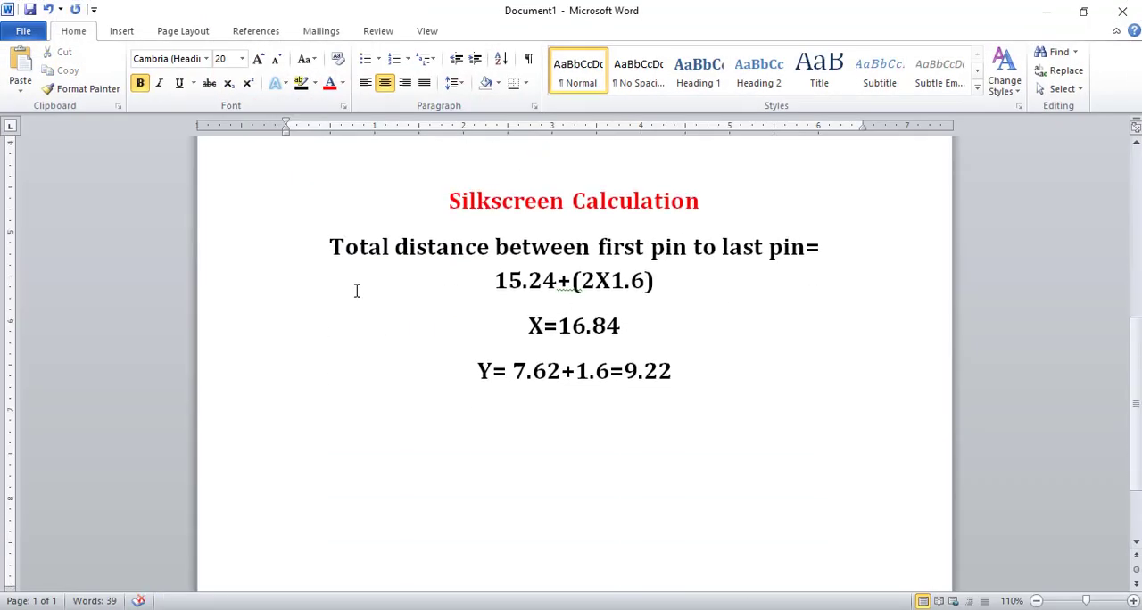
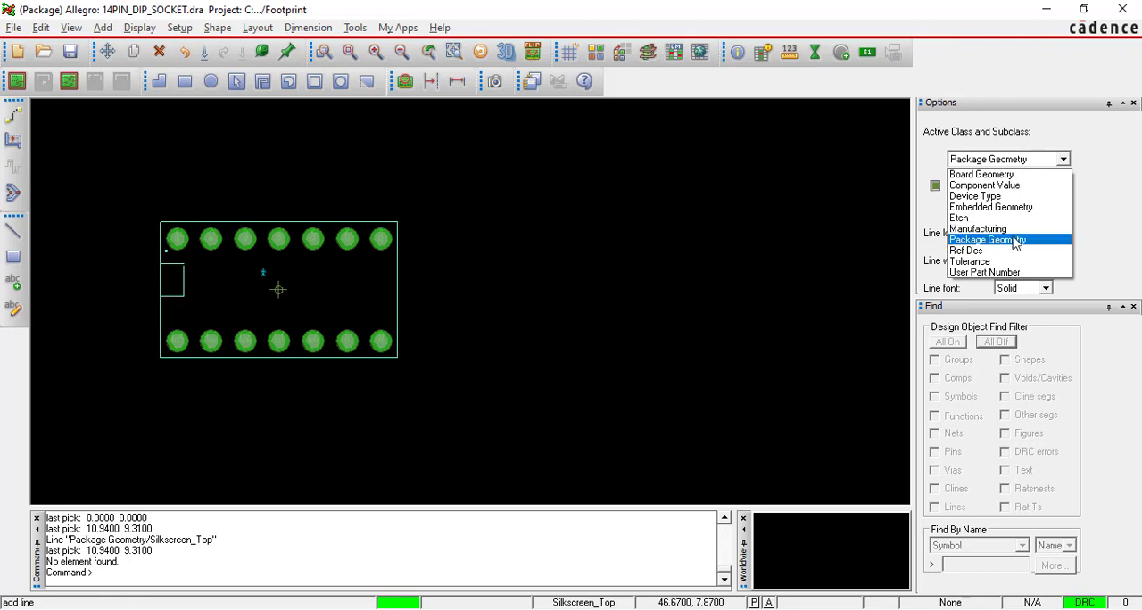
Set the line to Package Geometry / Silkscreen_Top with a width of 0.1524 and begin it at the origin with "x 0 0".
left_click(1015, 240)
left_click(1060, 188)
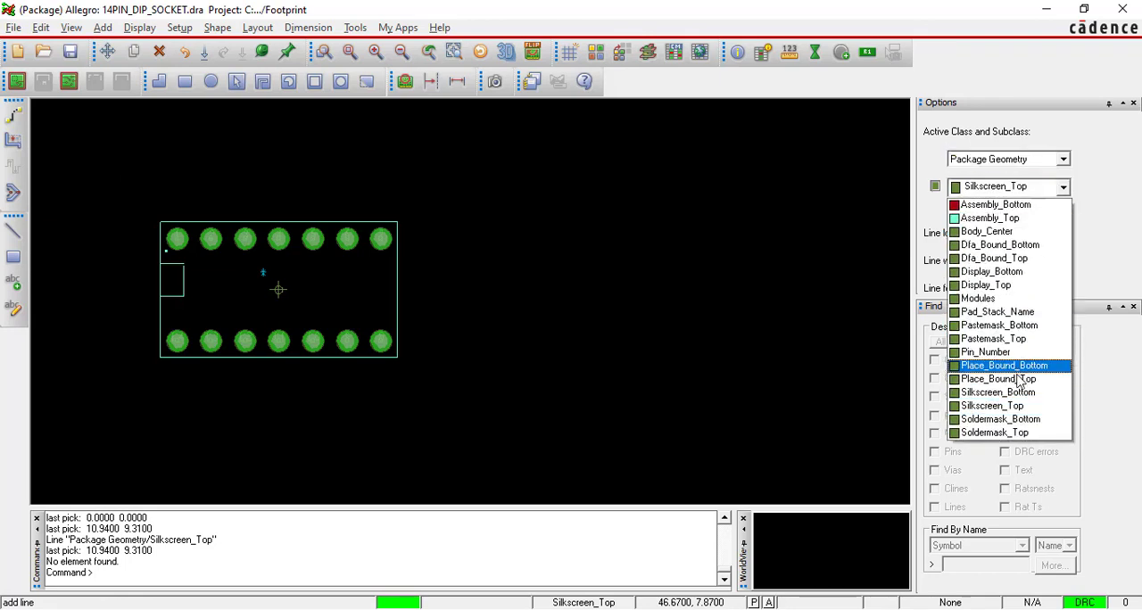
left_click(1026, 407)
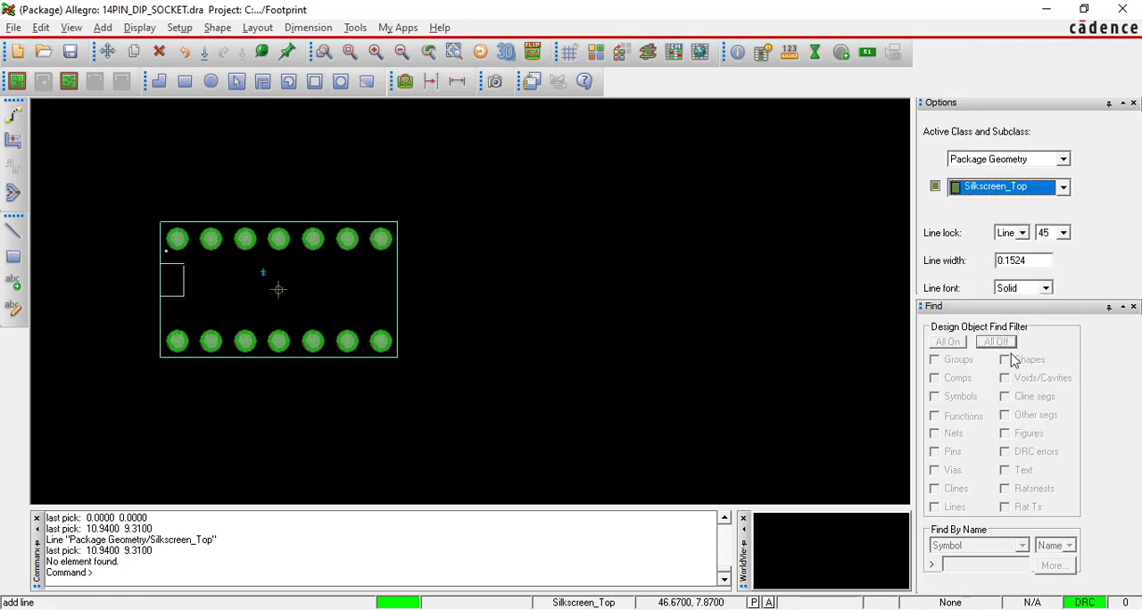
left_click(1027, 260)
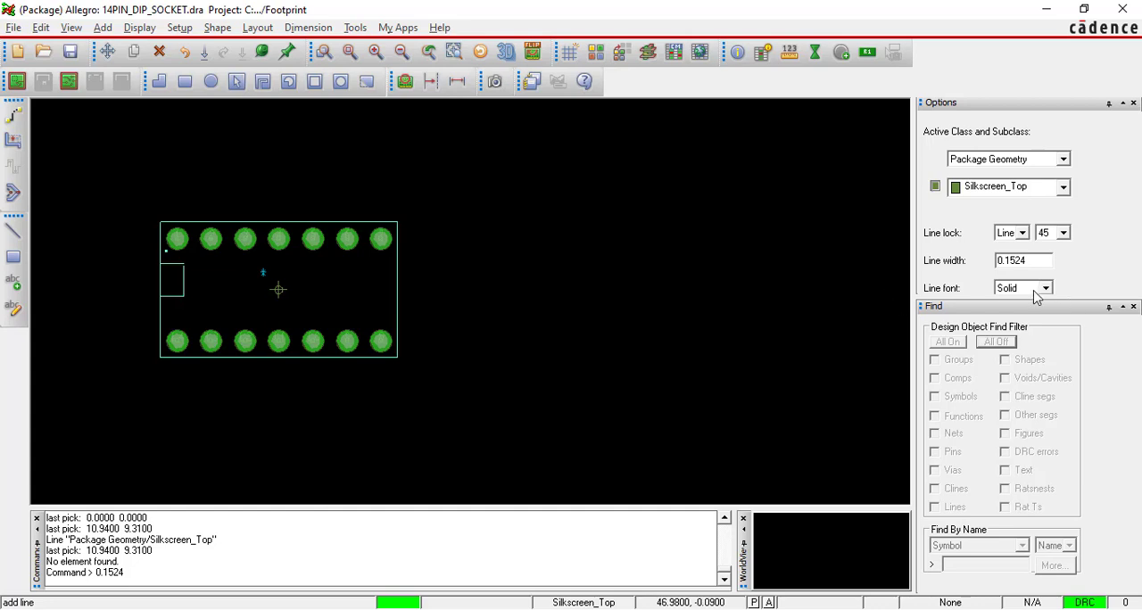
left_click_drag(133, 571, 94, 572)
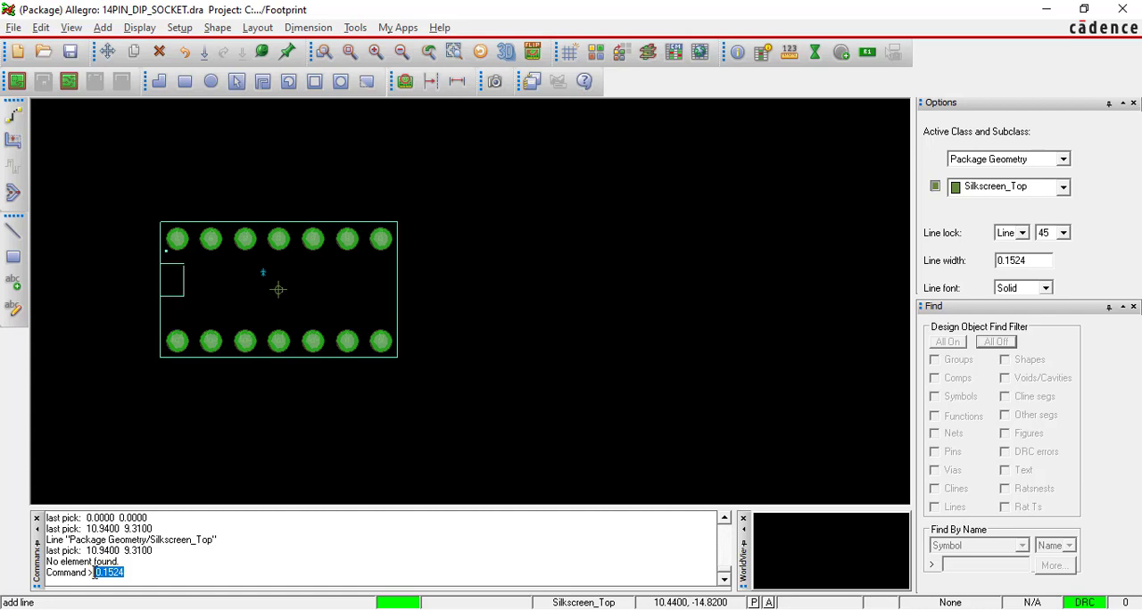
key("BackSpace")
type("x 0 0")
key("Return")
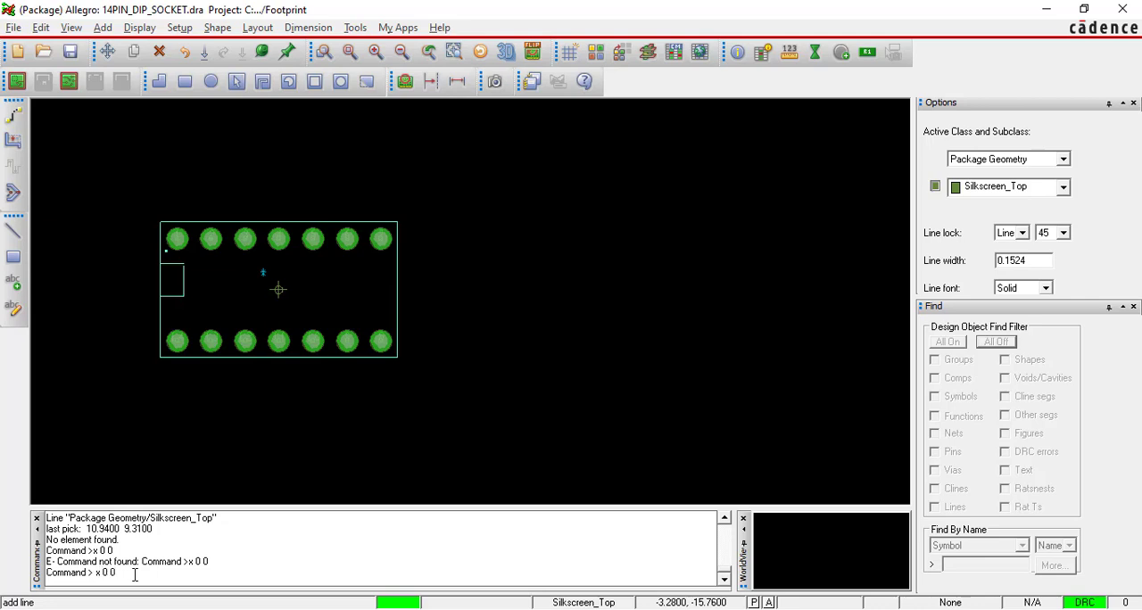
key("Return")
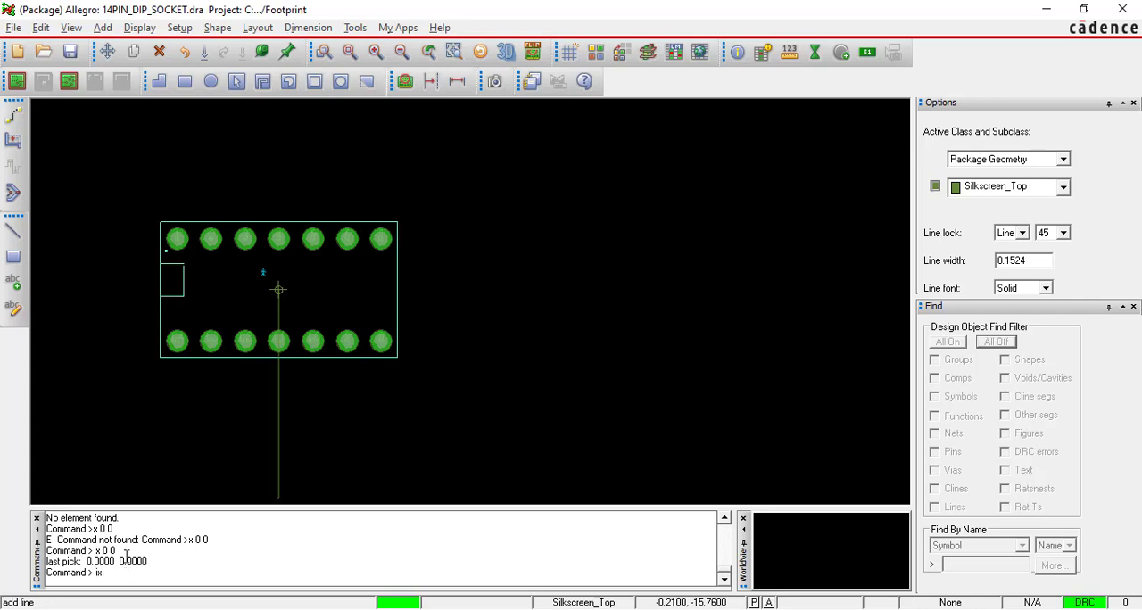
Check the calculated X value in the Word document and draw the outline's first horizontal segment in Allegro with "ix 18.44".
key("alt+Tab")
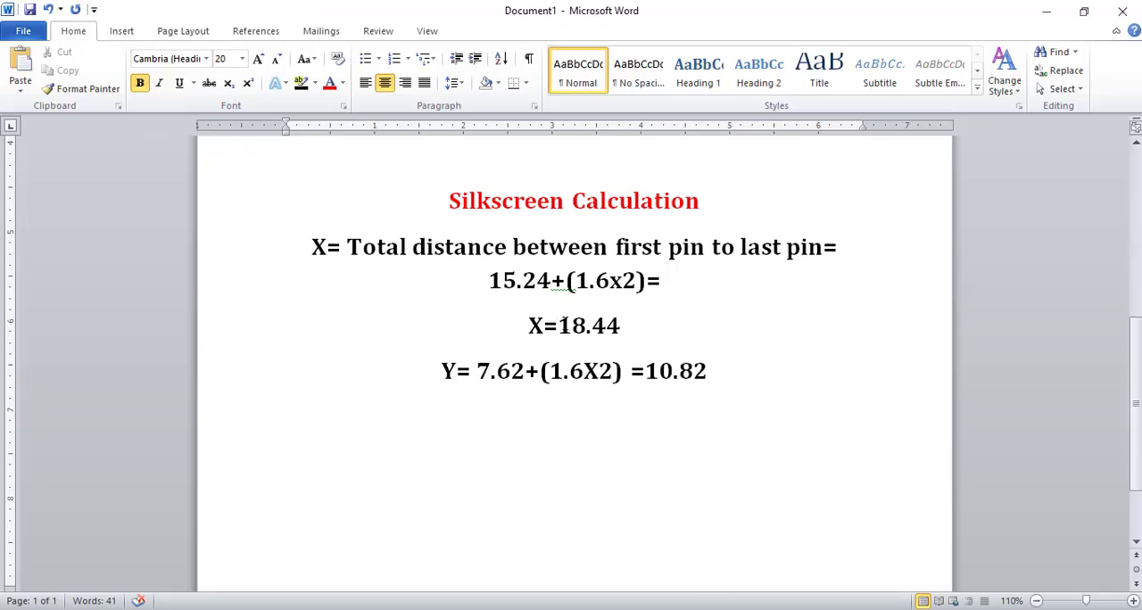
key("alt+Tab")
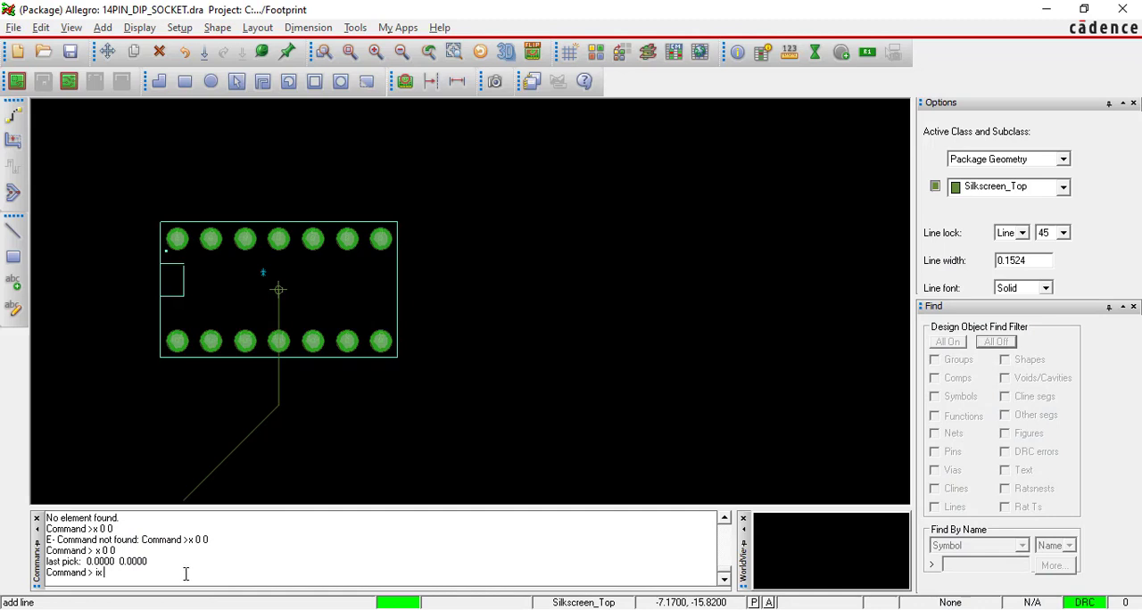
type("ix 18.44")
key("Return")
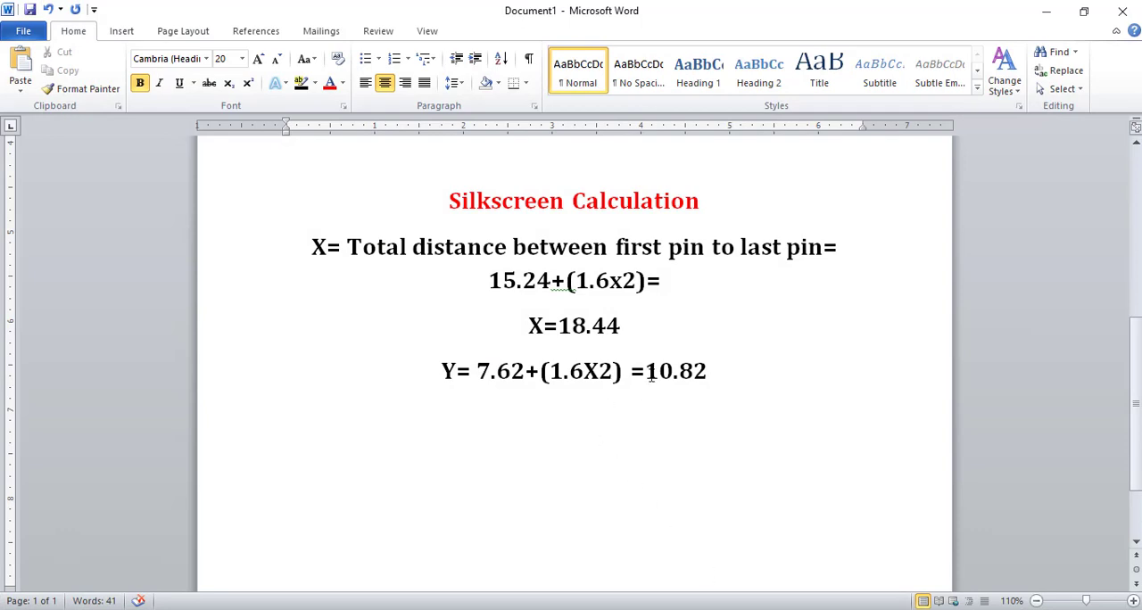
Copy the calculated Y value from the Word document and draw the vertical segment in Allegro with "iy 10.82".
left_click(650, 372)
left_click_drag(652, 371, 719, 371)
key("ctrl+c")
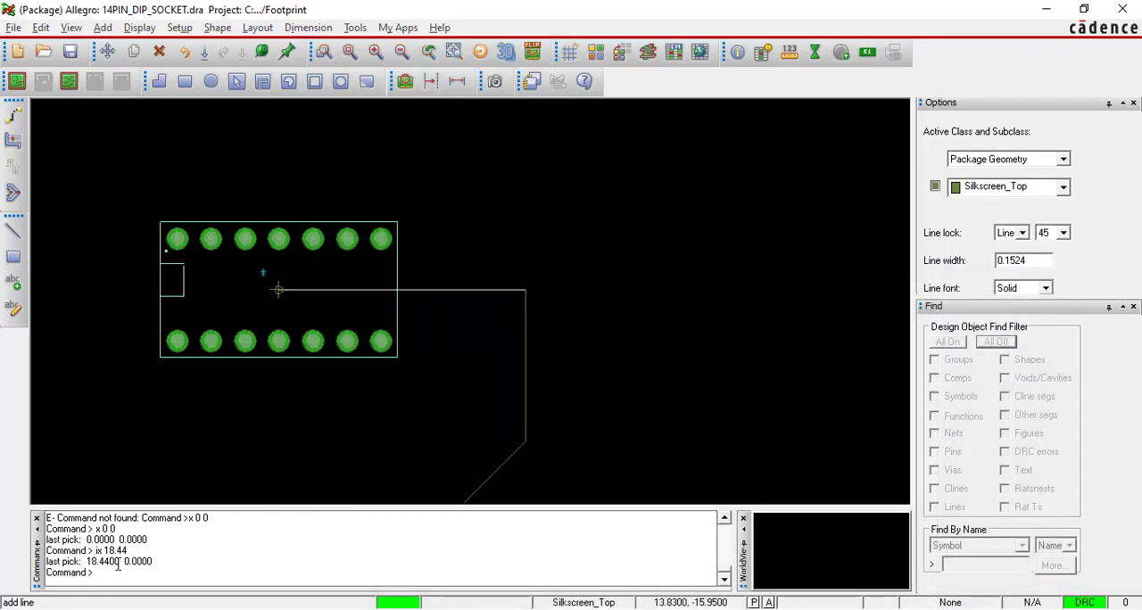
type("iy")
key("ctrl+v")
key("Return")
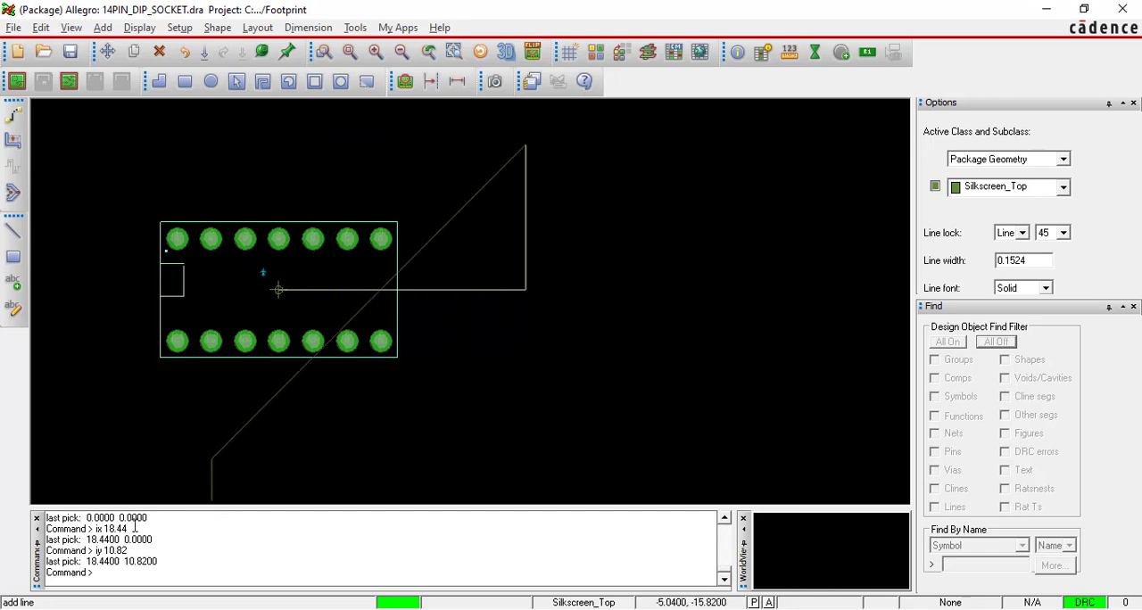
Draw the opposite horizontal segment with "ix -18.44", close the outline at the origin with "x 0 0", and finish the line.
left_click_drag(129, 528, 94, 529)
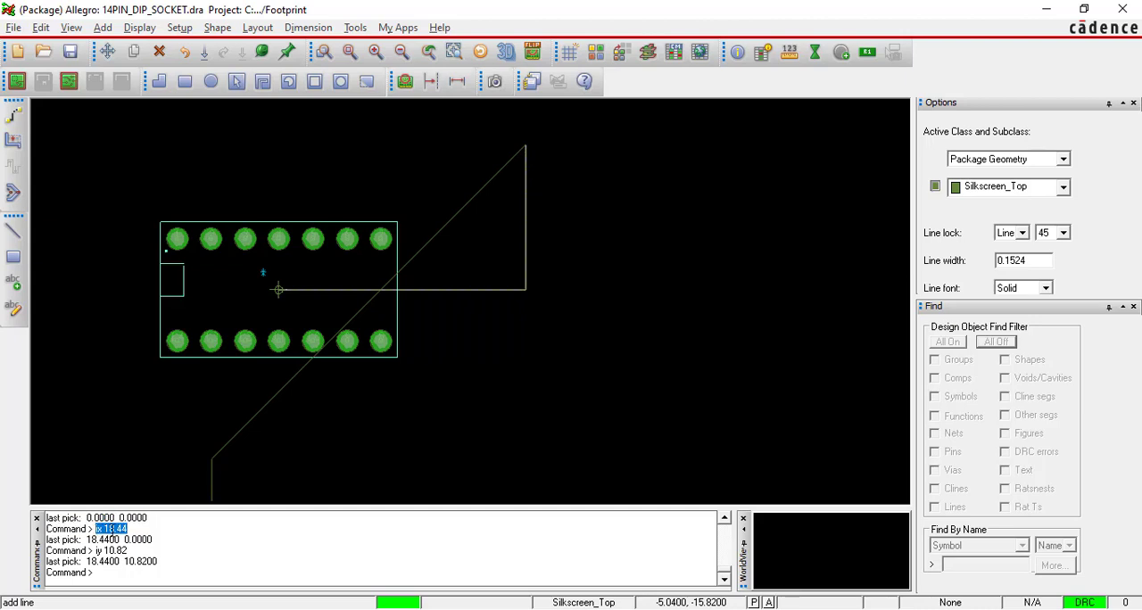
left_click(112, 575)
key("Return")
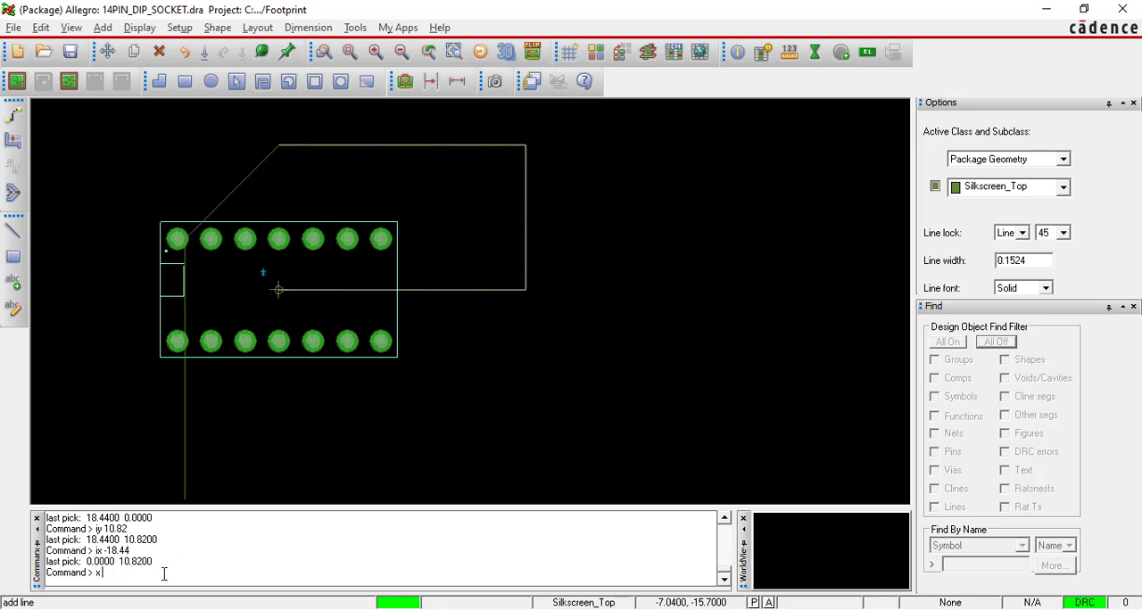
key("Return")
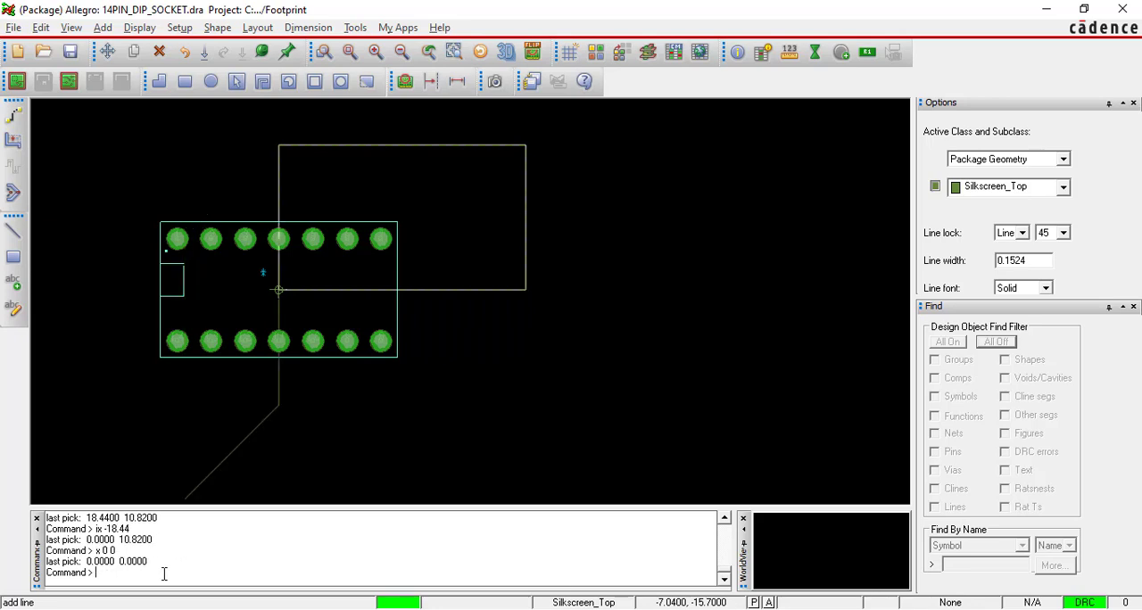
right_click(153, 166)
left_click(190, 176)
Move the silkscreen outline by its Body Center to the origin using "x 0 0" and finish the move.
left_click(108, 52)
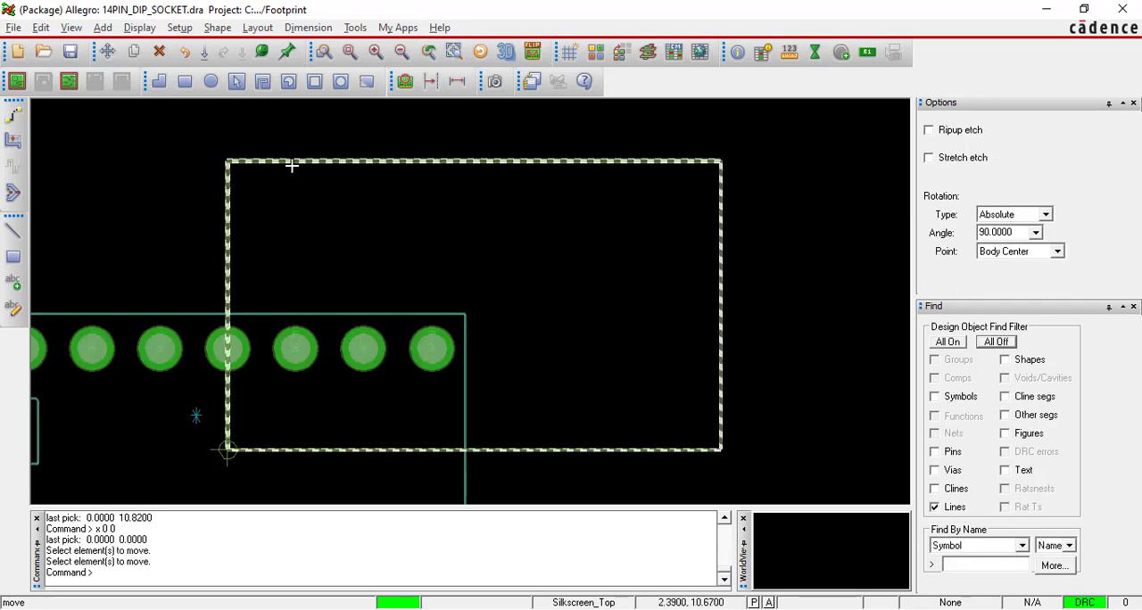
left_click(108, 51)
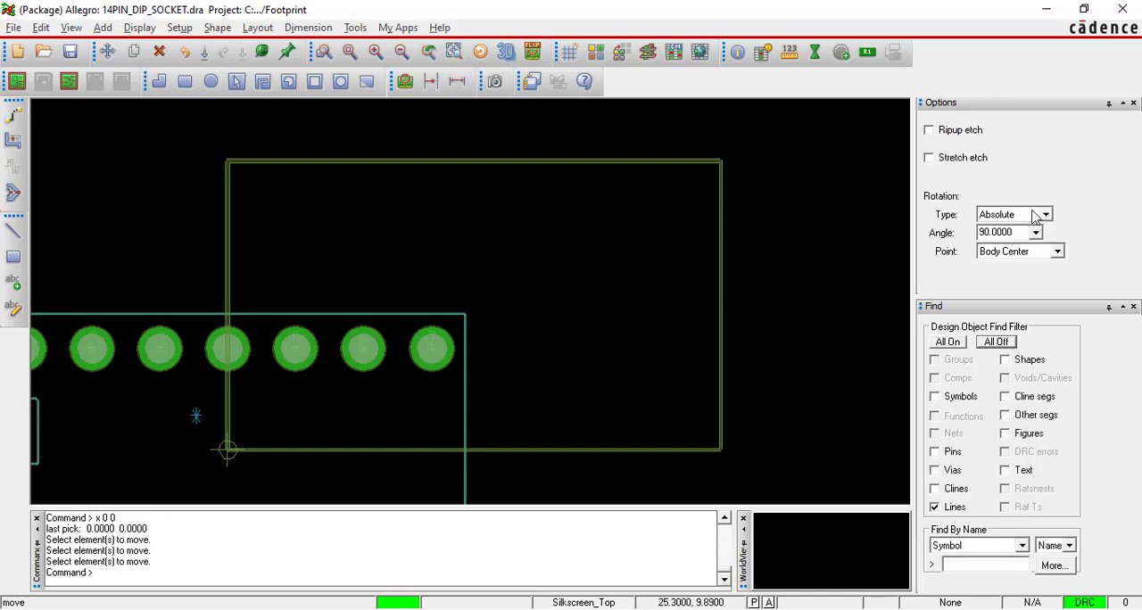
left_click(1057, 251)
left_click(1057, 251)
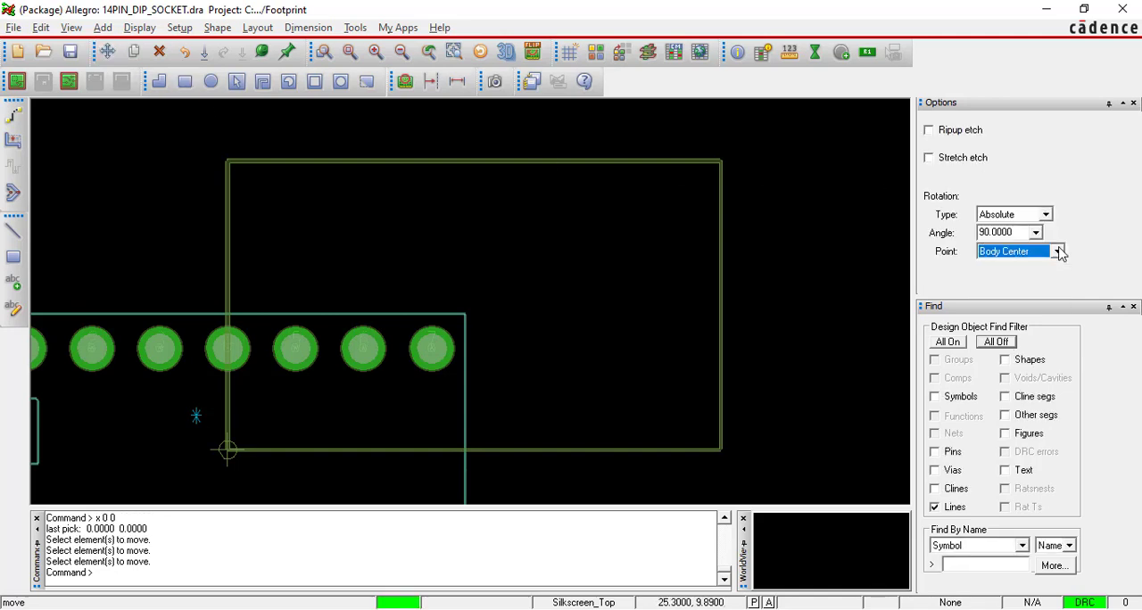
left_click(1057, 250)
left_click(1022, 278)
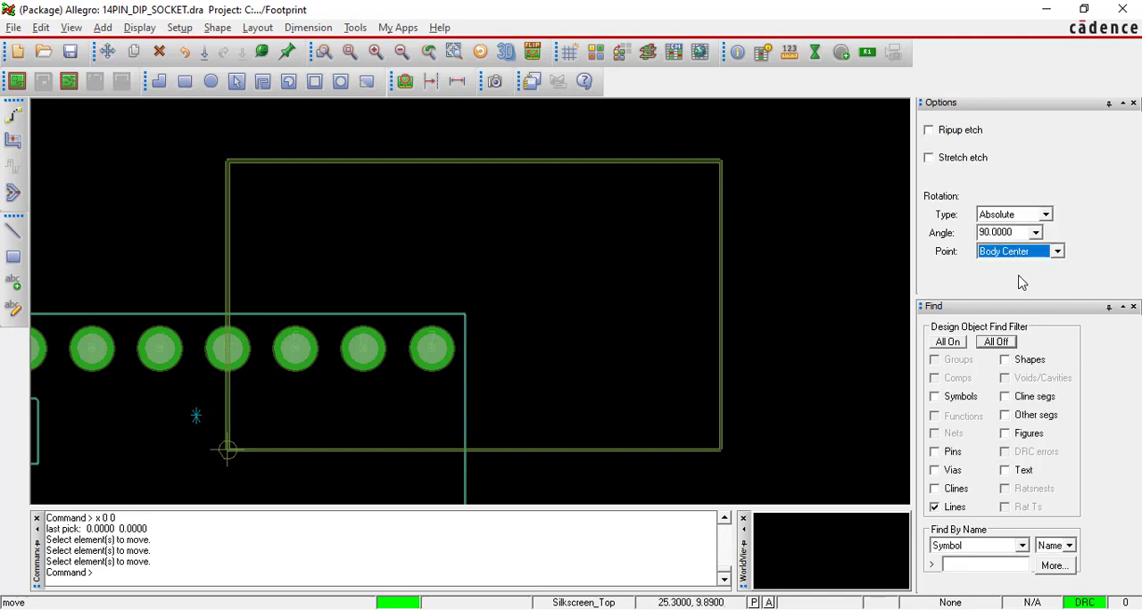
left_click(556, 162)
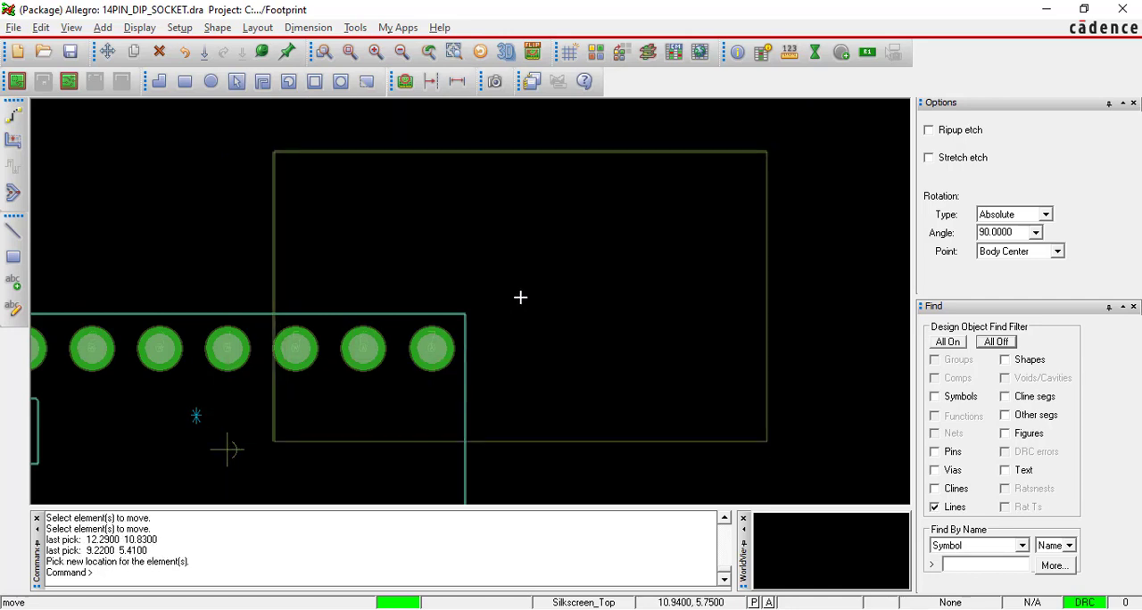
scroll(520, 297, "down", 2)
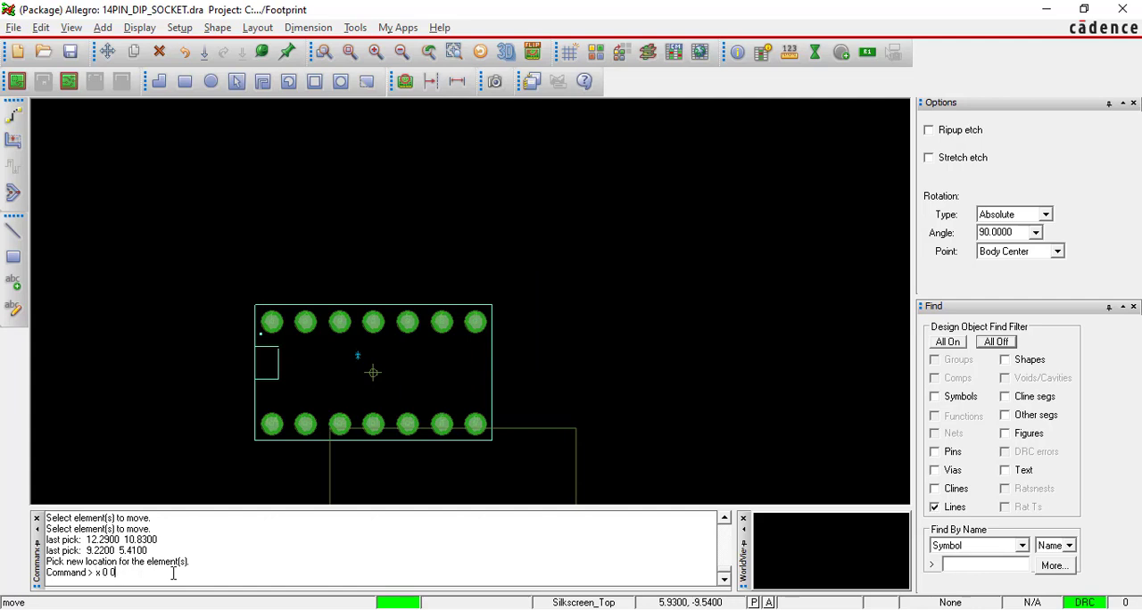
key("Return")
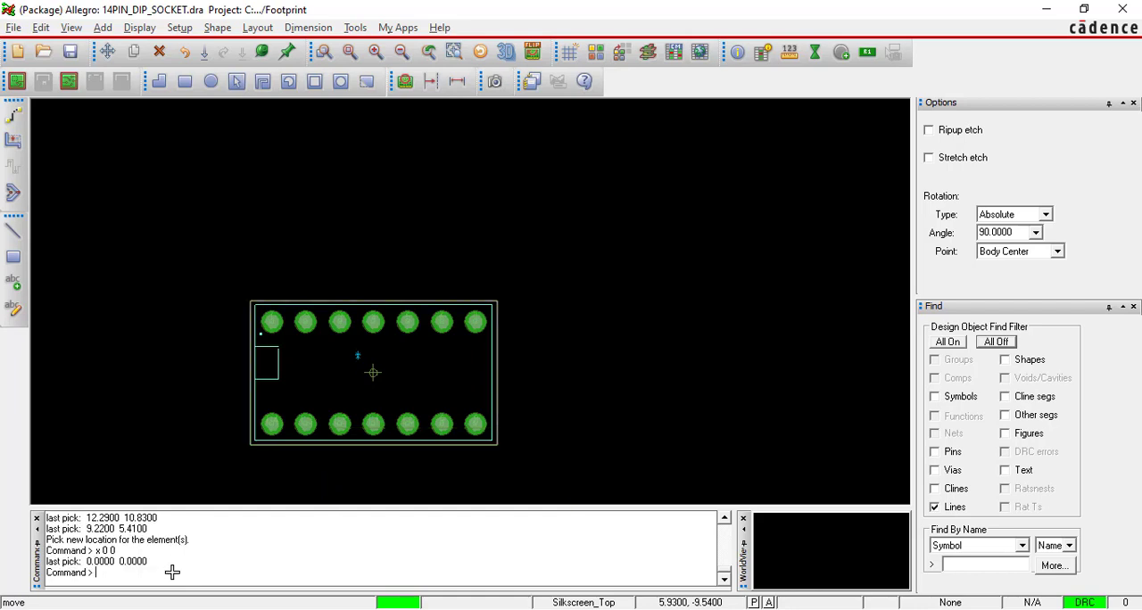
right_click(318, 245)
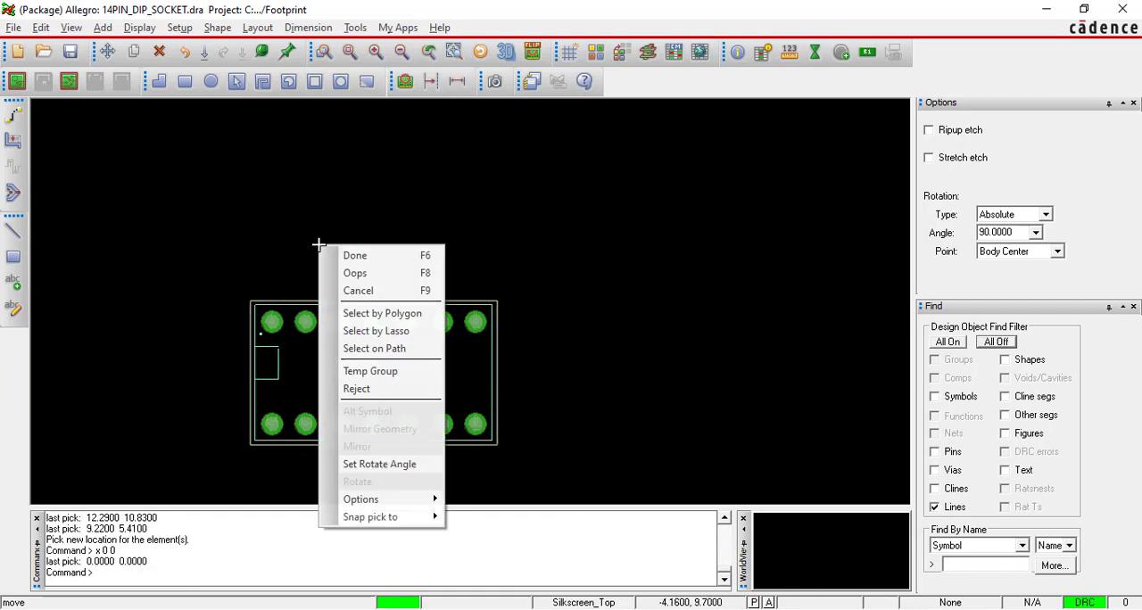
left_click(348, 256)
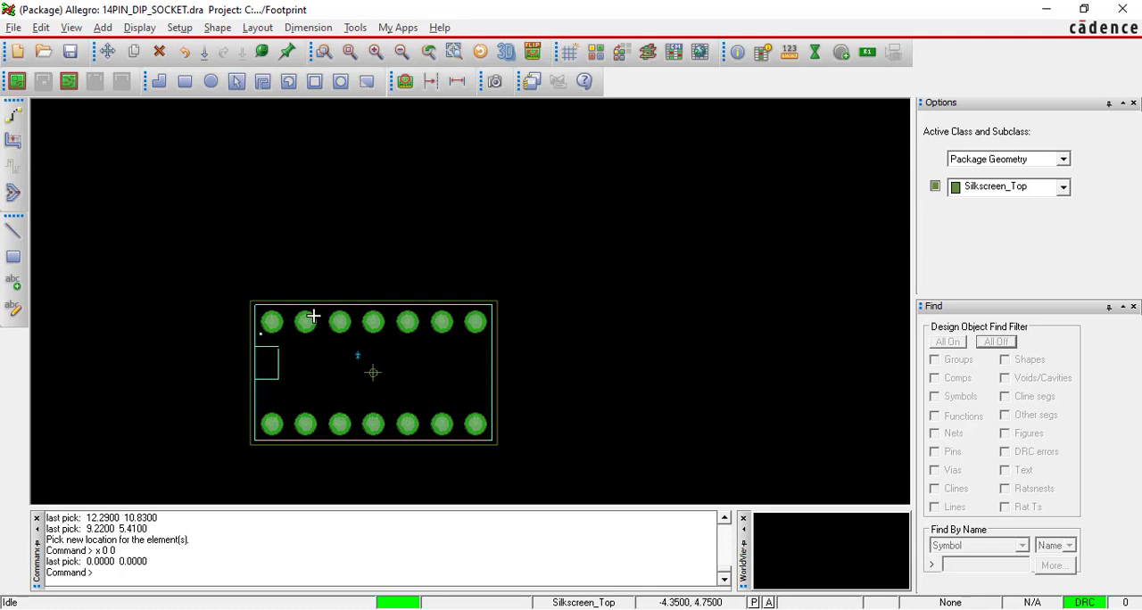
Start a new line on Package Geometry / Silkscreen_Top with a line width of 0.1524 for the silkscreen notch.
scroll(300, 331, "up", 3)
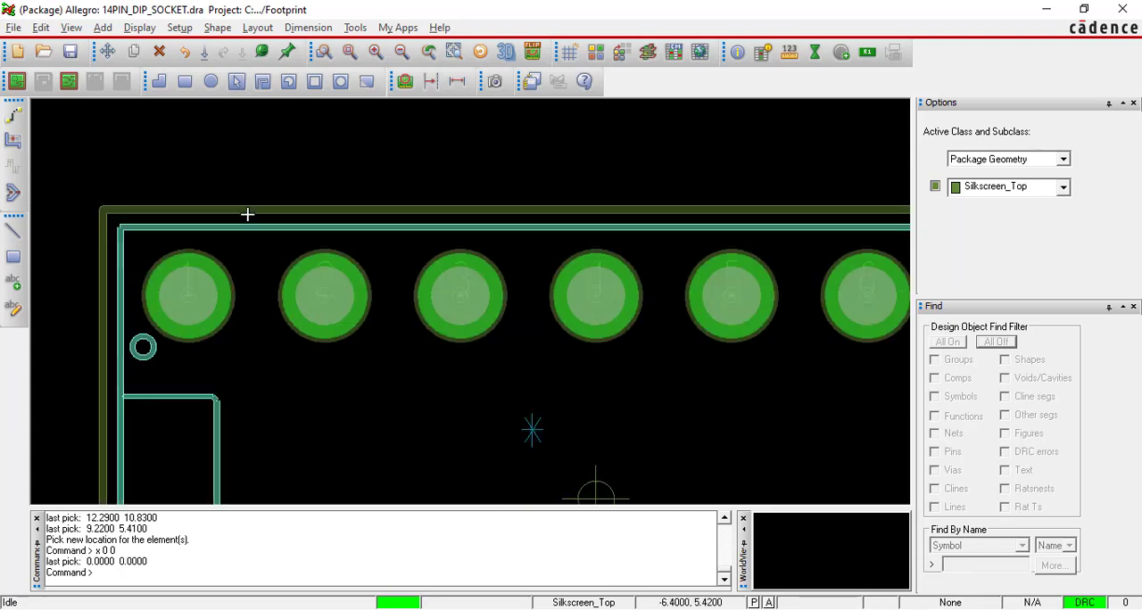
scroll(250, 223, "up", 2)
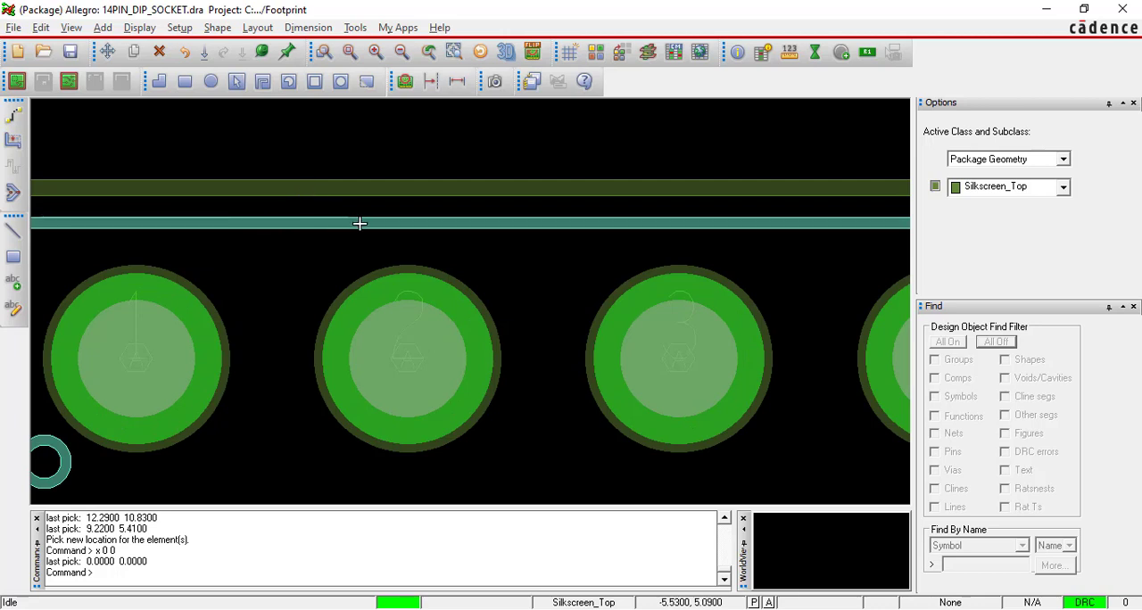
scroll(359, 223, "down", 3)
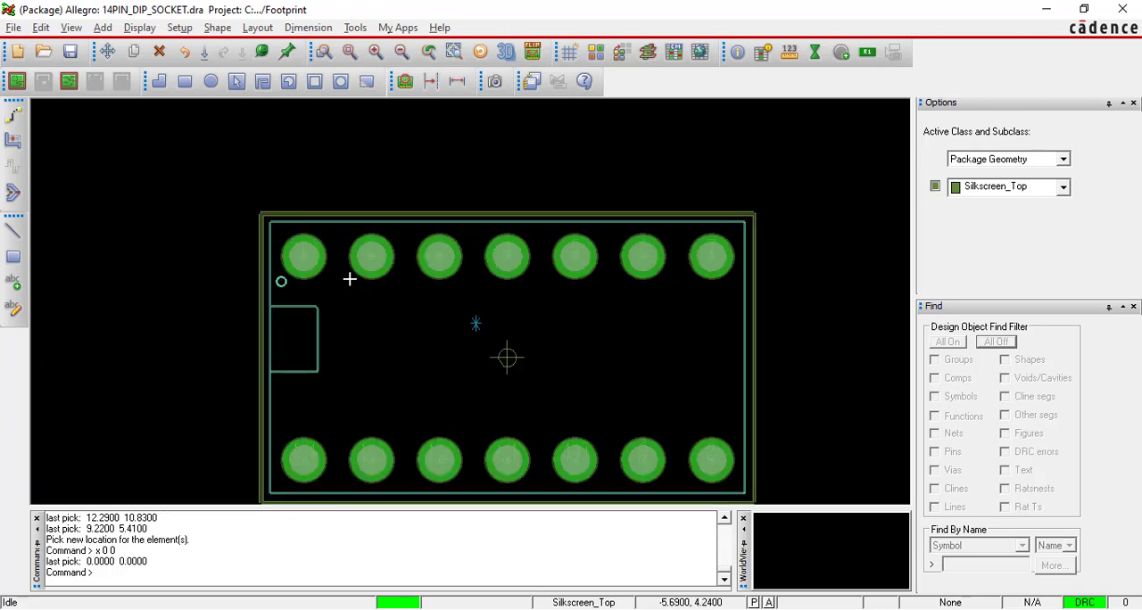
middle_click_drag(266, 335, 311, 313)
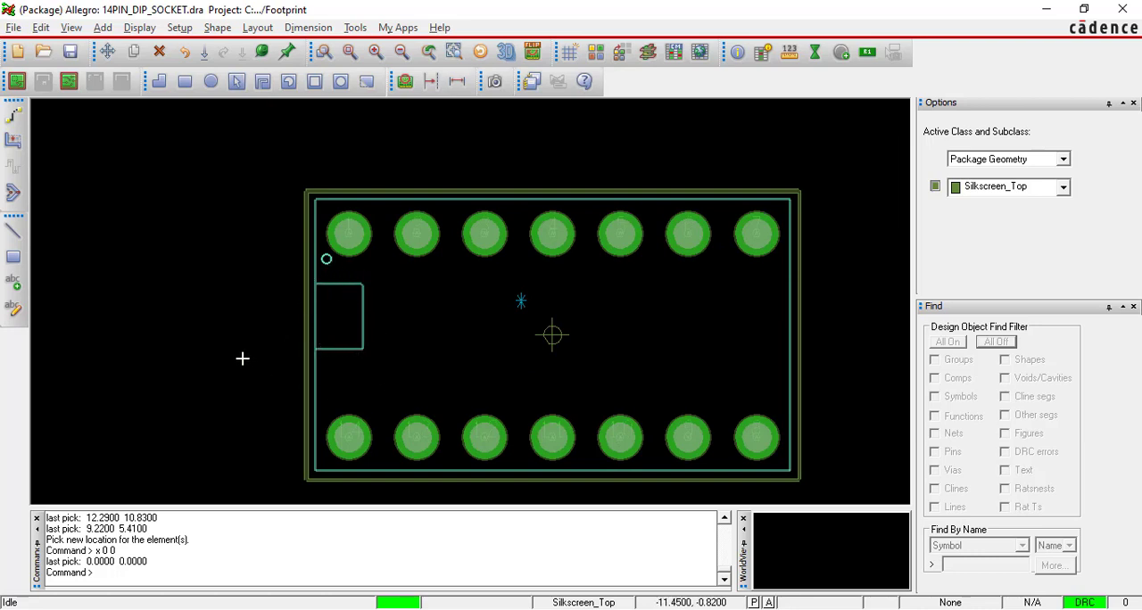
left_click(13, 231)
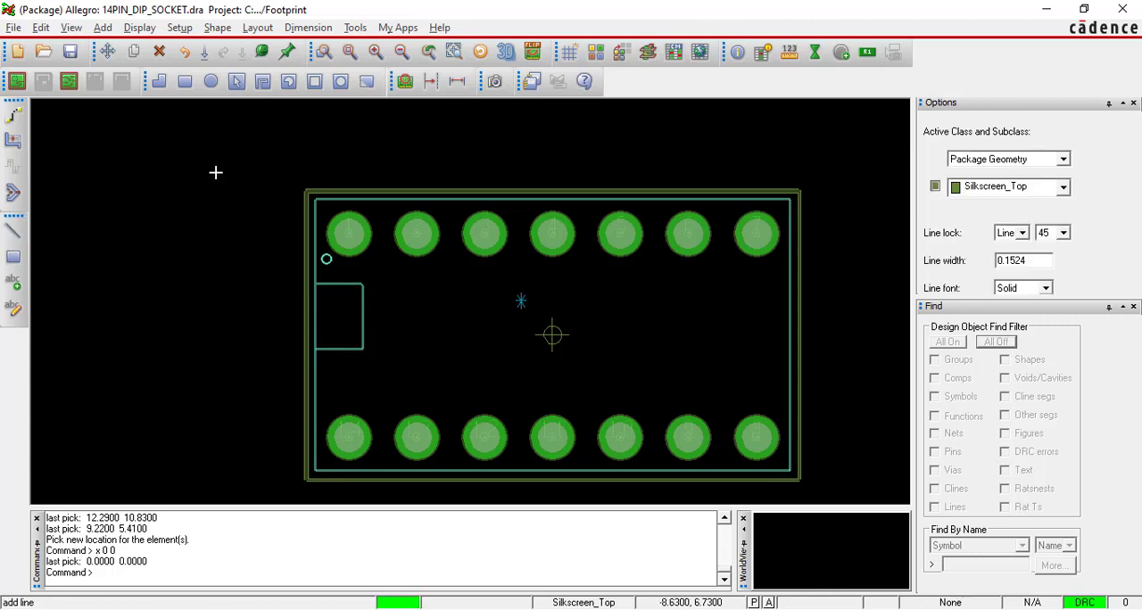
left_click(100, 23)
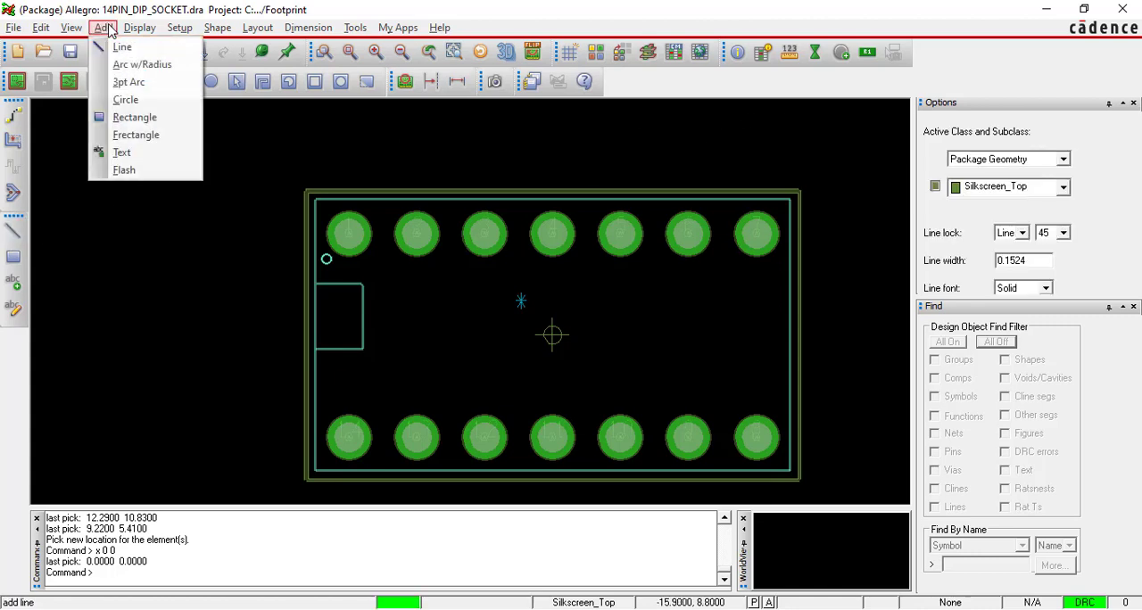
left_click(121, 46)
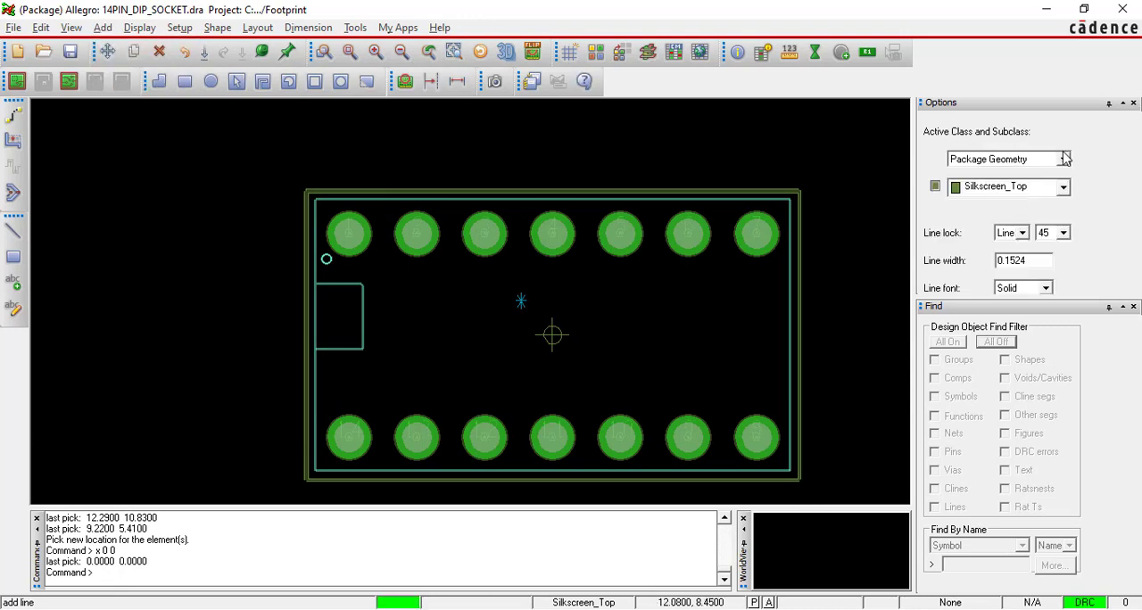
left_click(1064, 159)
left_click(988, 242)
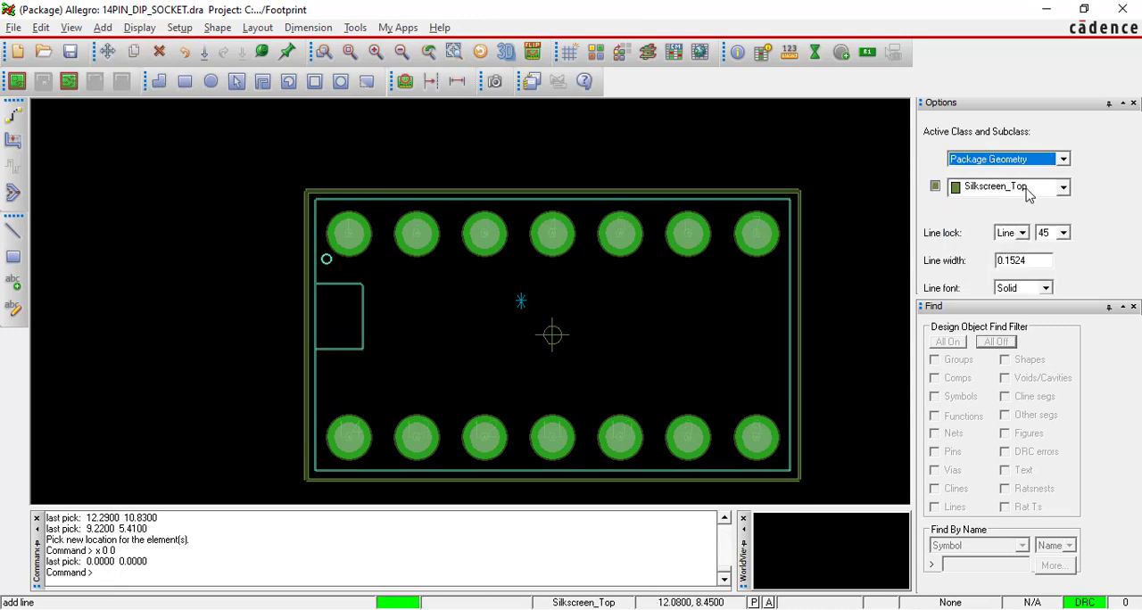
left_click(1062, 188)
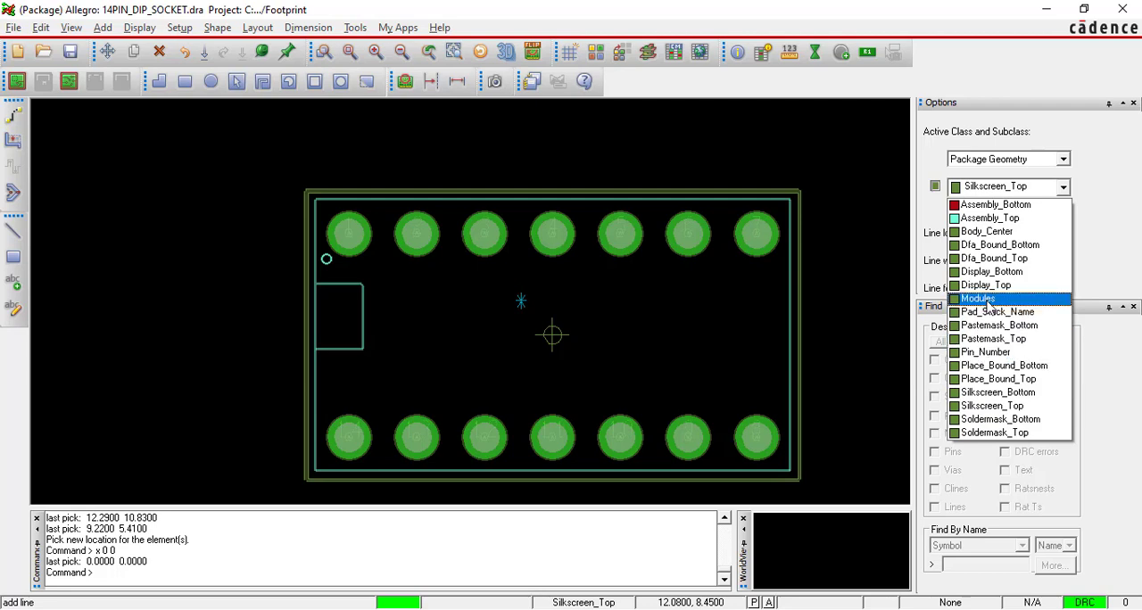
left_click(1008, 407)
double_click(1013, 260)
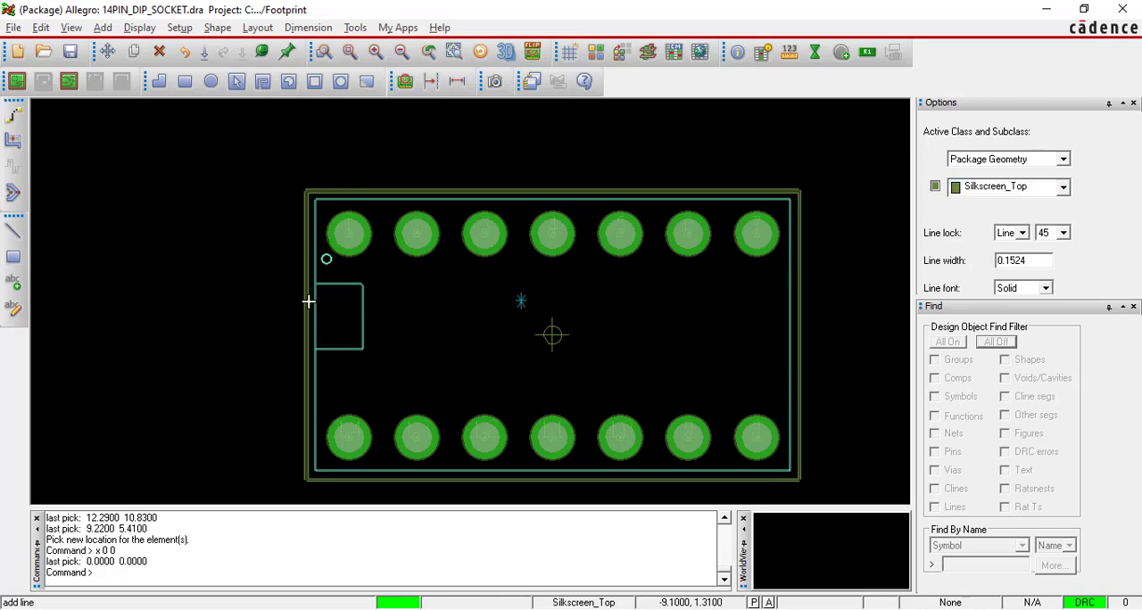
Draw the notch's upper edge from the outline's left side at about -9.23, 1.85, its chamfered corner, and the vertical segment down to about -6.45, -0.15.
scroll(307, 300, "up", 4)
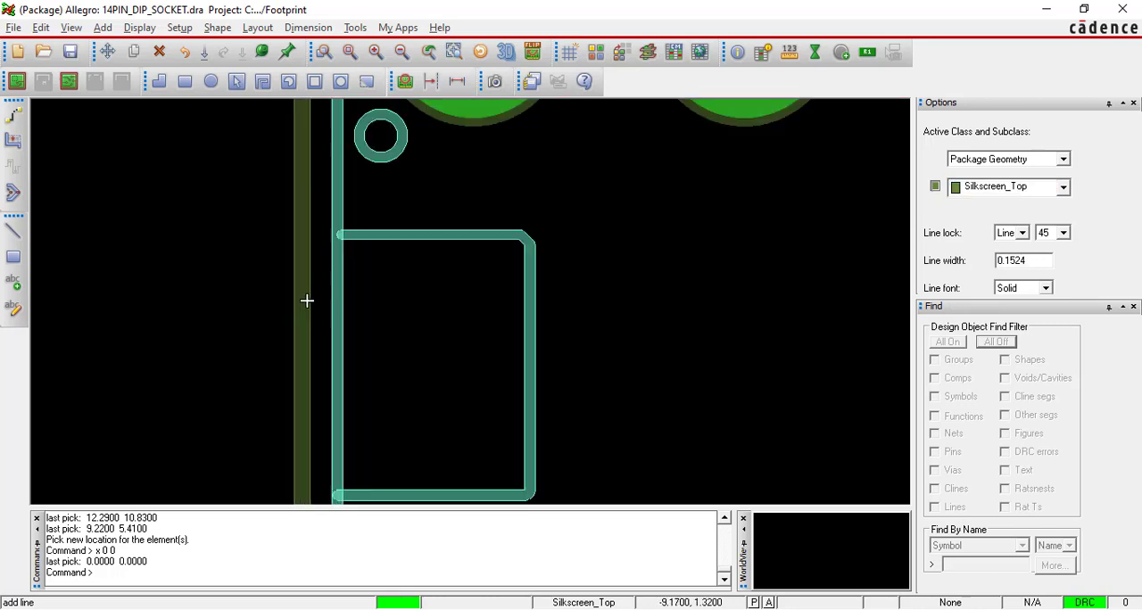
left_click(302, 242)
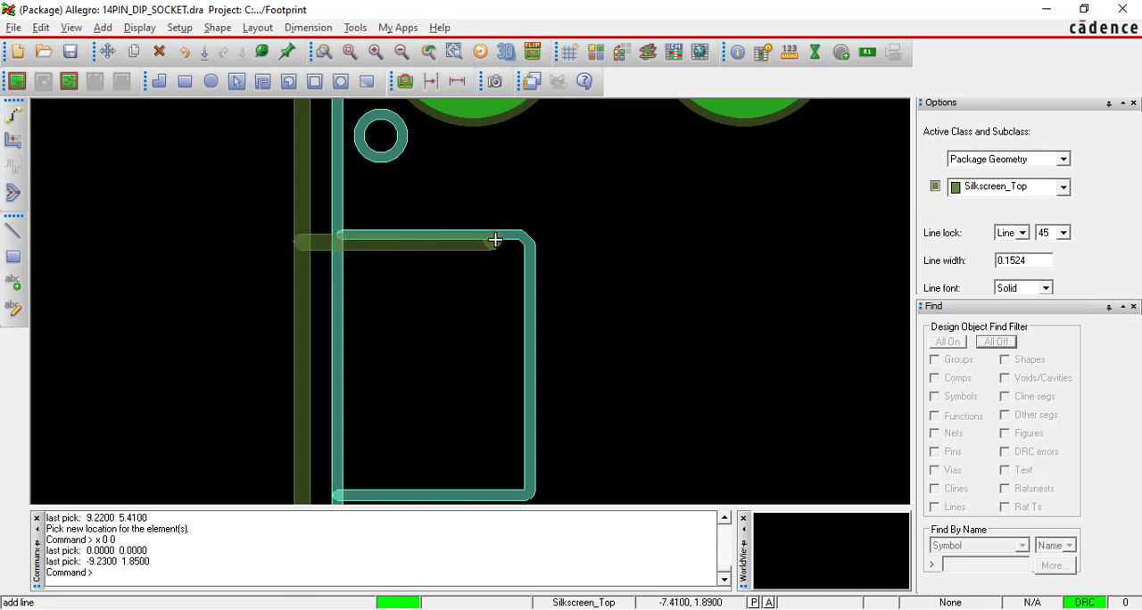
left_click(552, 257)
left_click(591, 295)
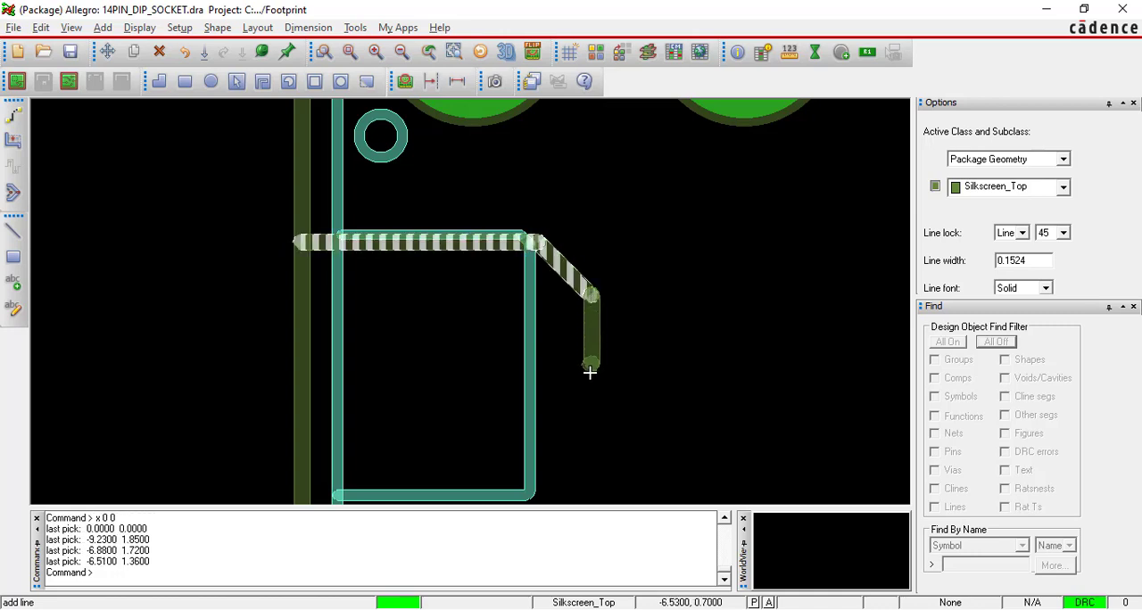
left_click(597, 456)
scroll(597, 430, "down", 2)
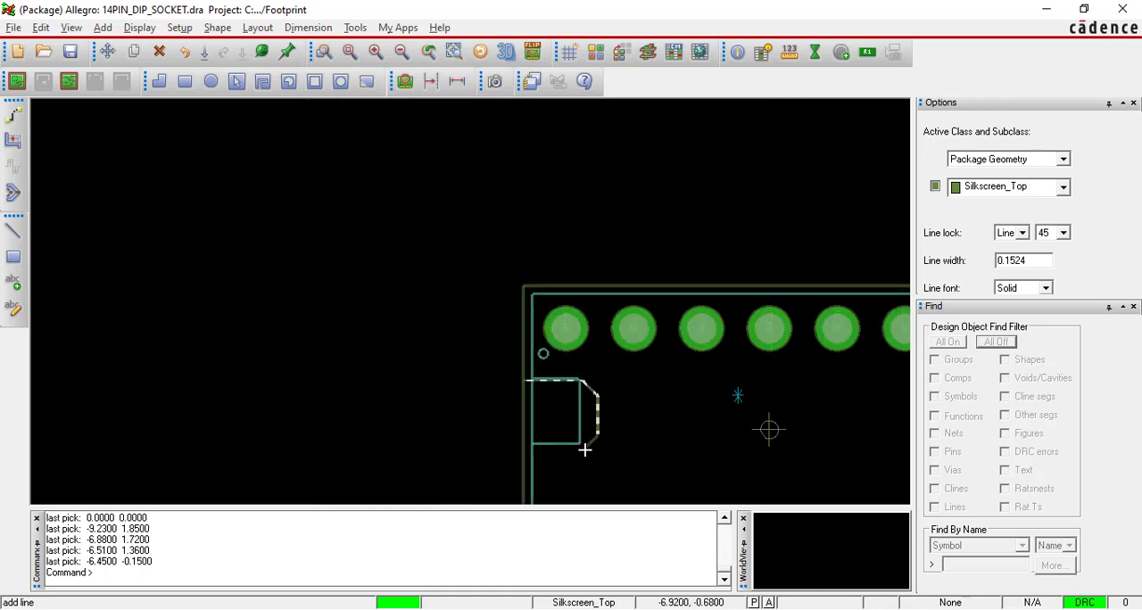
Draw the notch's lower chamfer to about -7.02, -0.68, run the lower edge back to the outline at about -9.21, -0.68, and finish the line.
left_click(582, 450)
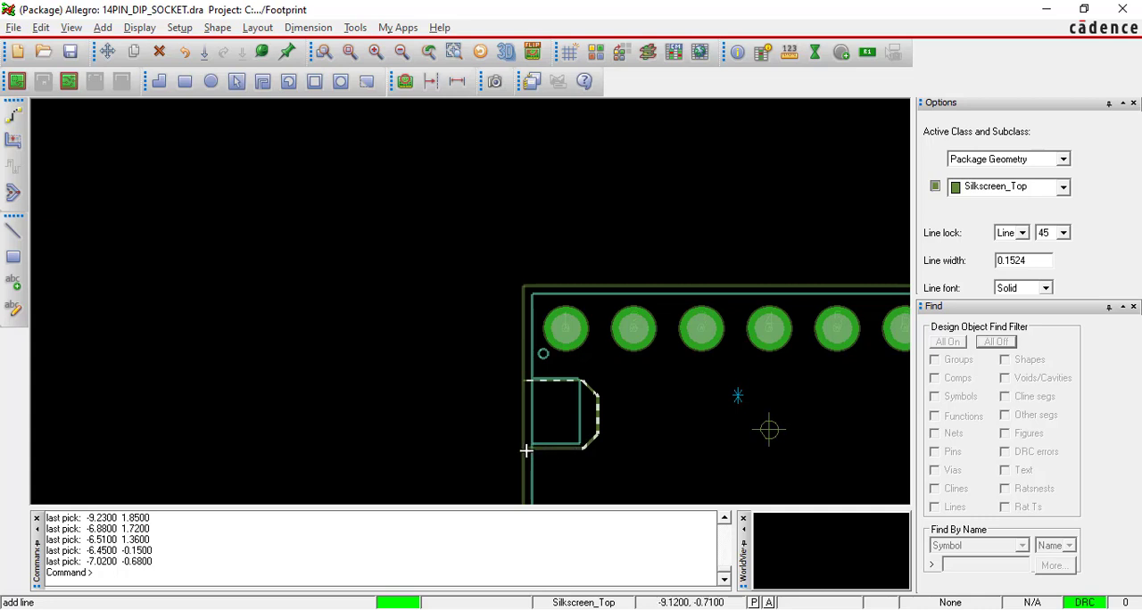
scroll(526, 451, "up", 2)
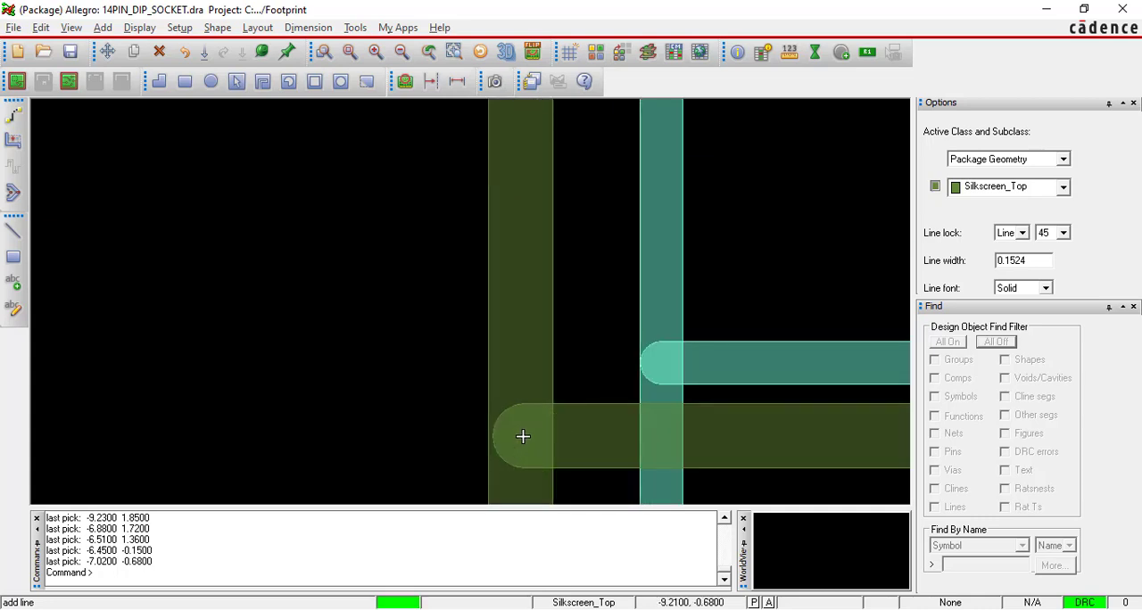
left_click(524, 434)
scroll(525, 434, "down", 2)
scroll(524, 435, "down", 2)
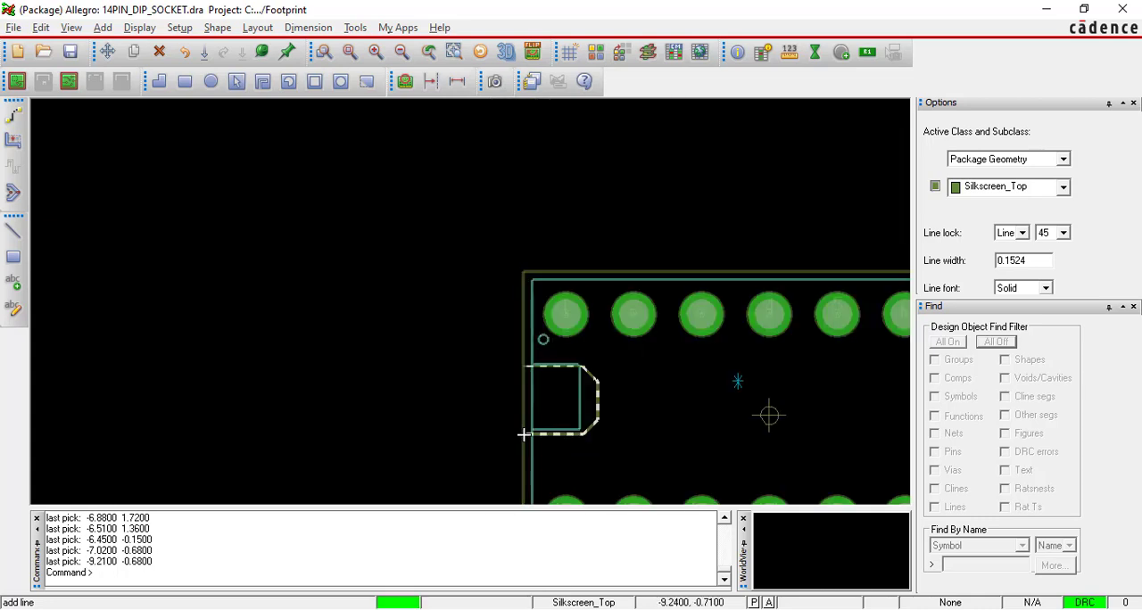
right_click(471, 322)
left_click(505, 333)
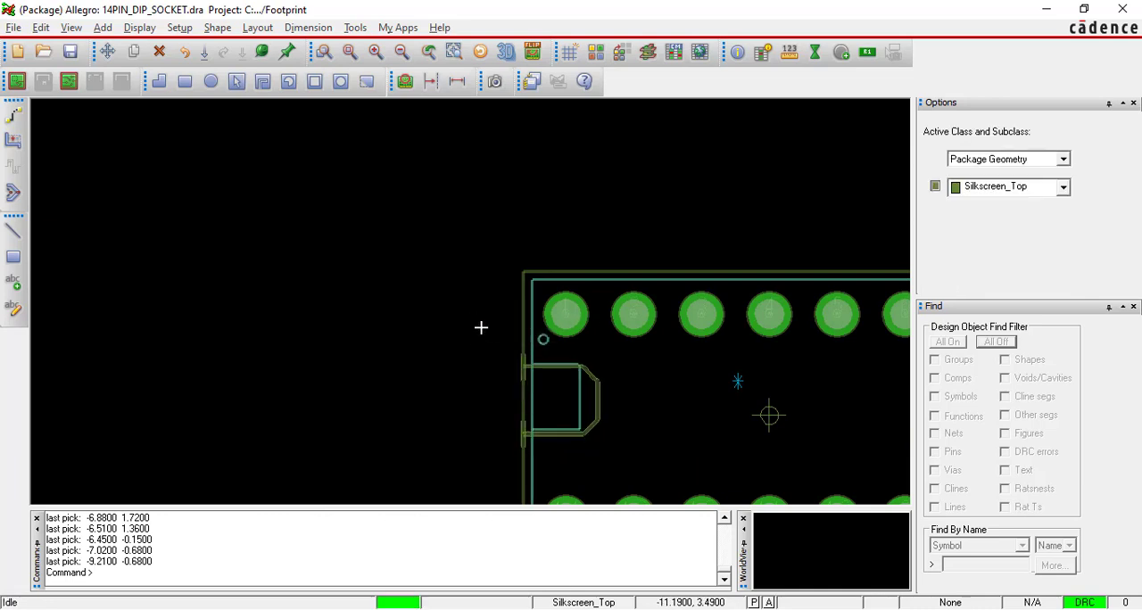
Use vertex editing to align the end of the notch's upper edge with the silkscreen outline at about -9.22, 1.85.
scroll(544, 378, "up", 5)
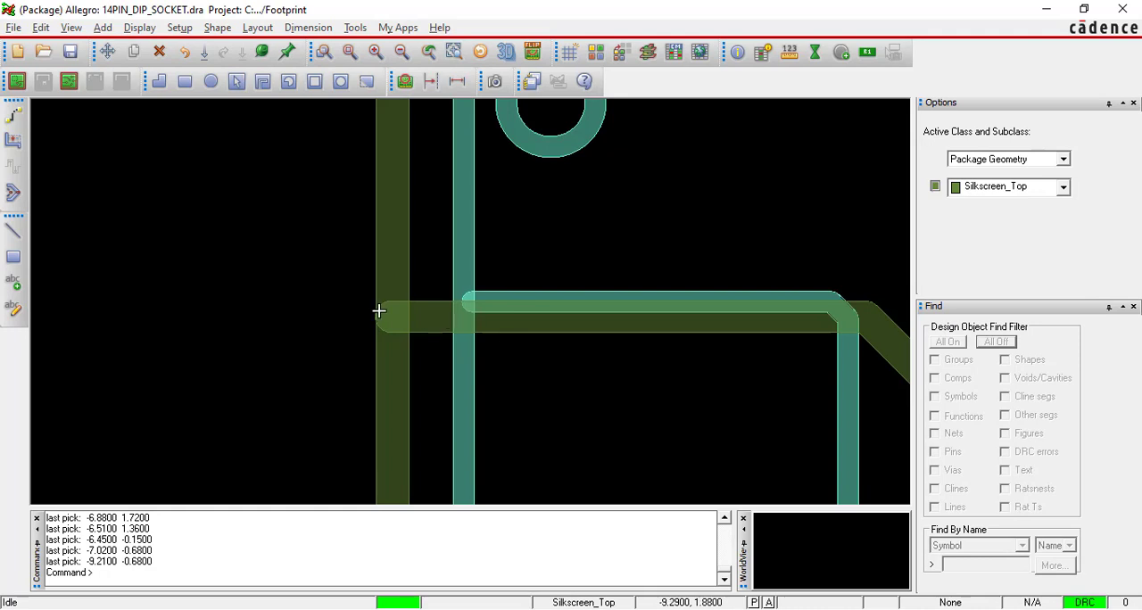
scroll(367, 314, "up", 5)
scroll(367, 314, "down", 5)
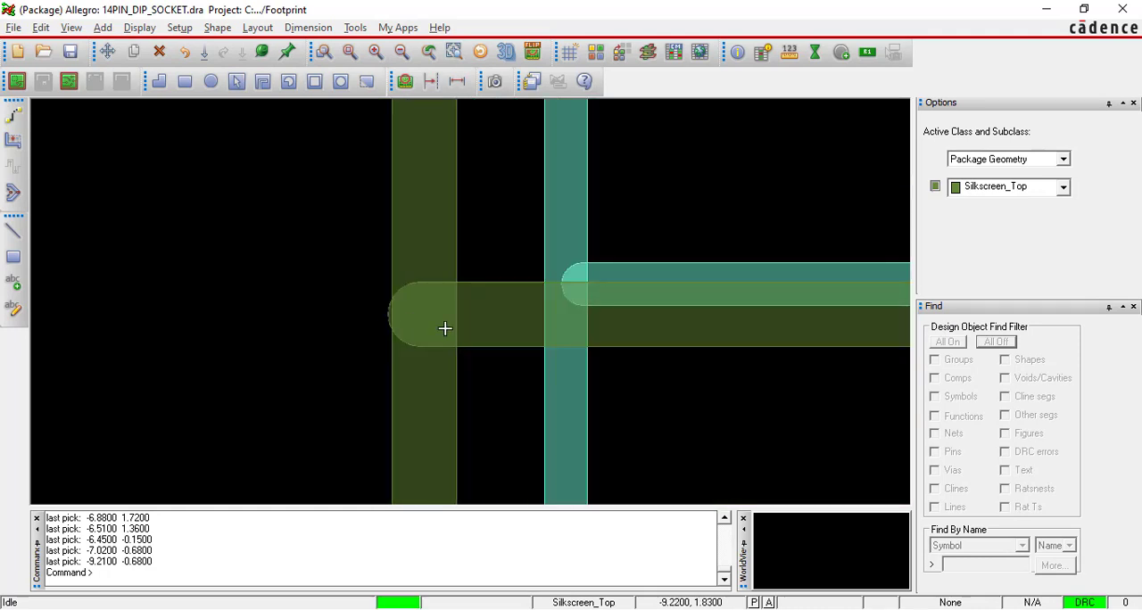
scroll(420, 327, "up", 3)
left_click(13, 192)
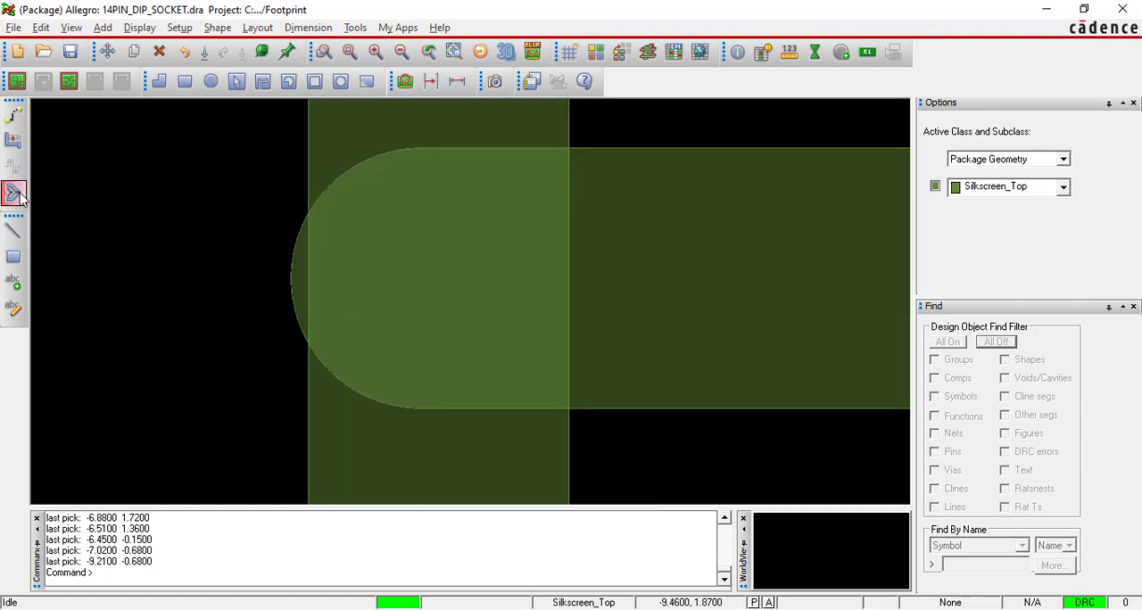
left_click(293, 273)
left_click(302, 274)
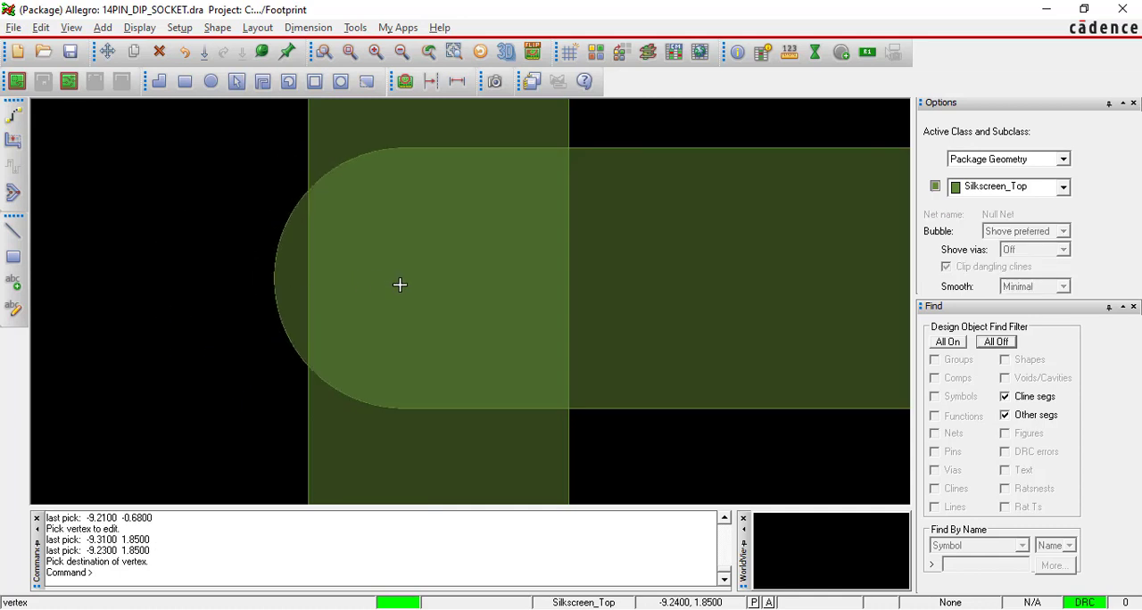
left_click(457, 293)
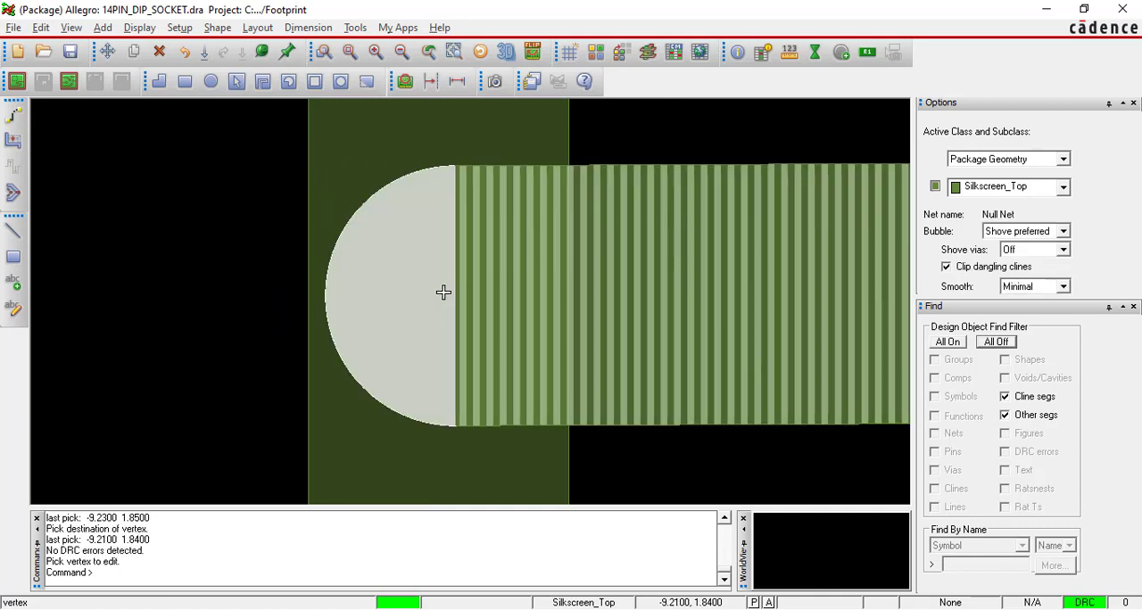
left_click(426, 288)
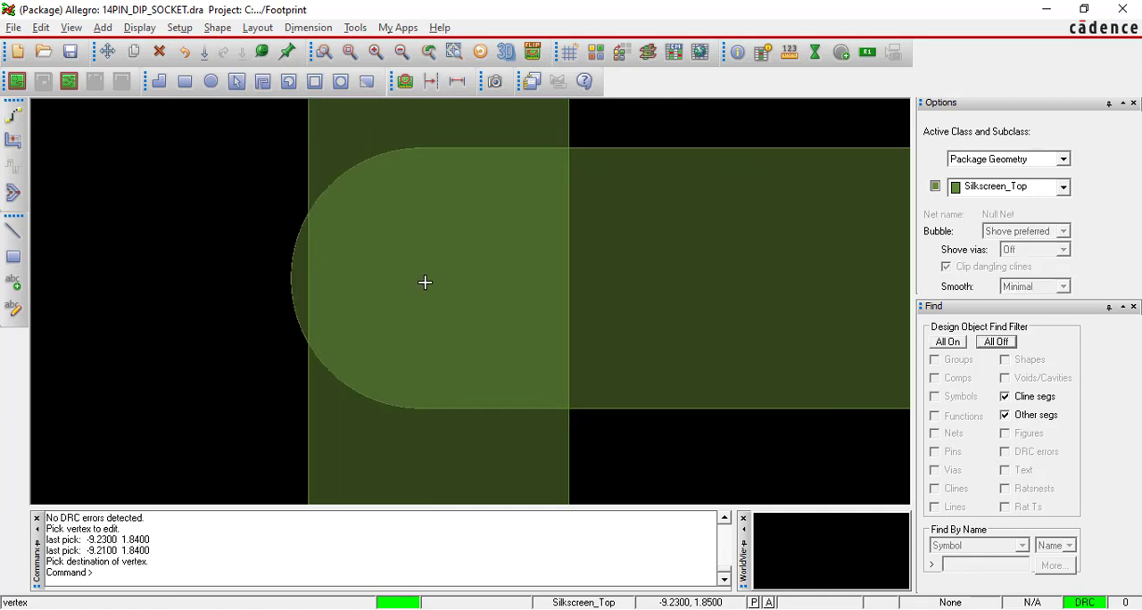
left_click(440, 284)
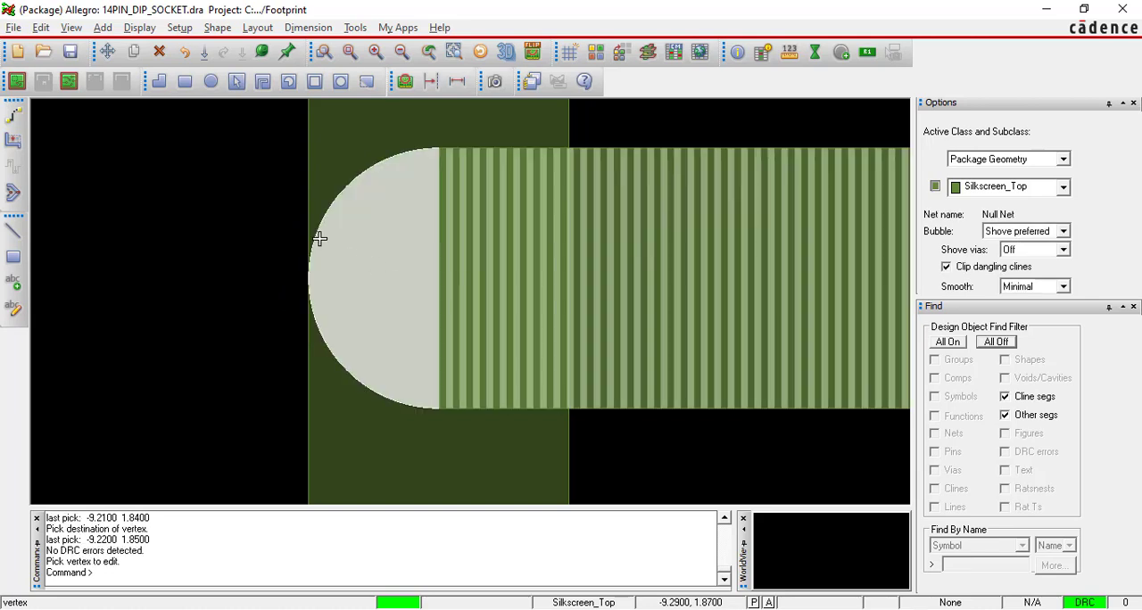
left_click(250, 215)
scroll(251, 215, "down", 3)
scroll(509, 164, "down", 4)
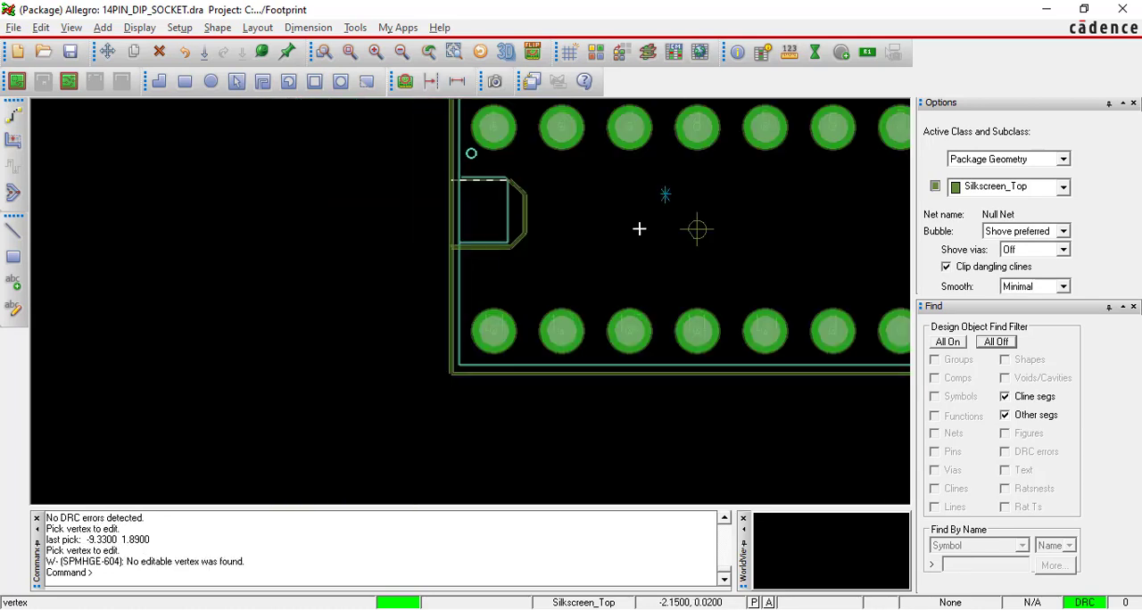
Draw a pin 1 marker circle on Package Geometry / Silkscreen_Top, centred at about -8.76, 4.87 with a radius of about 0.28 mm, and finish.
scroll(497, 116, "up", 2)
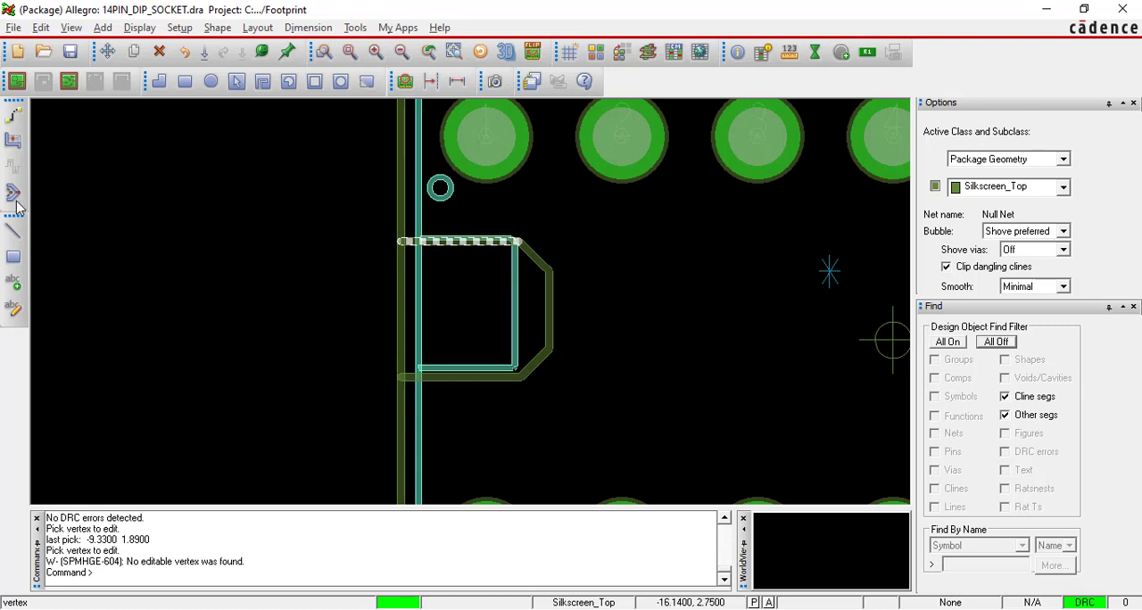
left_click(101, 30)
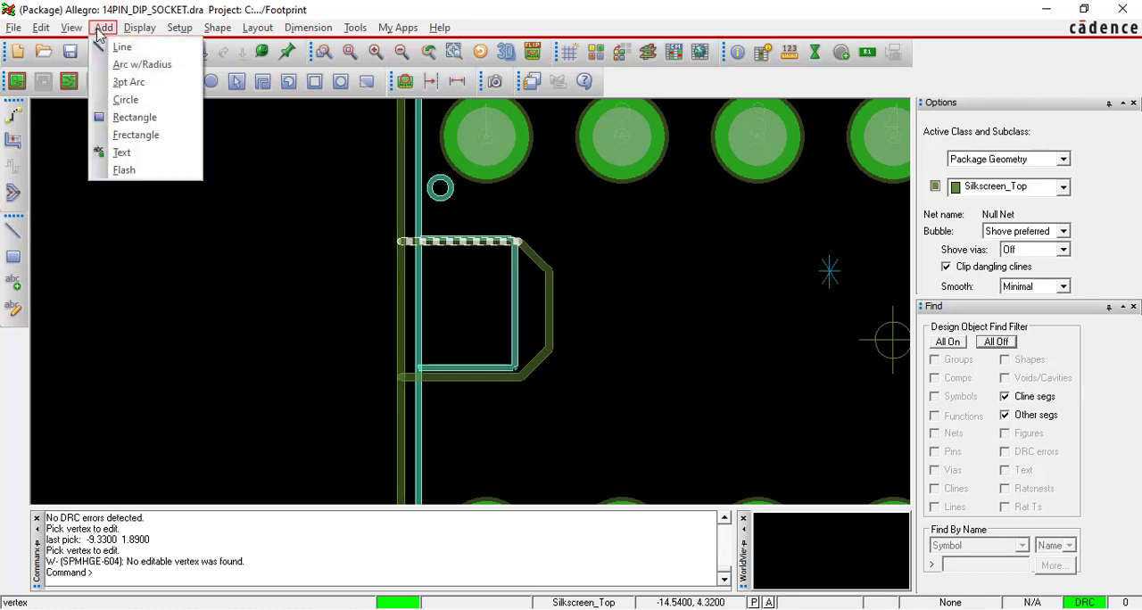
left_click(125, 99)
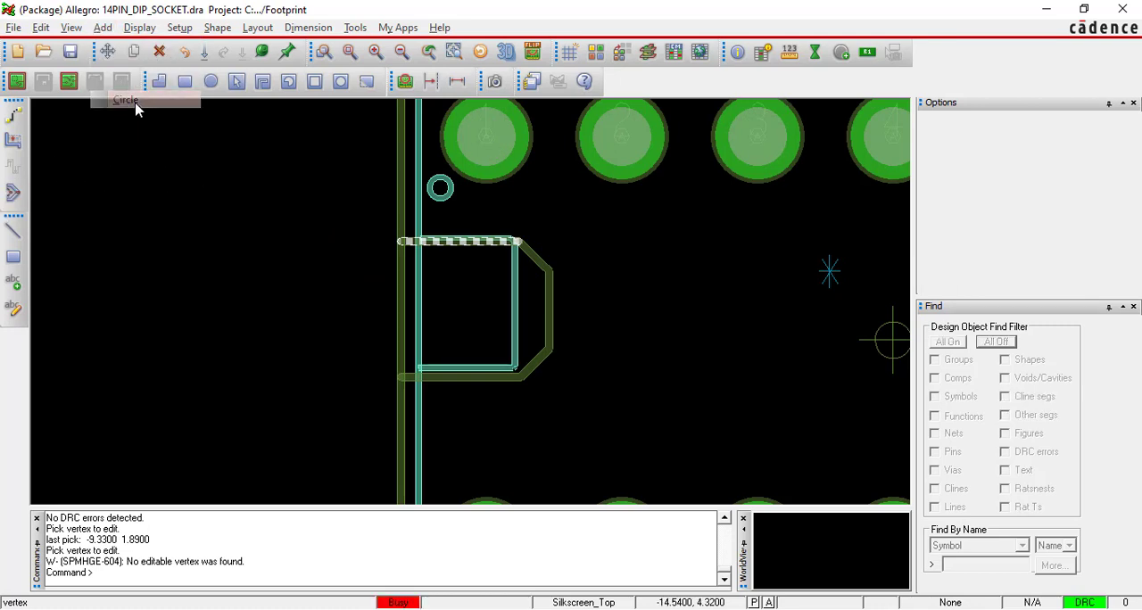
left_click(1053, 162)
left_click(1046, 179)
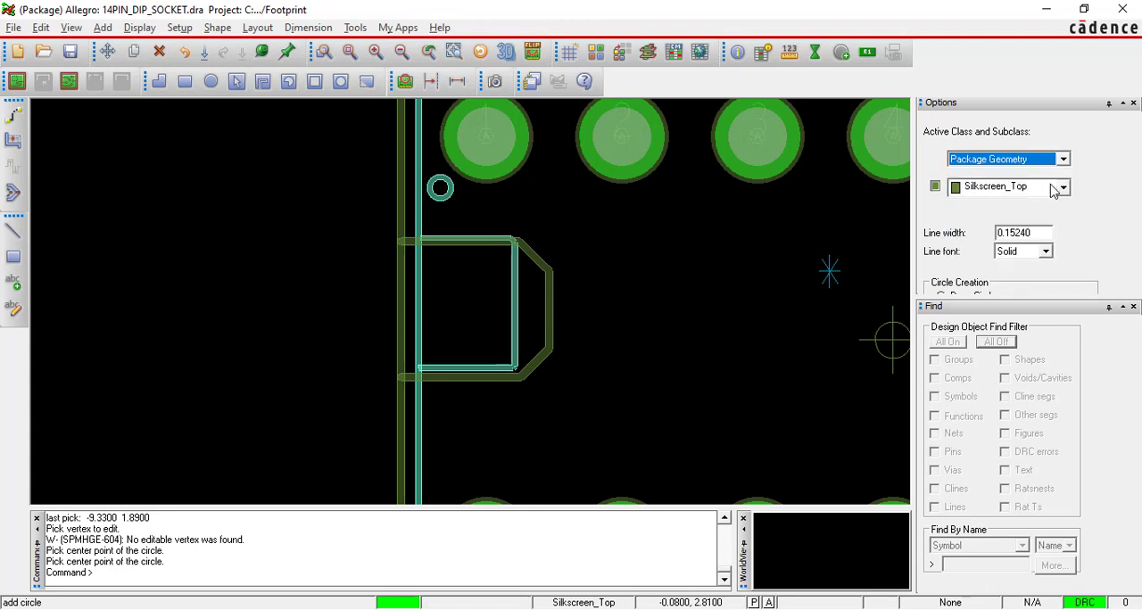
left_click(1056, 189)
left_click(1052, 188)
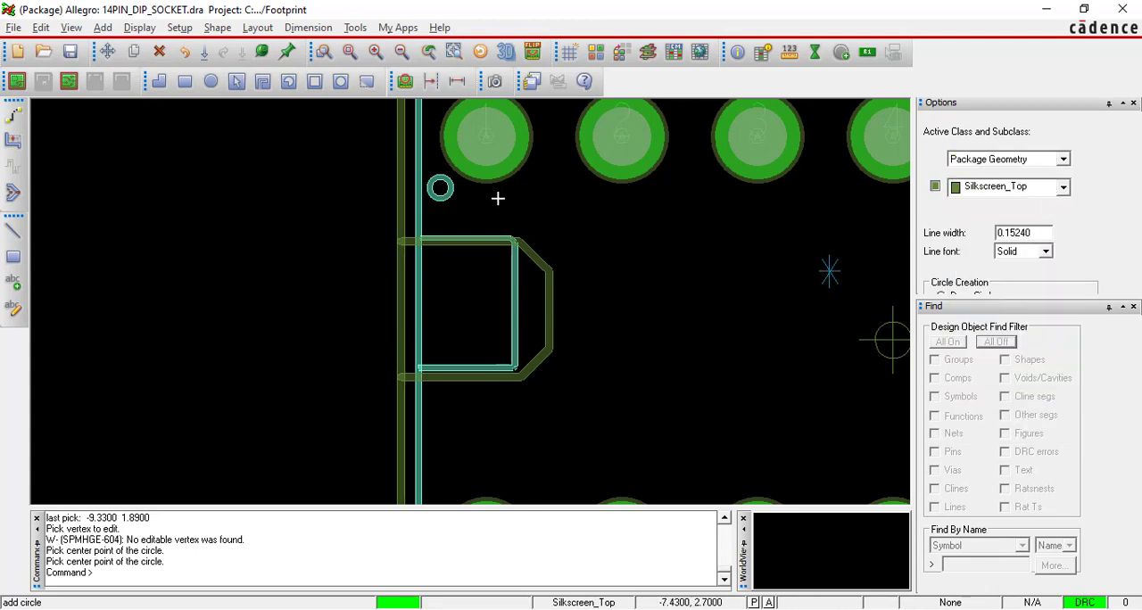
scroll(500, 143, "down", 2)
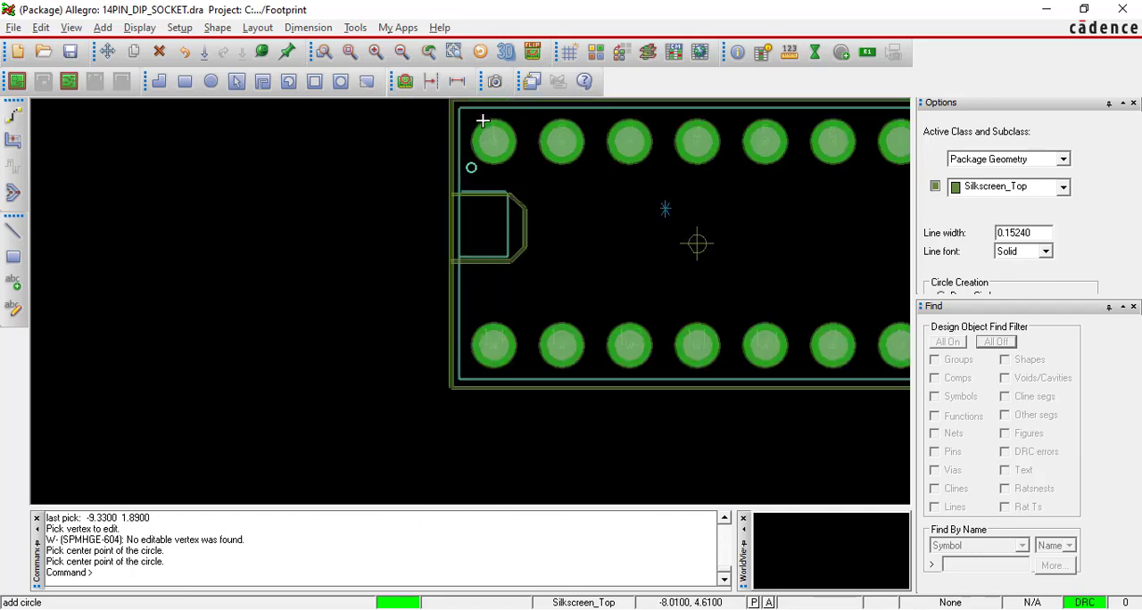
scroll(482, 118, "up", 2)
scroll(482, 116, "down", 2)
scroll(471, 105, "down", 1)
scroll(473, 103, "up", 3)
left_click(438, 140)
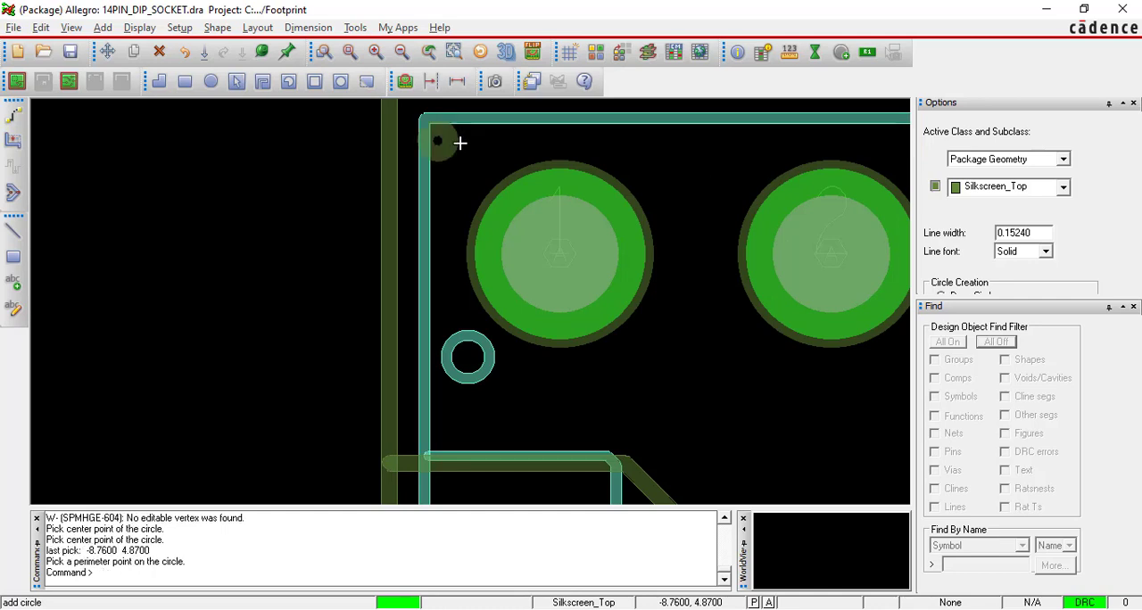
left_click(468, 148)
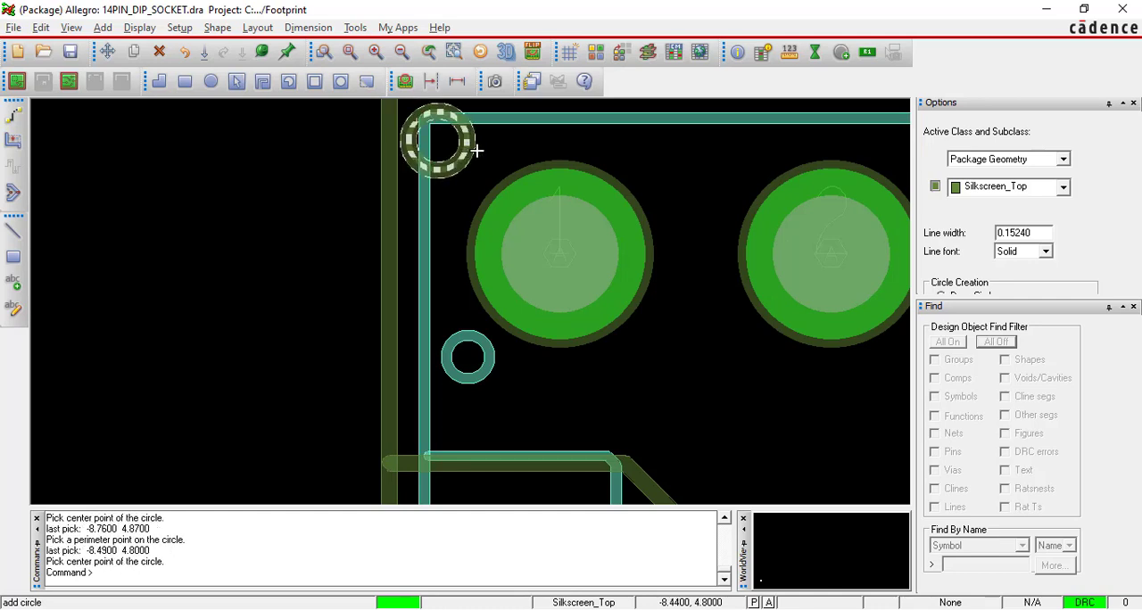
key("F6")
scroll(256, 140, "down", 2)
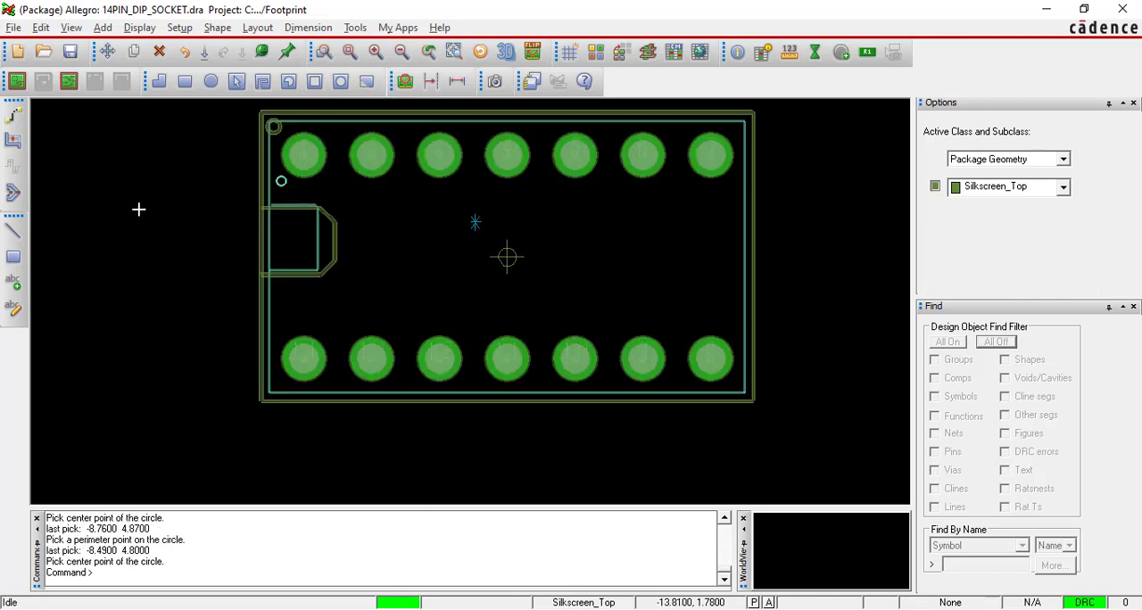
Switch to the footprint process PDF in Adobe Reader and review the silkscreen line instructions and the silk reference designator text settings.
key("alt+Tab")
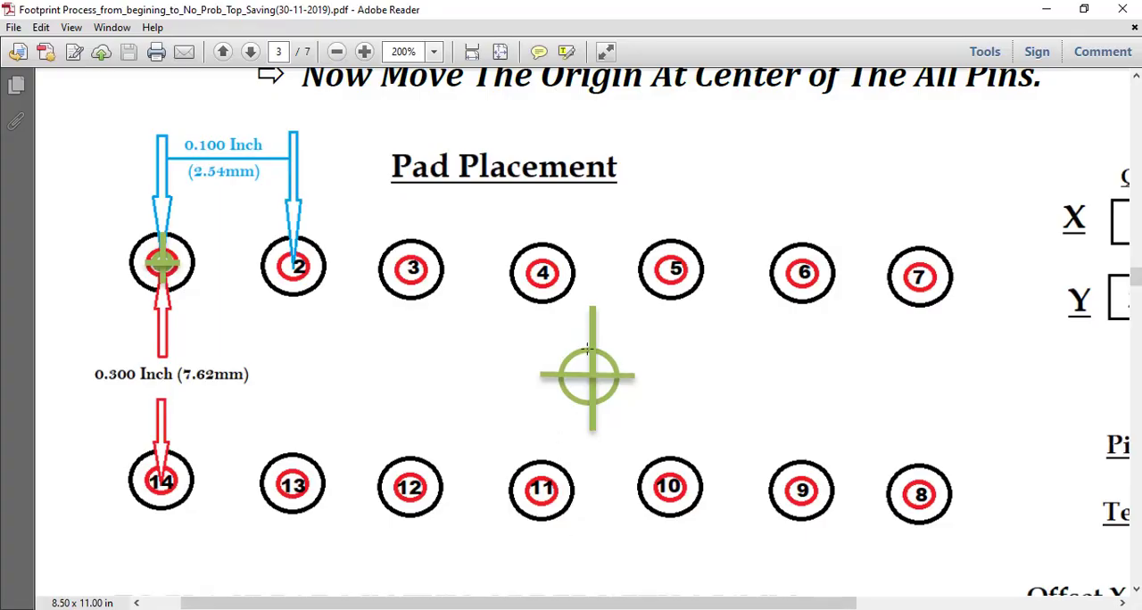
scroll(535, 307, "down", 2, "ctrl")
scroll(534, 306, "down", 7)
scroll(535, 306, "down", 10)
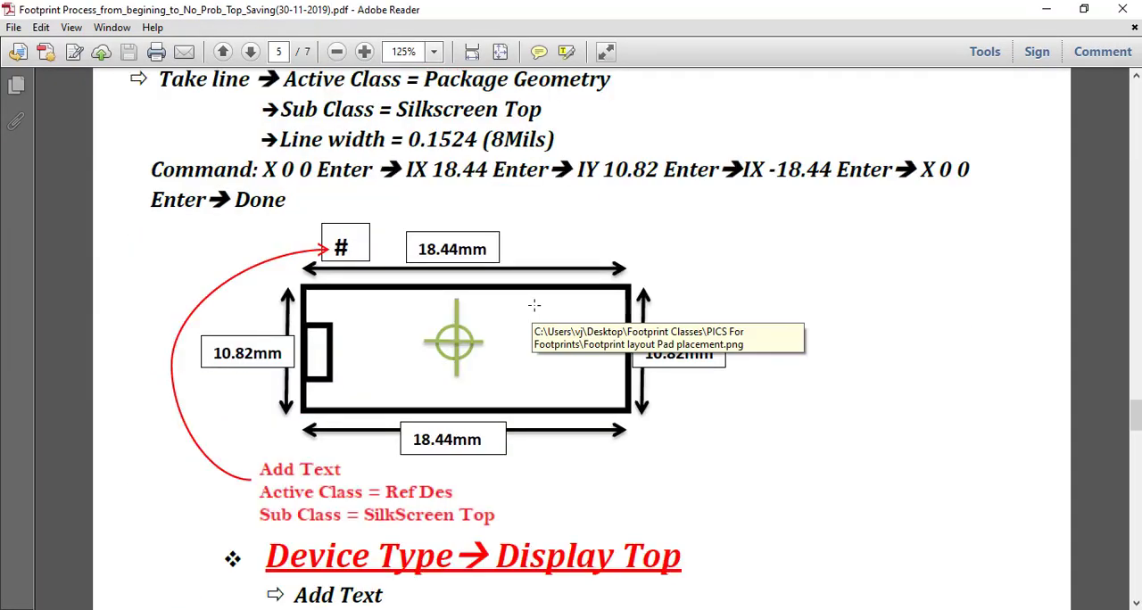
scroll(214, 169, "up", 1)
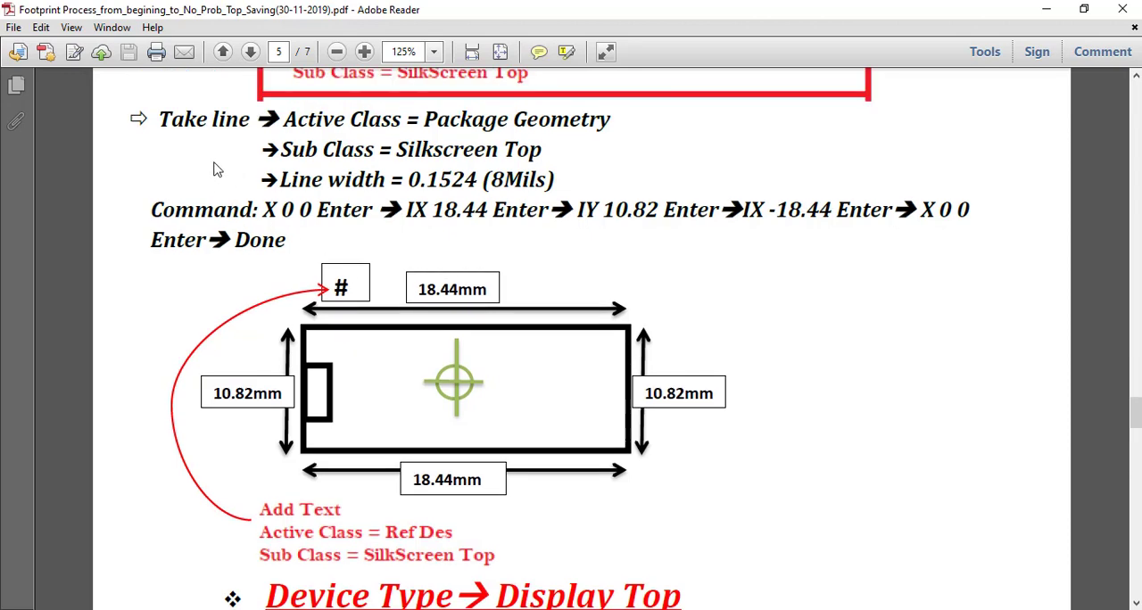
left_click_drag(149, 117, 747, 447)
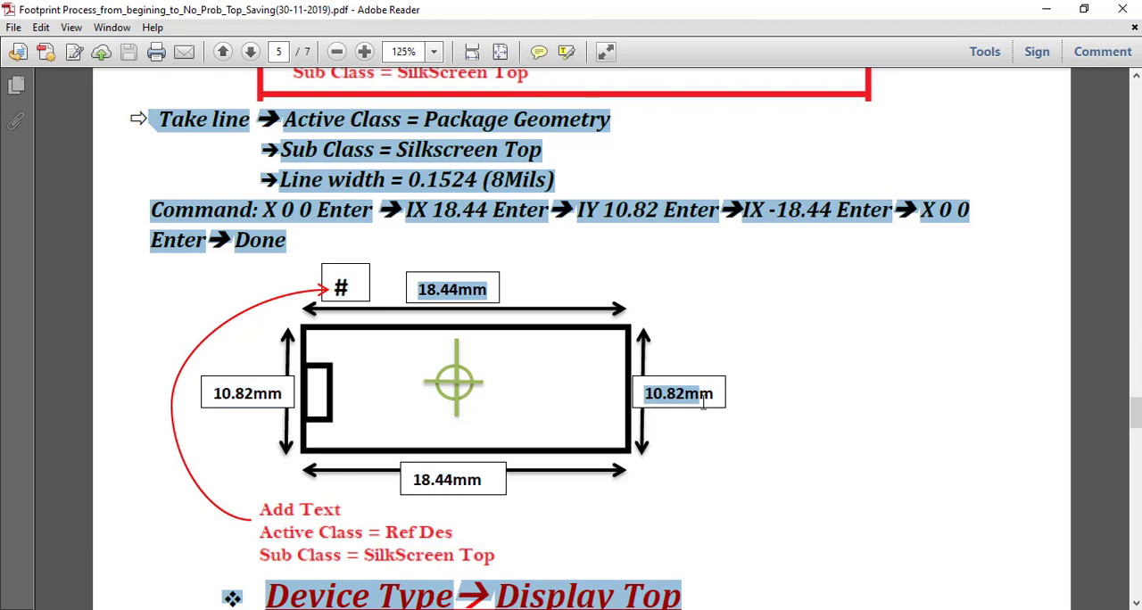
left_click(886, 273)
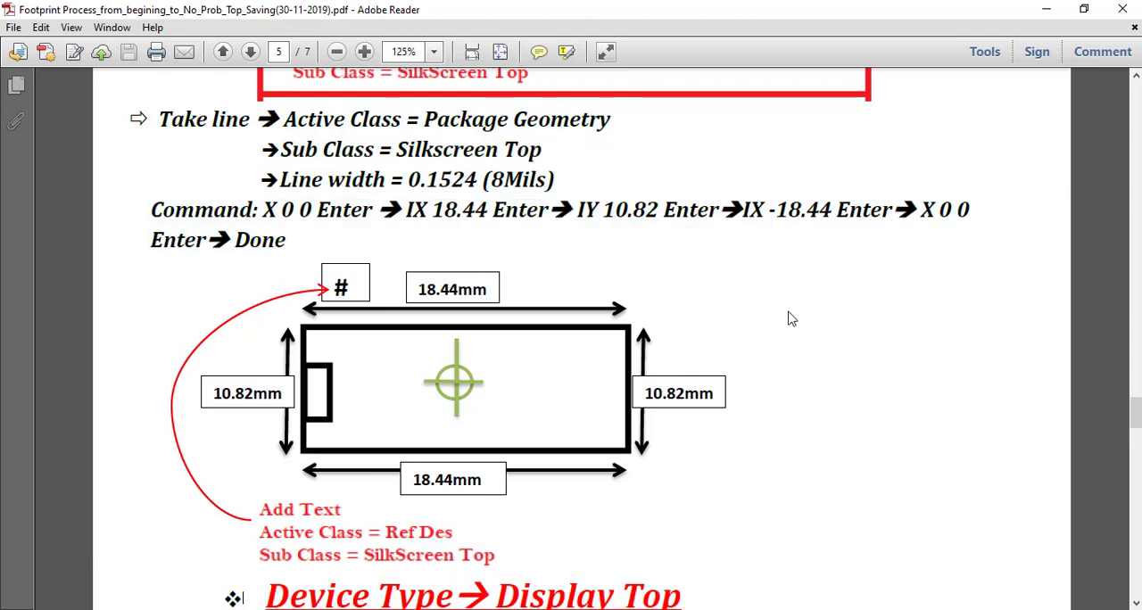
scroll(791, 318, "up", 1)
scroll(788, 318, "up", 4)
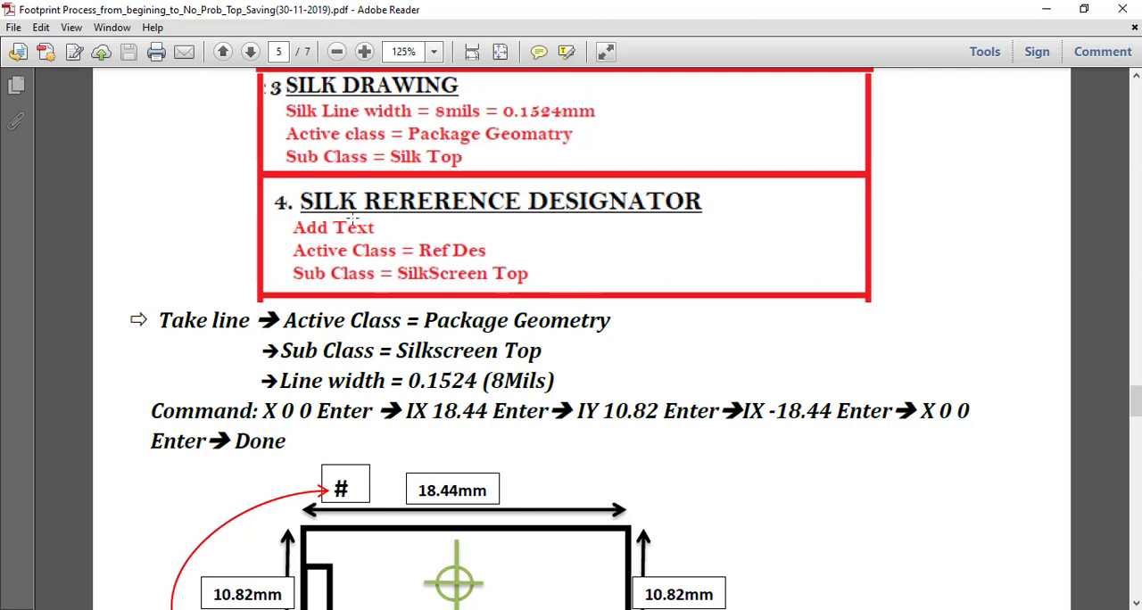
left_click_drag(355, 219, 671, 284)
left_click(756, 363)
Switch back to Allegro and start adding text with active class Ref Des and subclass Silkscreen_Top.
left_click(386, 609)
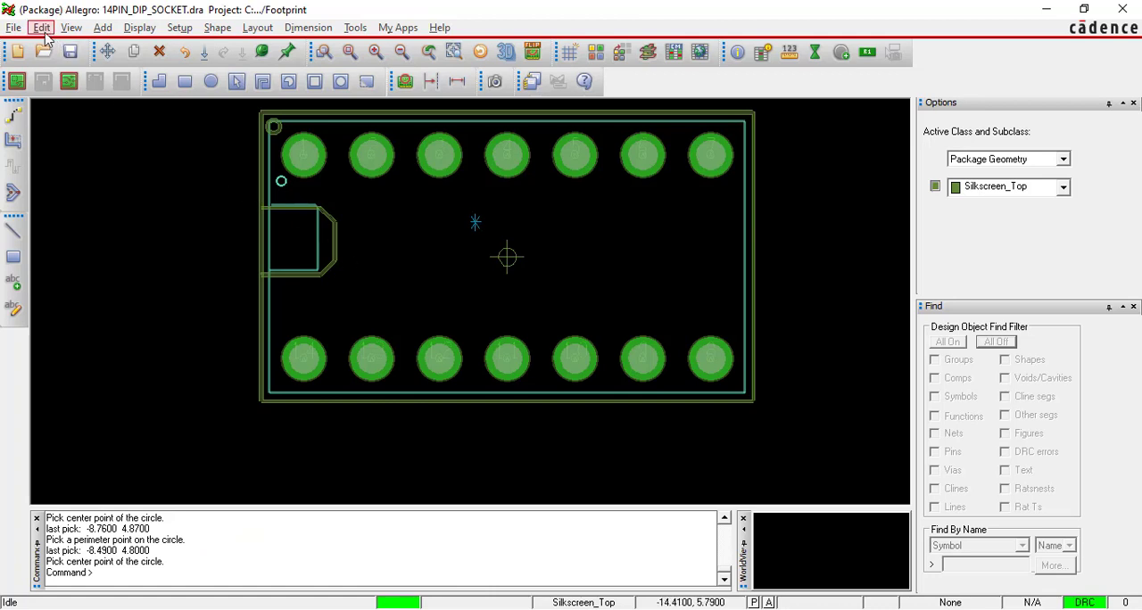
left_click(103, 29)
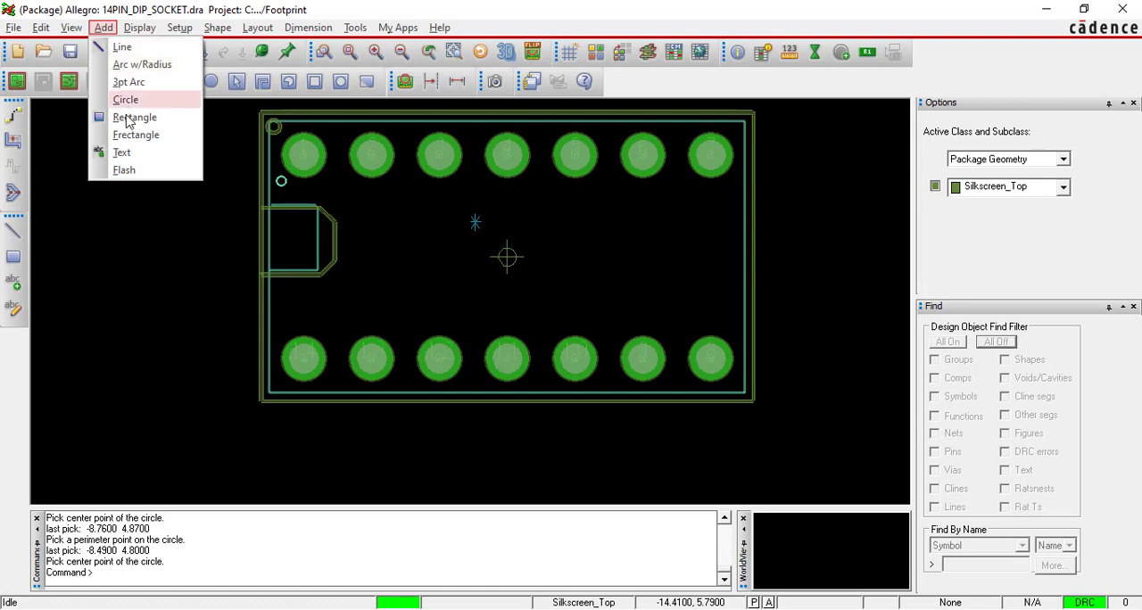
left_click(125, 154)
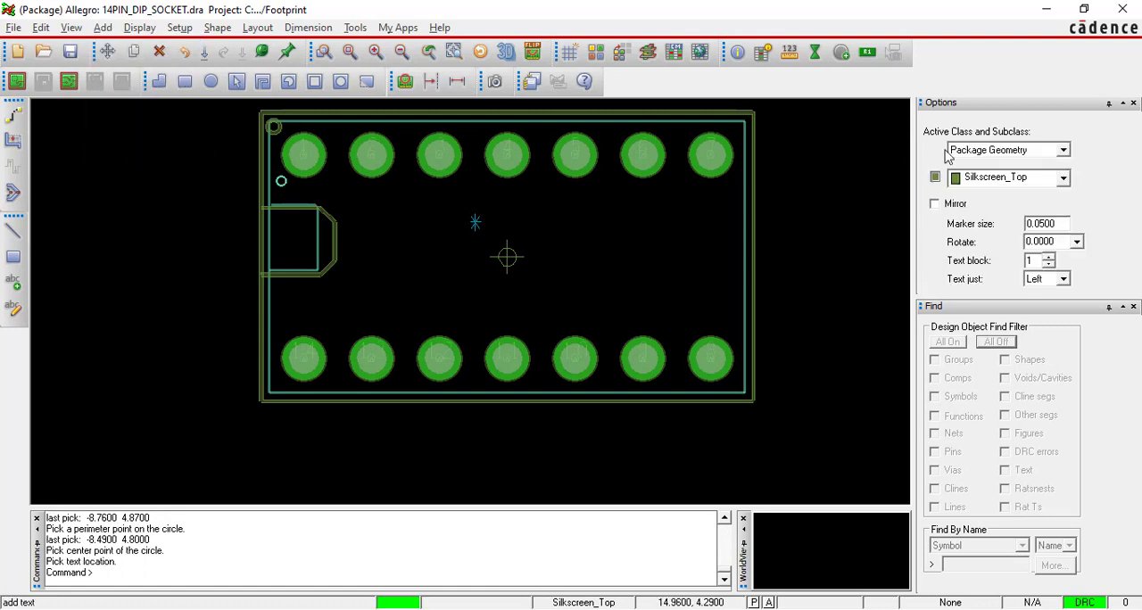
left_click(1039, 152)
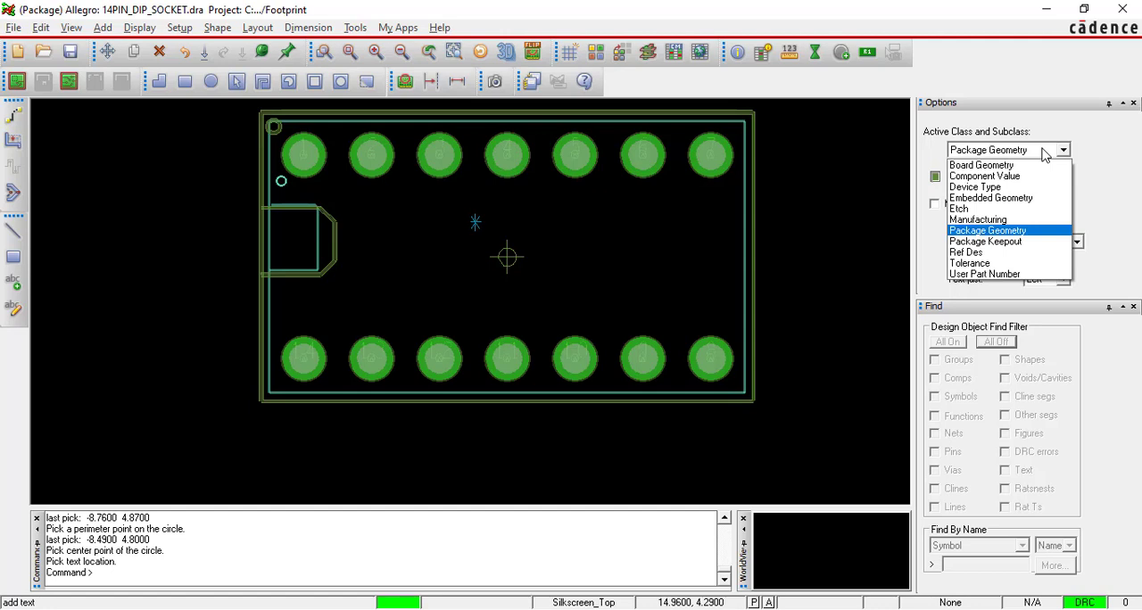
left_click(999, 253)
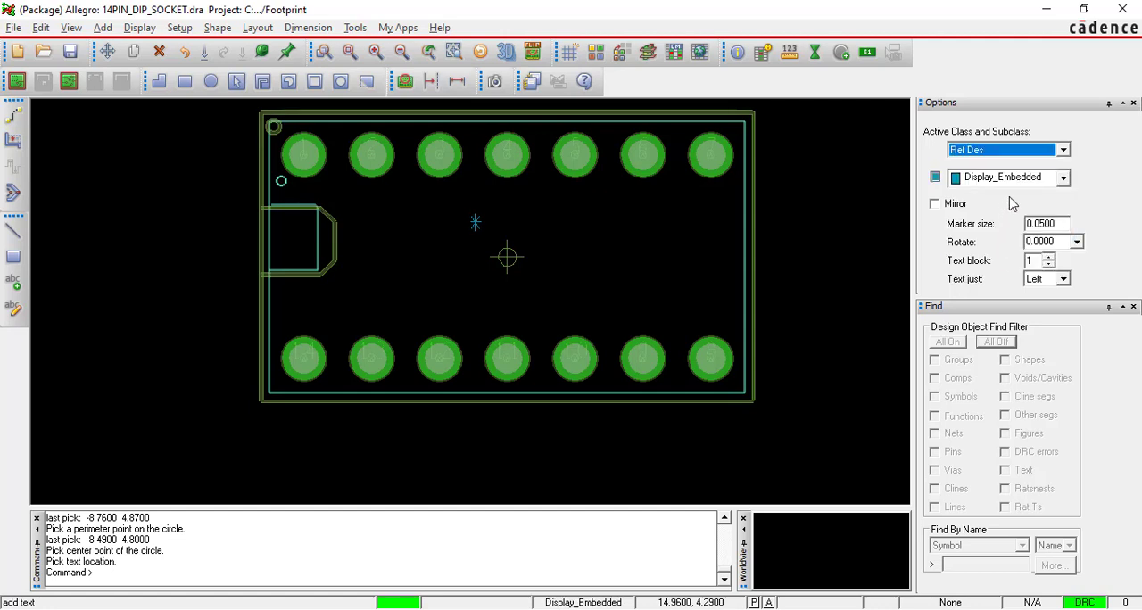
left_click(1061, 178)
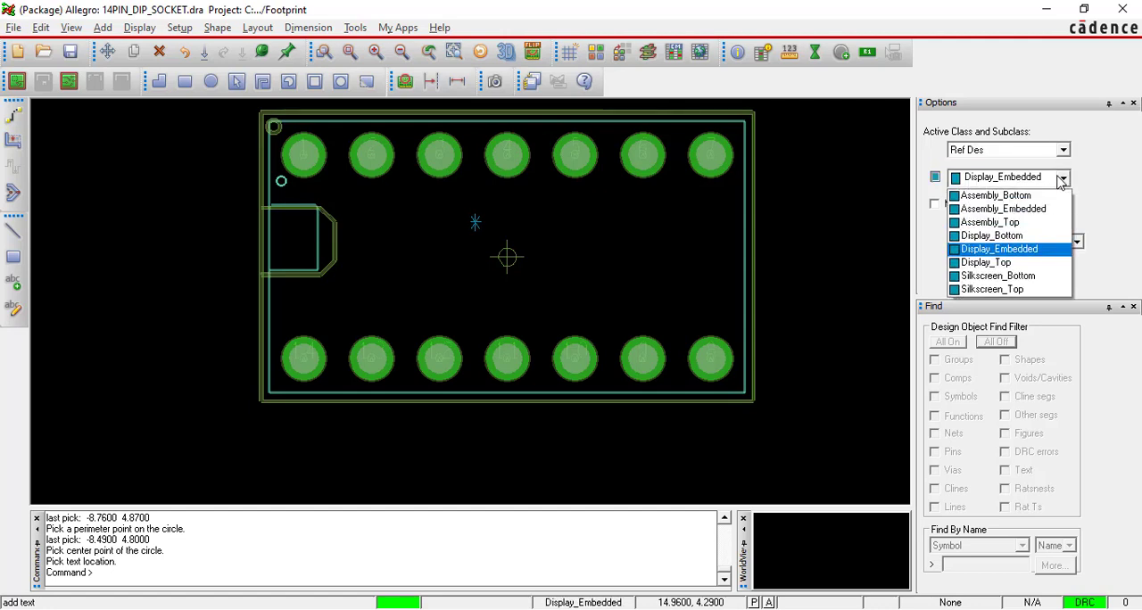
left_click(1001, 289)
Place the text "#" above the package outline at about -1.07, 6.53 and finish the text command.
scroll(670, 244, "down", 1)
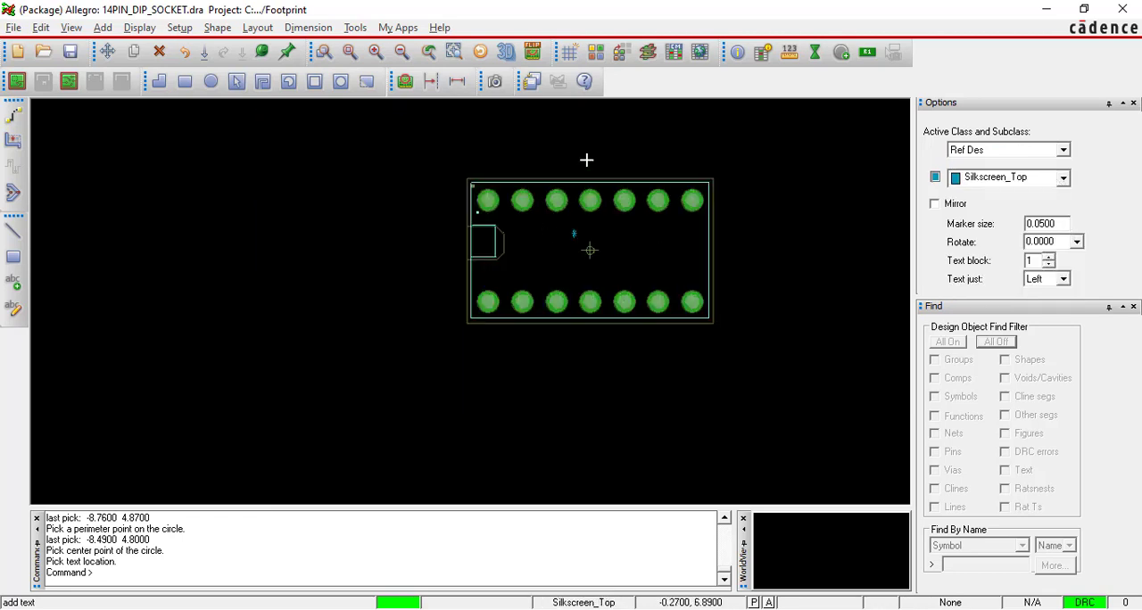
scroll(586, 159, "up", 2)
left_click(549, 182)
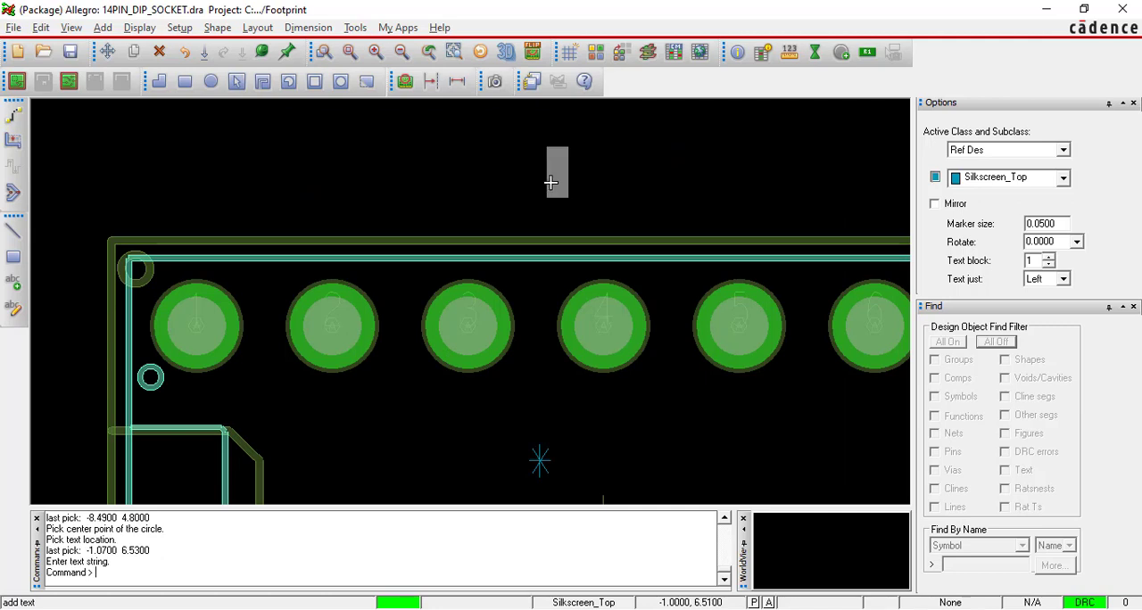
type("#")
key("Return")
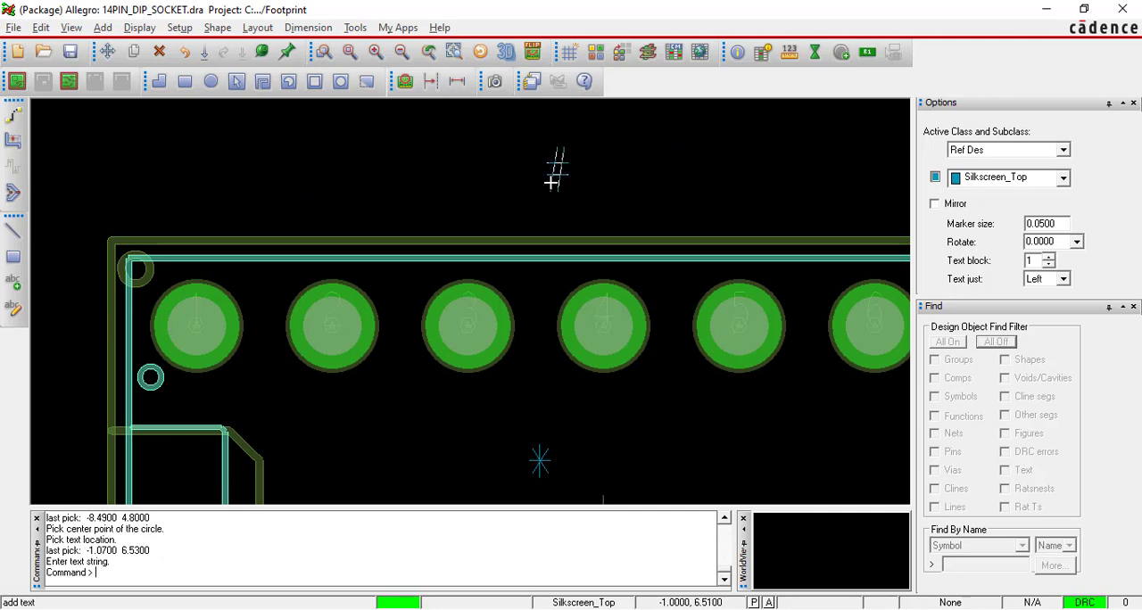
right_click(530, 167)
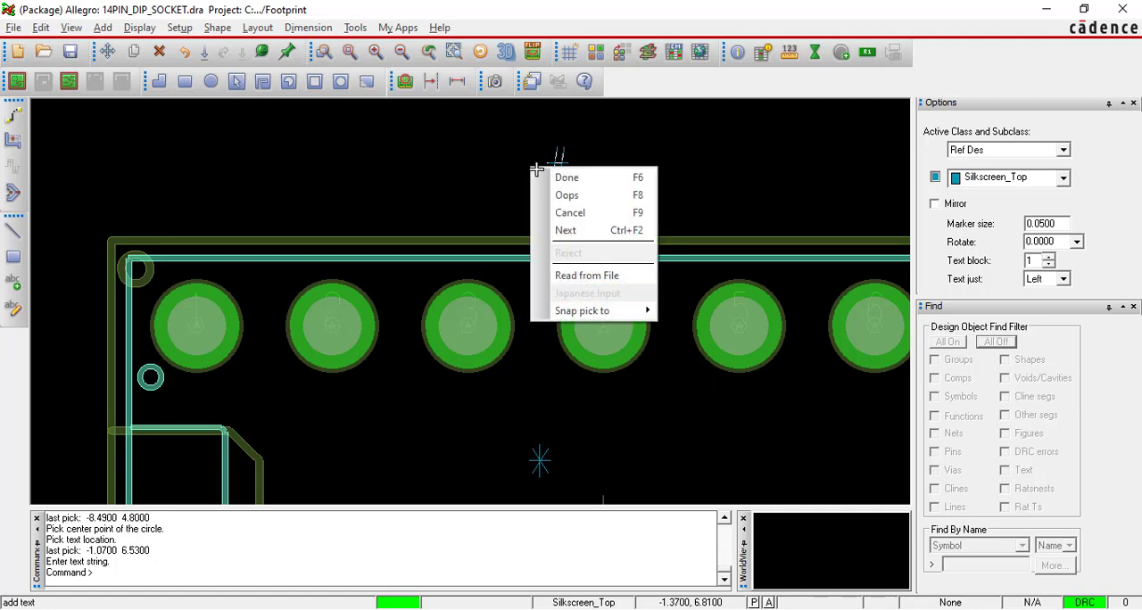
left_click(561, 179)
Examine the # designator above the outline and the * designator near the origin, at close range and against the whole package.
scroll(589, 178, "down", 2)
scroll(603, 180, "down", 2)
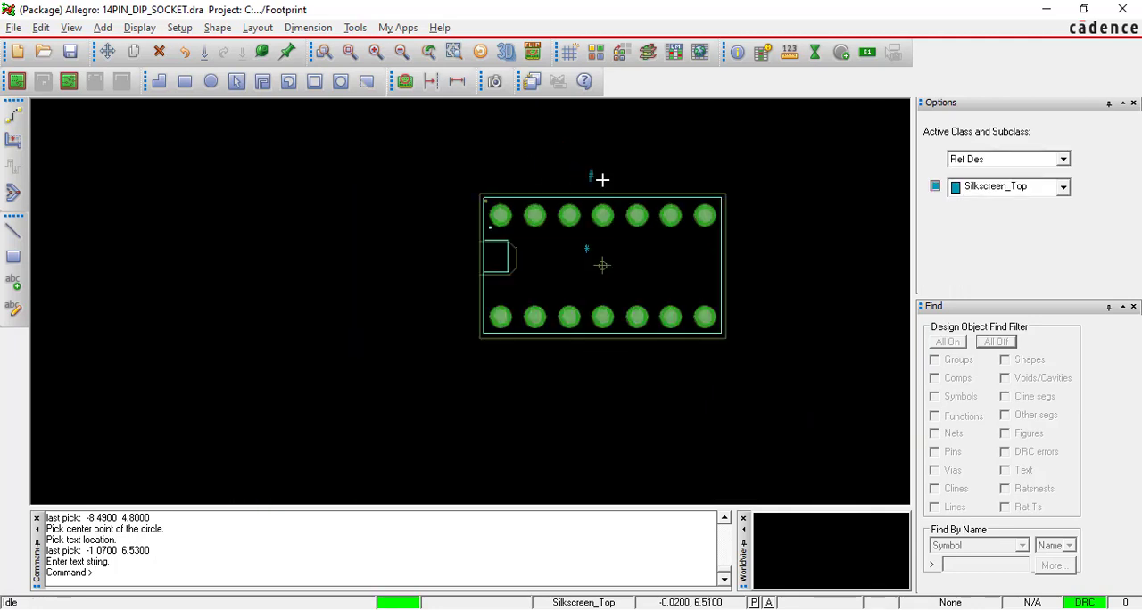
scroll(600, 172, "up", 4)
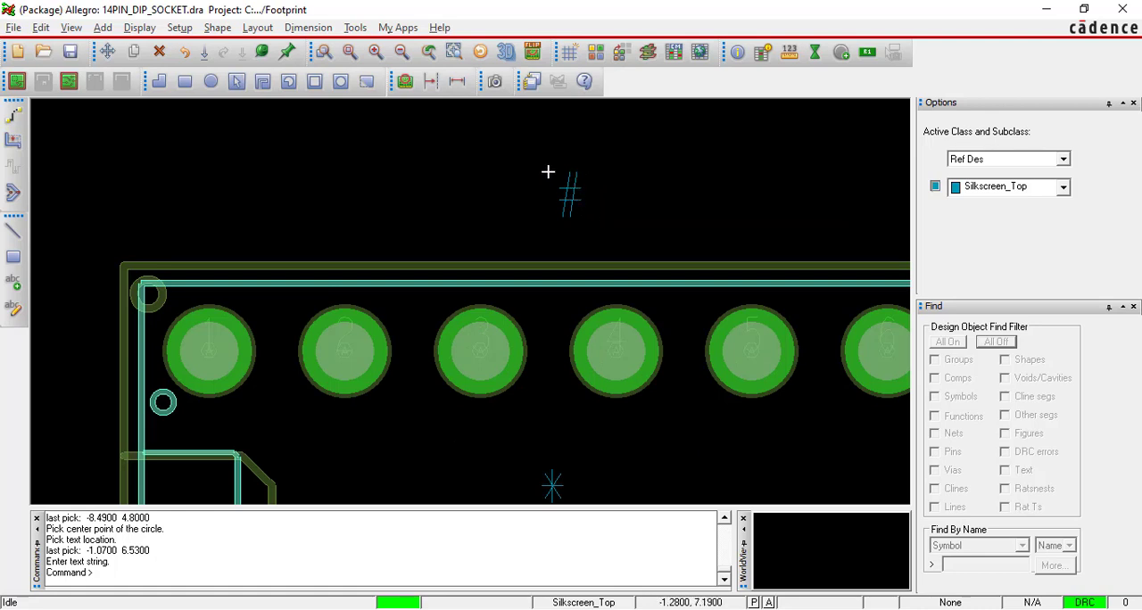
scroll(548, 172, "down", 2)
scroll(556, 327, "up", 3)
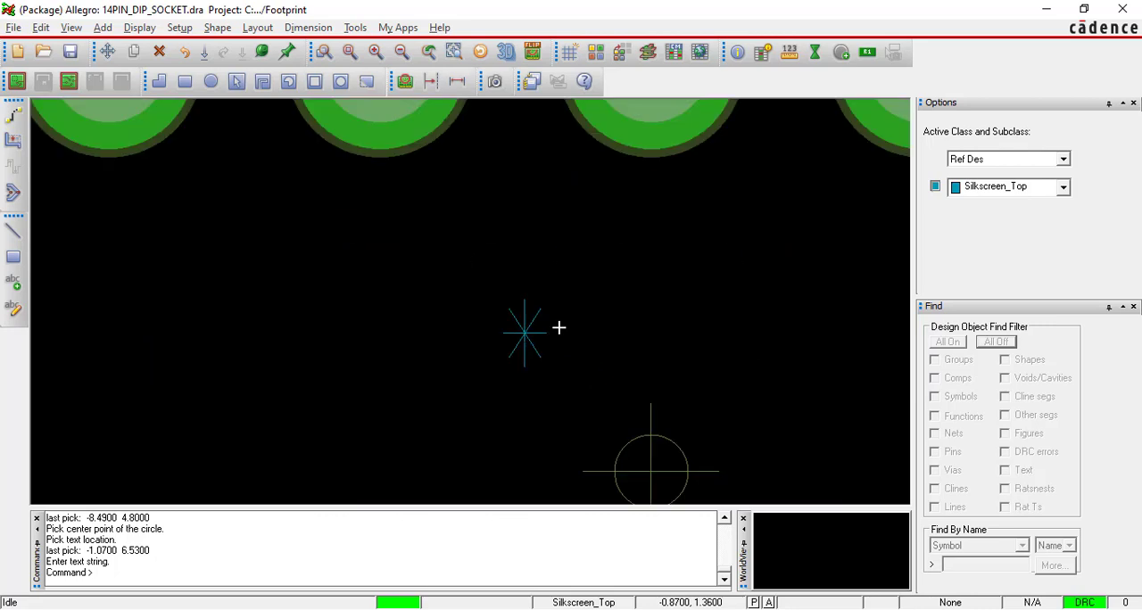
scroll(521, 331, "down", 2)
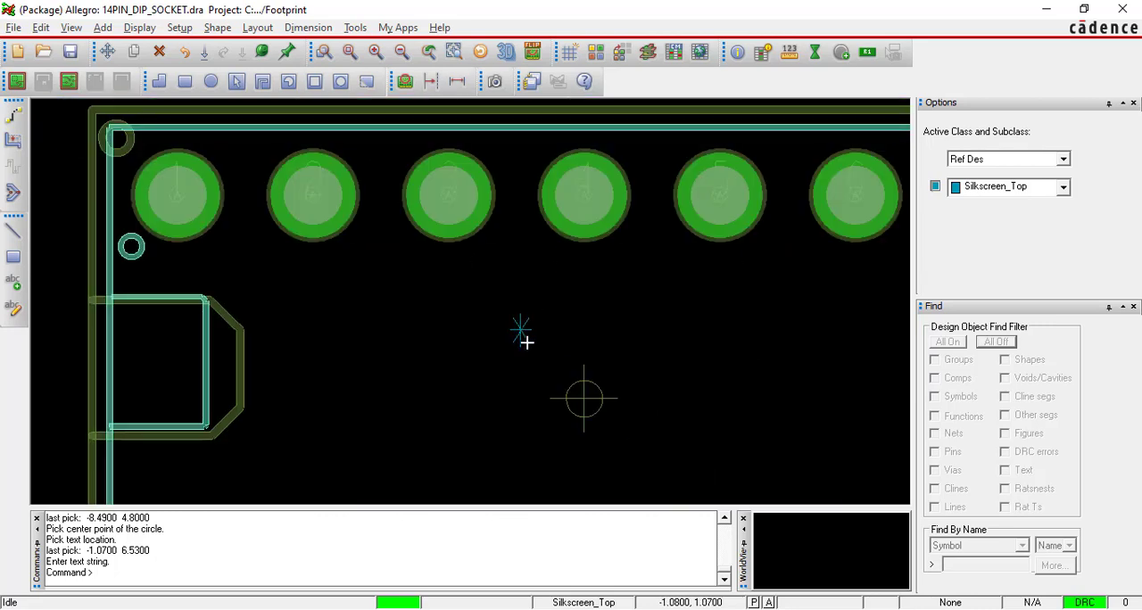
scroll(525, 339, "down", 2)
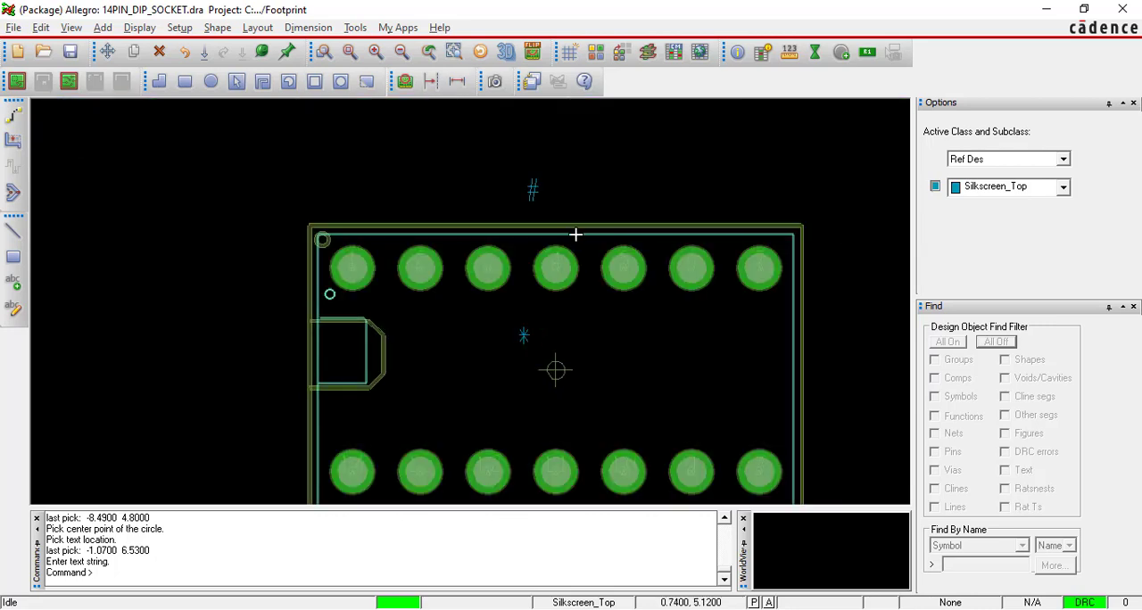
scroll(543, 324, "down", 2)
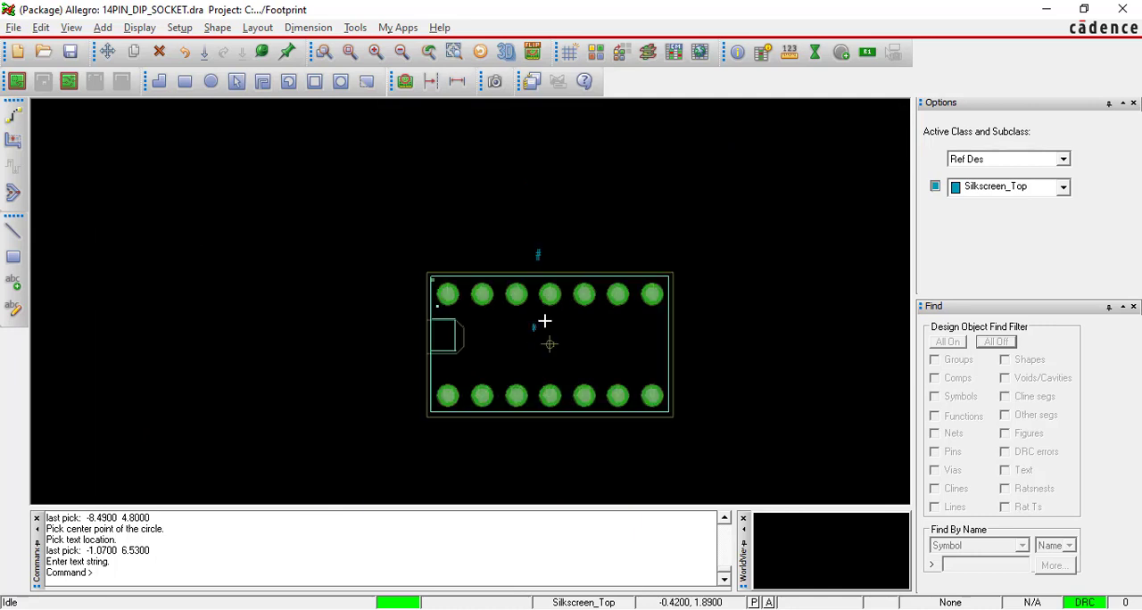
scroll(547, 357, "up", 2)
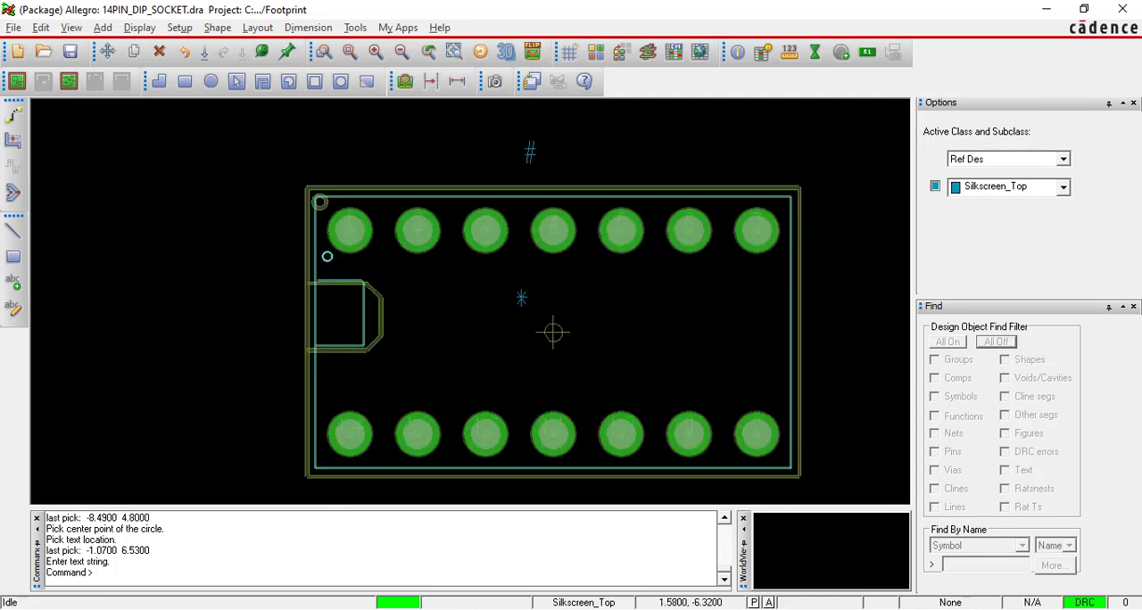
Switch to the footprint process PDF in Adobe Reader and review the silkscreen section and the Device Type, Display Top text instructions.
key("alt+Tab")
scroll(635, 416, "down", 10)
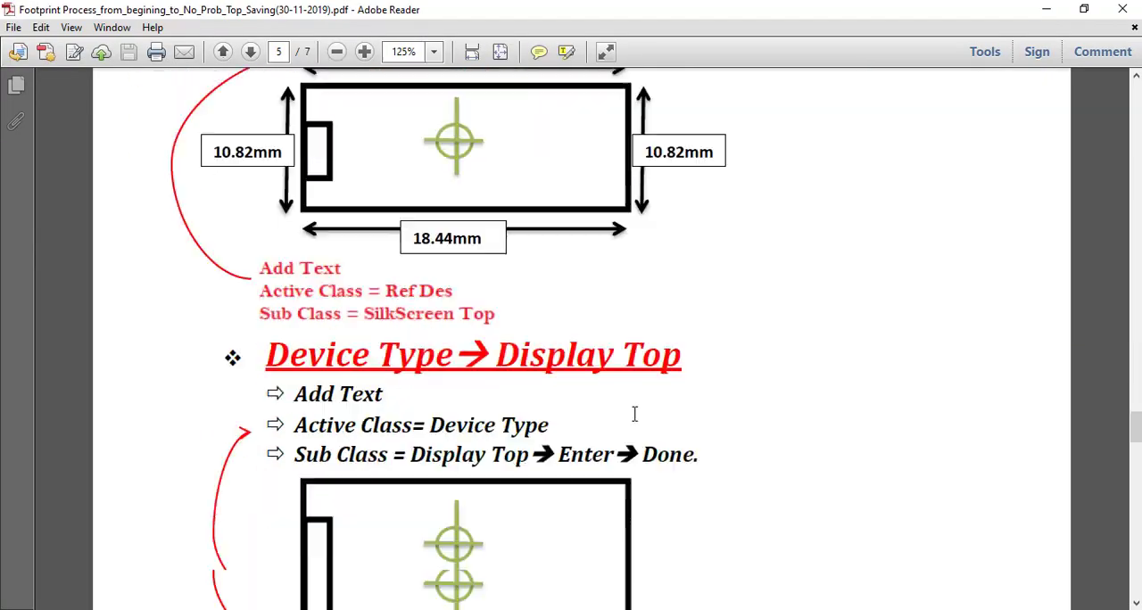
scroll(635, 414, "down", 2)
scroll(631, 409, "up", 4)
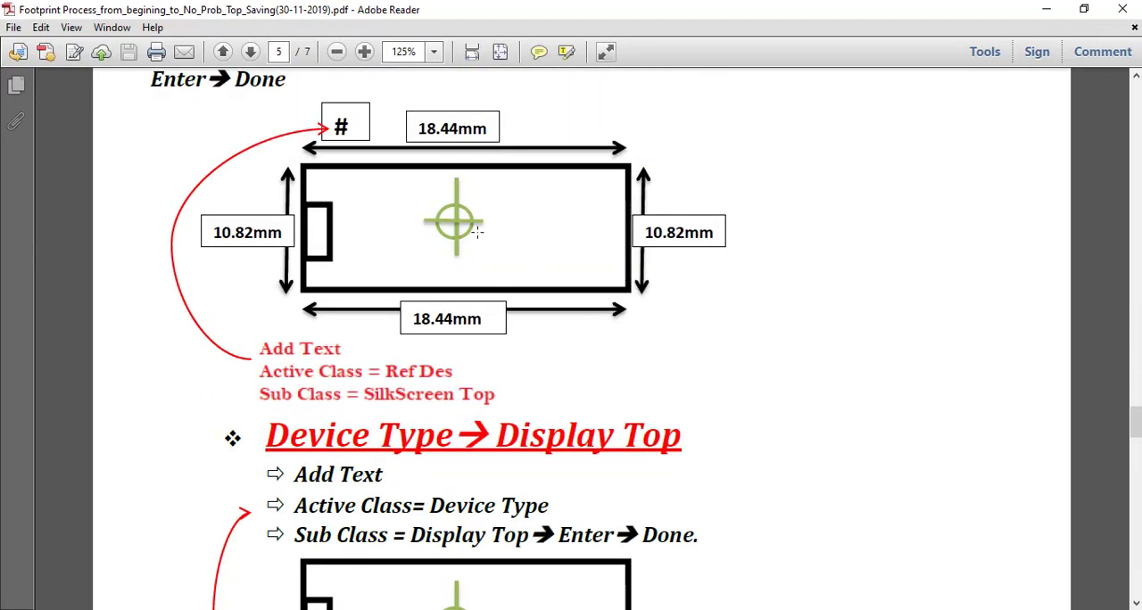
scroll(478, 232, "up", 9)
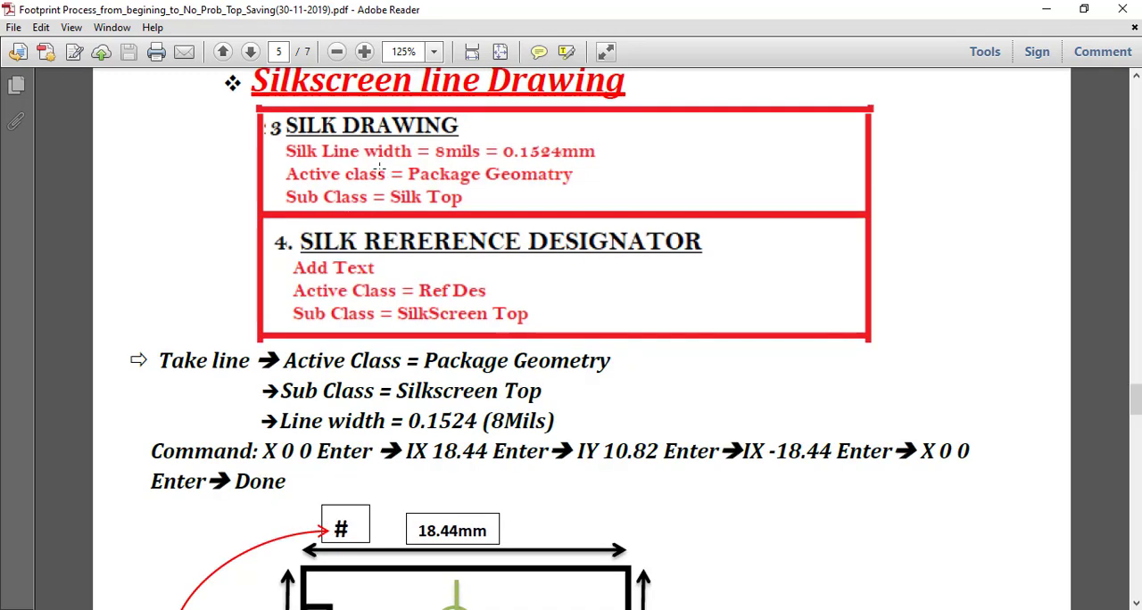
scroll(379, 170, "up", 2)
left_click_drag(258, 159, 525, 176)
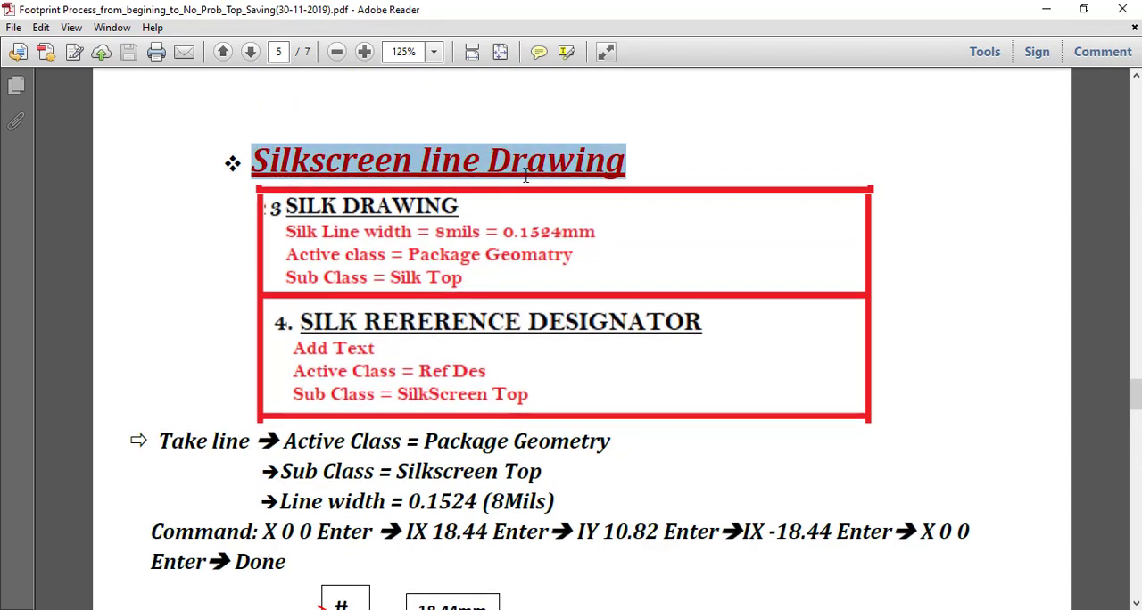
left_click(634, 199)
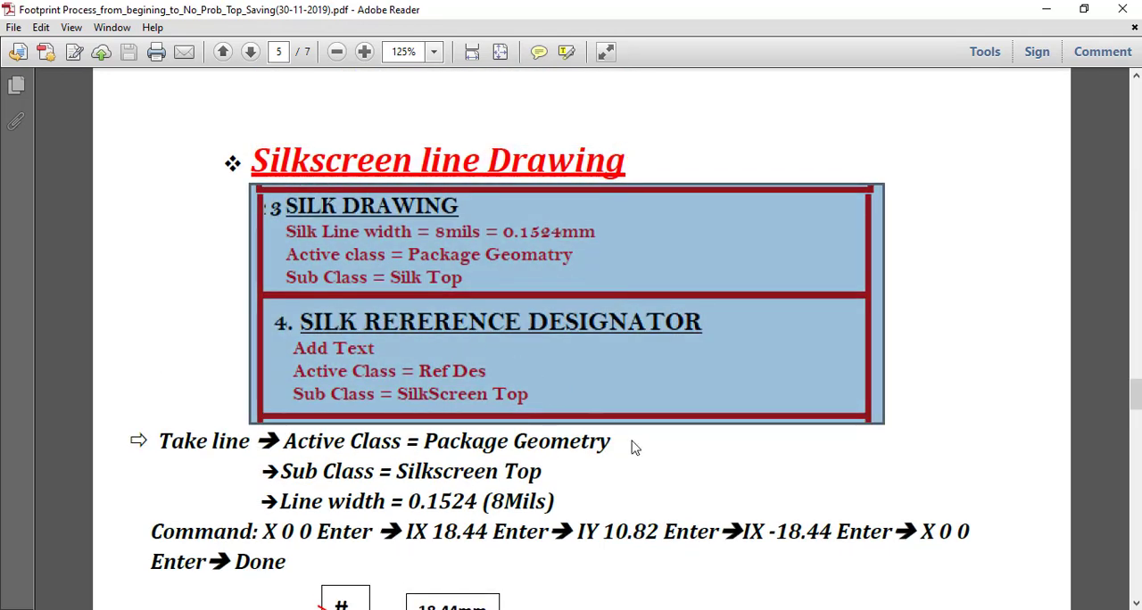
scroll(634, 446, "down", 12)
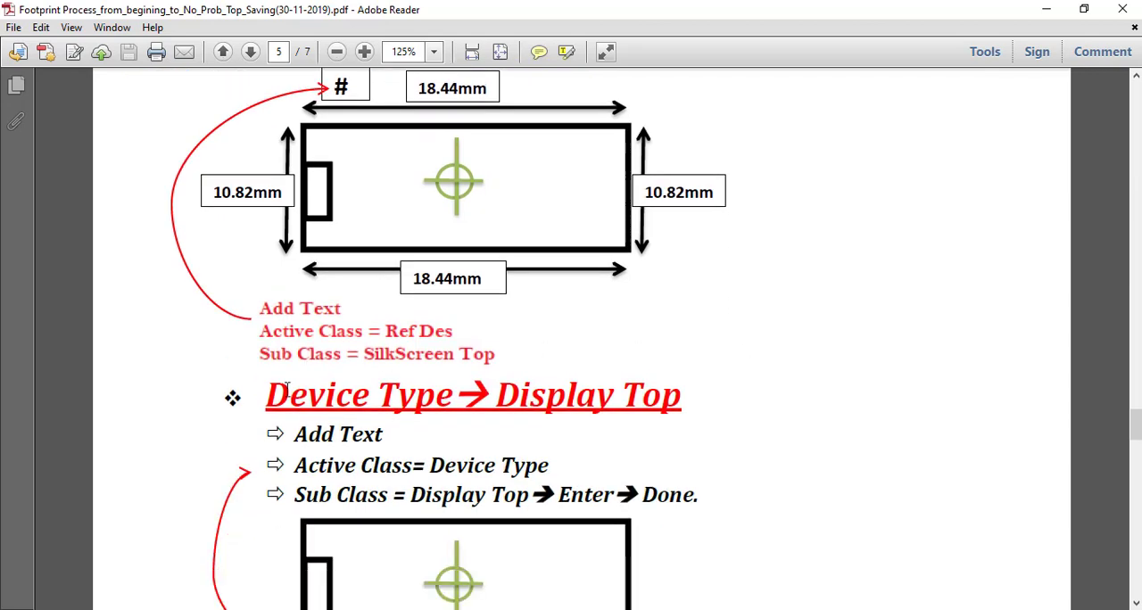
left_click_drag(269, 397, 683, 410)
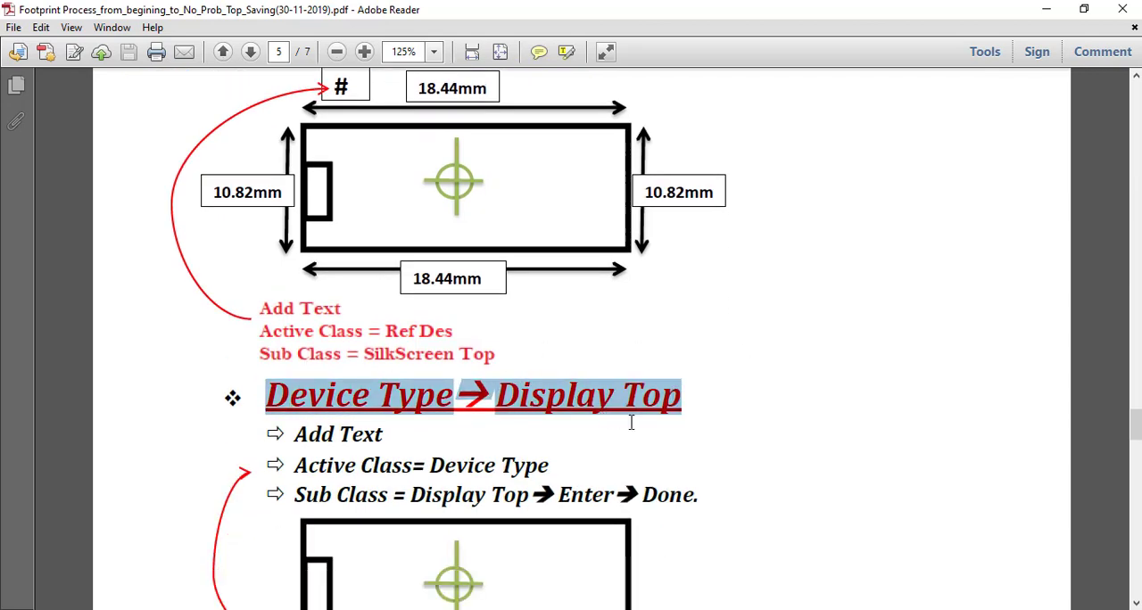
Return to Allegro and start adding text with active class Device Type and subclass Display_Top.
key("alt+Tab")
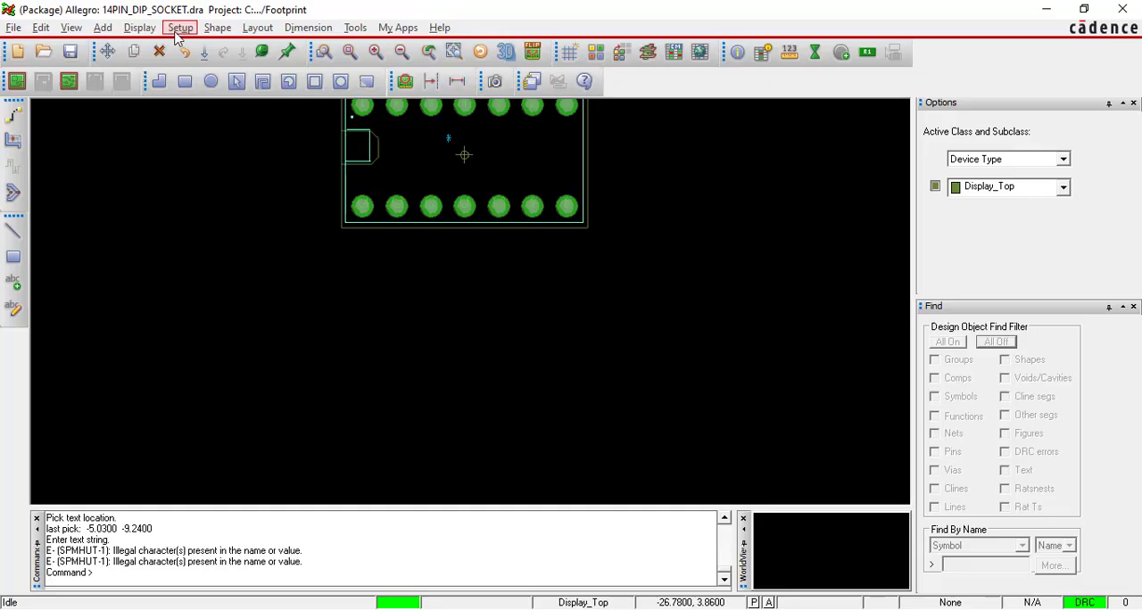
left_click(105, 28)
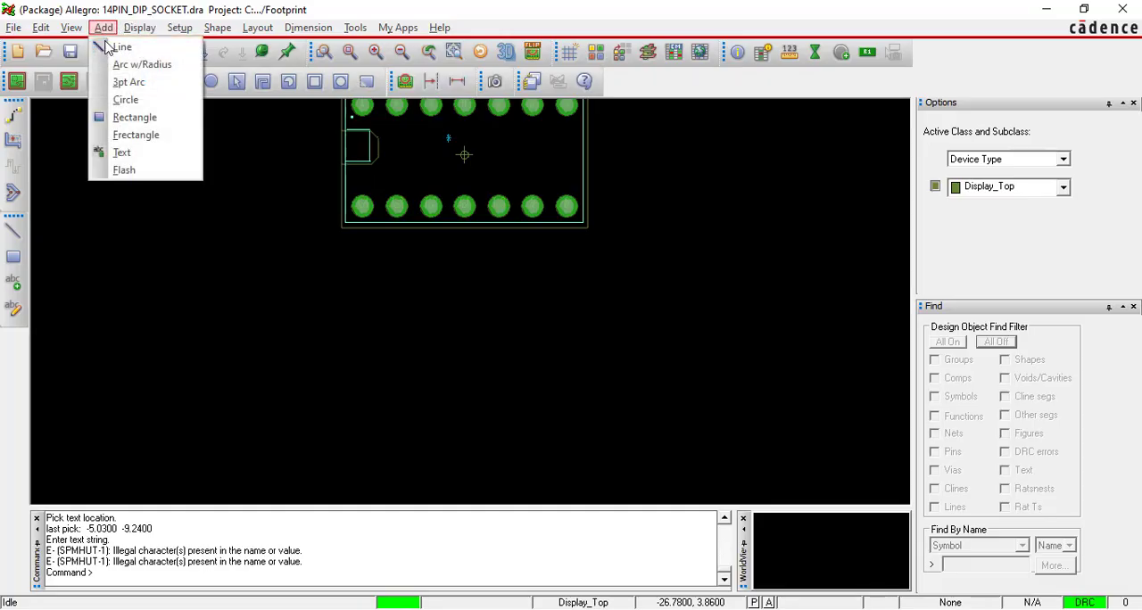
left_click(132, 154)
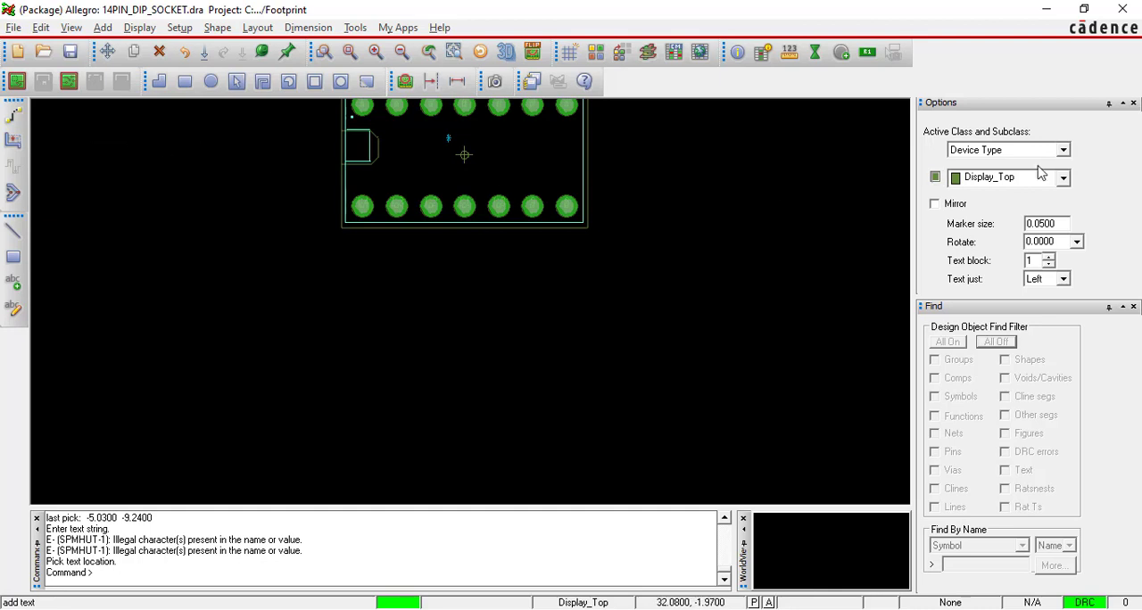
left_click(1064, 150)
left_click(1064, 150)
left_click(1063, 150)
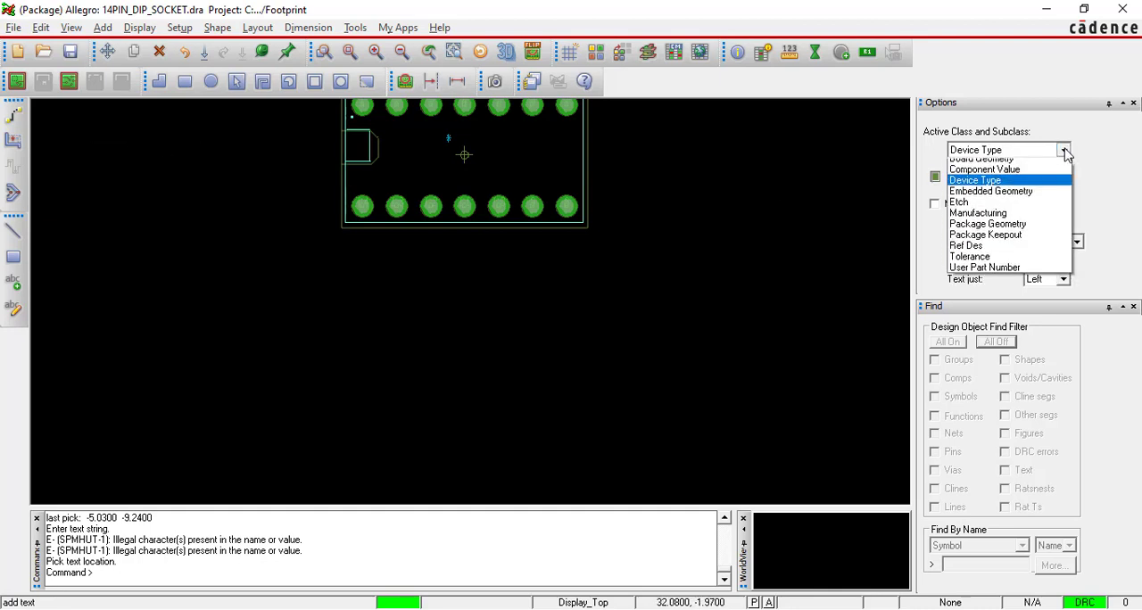
left_click(1018, 186)
left_click(1058, 178)
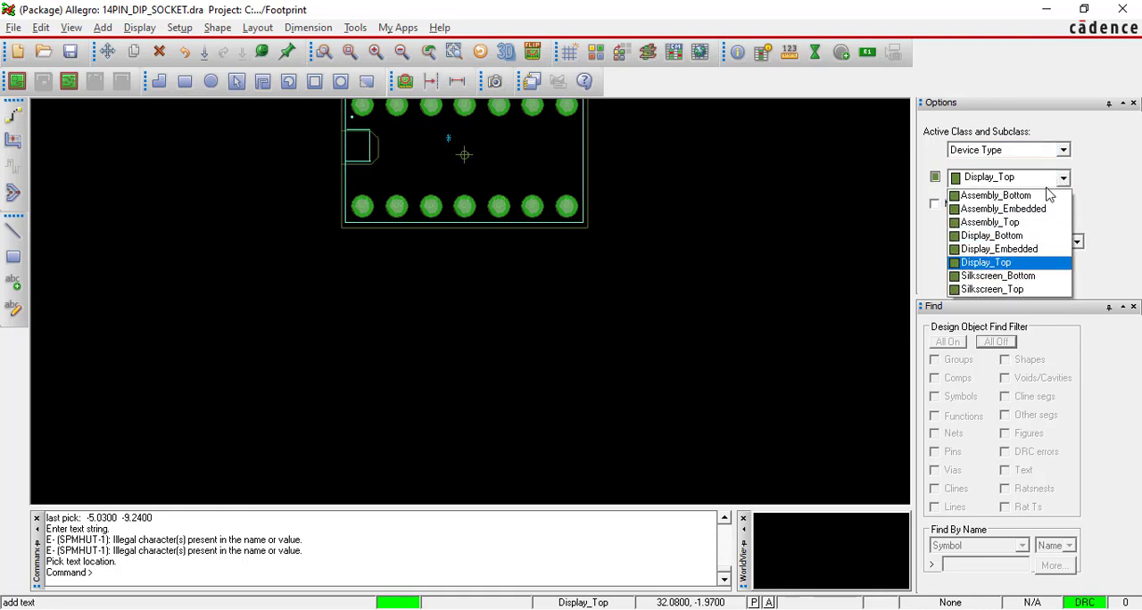
left_click(988, 263)
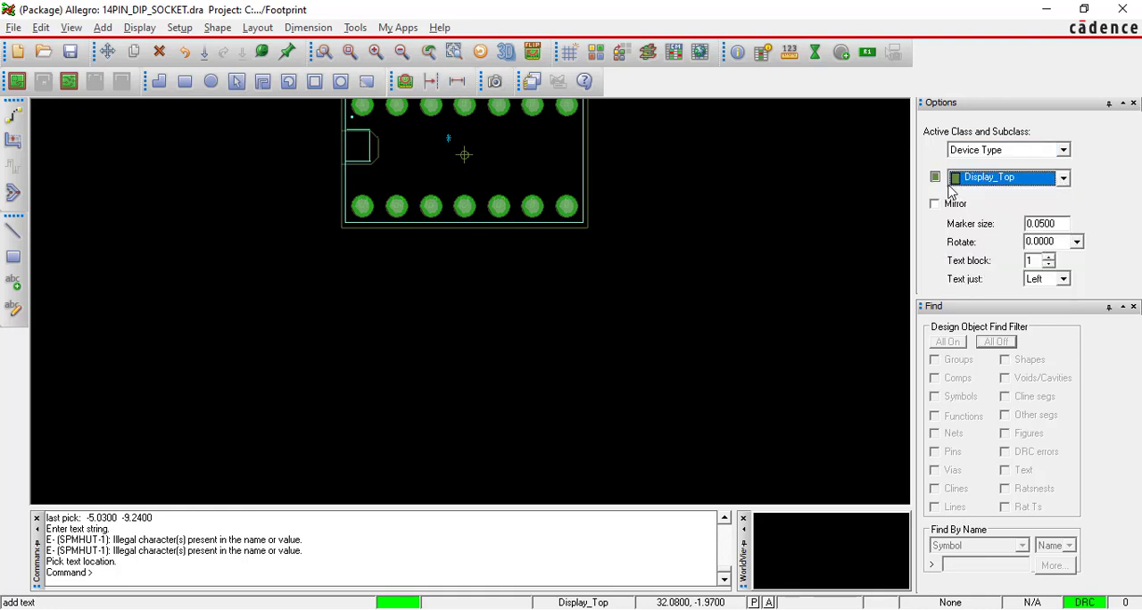
Place the text "14PIN_DIP_SOCKET" below the package outline at about -2.84, -8.74 and finish the text command.
left_click(426, 272)
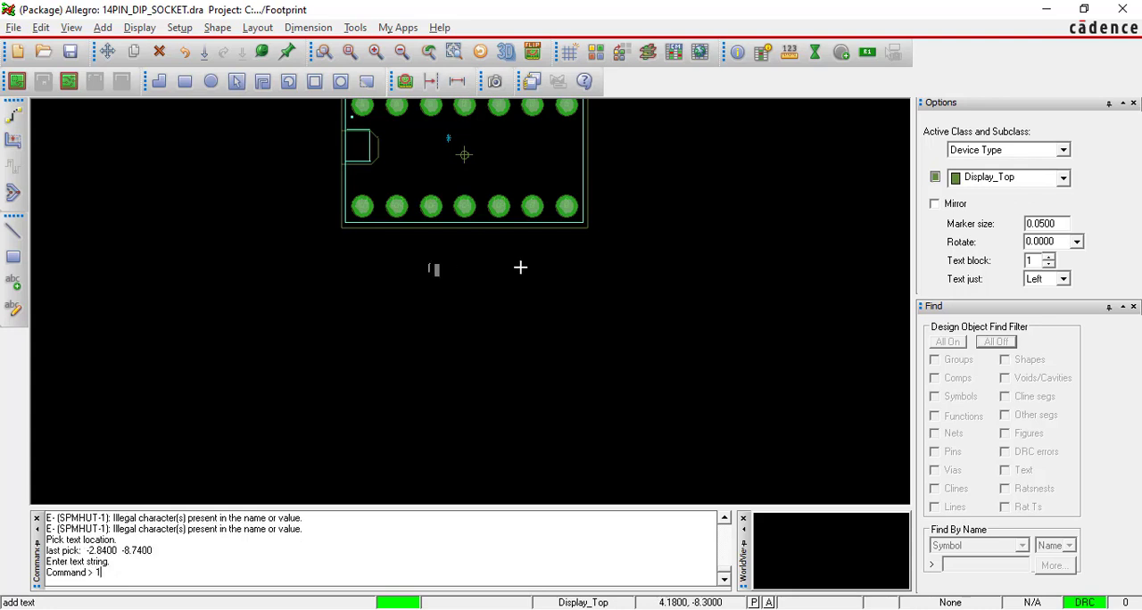
type("14PIN_DIP_SO")
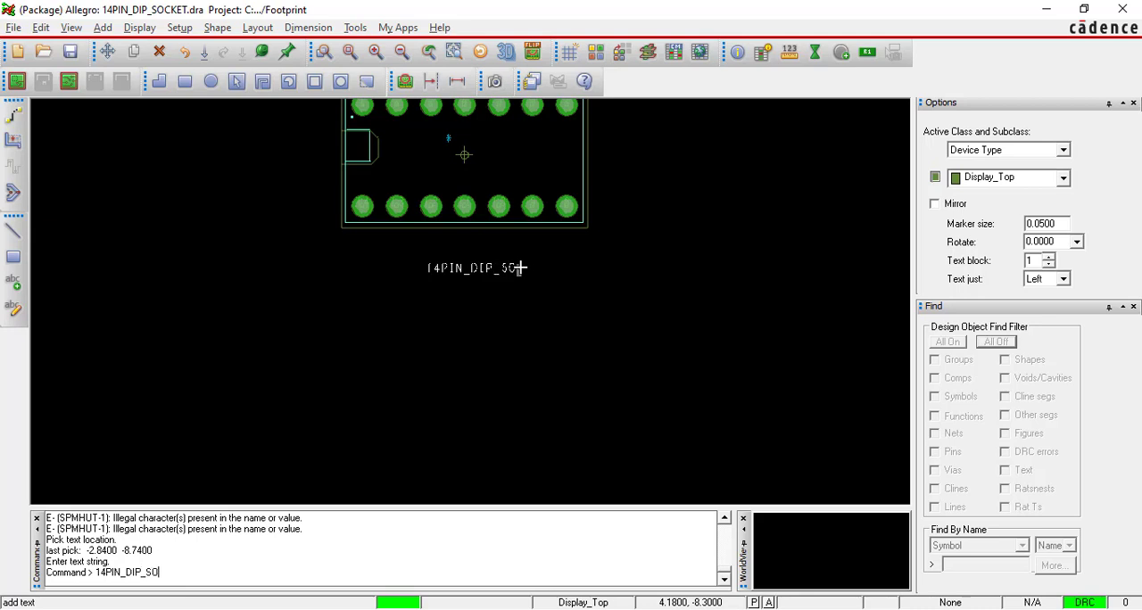
type("CKET")
key("Return")
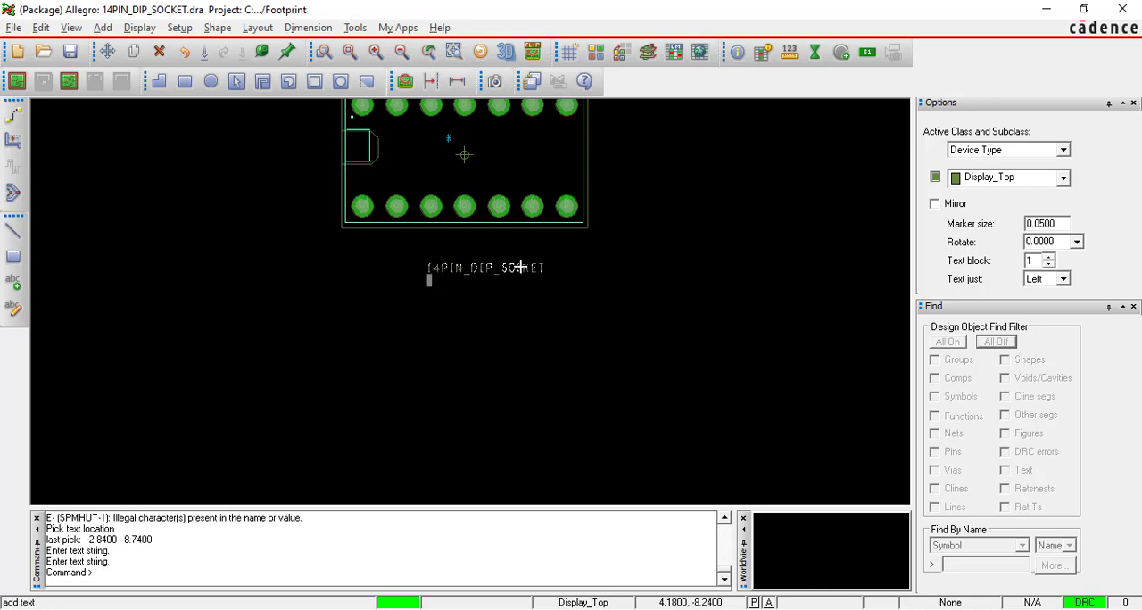
right_click(526, 250)
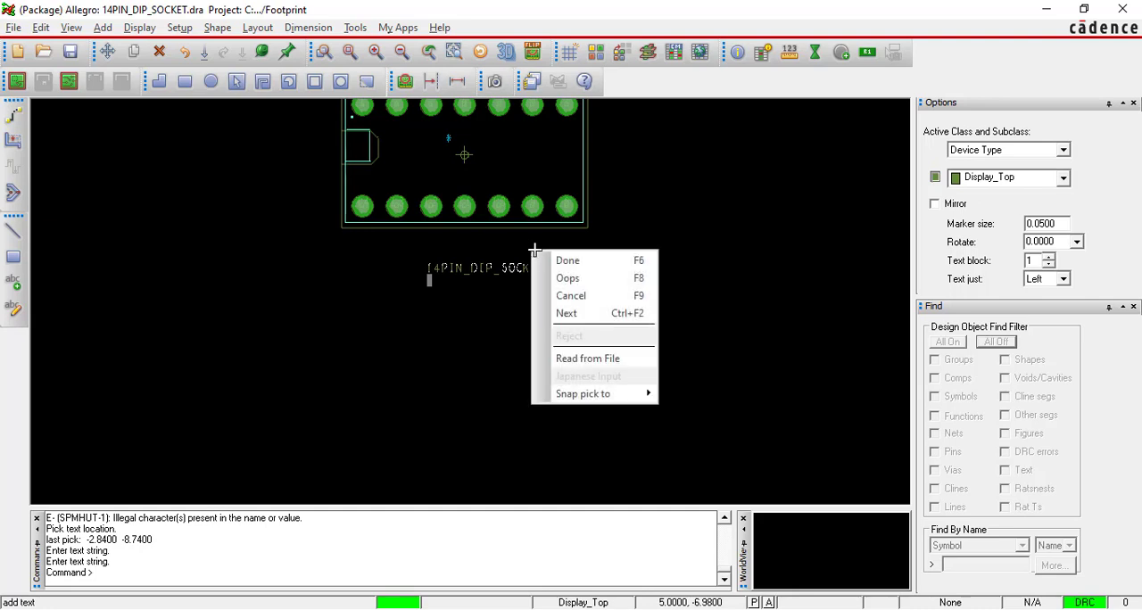
left_click(540, 257)
scroll(534, 267, "up", 2)
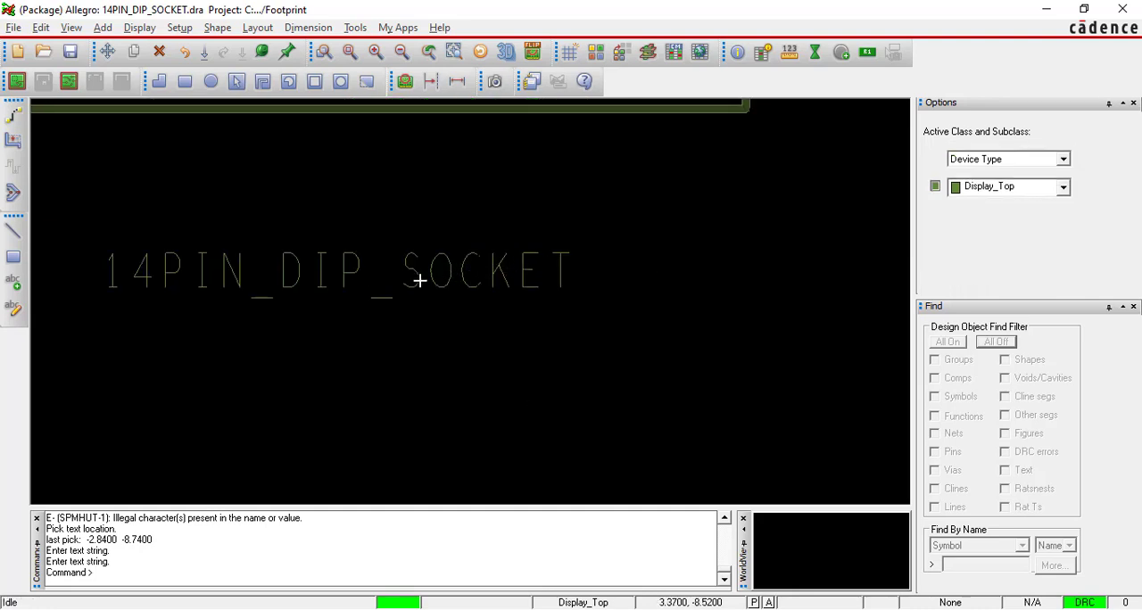
Switch to the footprint process PDF in Adobe Reader and recheck the Device Type, Display Top instructions and the 14PIN DIP SOCKET label figure.
scroll(451, 272, "down", 2)
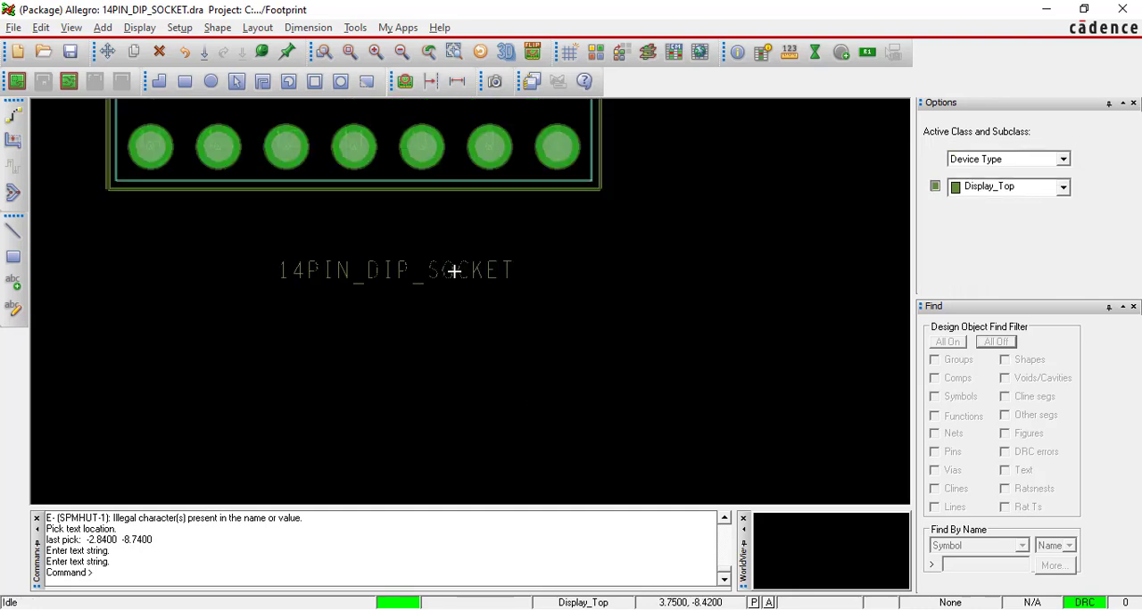
key("alt+Tab")
left_click(529, 383)
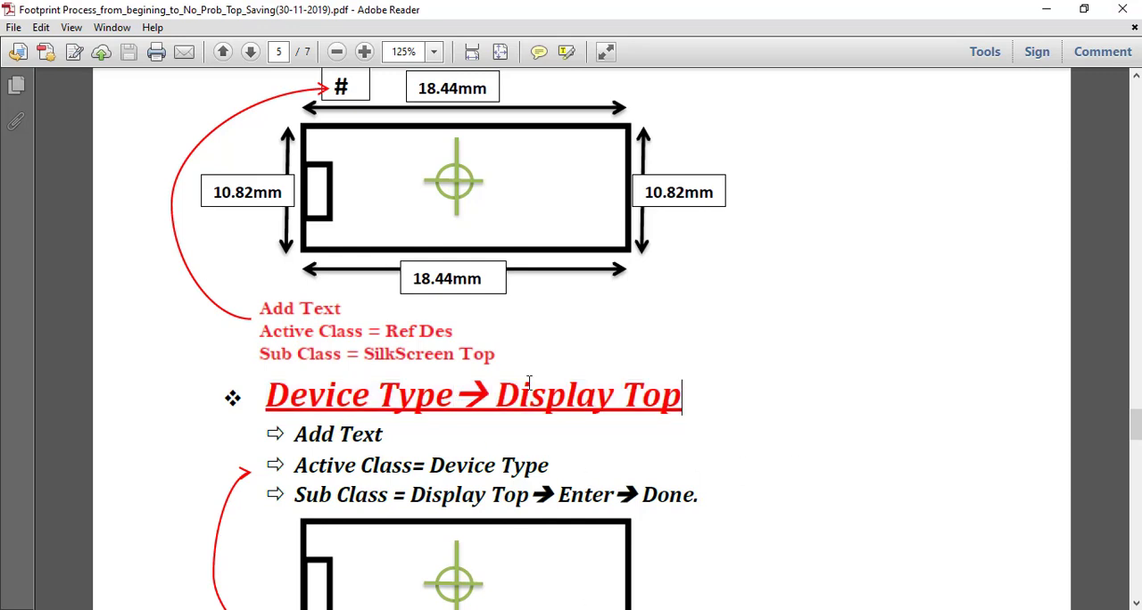
left_click_drag(264, 392, 656, 478)
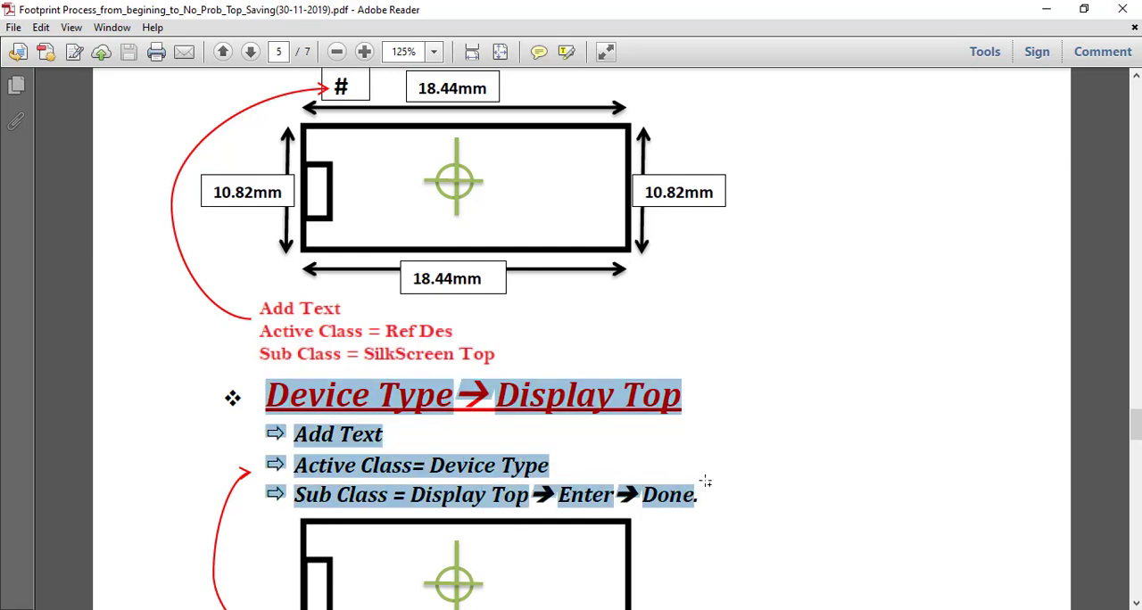
left_click(752, 464)
scroll(748, 460, "down", 4)
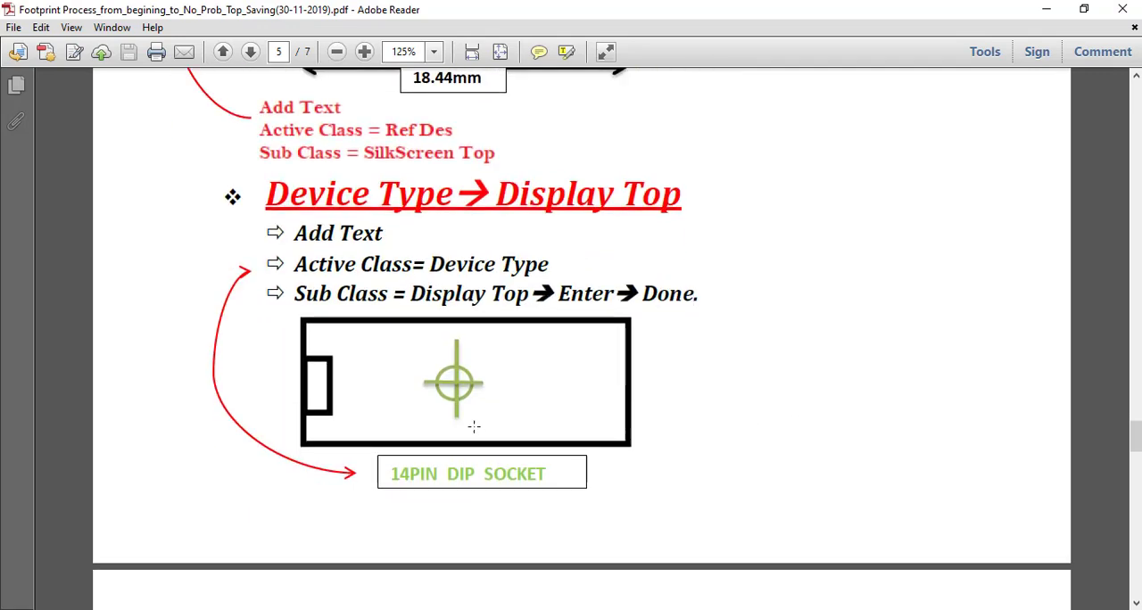
left_click_drag(390, 473, 546, 476)
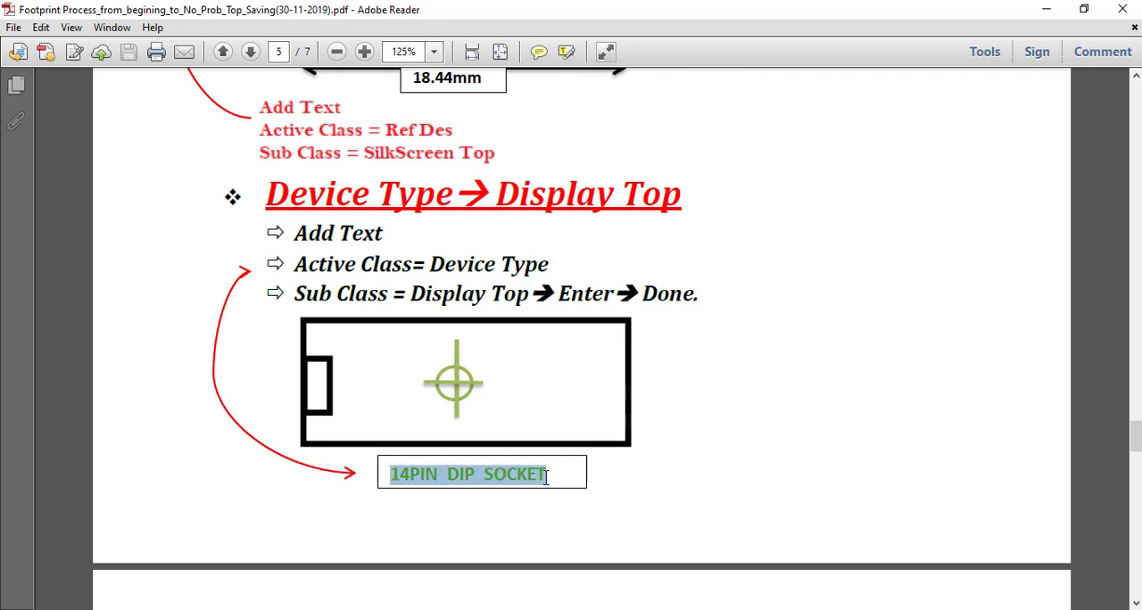
left_click(687, 465)
Read the Placement Boundry section of the PDF, including the Z Copy Shape options and the boundary figure.
scroll(678, 419, "down", 7)
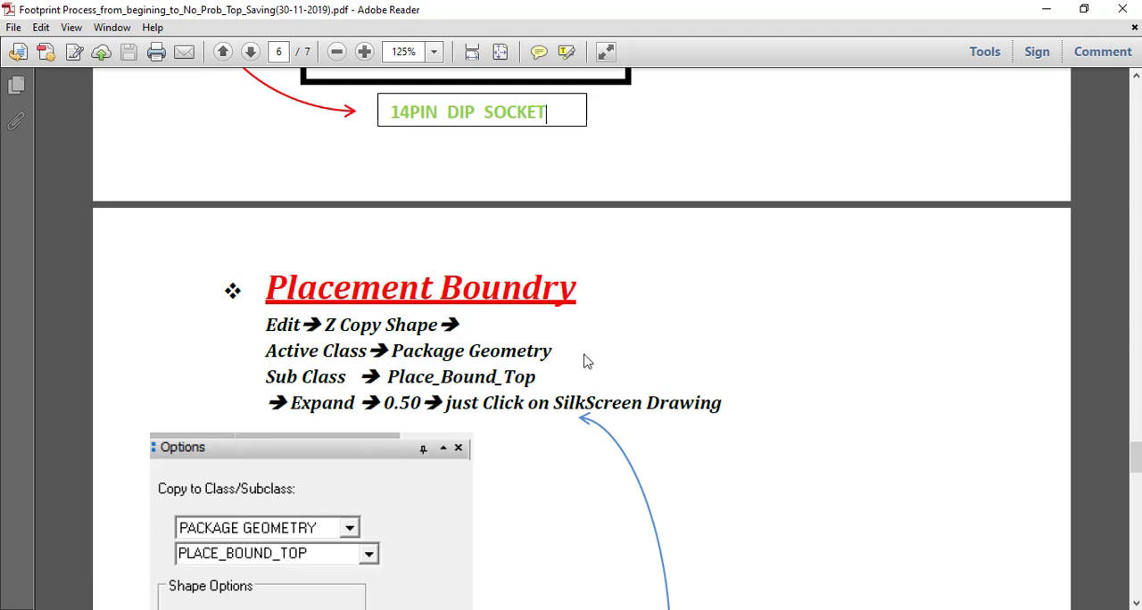
scroll(580, 369, "down", 3)
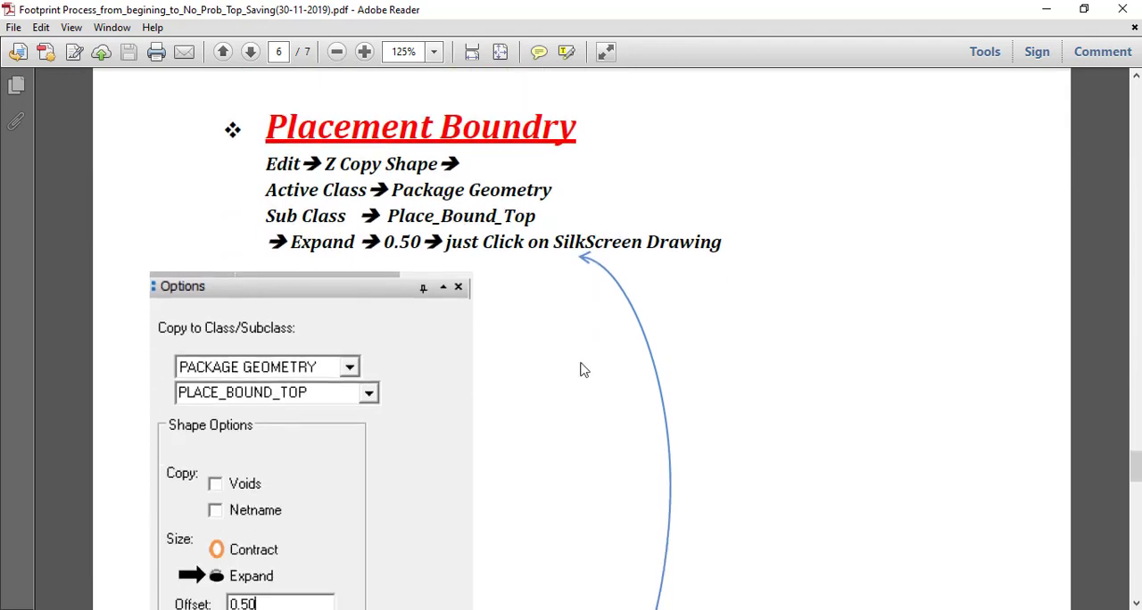
scroll(581, 369, "down", 5)
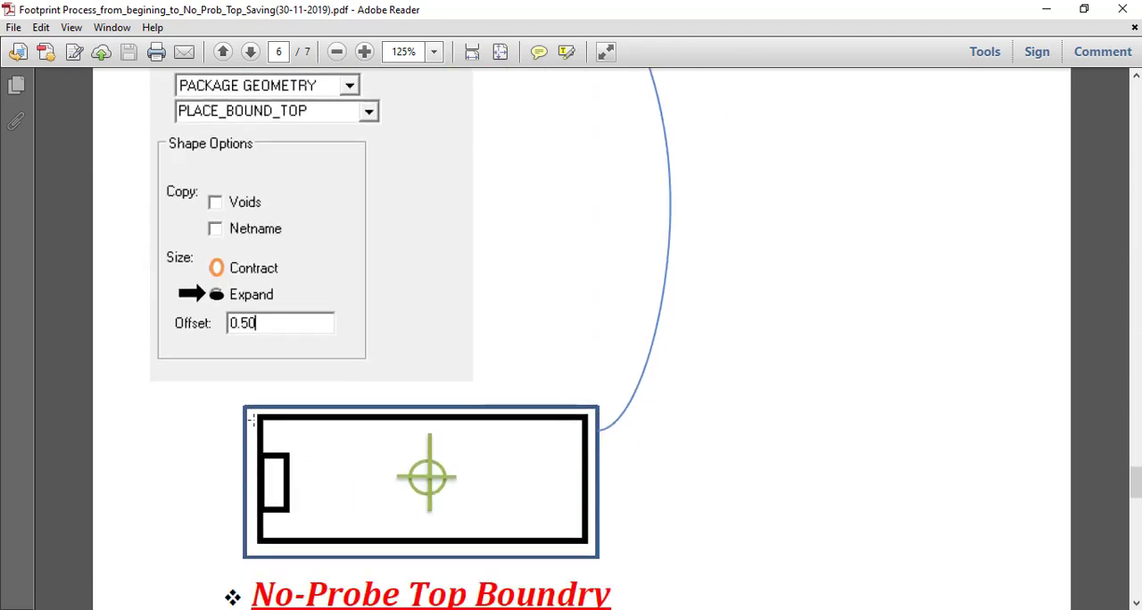
scroll(309, 407, "up", 5)
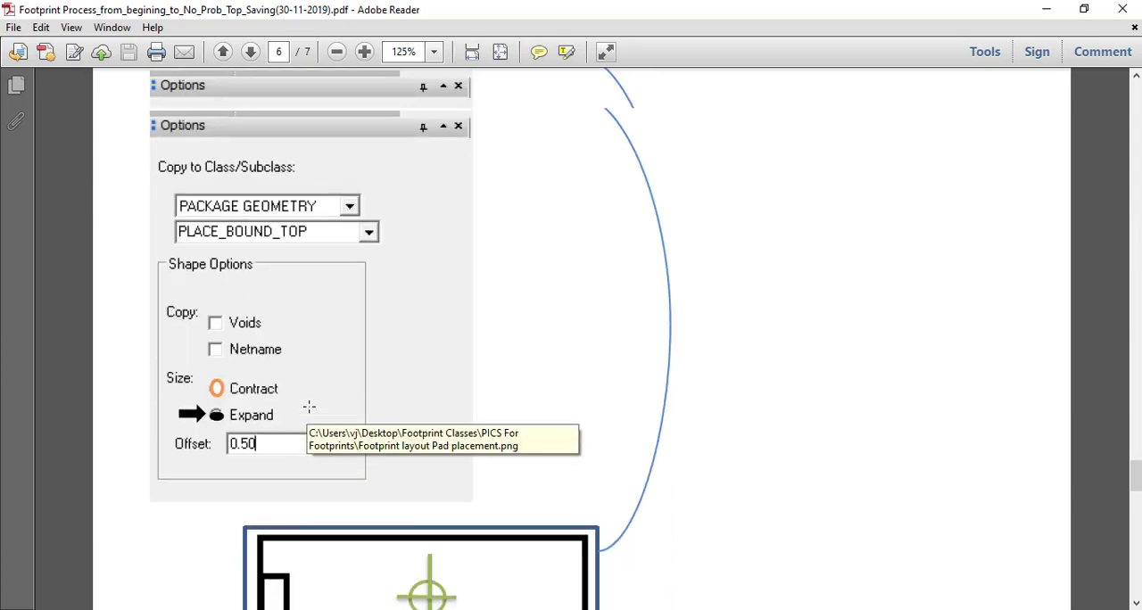
Return to Allegro, start Z-Copy Shape to class PACKAGE GEOMETRY, subclass PLACE_BOUND_TOP, and enlarge the options area to show all shape options.
key("alt+Tab")
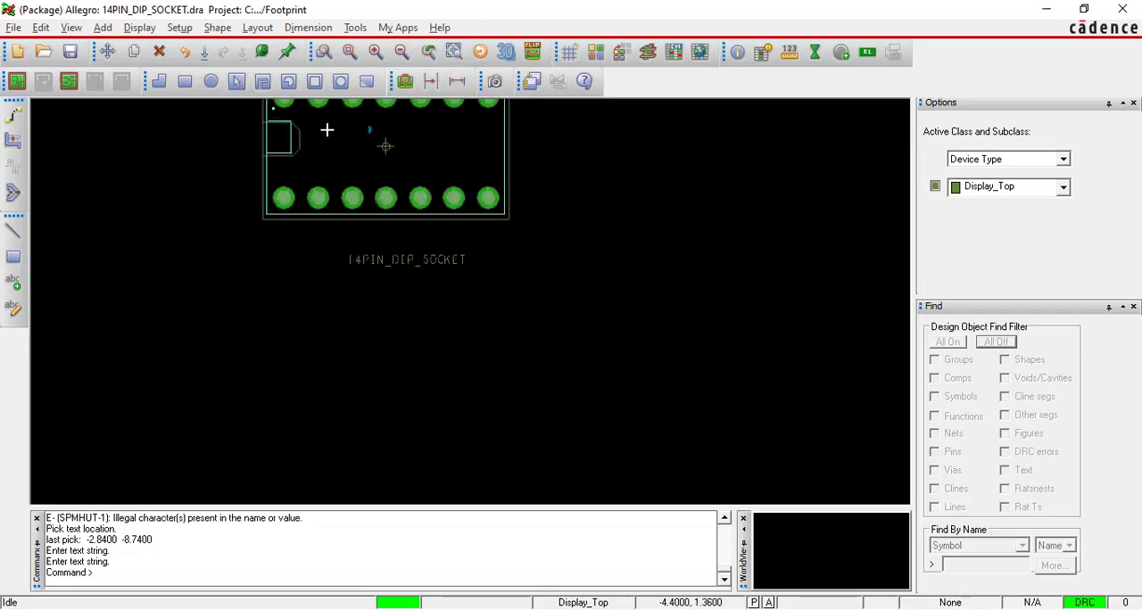
left_click(351, 52)
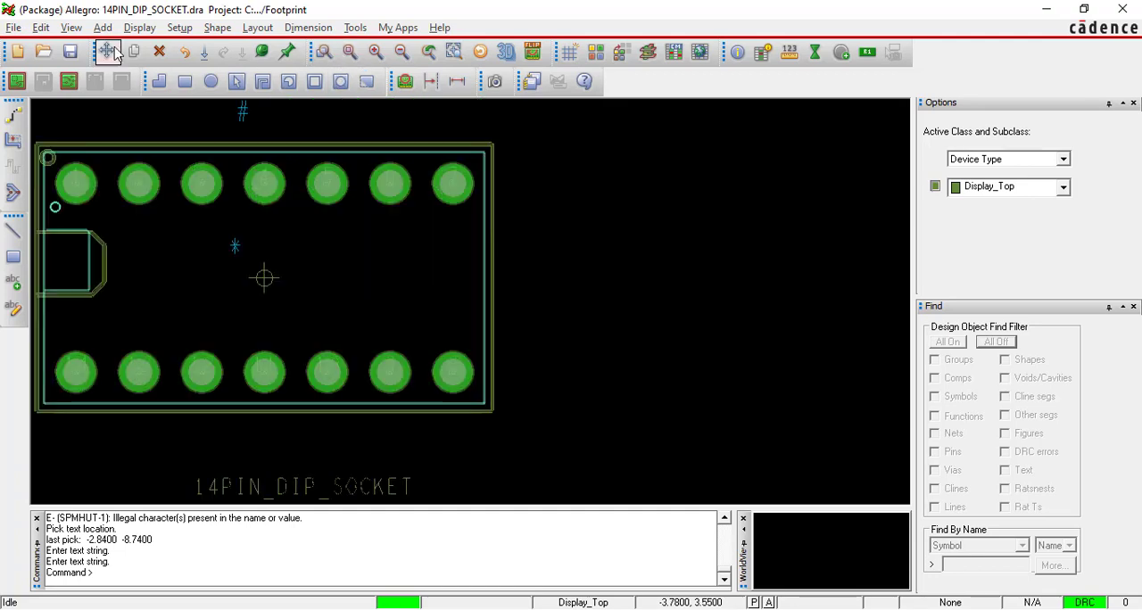
left_click(41, 28)
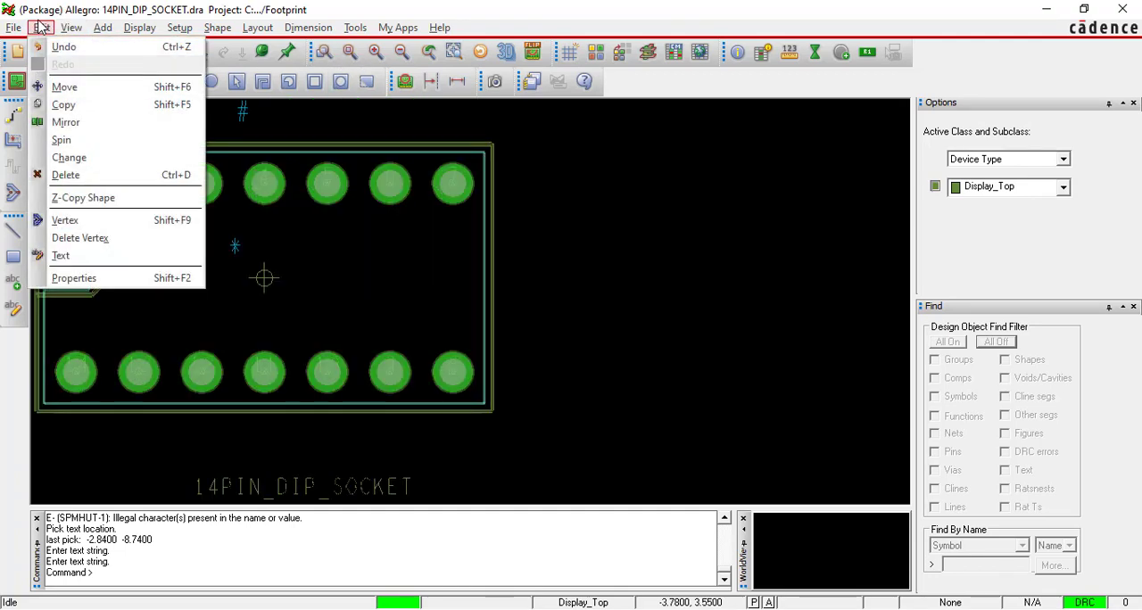
left_click(106, 198)
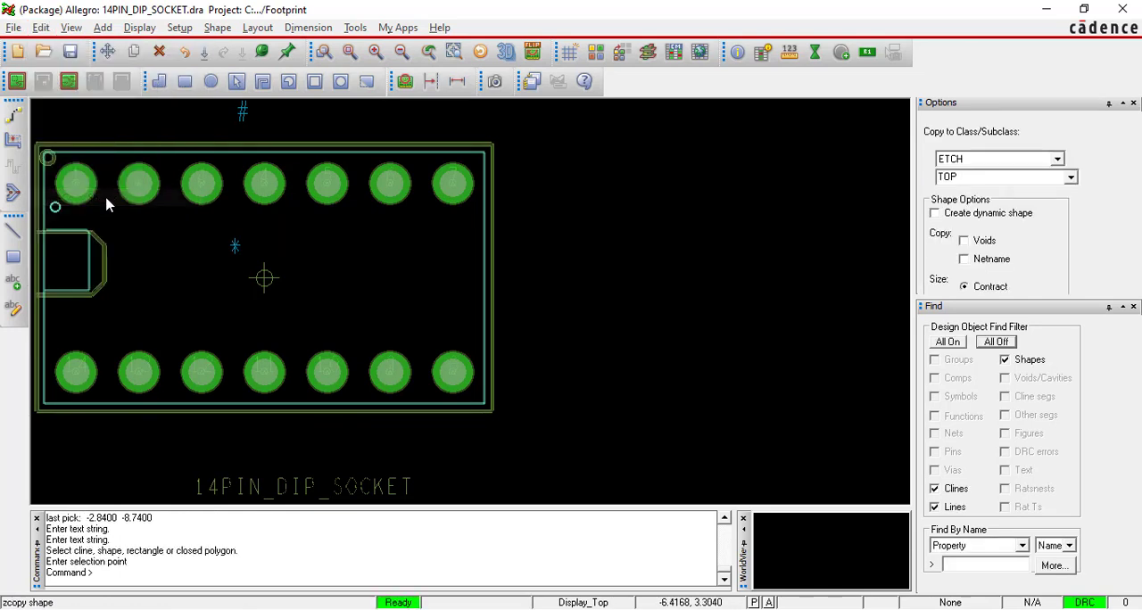
left_click(1058, 159)
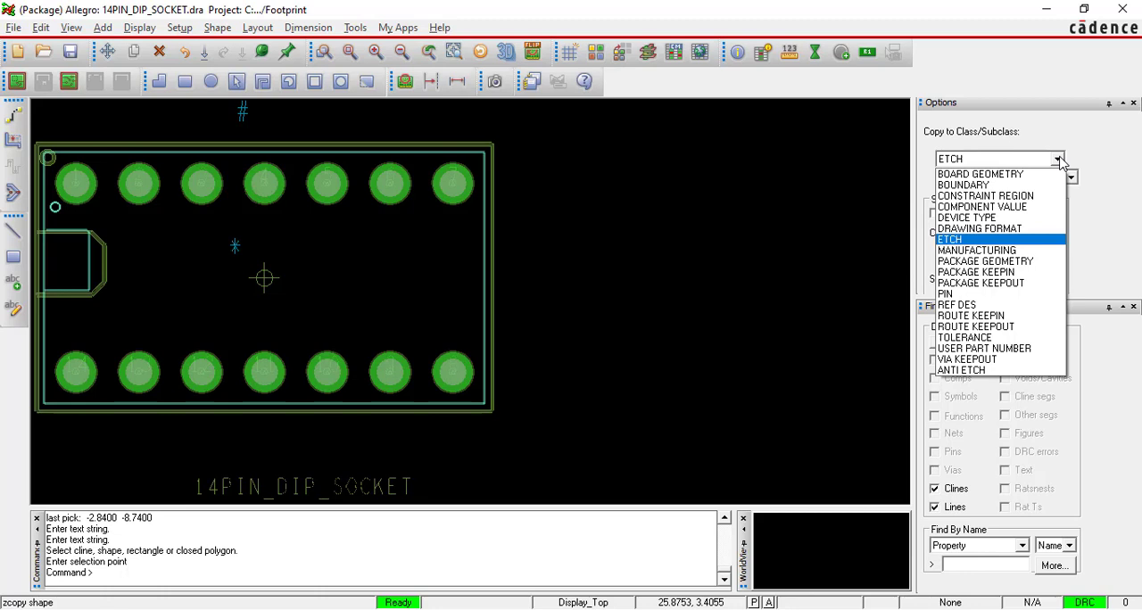
left_click(986, 262)
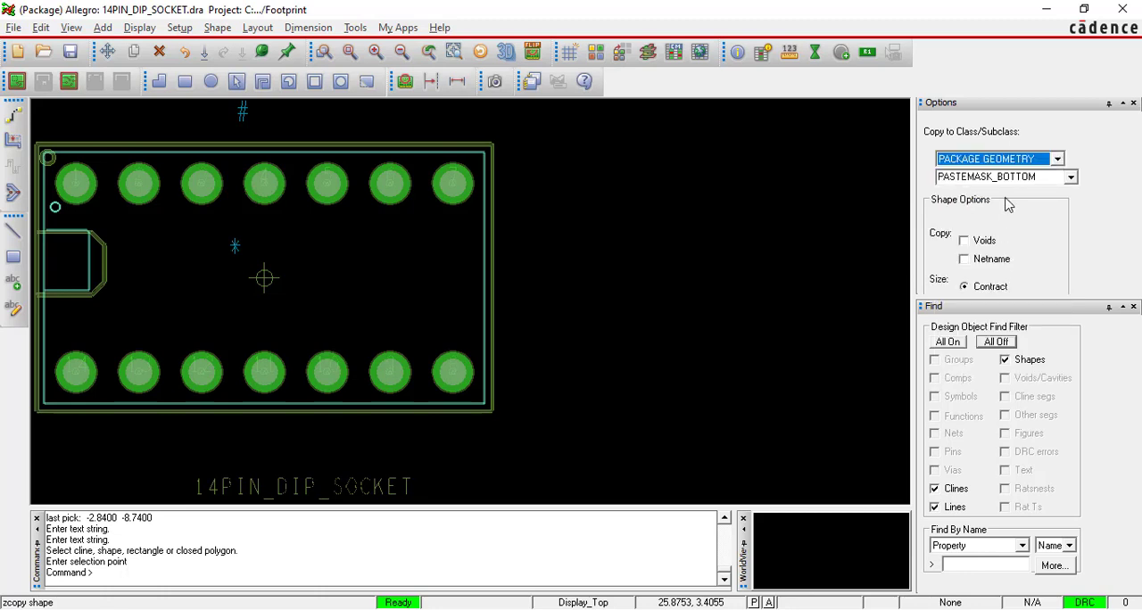
left_click(1072, 178)
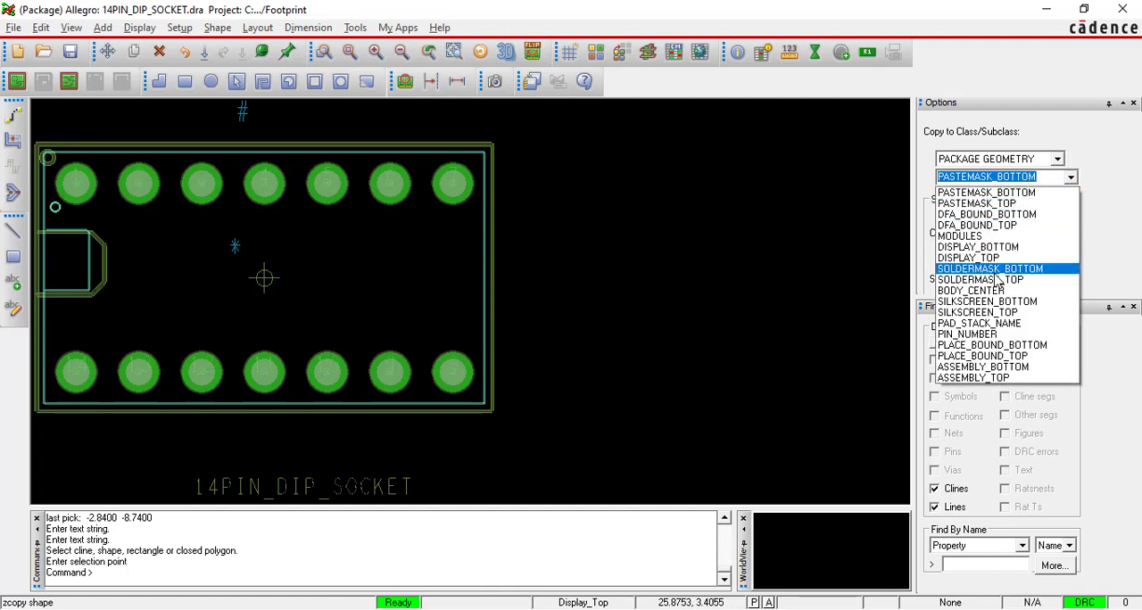
left_click(1009, 356)
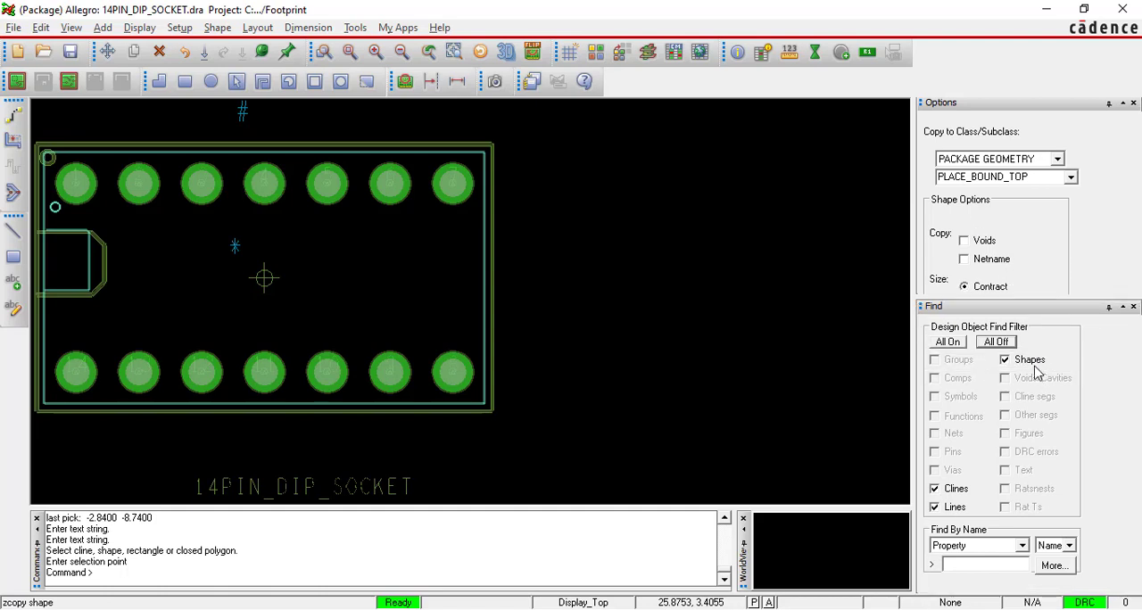
left_click_drag(1016, 299, 1001, 353)
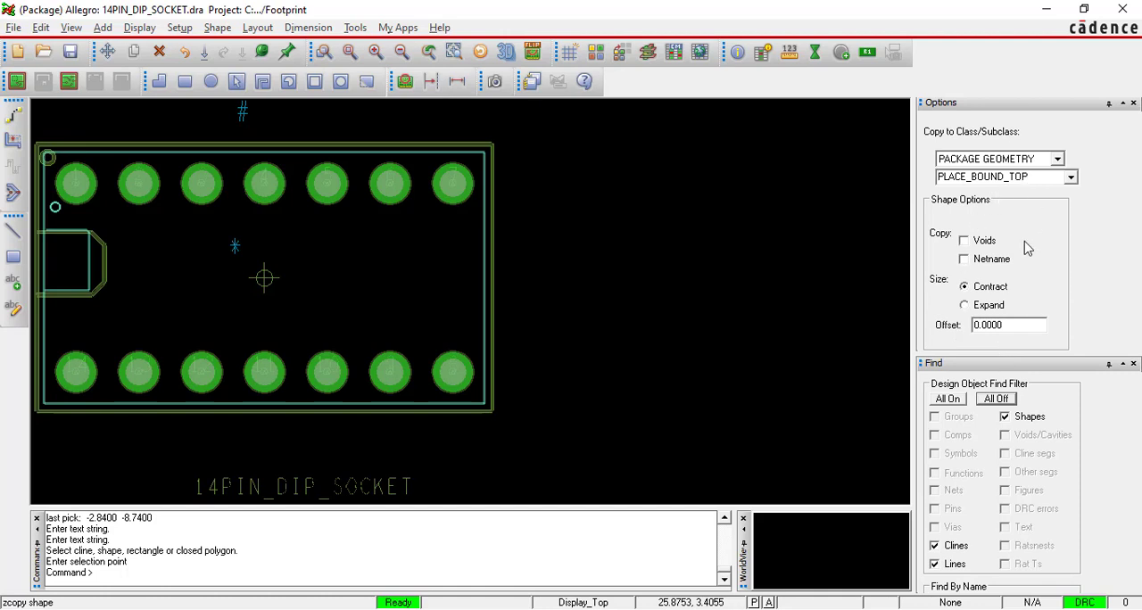
Recheck the subclass, Expand and offset instructions in the PDF's Placement Boundry section and return to Allegro.
key("alt+Tab")
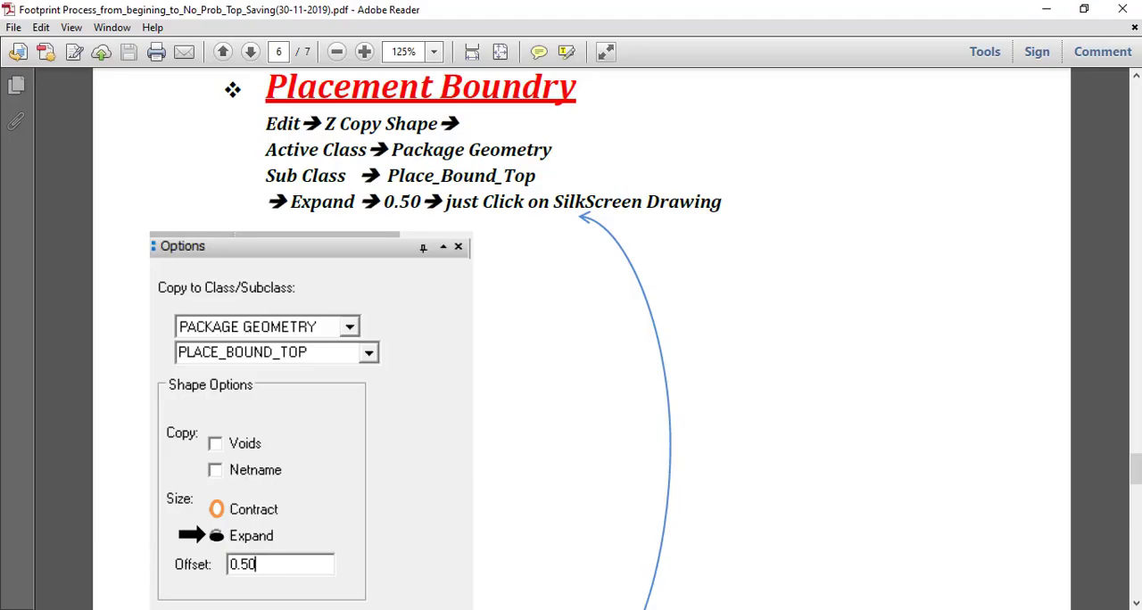
scroll(552, 366, "up", 2)
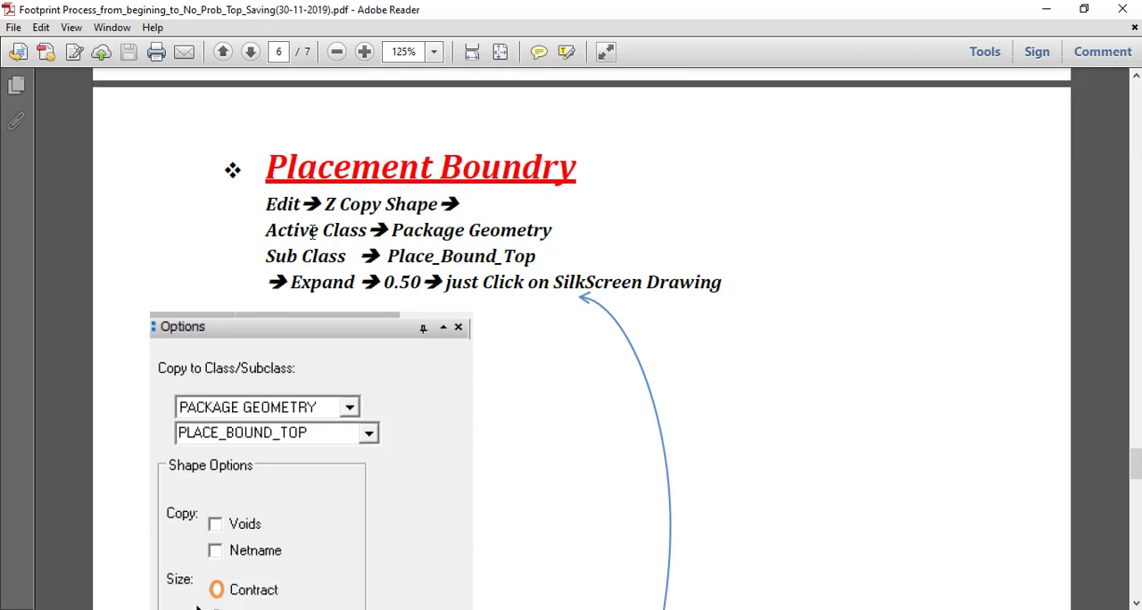
left_click_drag(283, 258, 553, 259)
left_click(510, 318)
left_click_drag(295, 282, 422, 282)
mouse_move(759, 609)
left_click(678, 609)
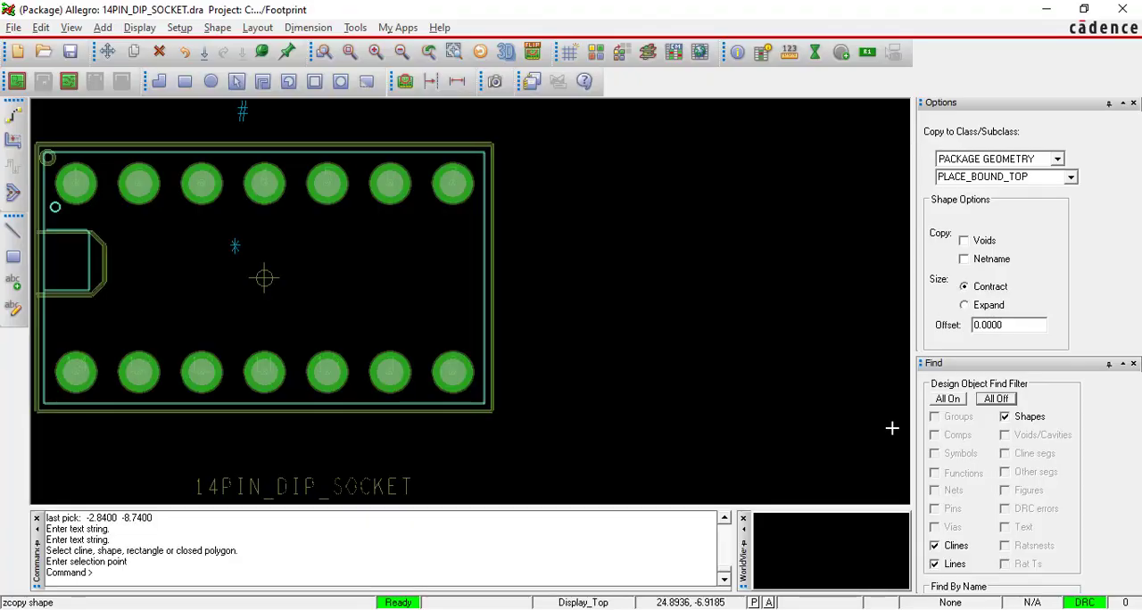
Set the Z-copy size to Expand with offset 0.5 and copy the package's outer silkscreen outline to Place_Bound_Top.
left_click(965, 305)
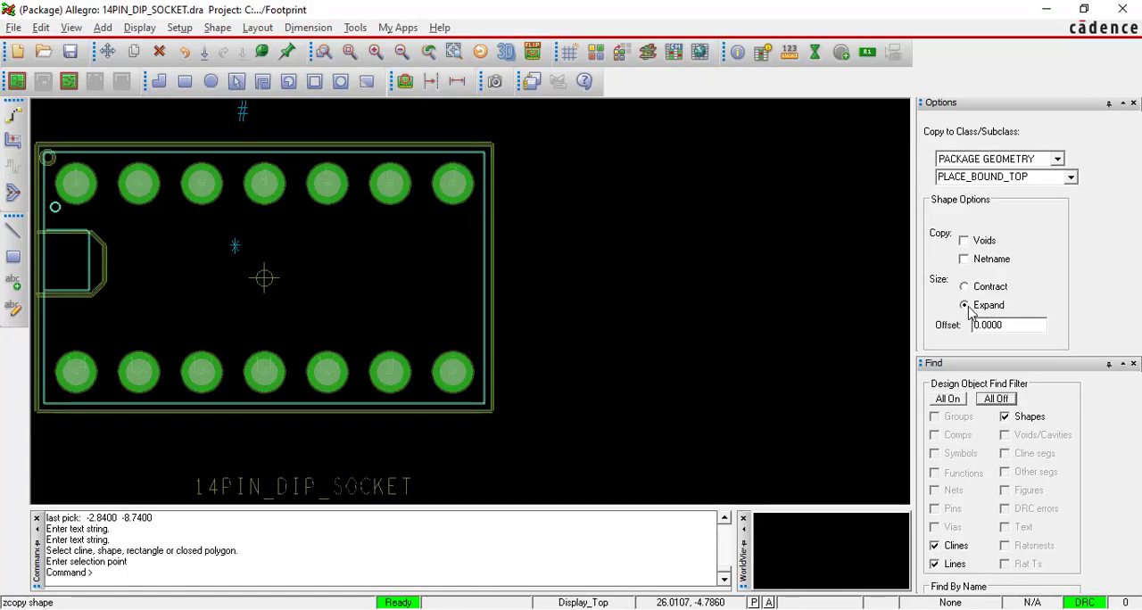
left_click_drag(1020, 327, 938, 318)
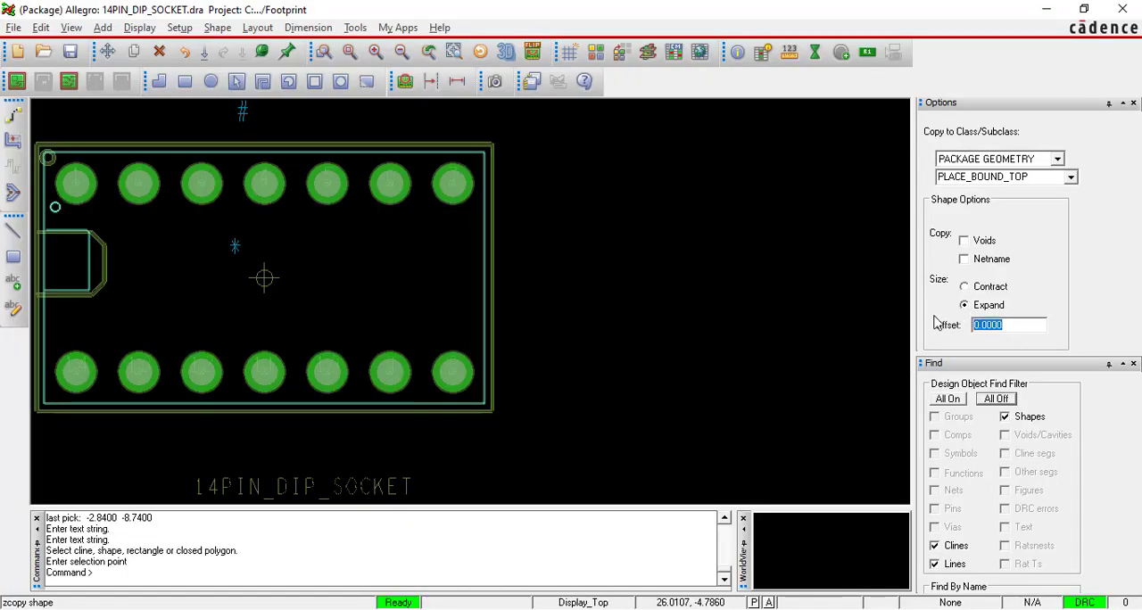
key("BackSpace")
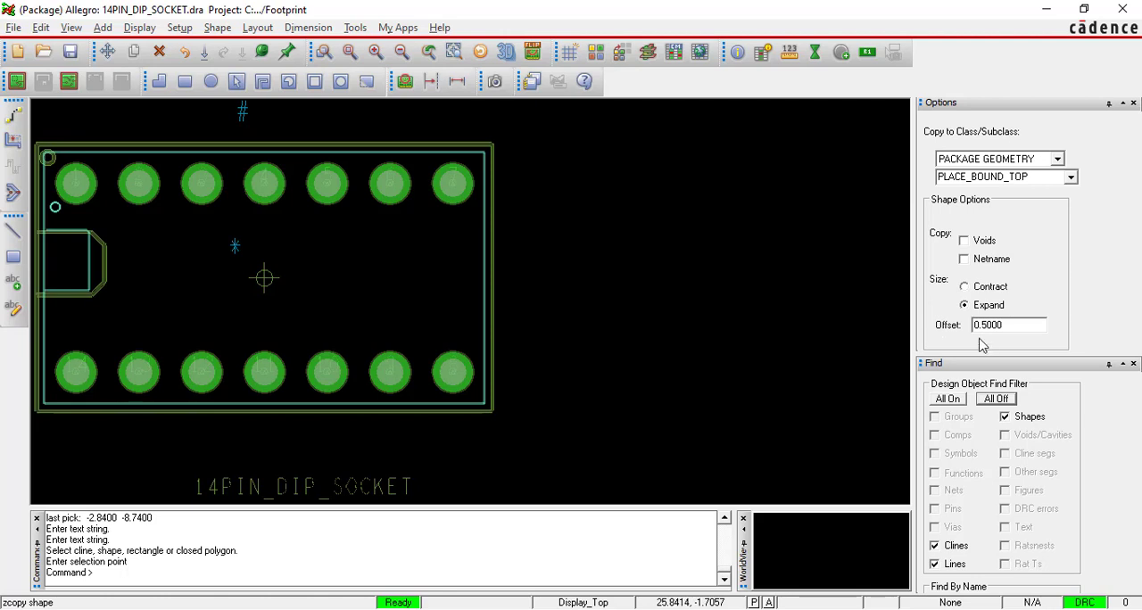
scroll(283, 128, "up", 1)
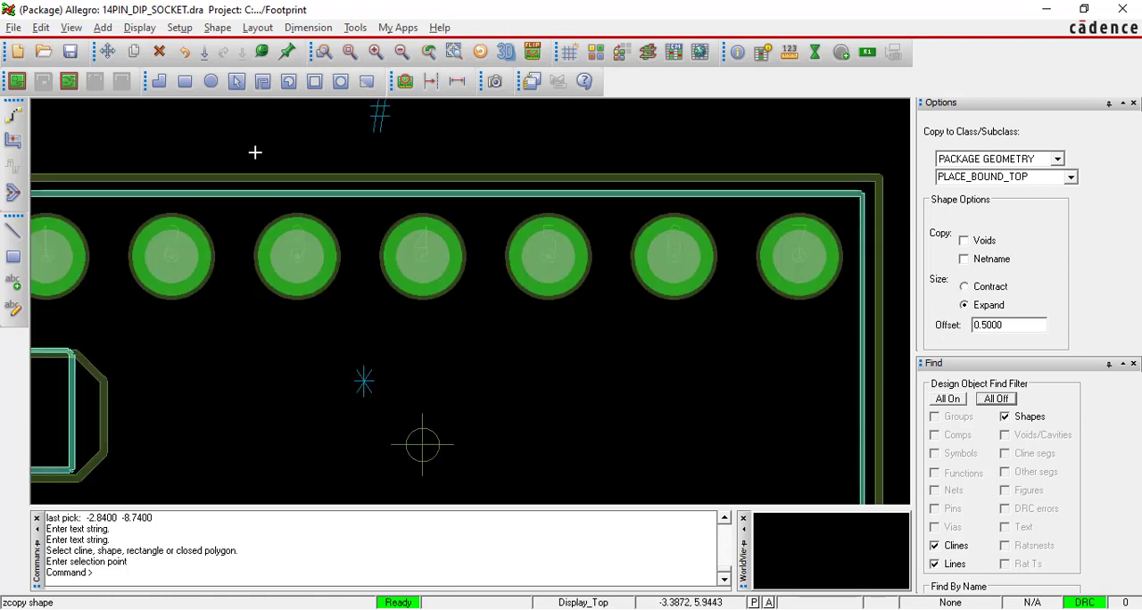
scroll(253, 152, "down", 1)
scroll(215, 147, "up", 1)
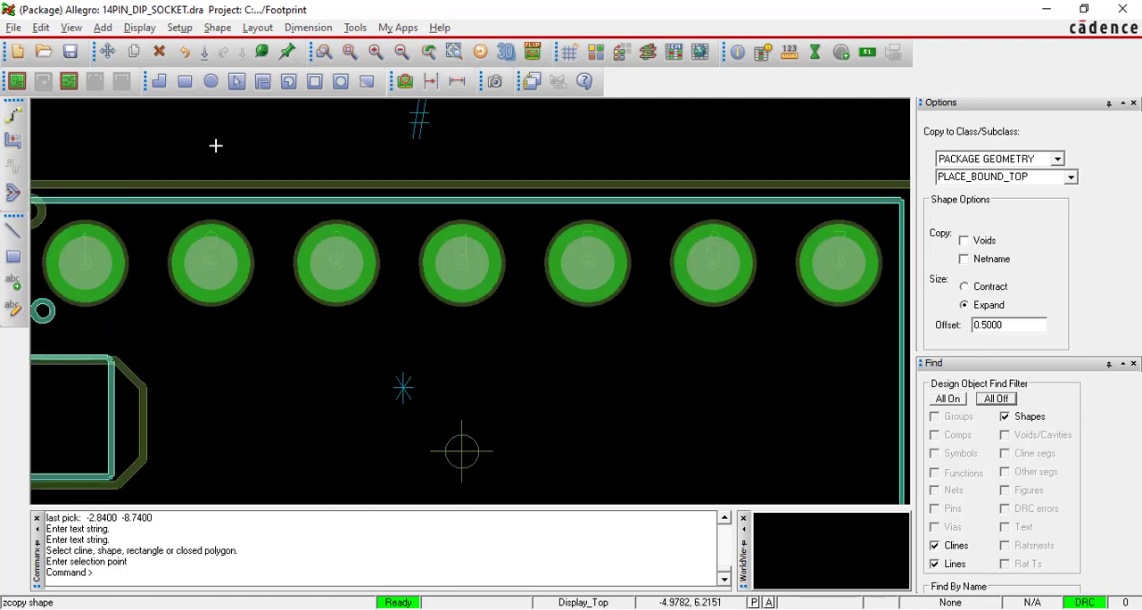
left_click(259, 184)
scroll(301, 163, "down", 1)
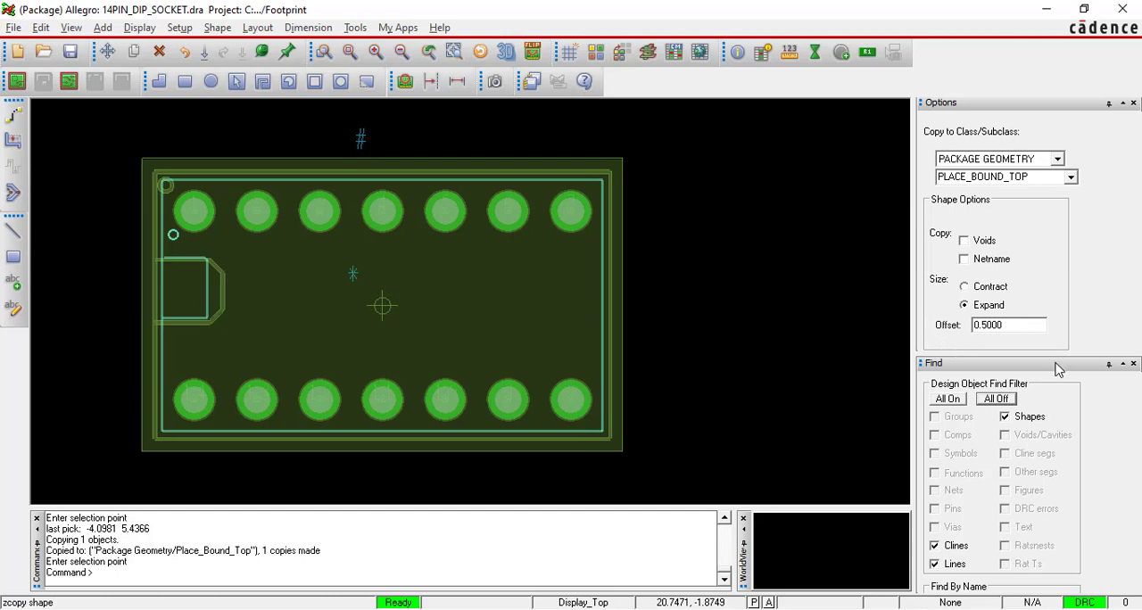
Collapse the Find pane to the window edge and finish the Z-Copy Shape command.
left_click(1110, 365)
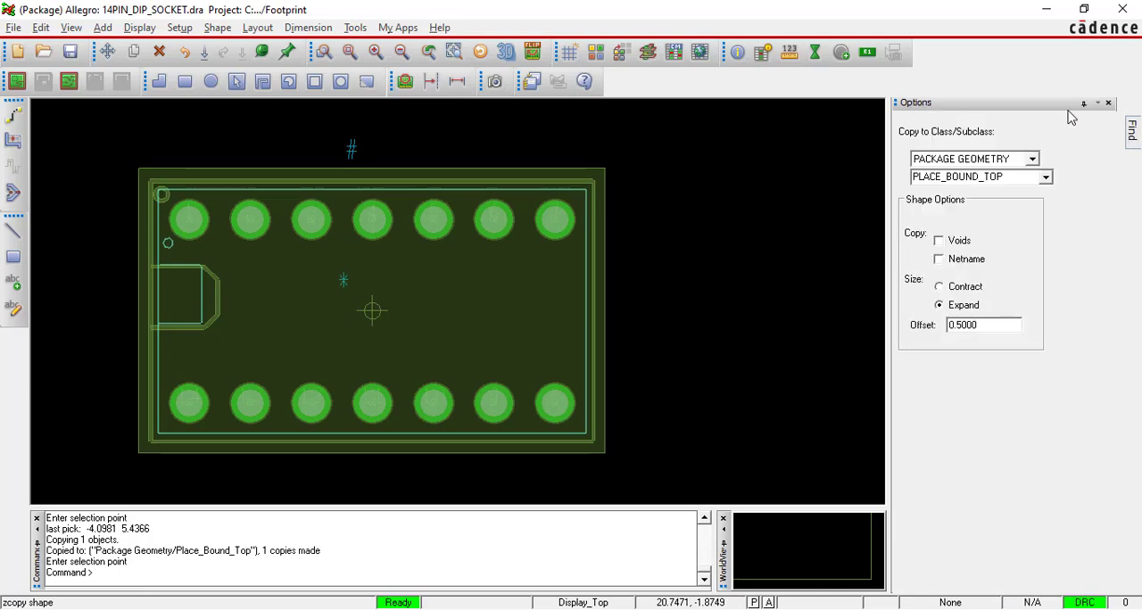
left_click_drag(1054, 102, 1058, 181)
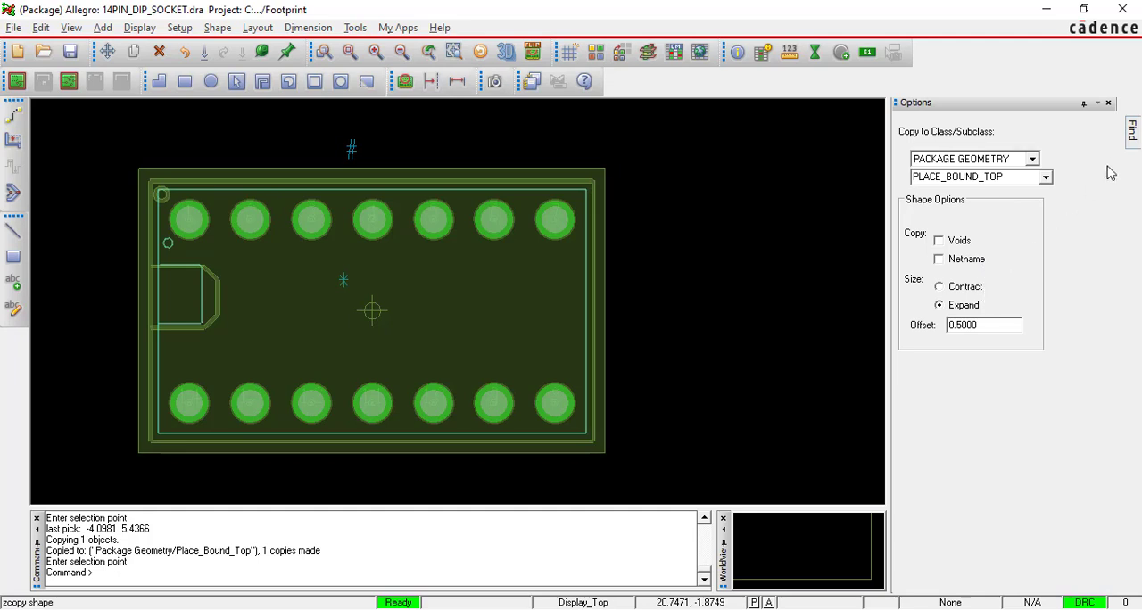
mouse_move(1131, 136)
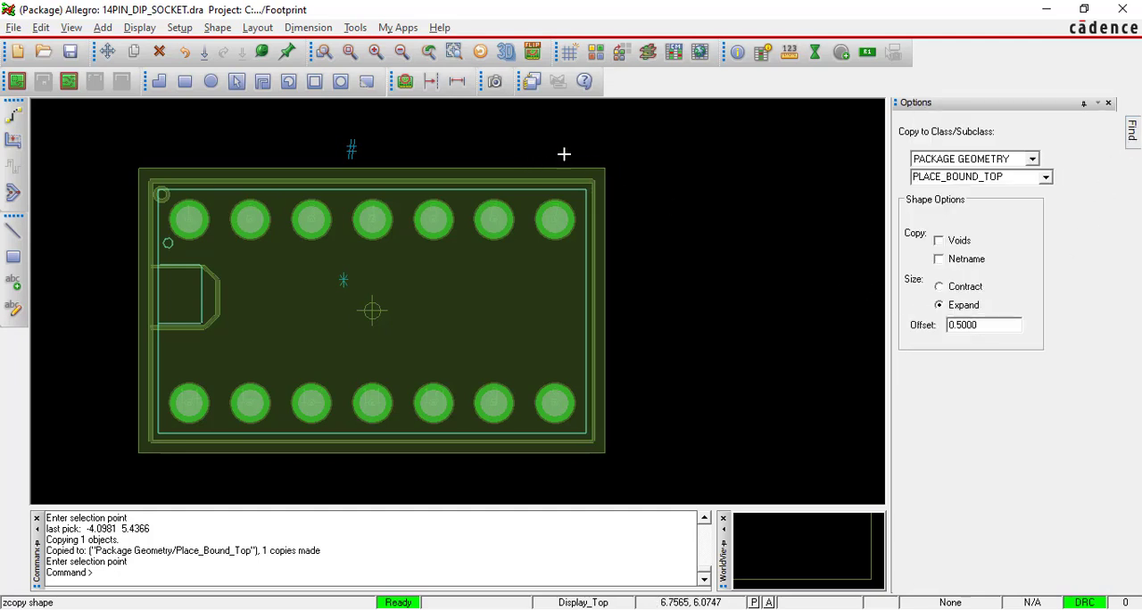
right_click(556, 126)
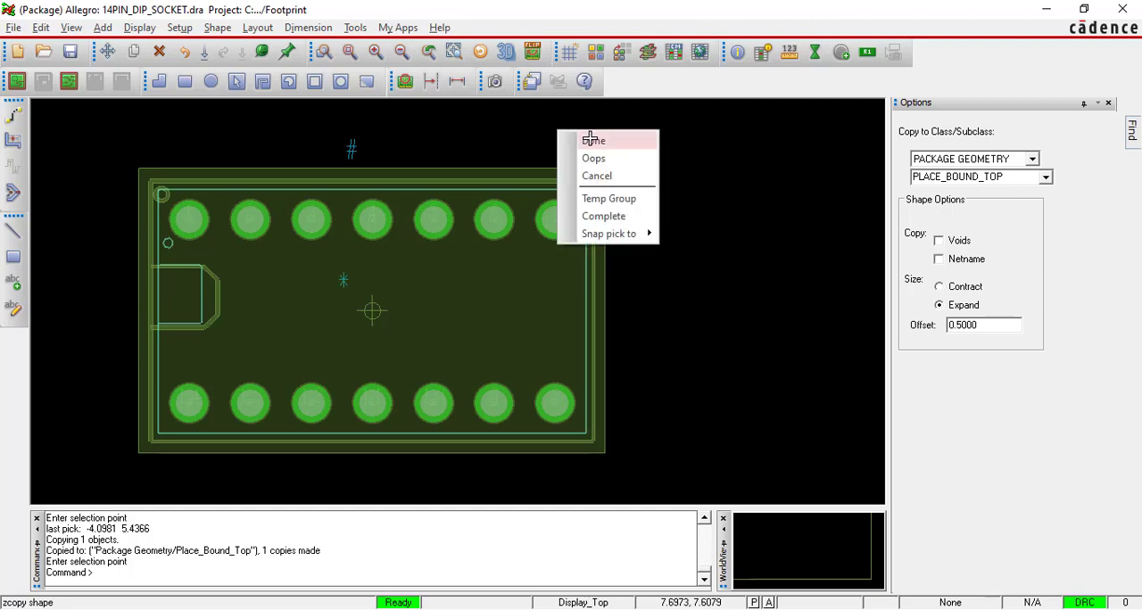
left_click(591, 139)
Inspect the Place_Bound_Top filled rectangle around the package with Show Element.
scroll(612, 169, "down", 3)
scroll(614, 168, "up", 2)
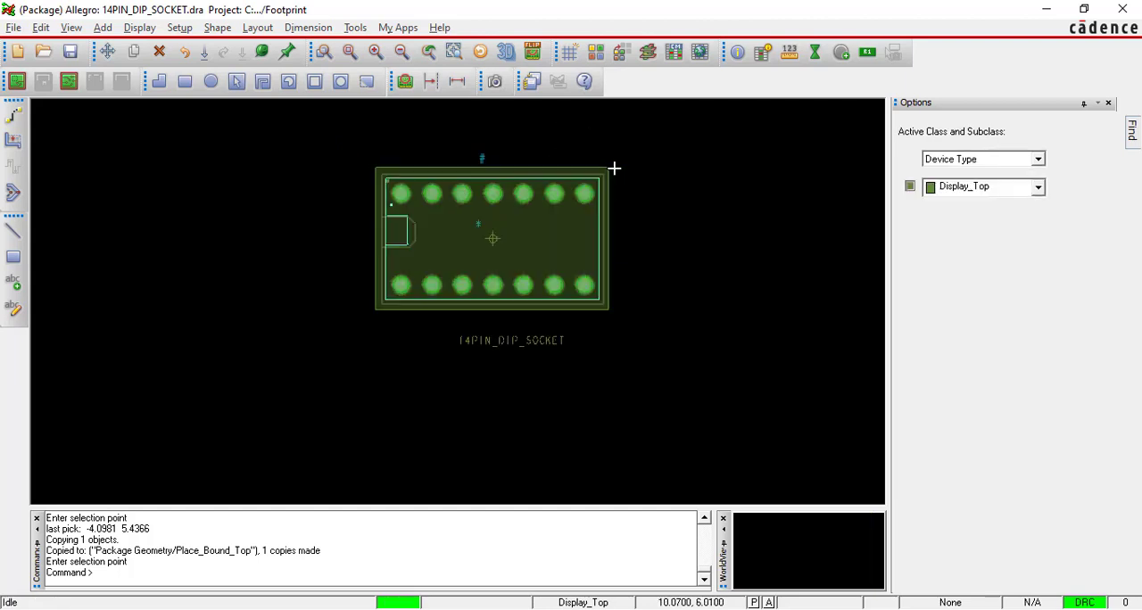
scroll(614, 168, "up", 2)
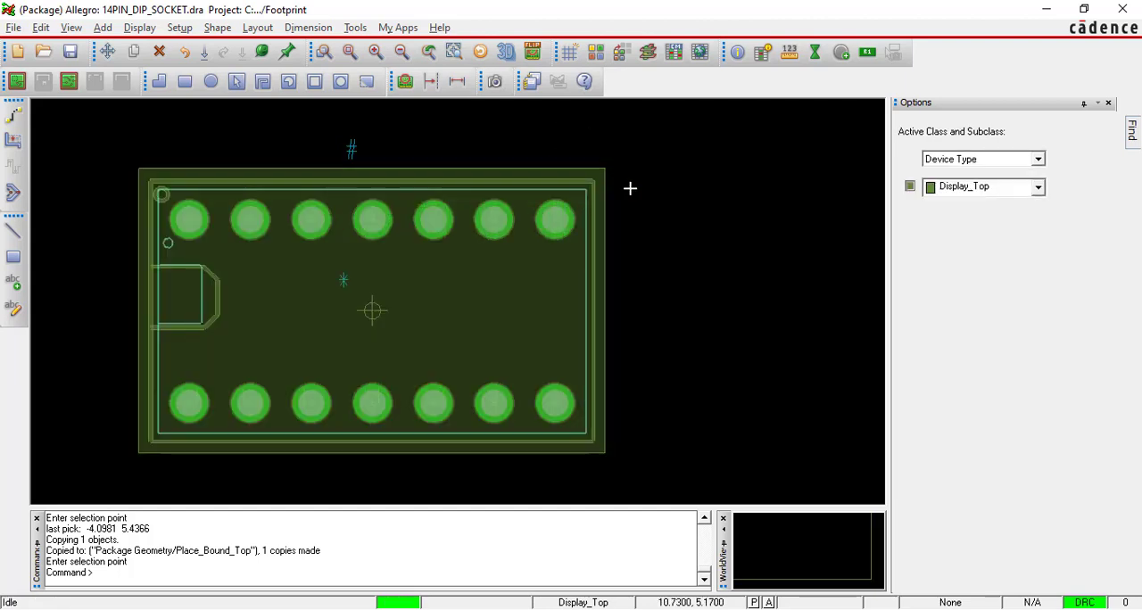
left_click(737, 51)
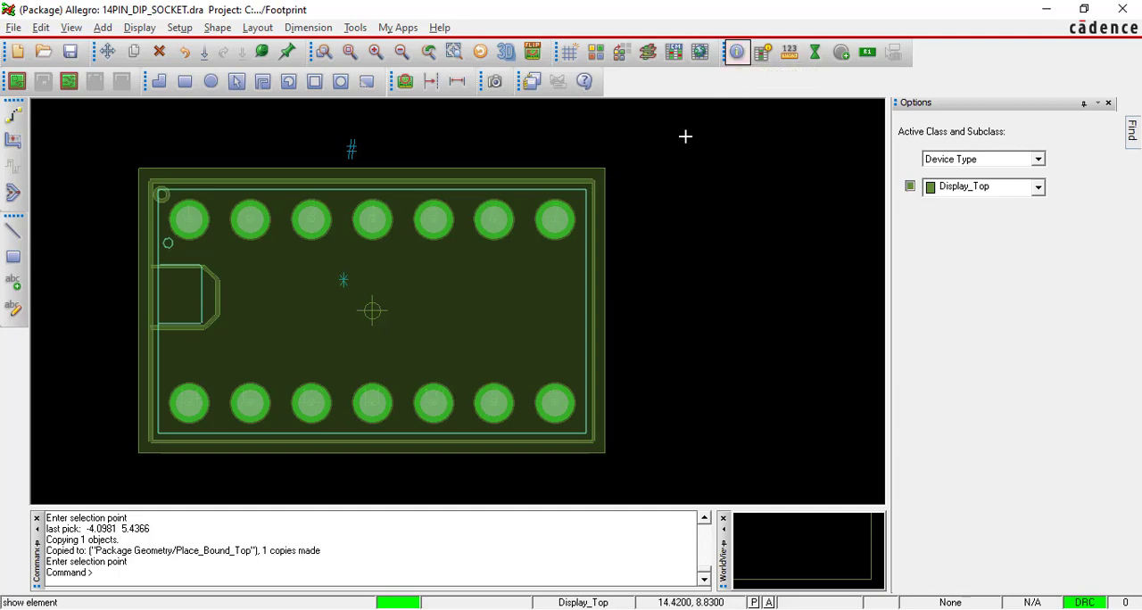
left_click(603, 170)
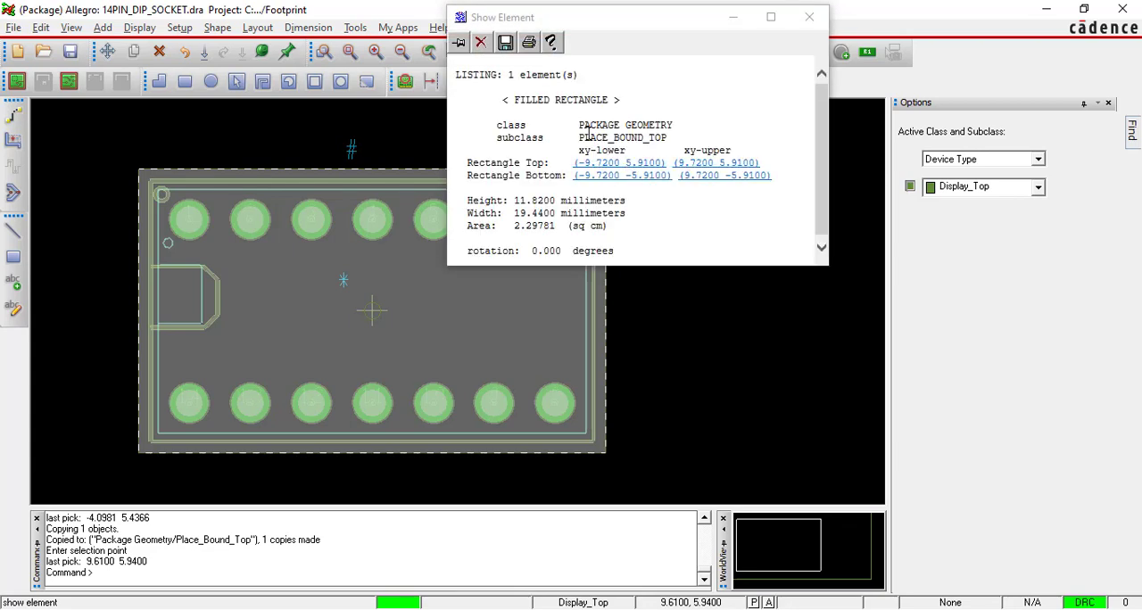
Check the rectangle's class and subclass lines in the Show Element report and close the report.
left_click_drag(492, 125, 669, 118)
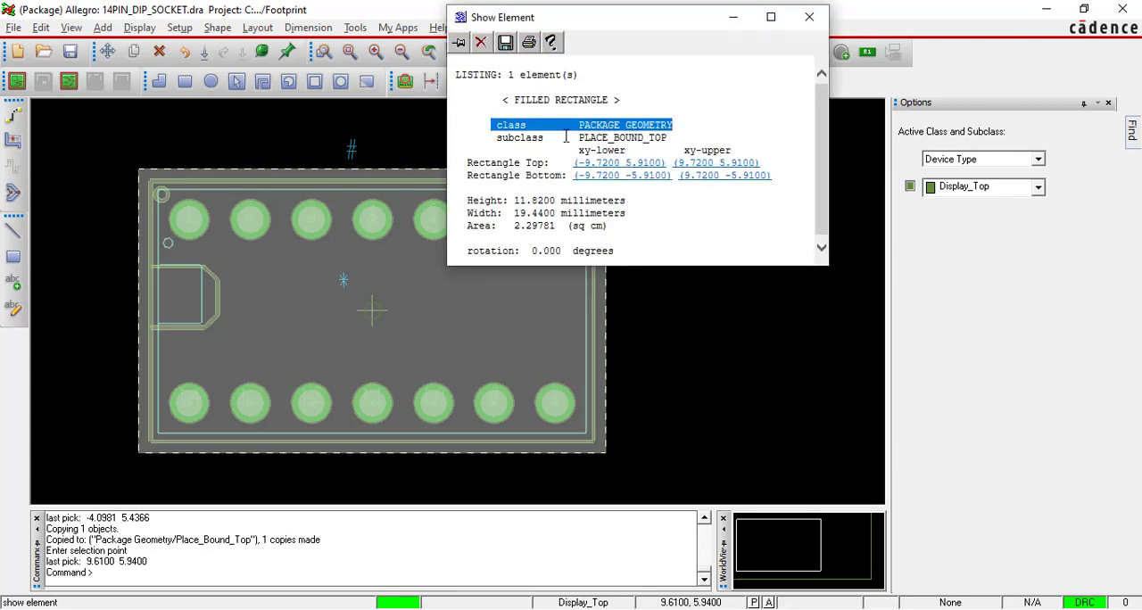
left_click_drag(497, 138, 669, 138)
left_click(809, 17)
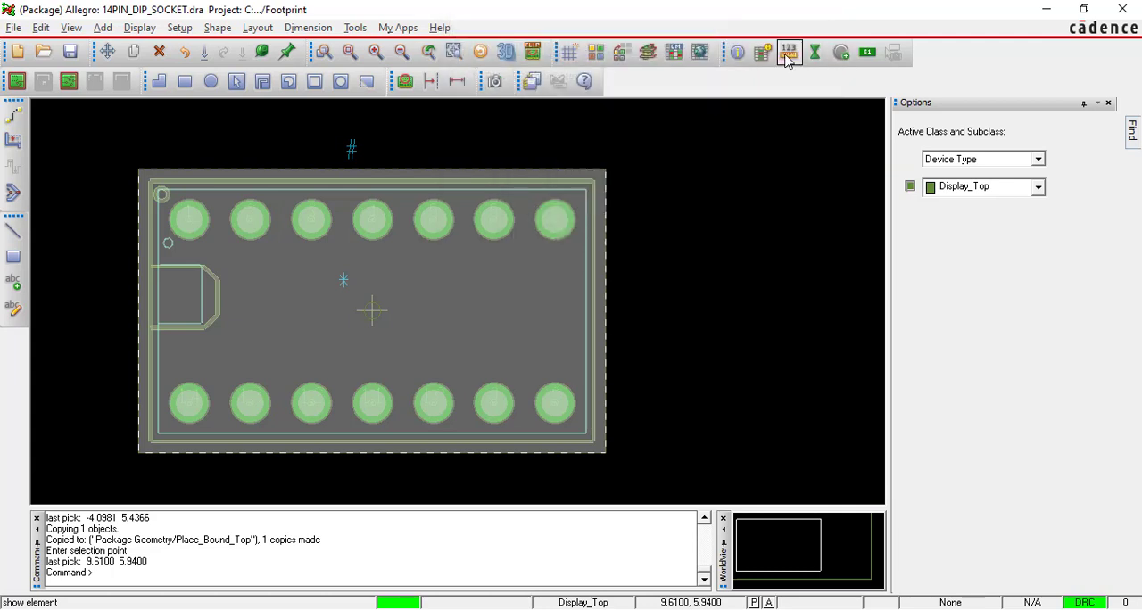
left_click(791, 135)
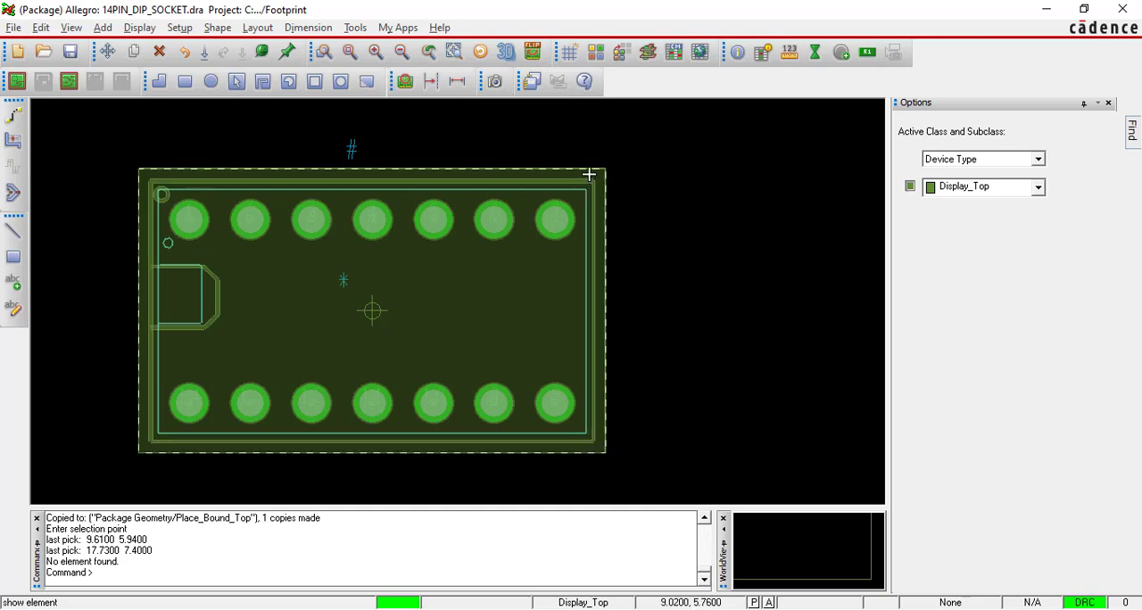
Assign red to the Display_Top subclass of the Device Type class.
left_click(911, 190)
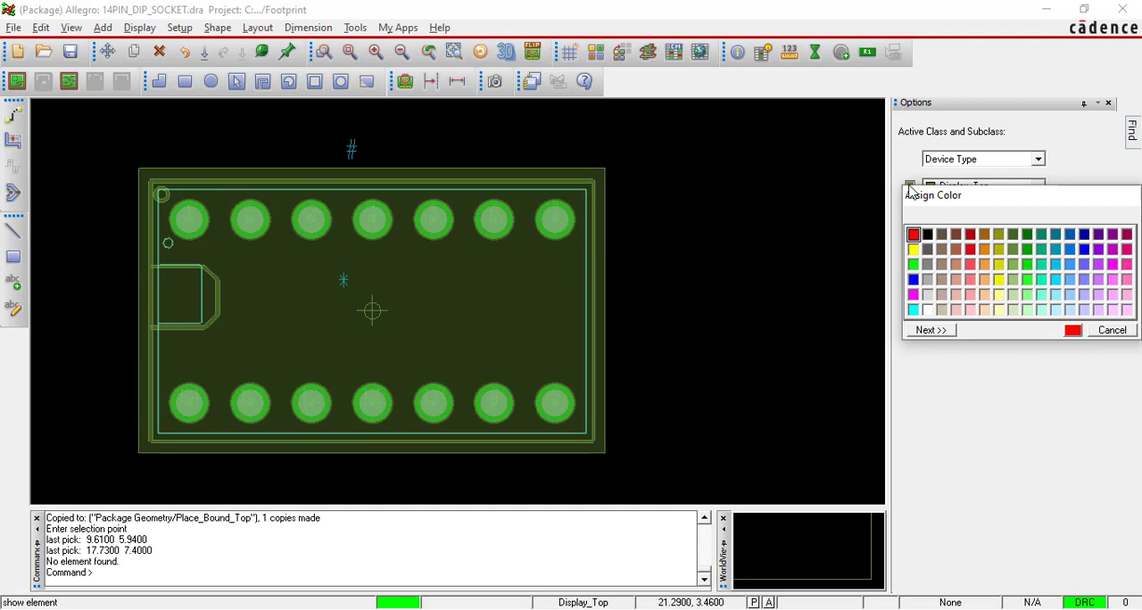
left_click(912, 235)
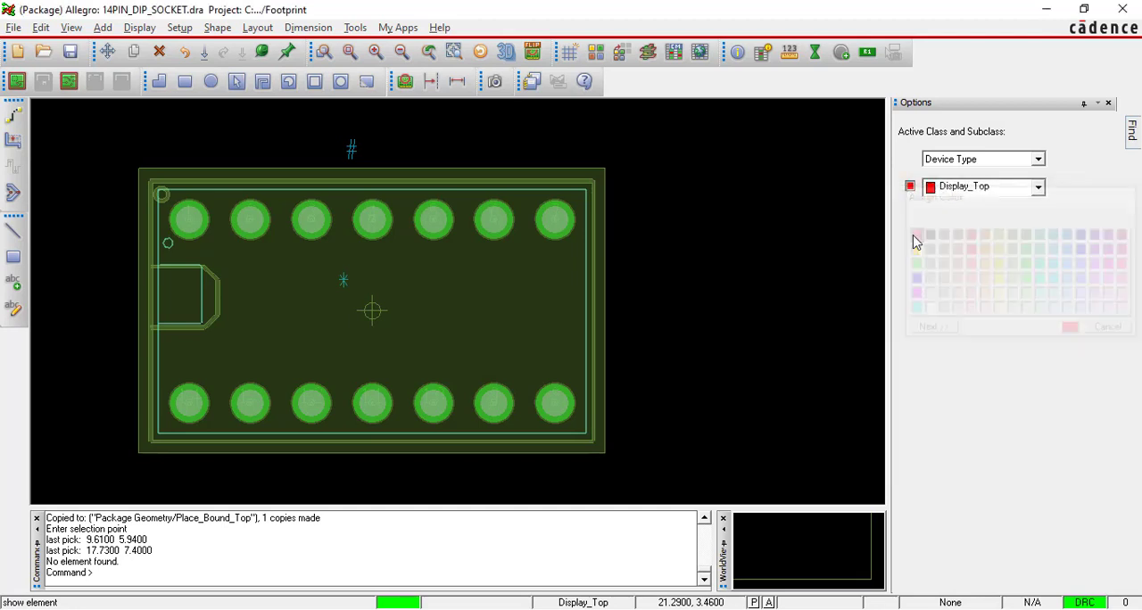
left_click(629, 191)
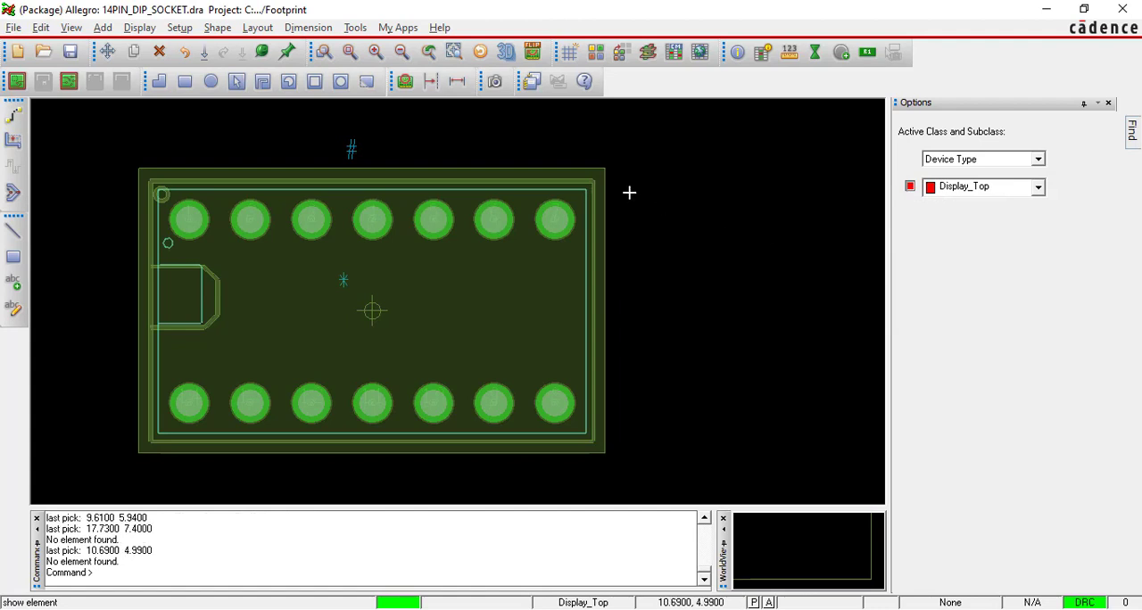
Make Package Geometry / Place_Bound_Top the active class and subclass and assign it red.
left_click(1038, 159)
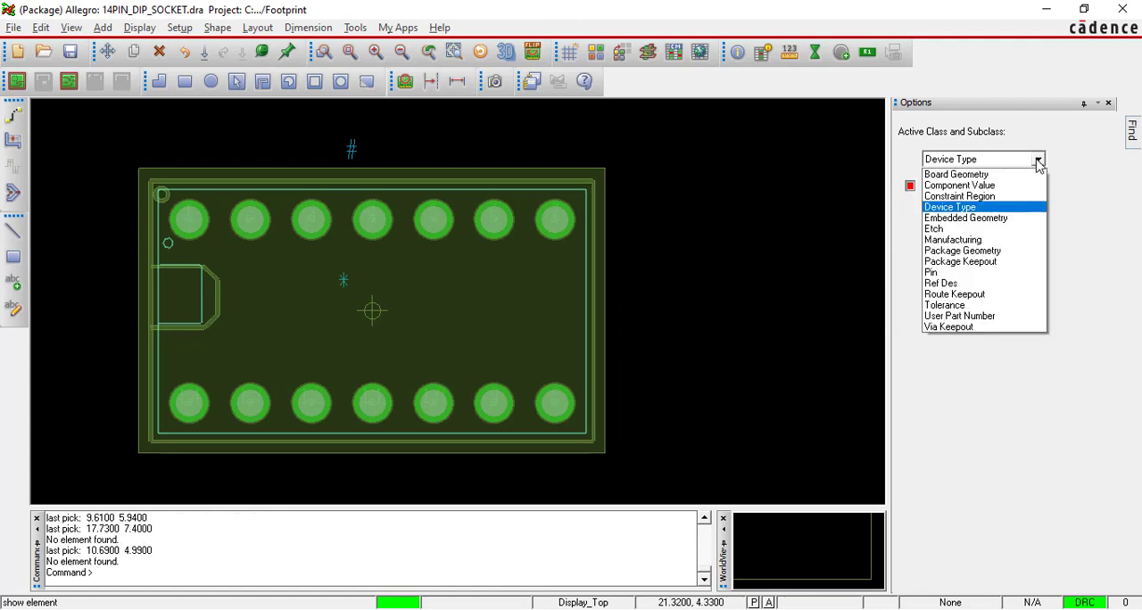
left_click(1038, 161)
left_click(1038, 161)
left_click(982, 251)
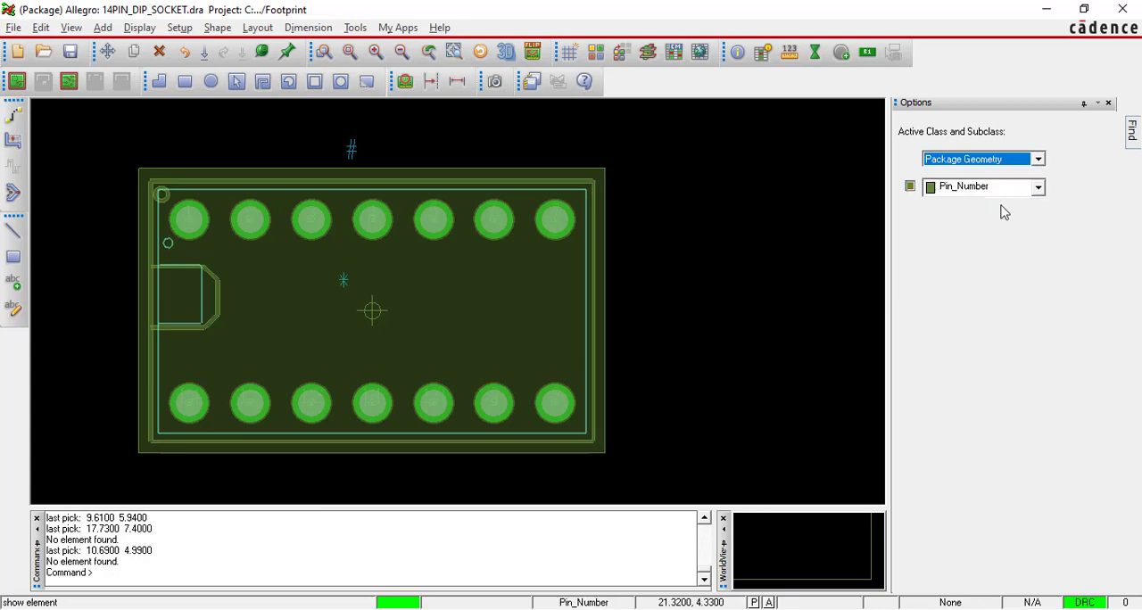
left_click(1038, 186)
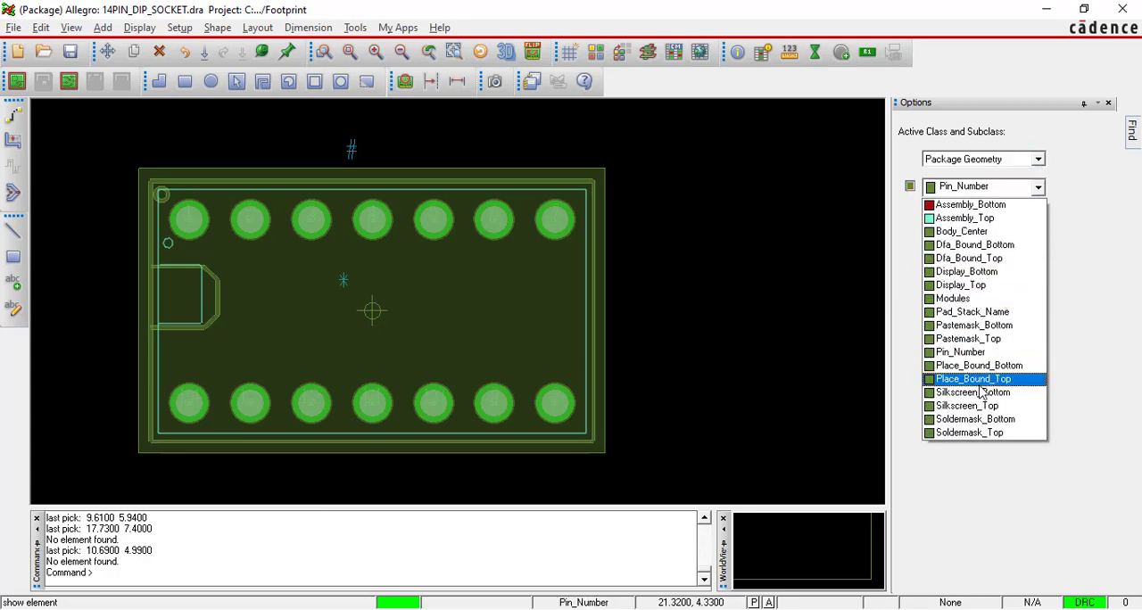
left_click(981, 384)
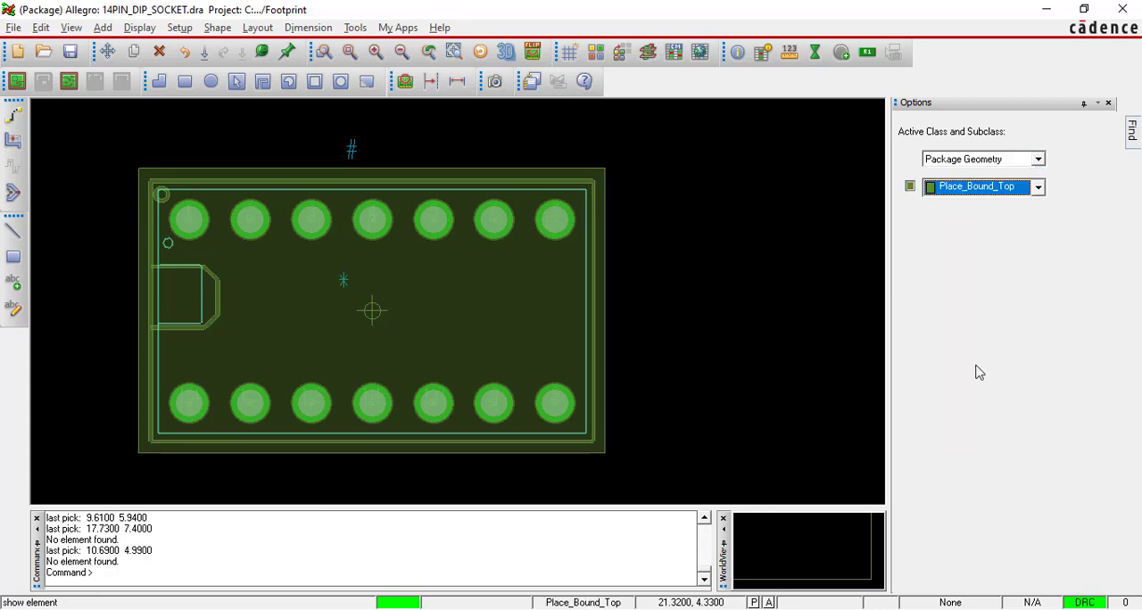
left_click(910, 188)
left_click(910, 188)
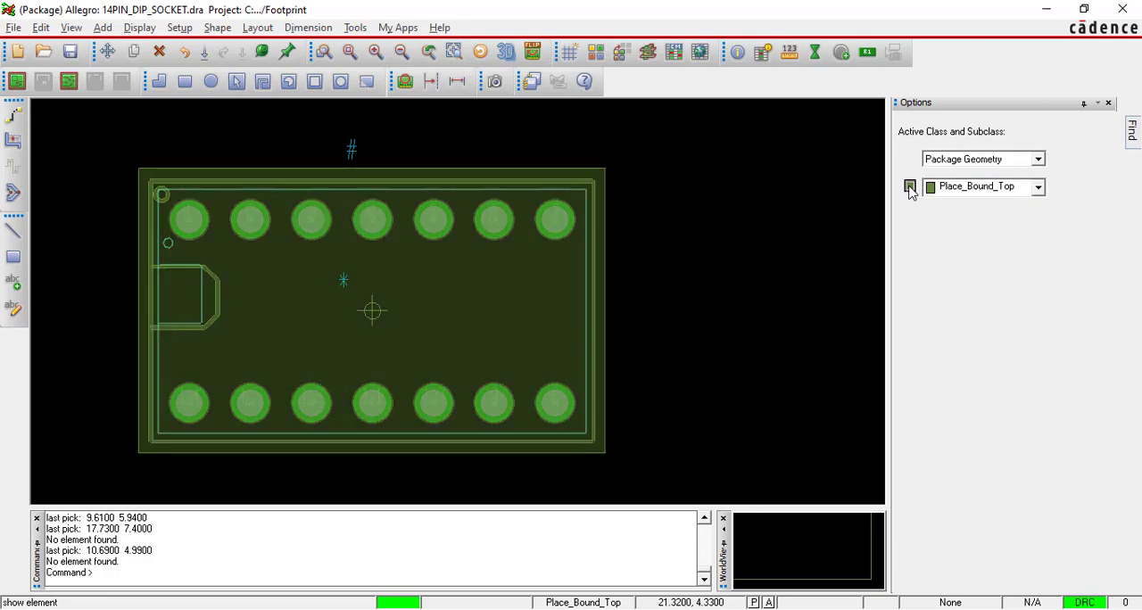
left_click(910, 188)
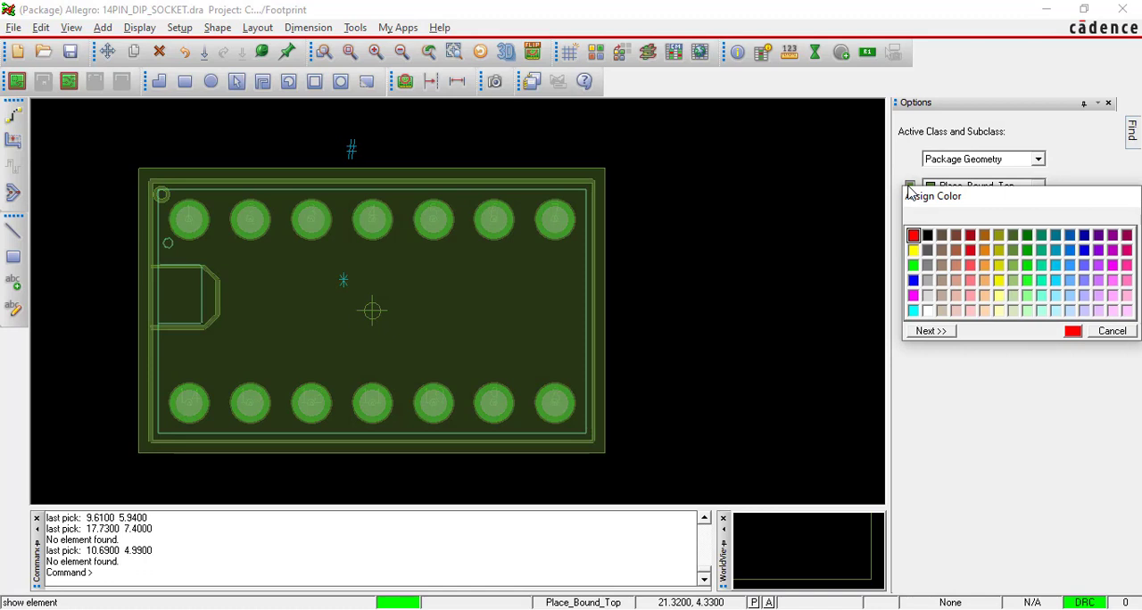
left_click(913, 236)
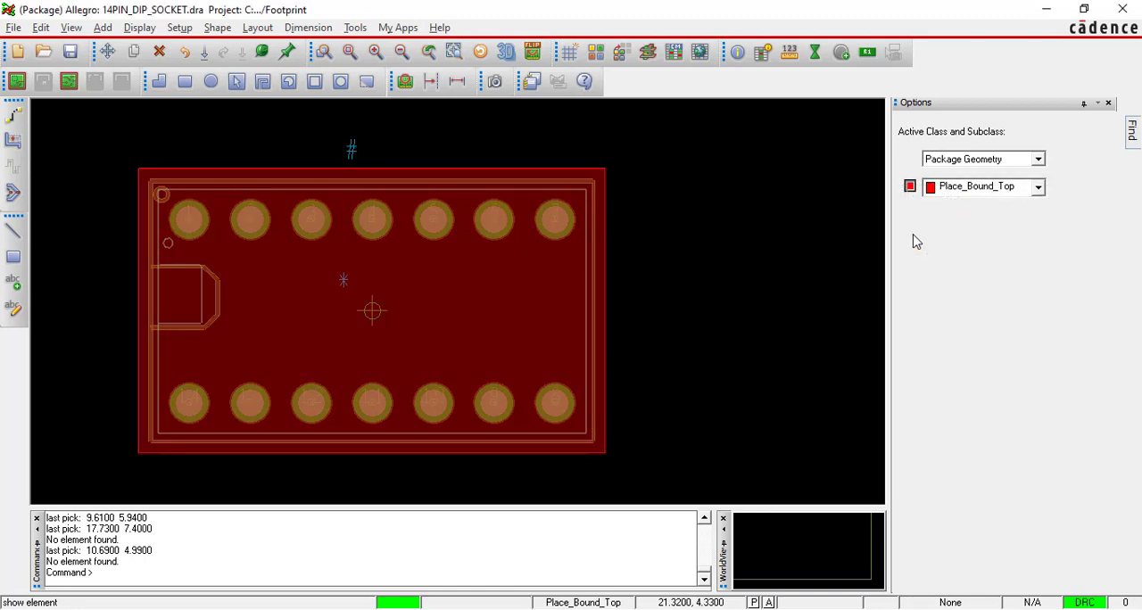
left_click(663, 189)
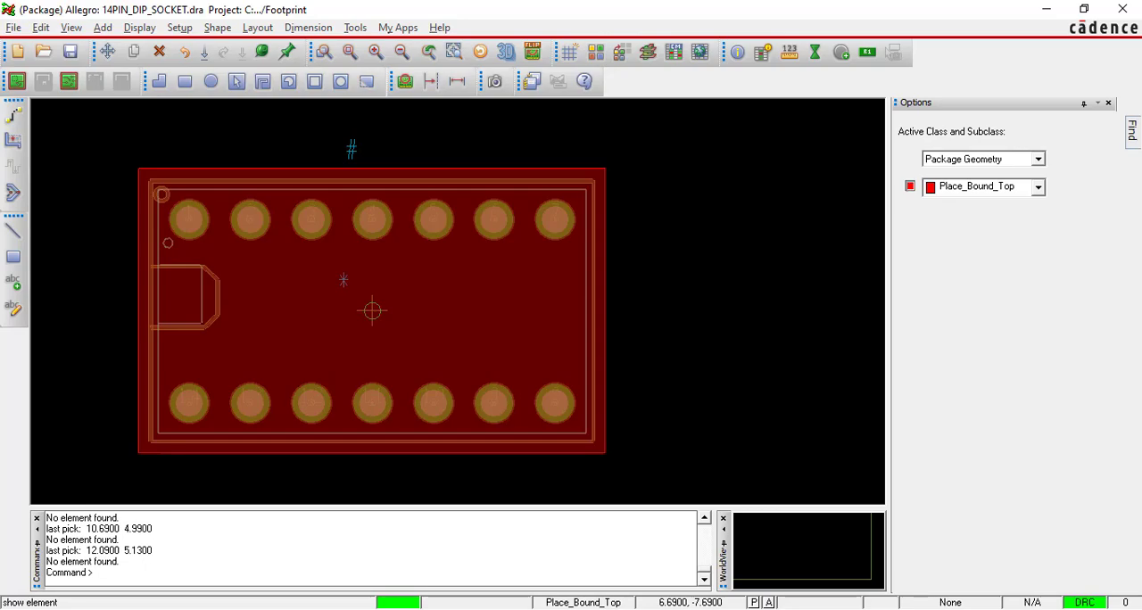
Read the No-Probe Top Boundry section in the footprint process PDF and return to Allegro.
key("alt+Tab")
key("alt+Tab")
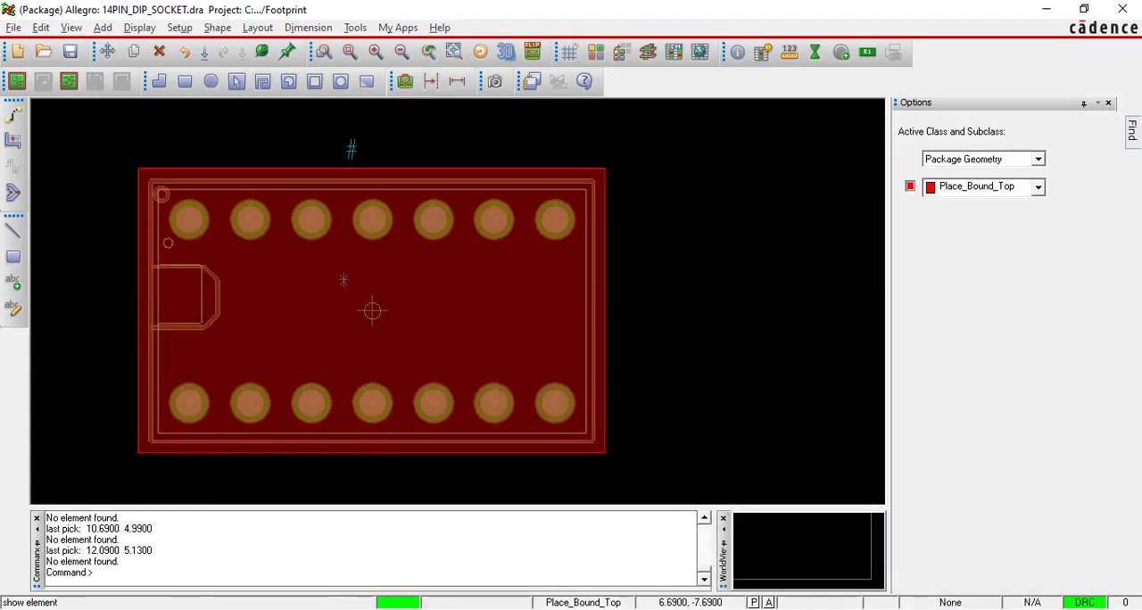
key("alt+Tab")
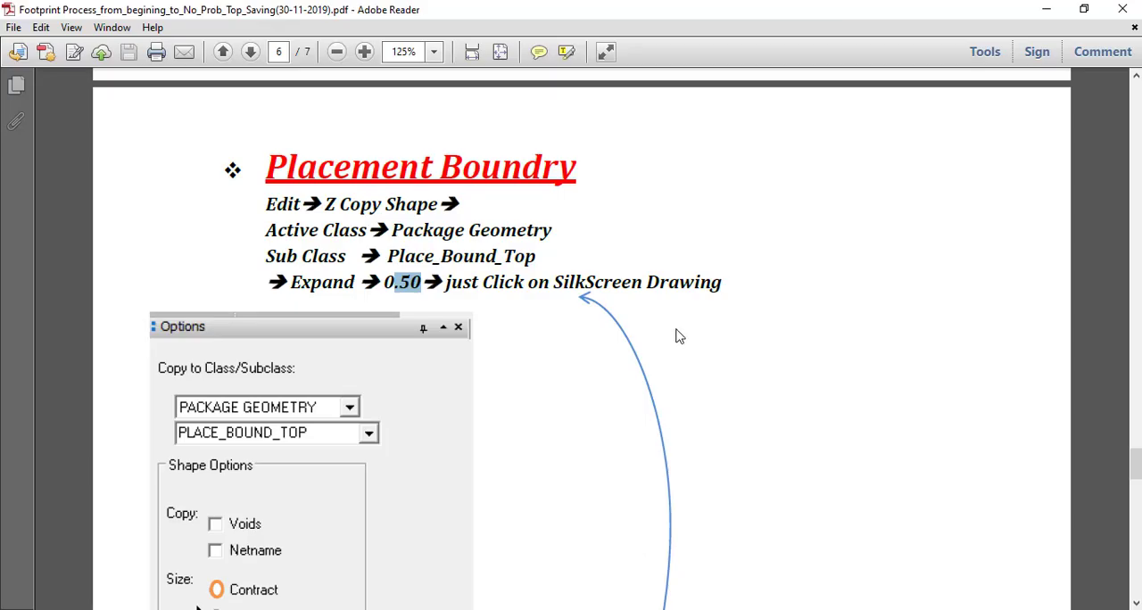
scroll(675, 329, "down", 8)
scroll(676, 321, "down", 3)
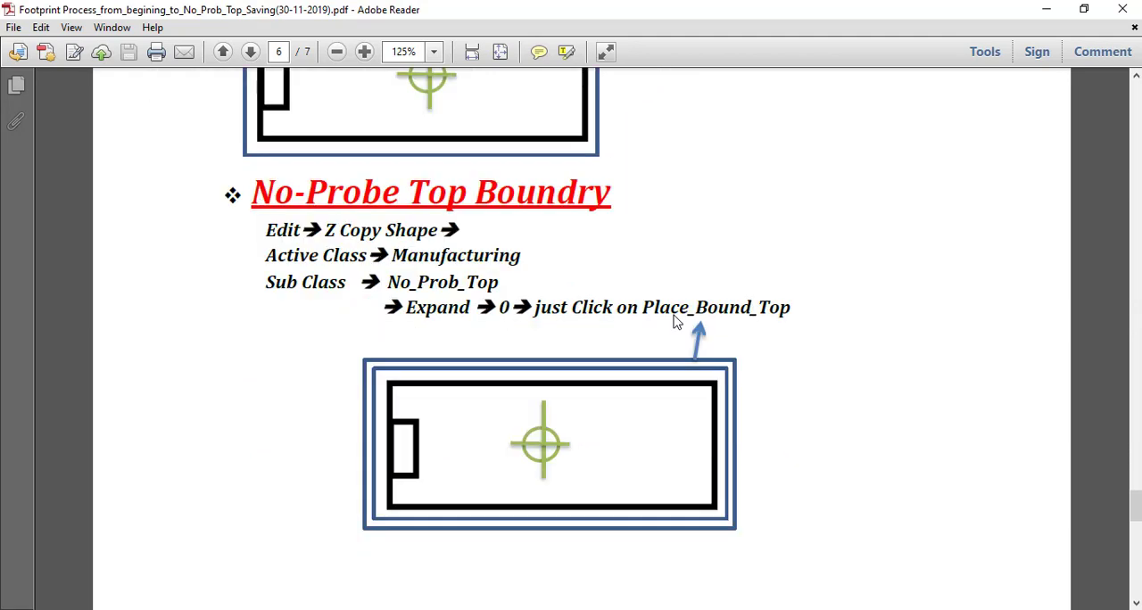
scroll(676, 340, "down", 2)
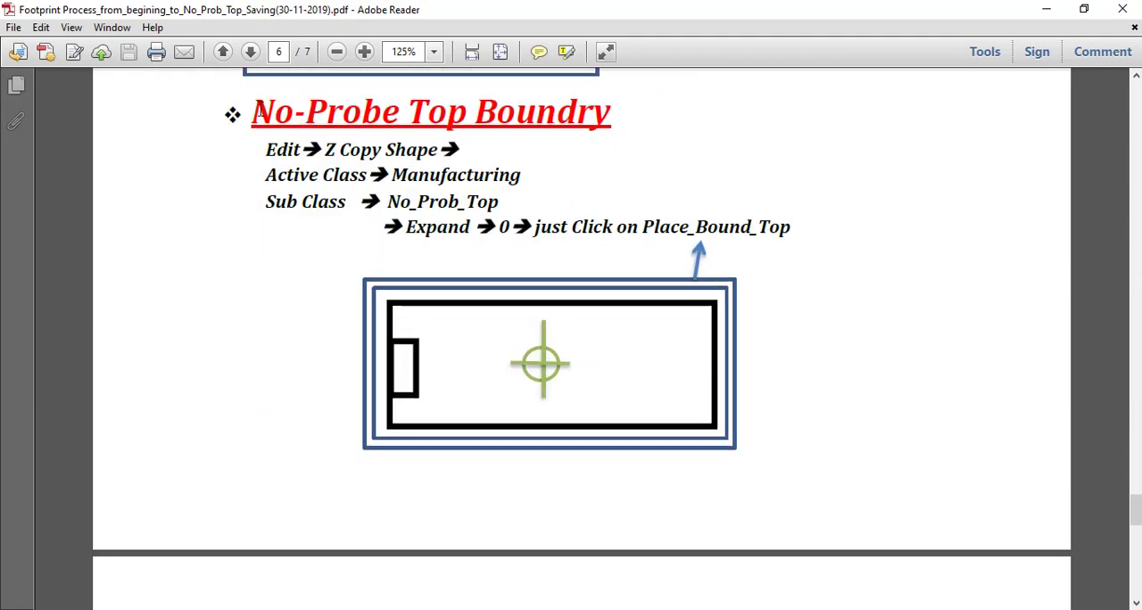
left_click_drag(257, 111, 790, 234)
left_click(783, 303)
key("alt+Tab")
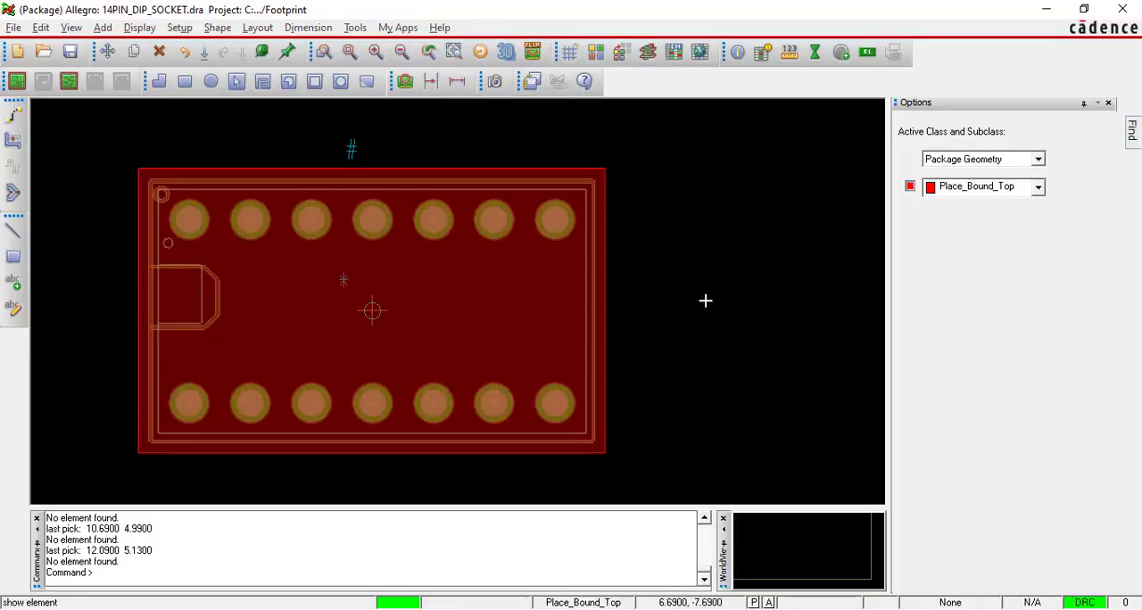
Z-copy the Place_Bound_Top rectangle to Manufacturing / NO_PROBE_TOP using Expand with offset 0.
left_click(40, 28)
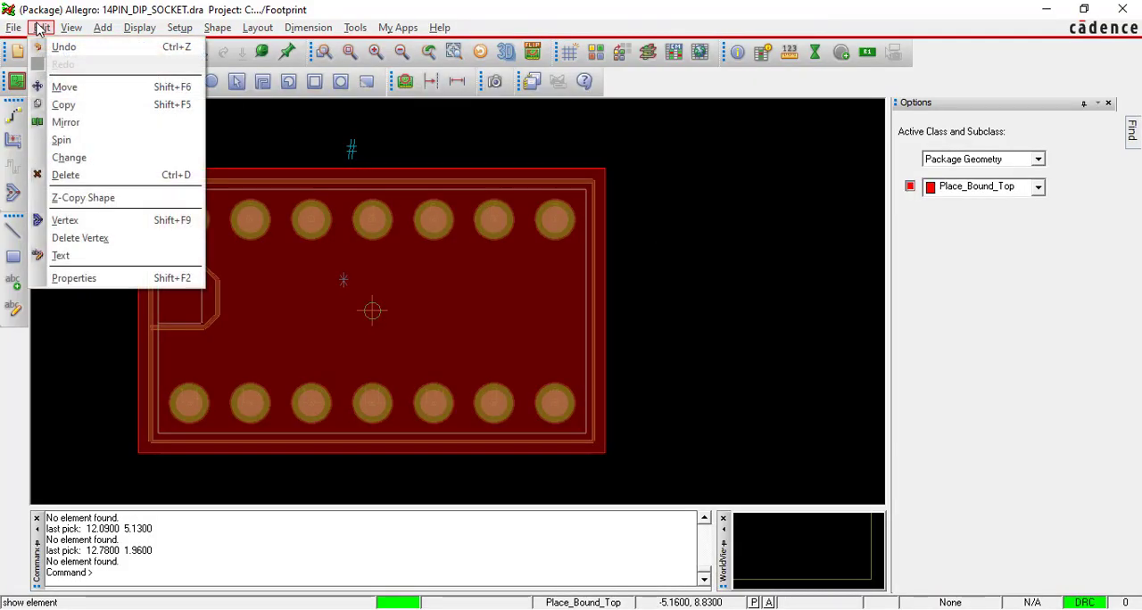
left_click(83, 197)
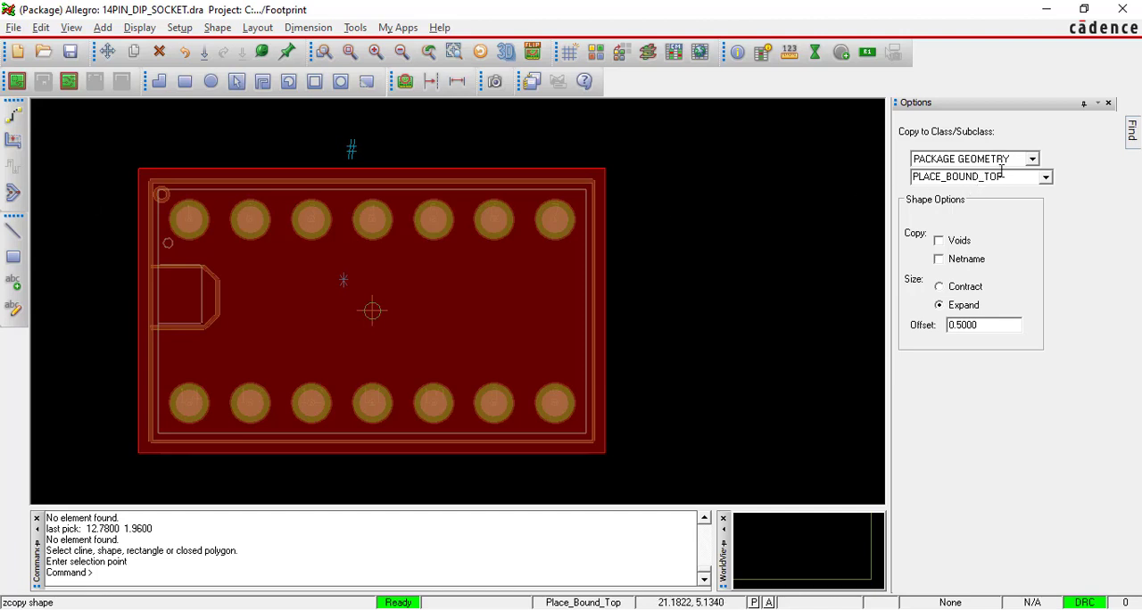
left_click(1033, 159)
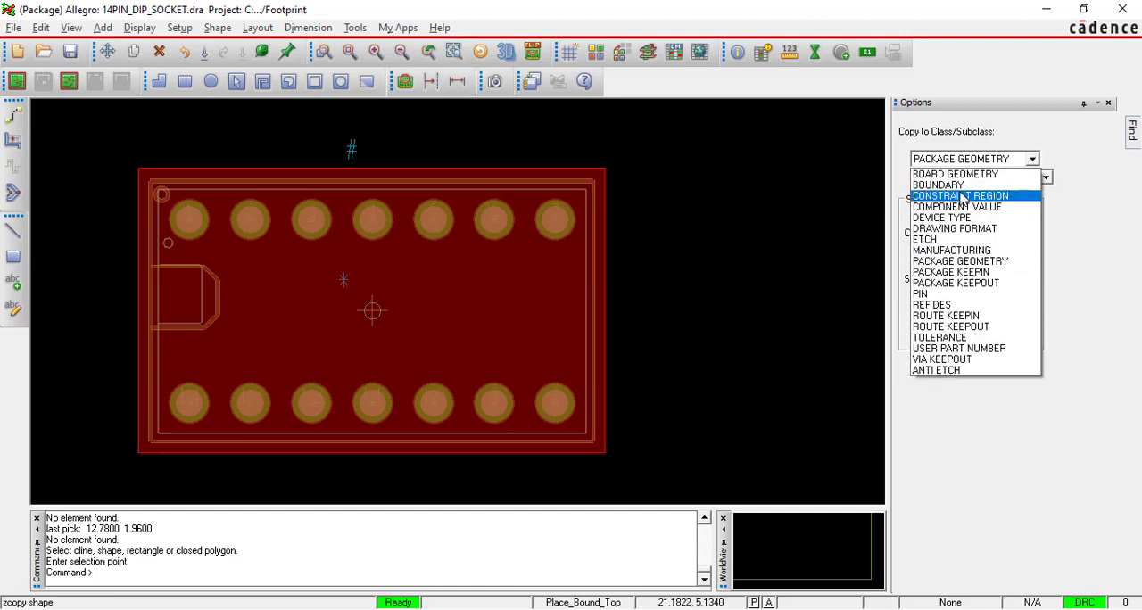
left_click(962, 251)
left_click(1045, 176)
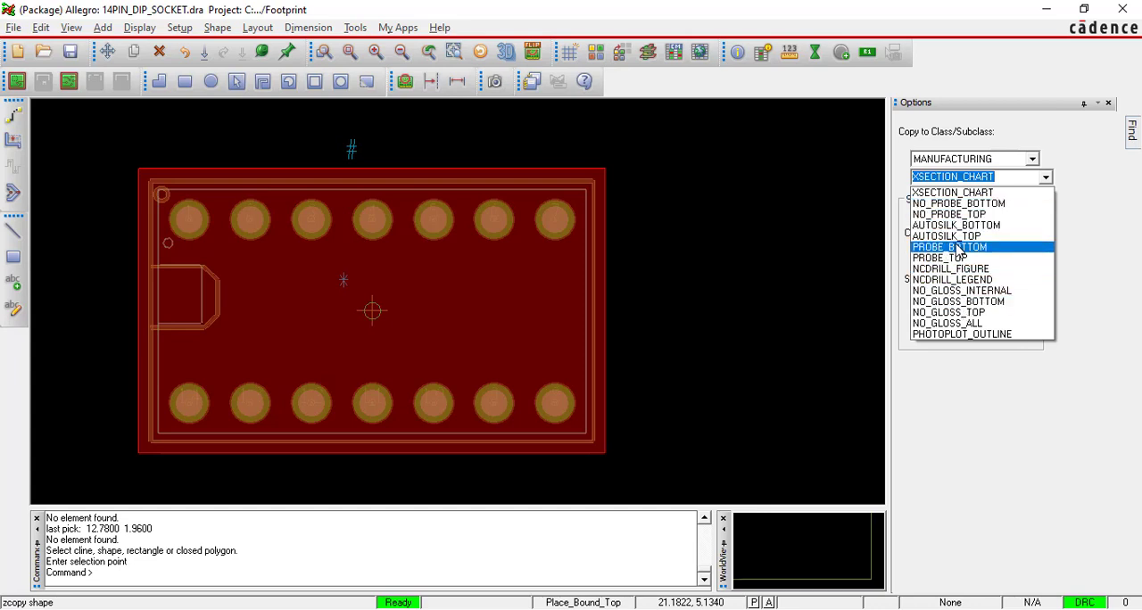
left_click(966, 216)
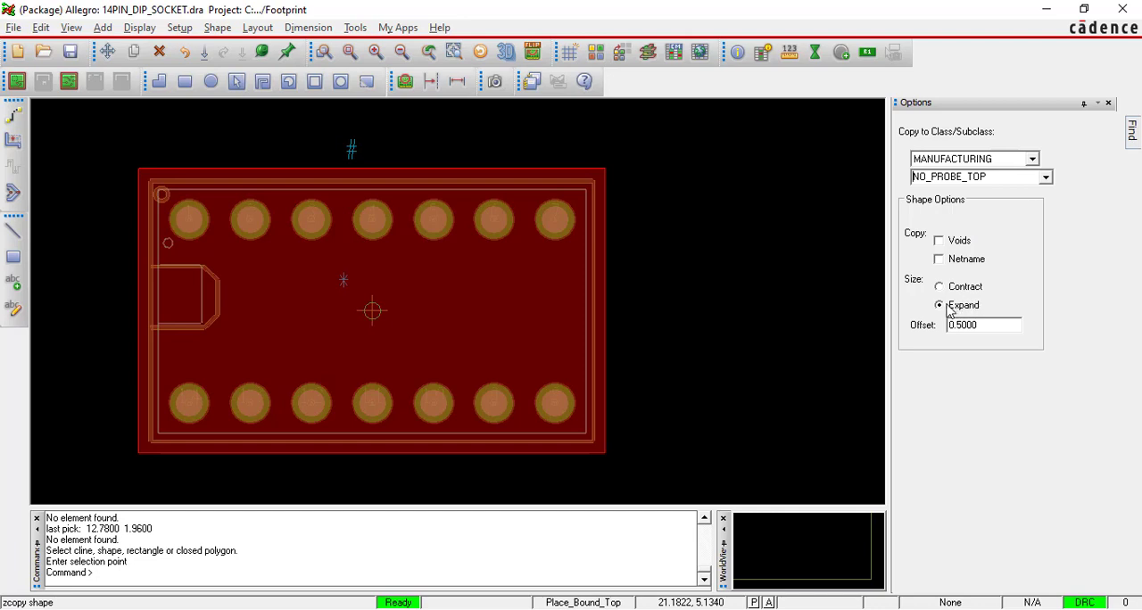
double_click(966, 324)
type("0")
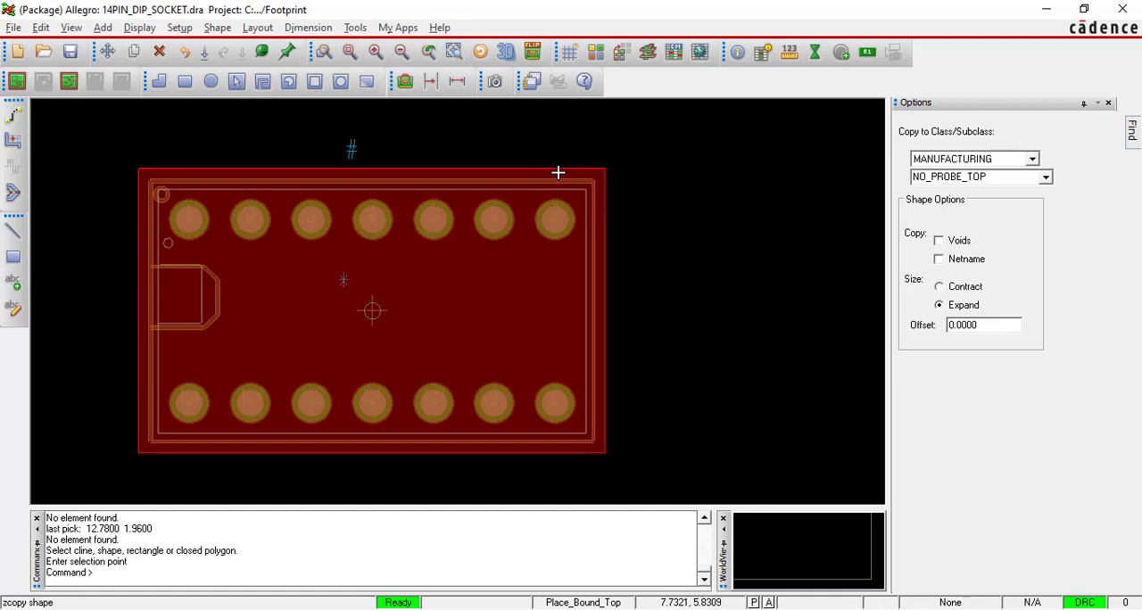
left_click(557, 172)
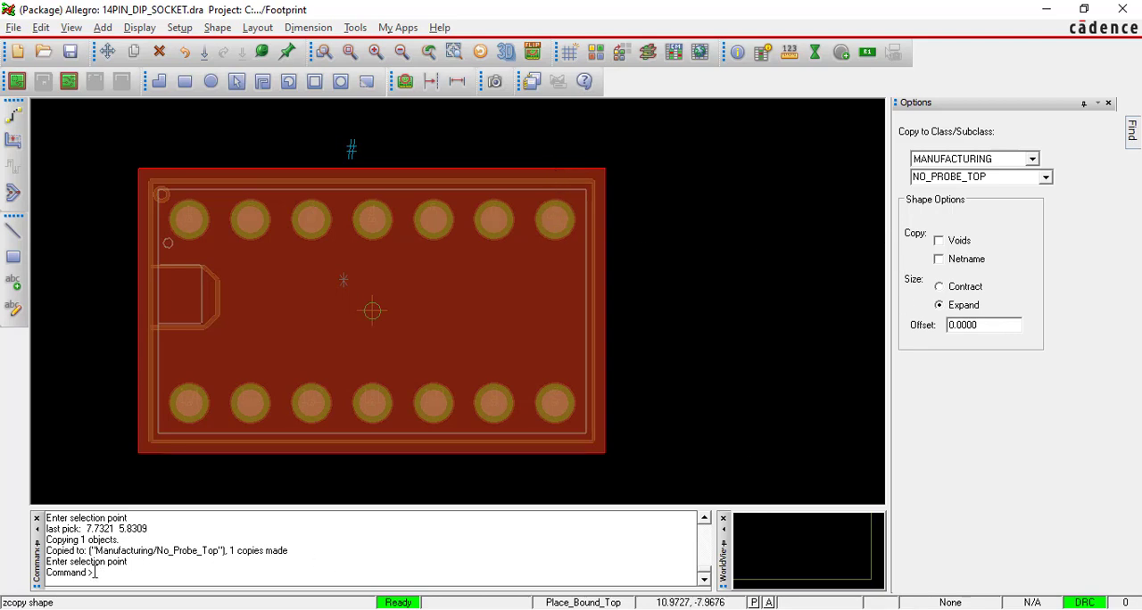
Check the copy message in the command log, Z-copy the boundary to No_Probe_Top once more and finish the Z-Copy Shape command.
left_click_drag(94, 551, 258, 557)
left_click(311, 316)
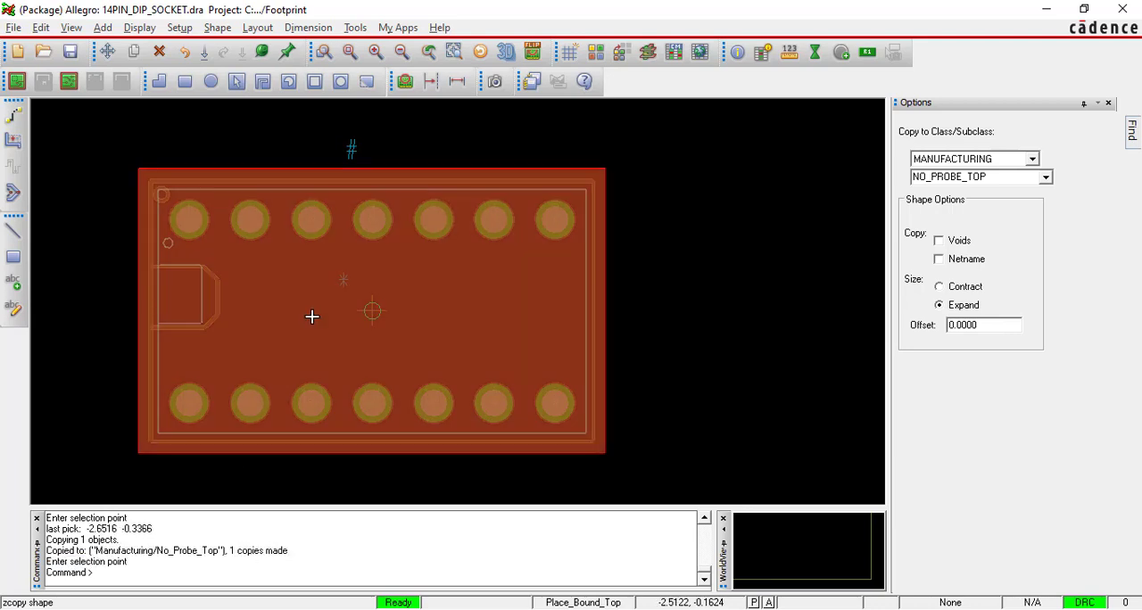
right_click(686, 183)
left_click(685, 185)
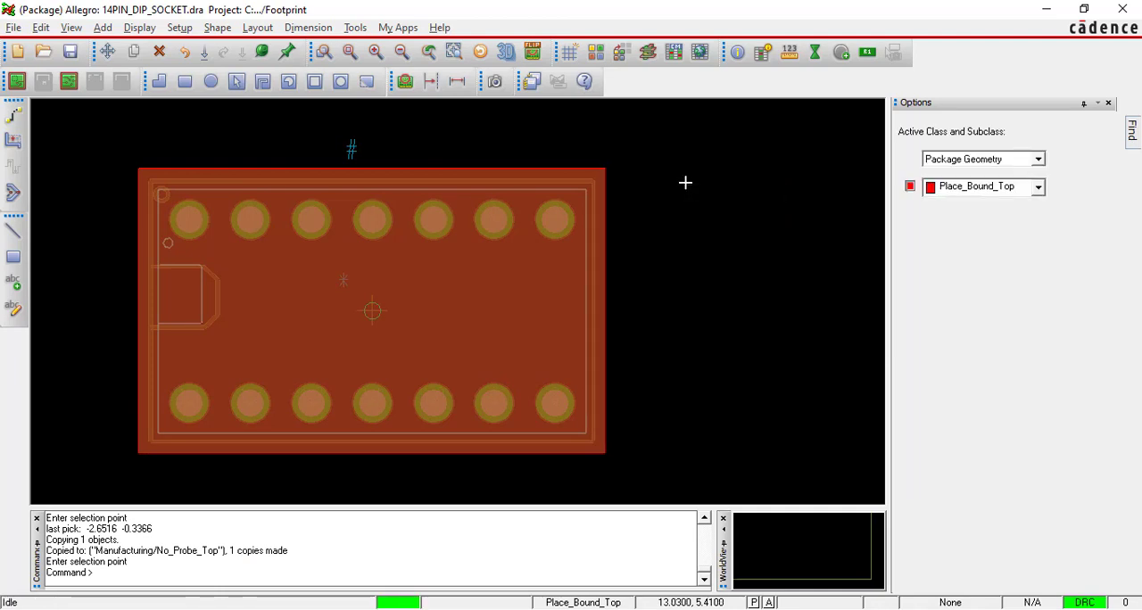
Hide the Package Geometry / Place_Bound_Top subclass in the drawing.
left_click(910, 186)
left_click(910, 187)
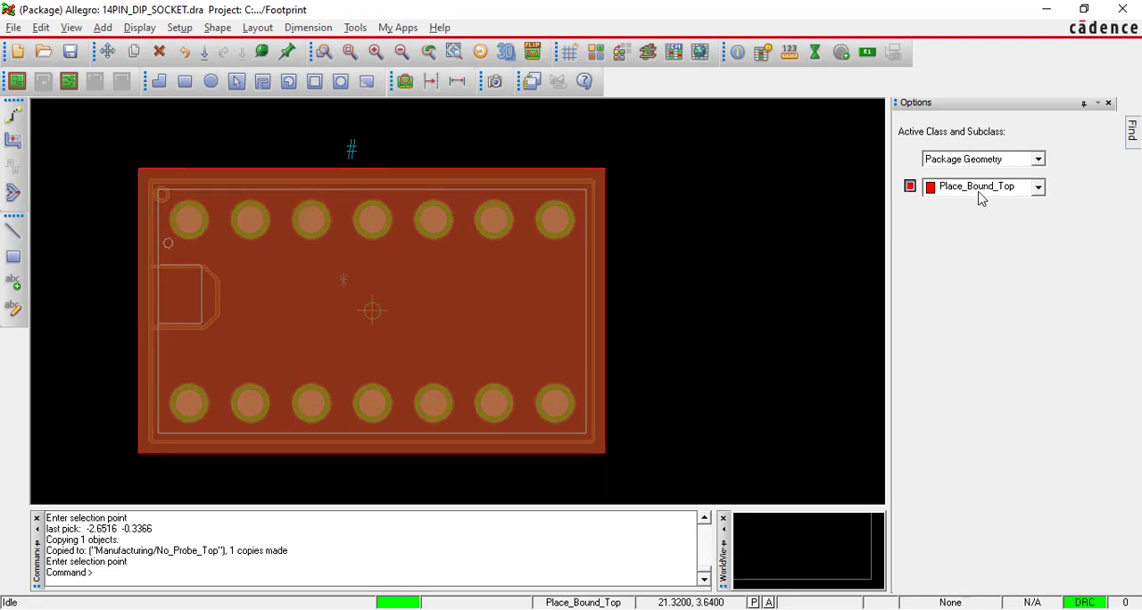
left_click(910, 187)
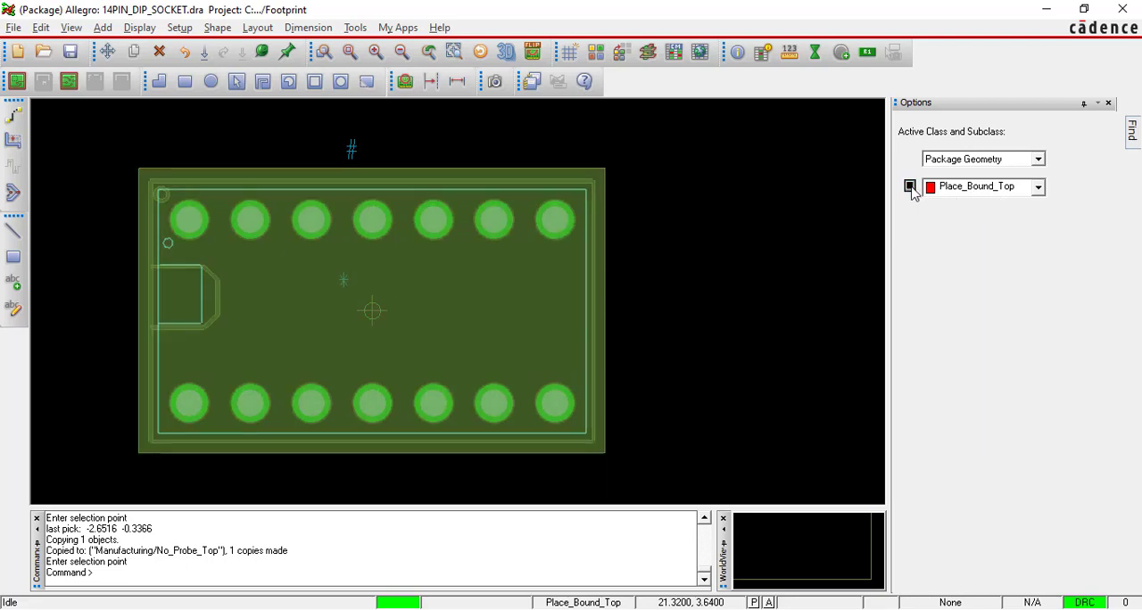
Make Manufacturing / No_Probe_Top the active class and subclass and hide it in the drawing.
left_click(982, 161)
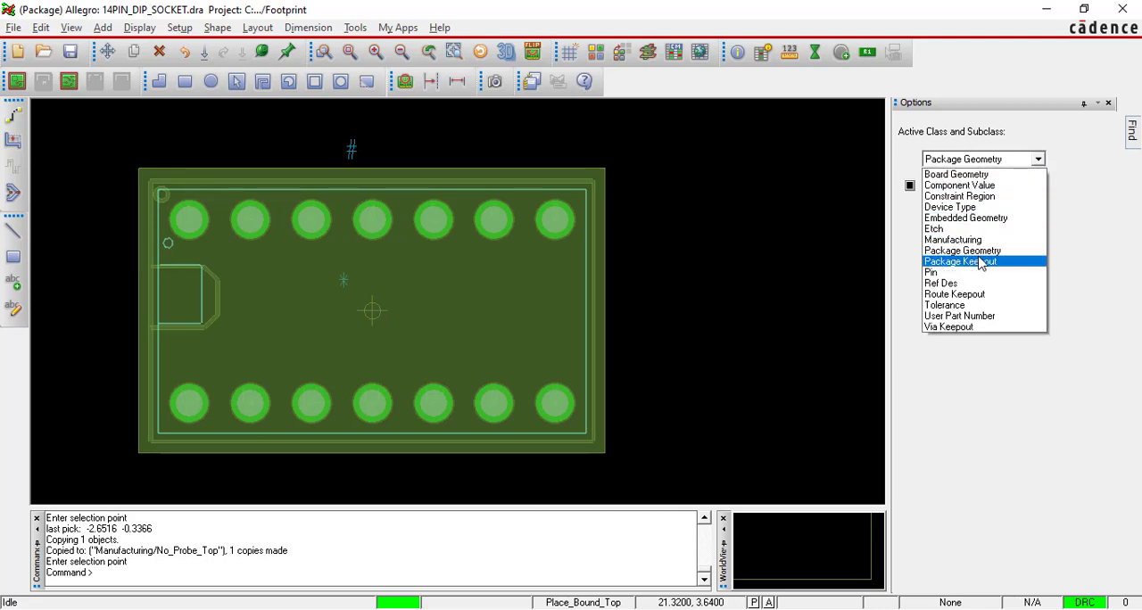
left_click(906, 234)
left_click(1035, 160)
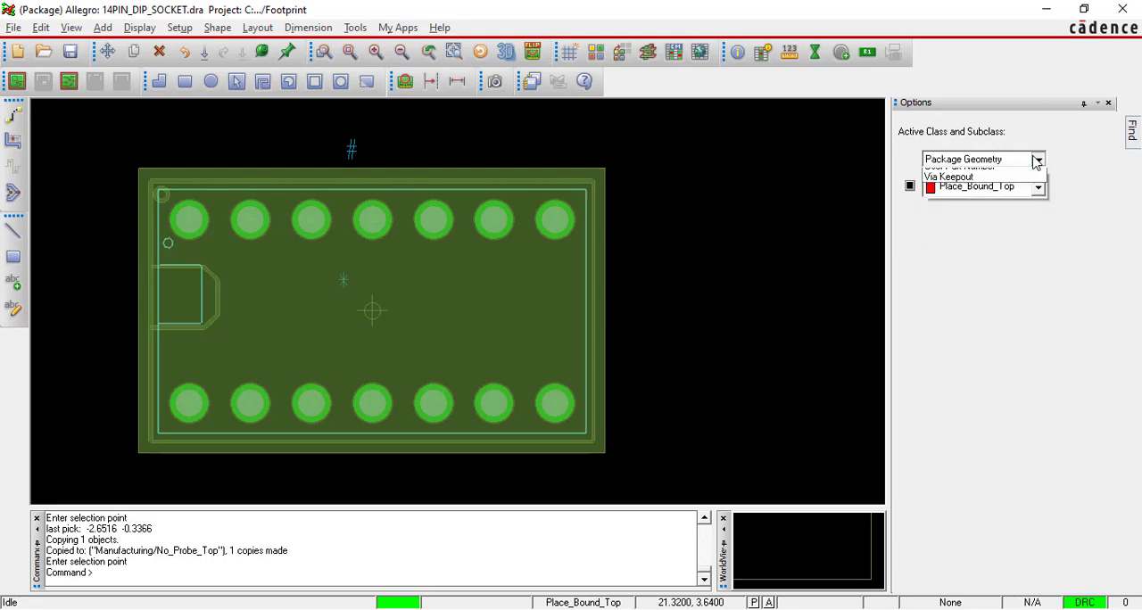
left_click(978, 237)
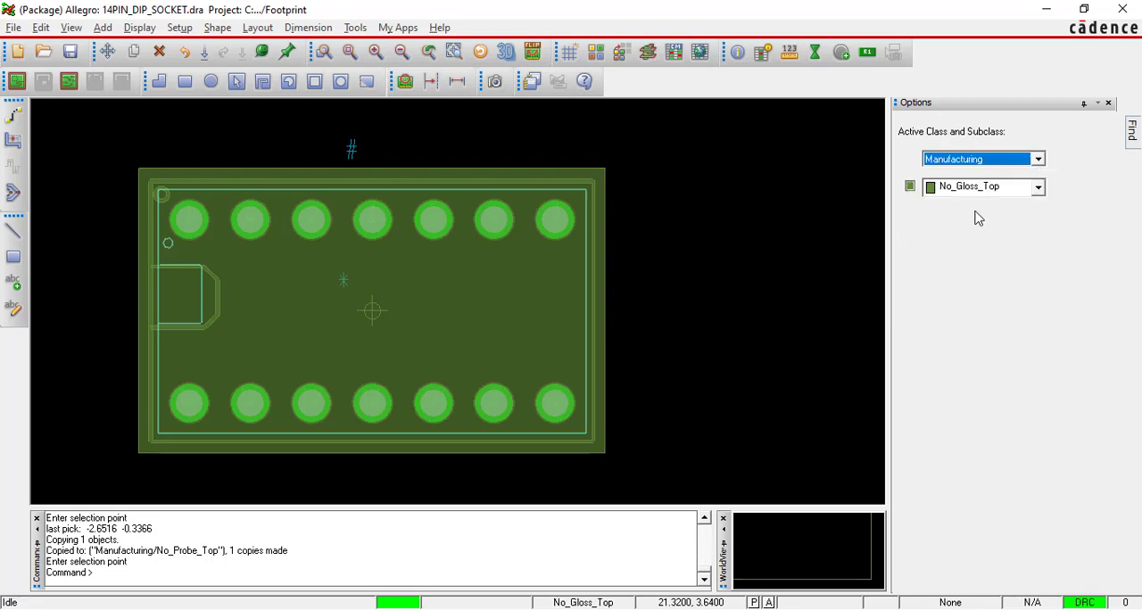
left_click(988, 190)
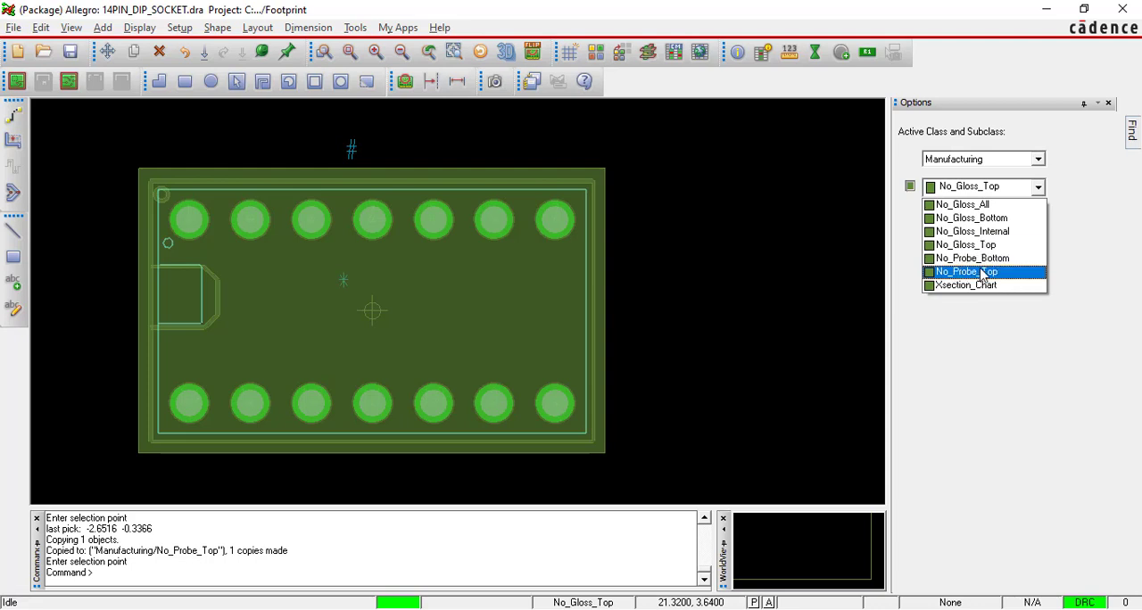
left_click(980, 272)
left_click(910, 185)
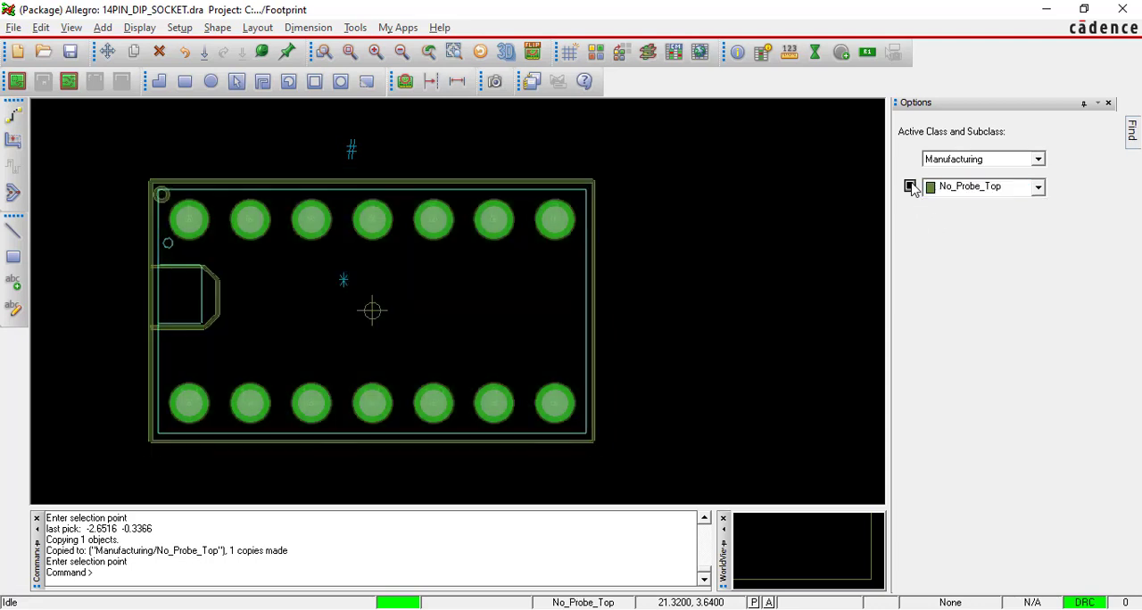
Show Manufacturing / No_Probe_Top in the drawing again, along with Package Geometry / Place_Bound_Top.
left_click(911, 185)
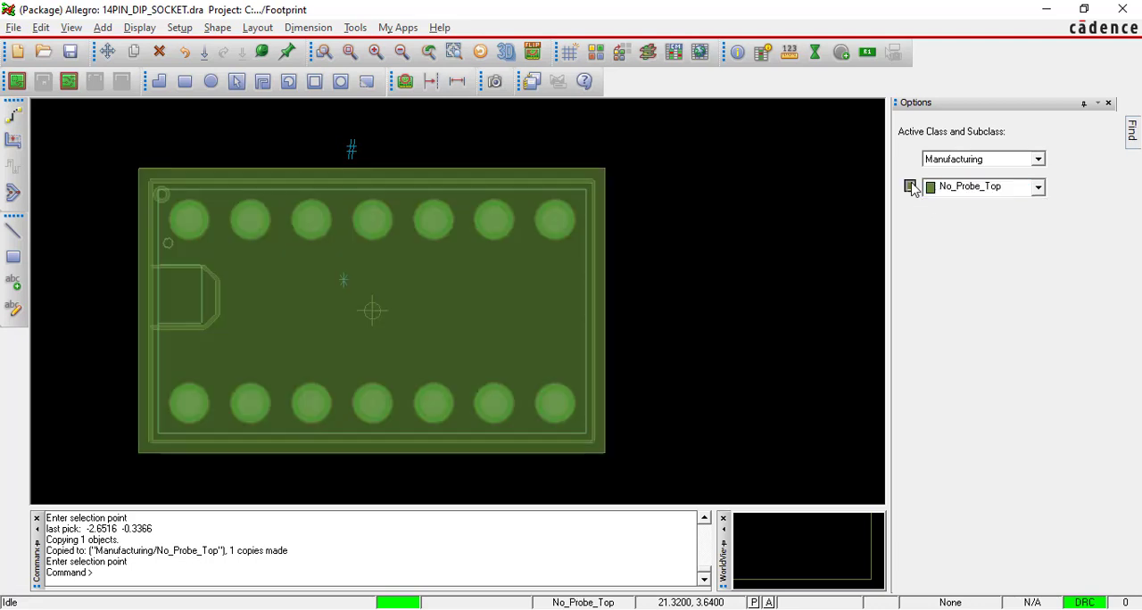
left_click(1037, 159)
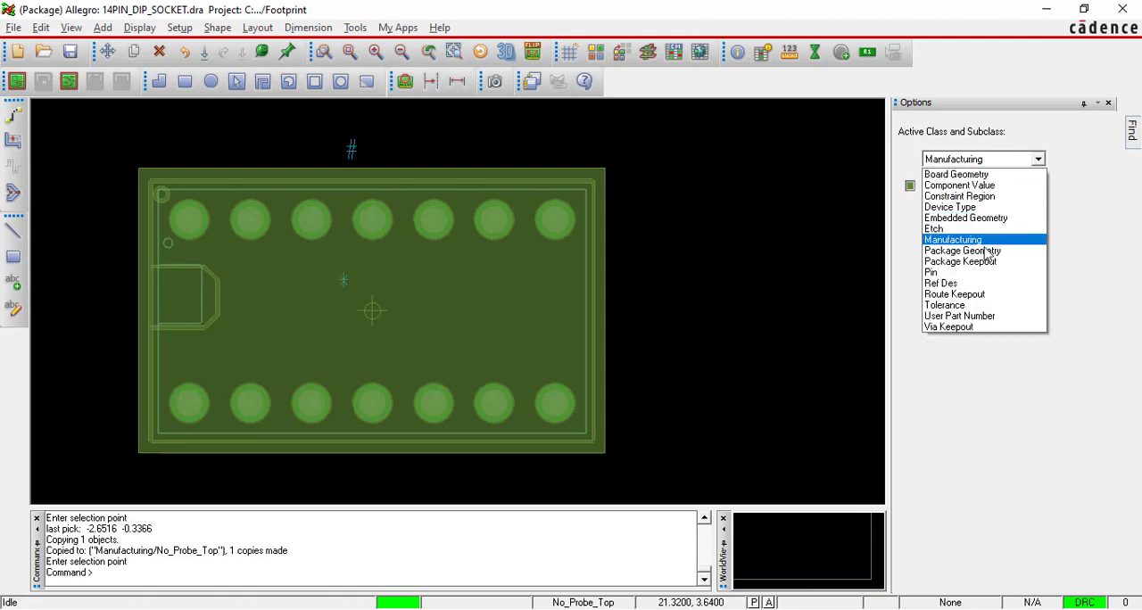
left_click(981, 251)
left_click(1015, 187)
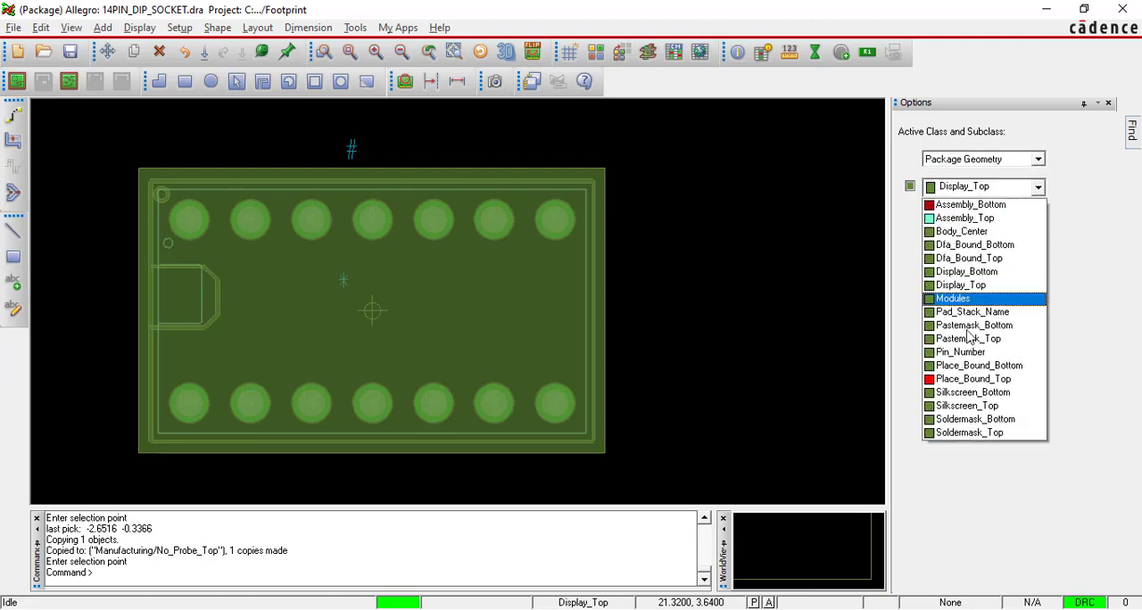
left_click(968, 378)
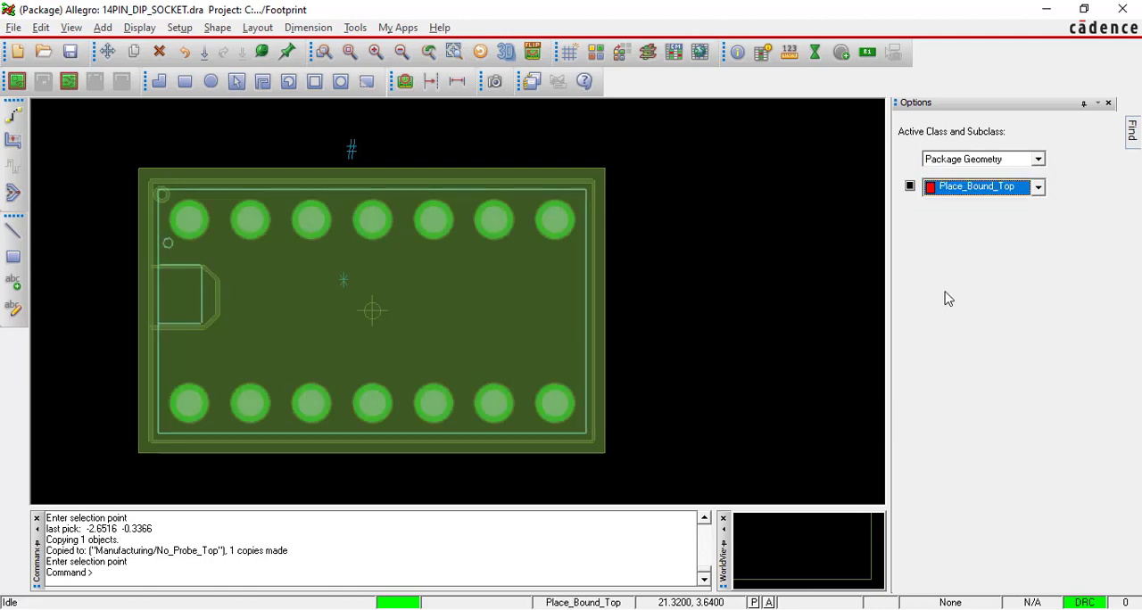
left_click(910, 186)
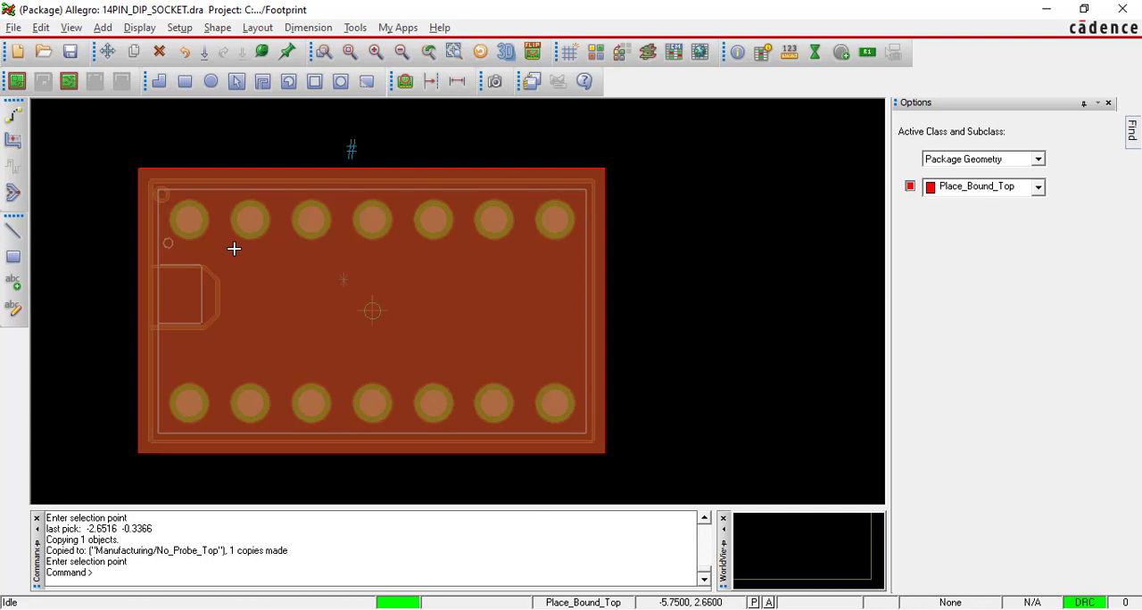
Save the 14PIN_DIP_SOCKET package symbol and check the save messages in the command log.
left_click(16, 29)
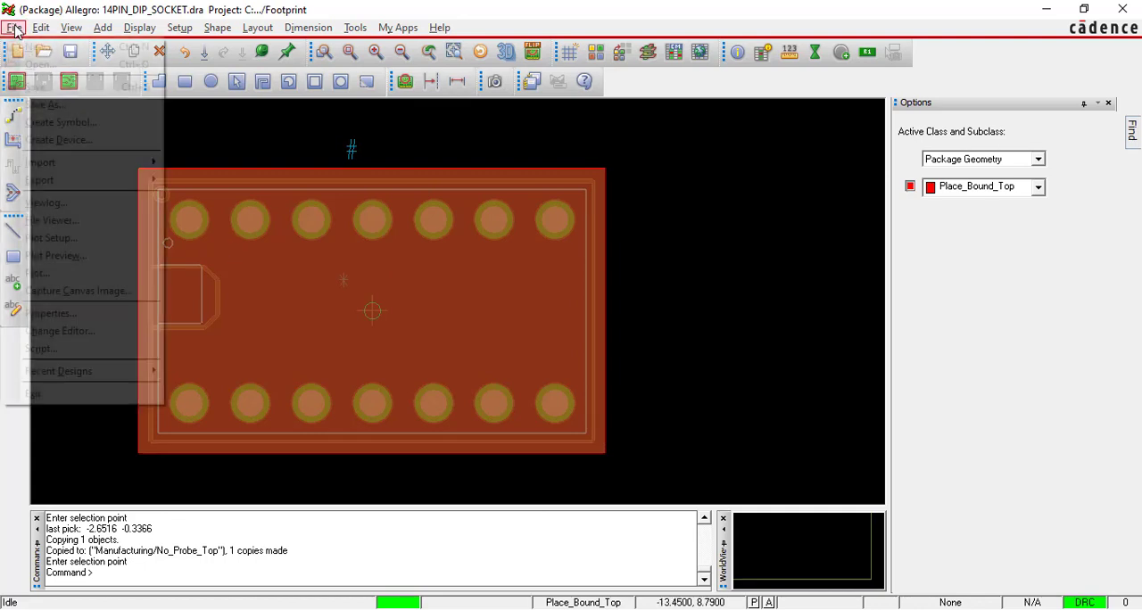
left_click(40, 88)
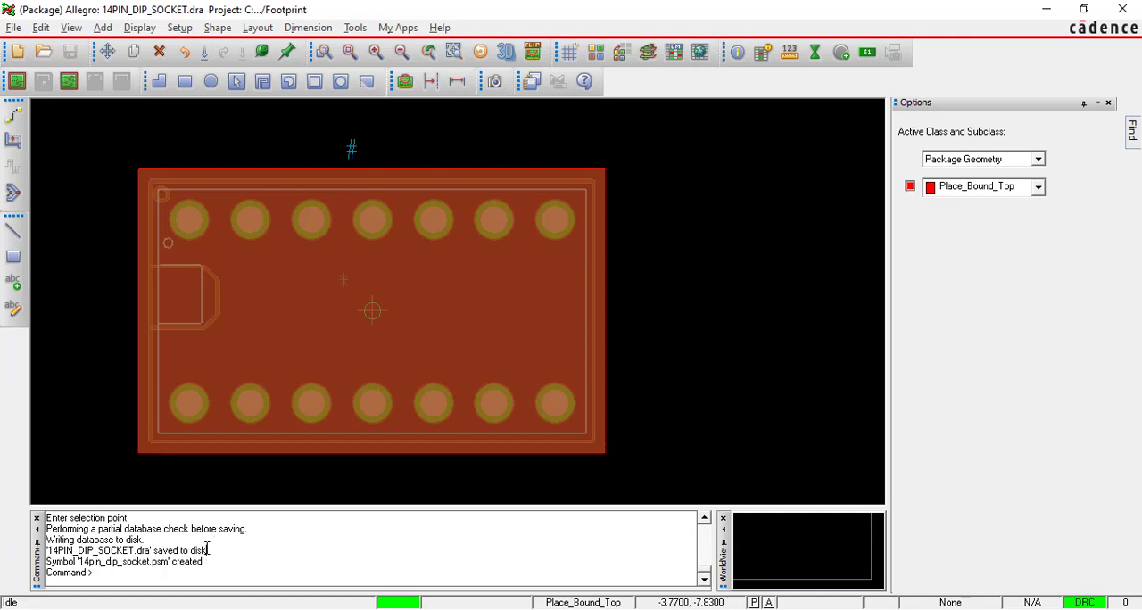
left_click_drag(207, 550, 165, 540)
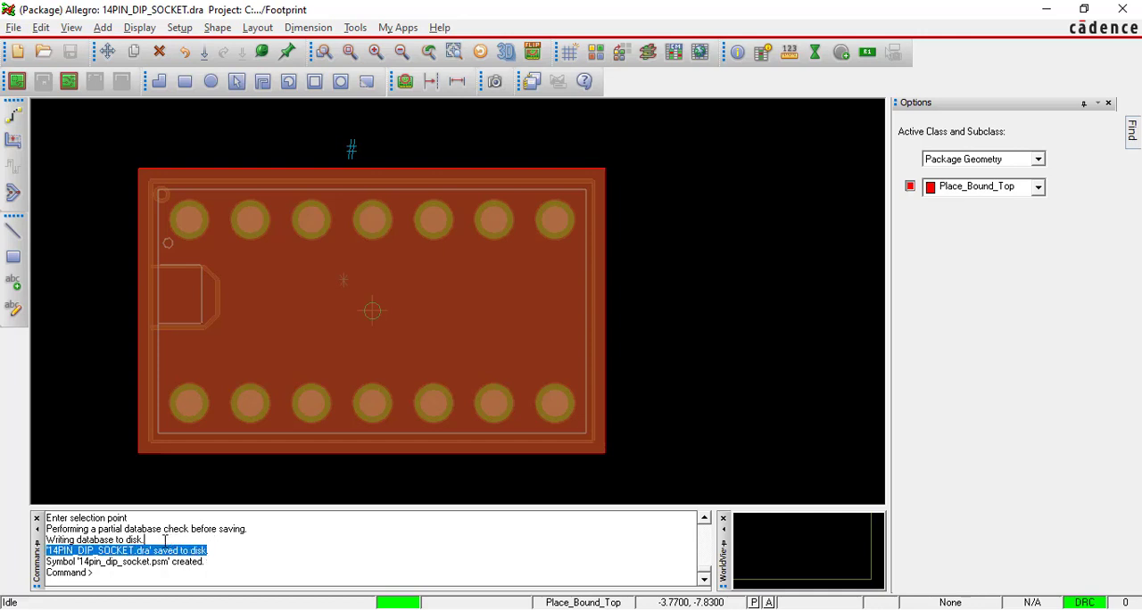
left_click(228, 552)
left_click_drag(217, 553, 45, 557)
left_click_drag(209, 563, 50, 561)
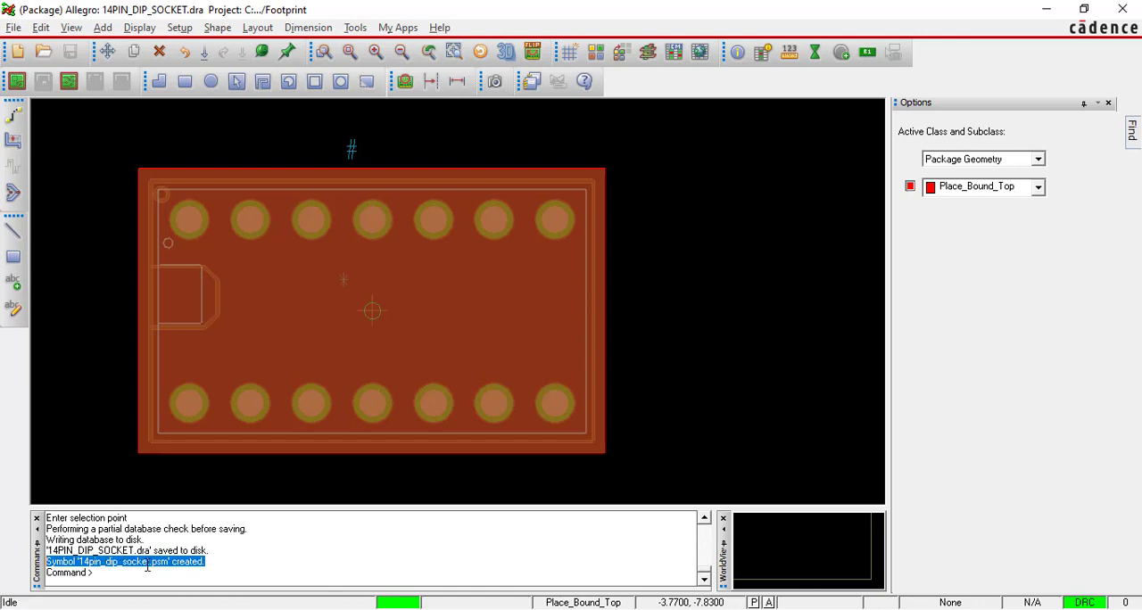
left_click(211, 561)
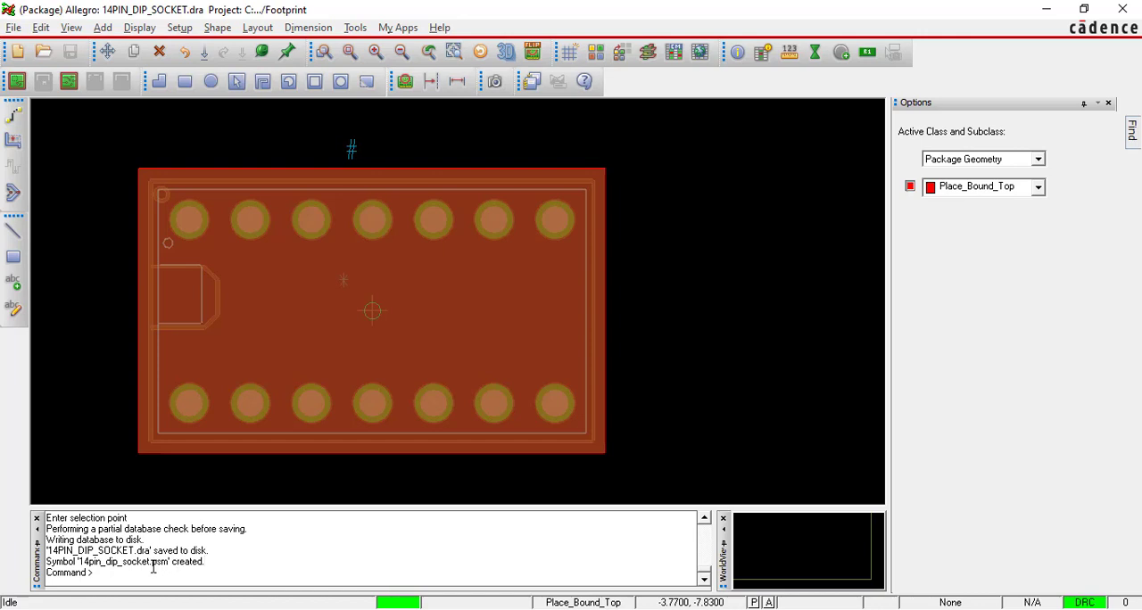
Examine the symbol file name and its .psm extension in the command log.
left_click_drag(151, 566, 168, 565)
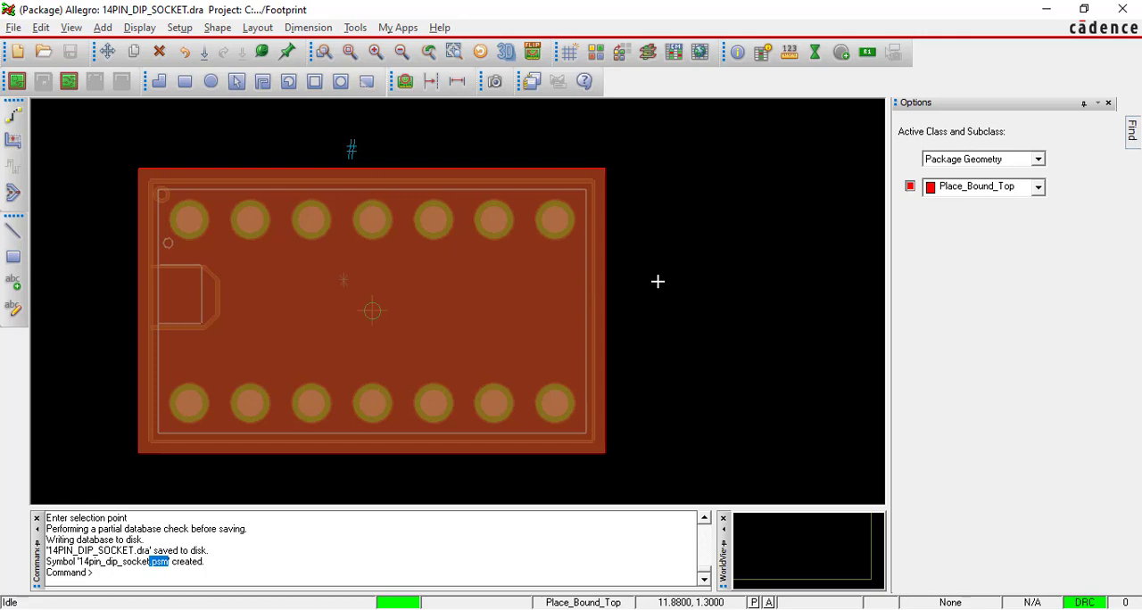
left_click(261, 563)
left_click_drag(210, 563, 46, 562)
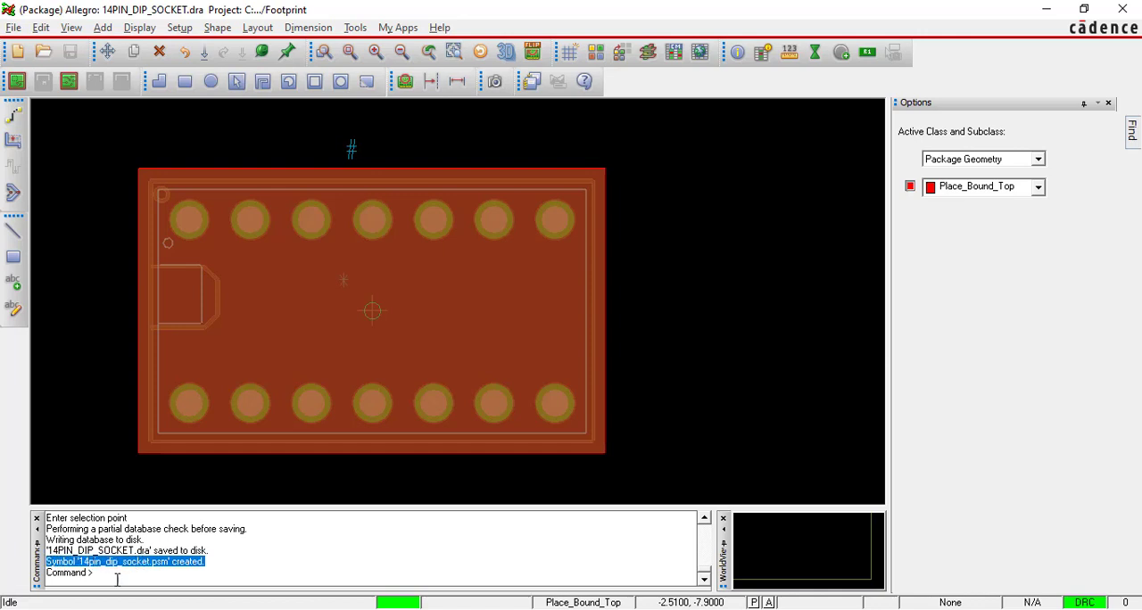
left_click(169, 562)
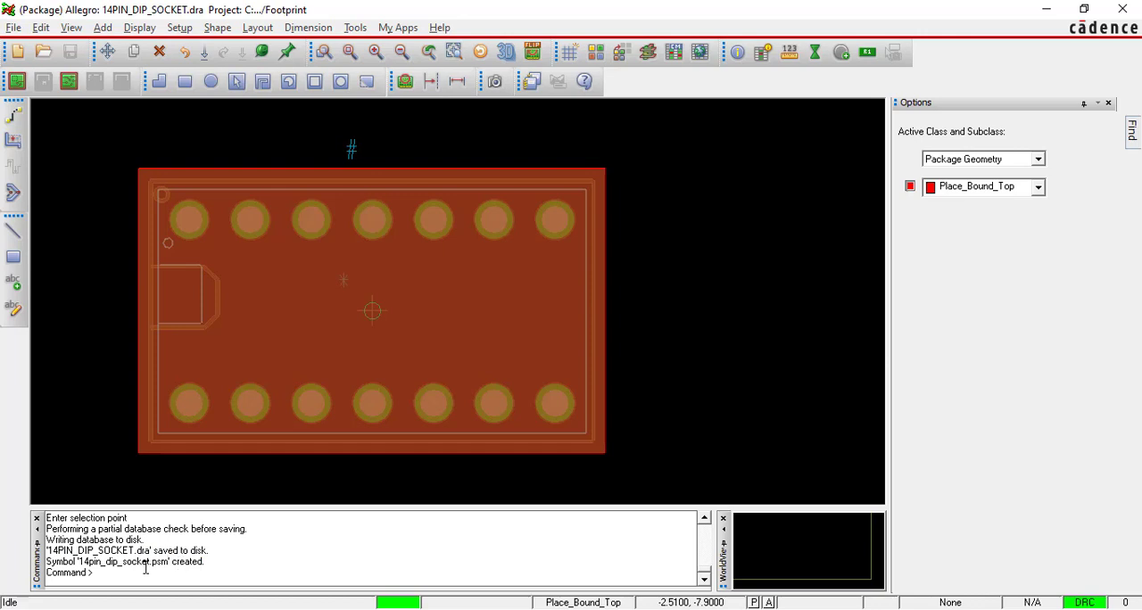
left_click_drag(150, 562, 169, 562)
left_click(240, 563)
left_click_drag(207, 567, 53, 562)
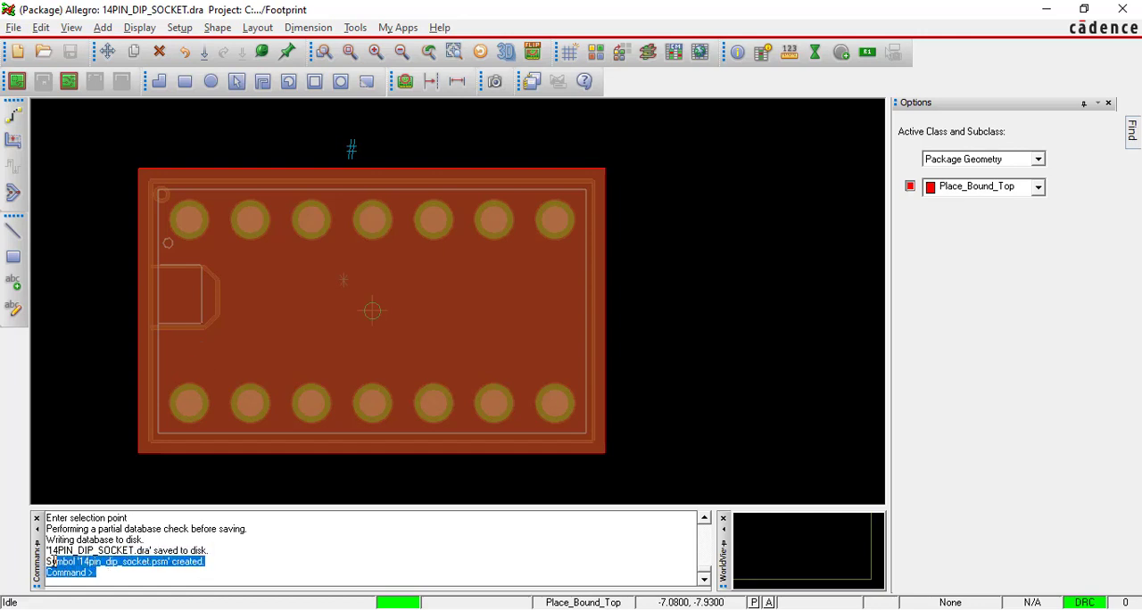
left_click(220, 563)
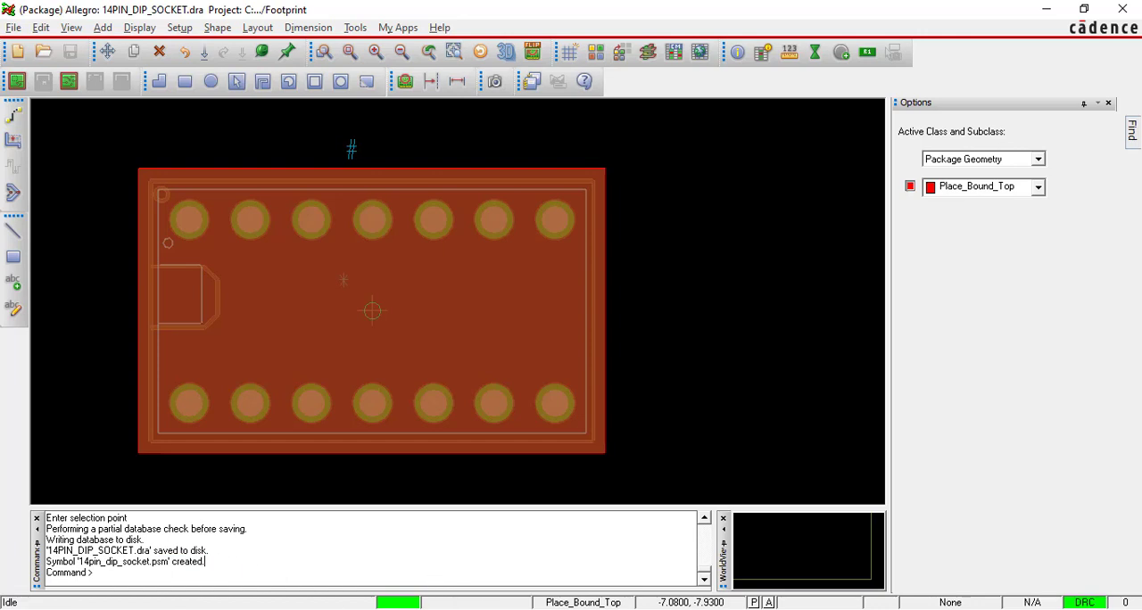
Minimize the open windows and open the Footprint folder inside Footprint Classes on the desktop in a maximized window.
left_click(1047, 9)
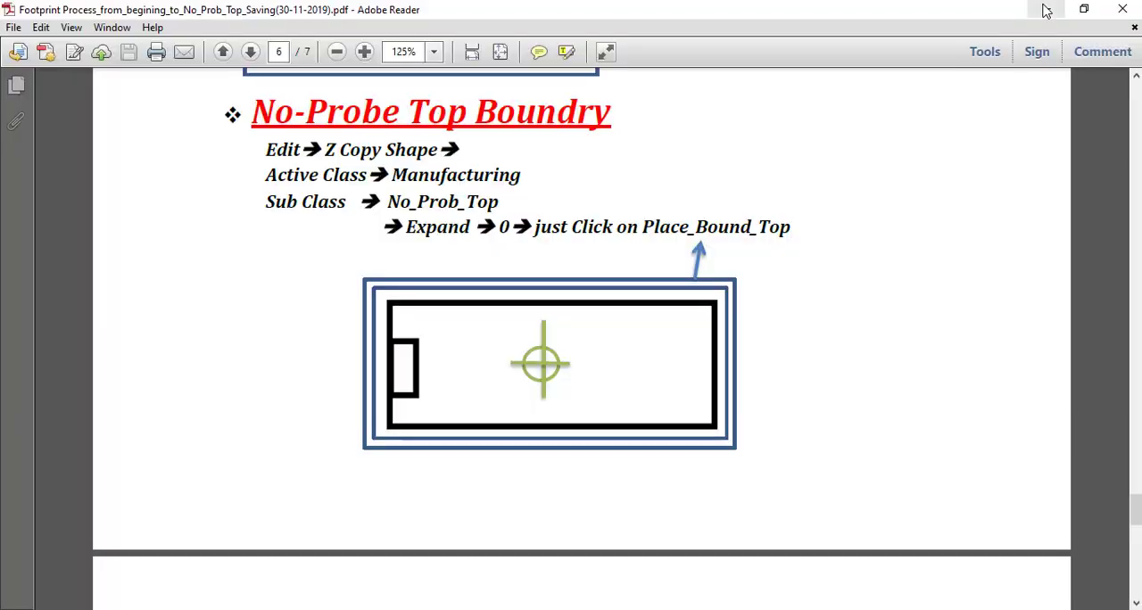
left_click(1046, 8)
left_click(941, 34)
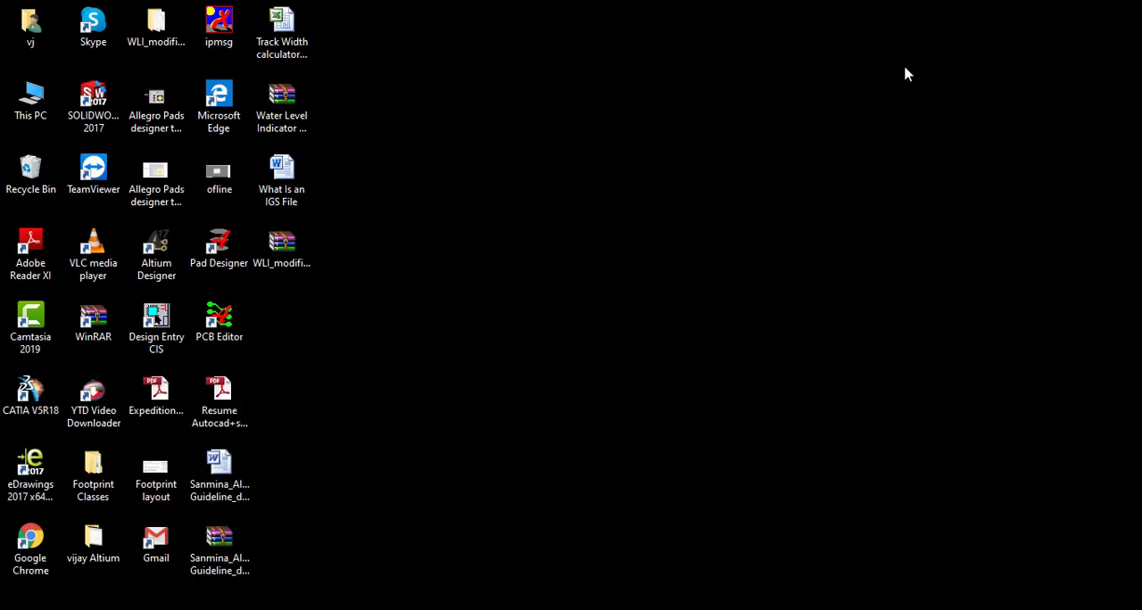
double_click(100, 468)
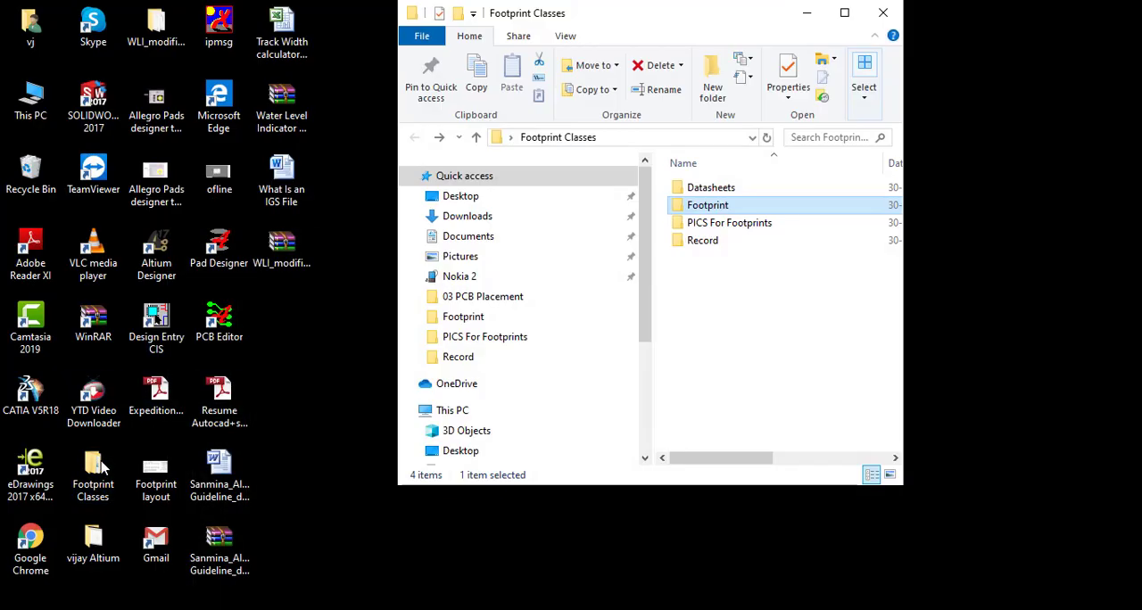
double_click(733, 206)
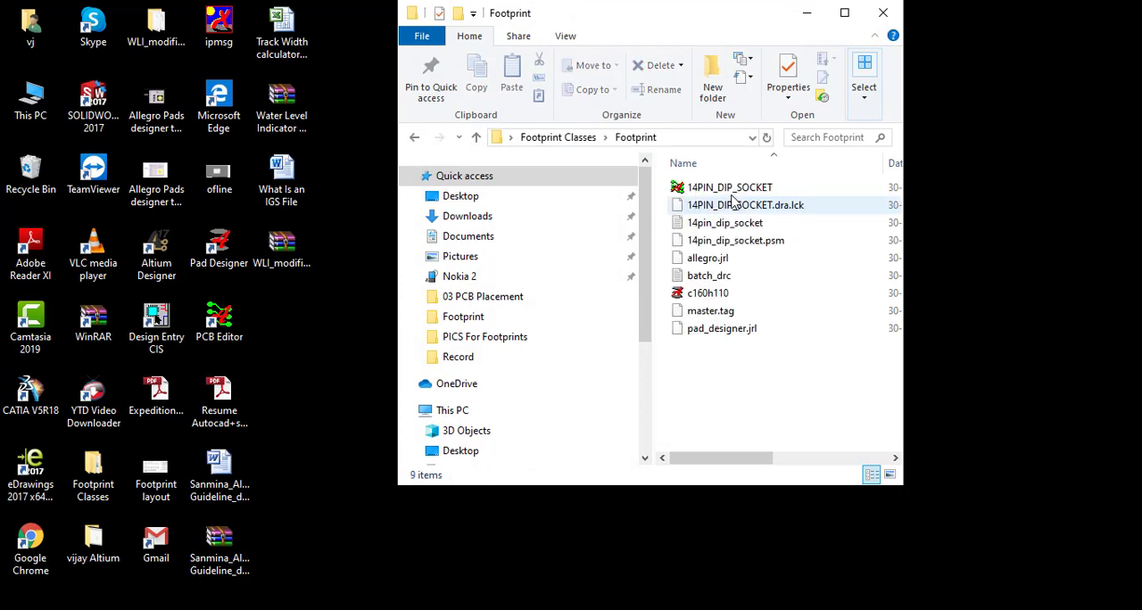
left_click(844, 12)
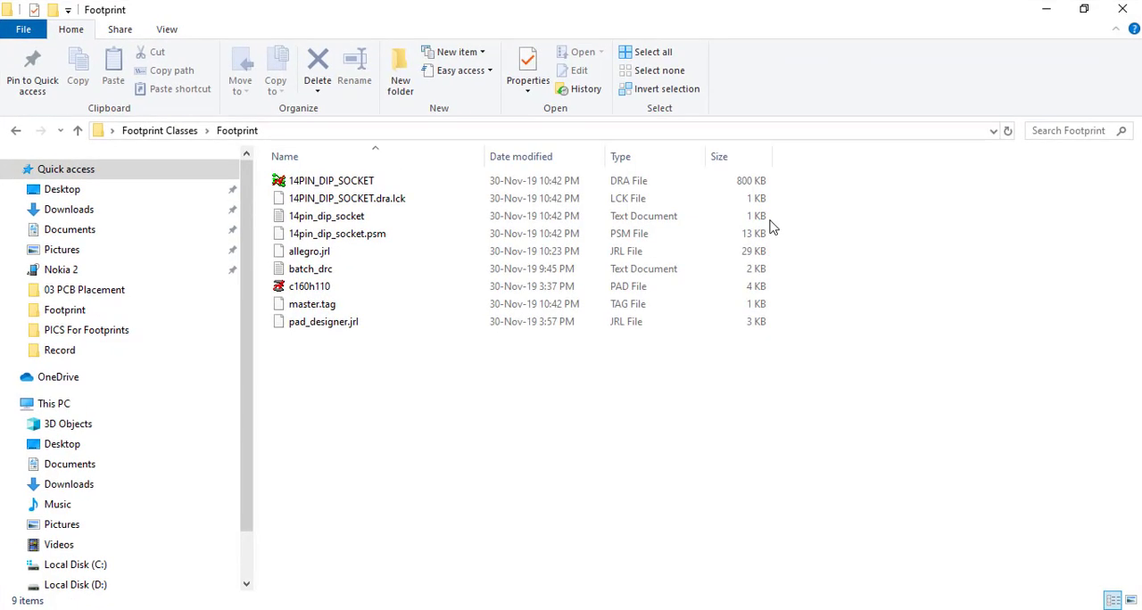
Examine the files saved in the Footprint folder, marking all except the 14PIN_DIP_SOCKET drawing and the c160h110 padstack, and clear the selection.
left_click(444, 183)
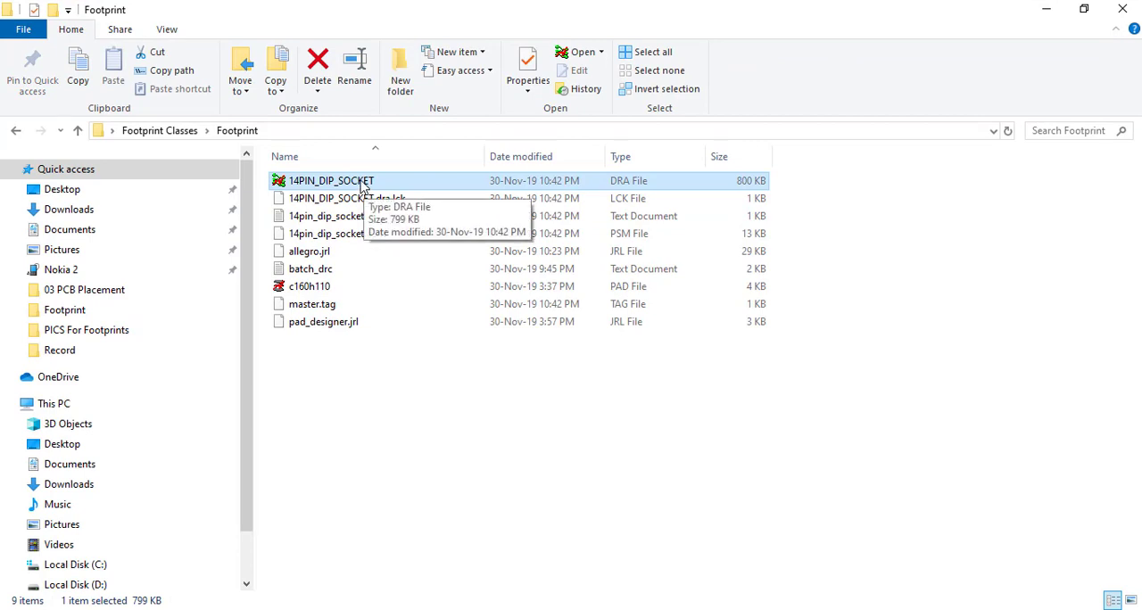
left_click(324, 286)
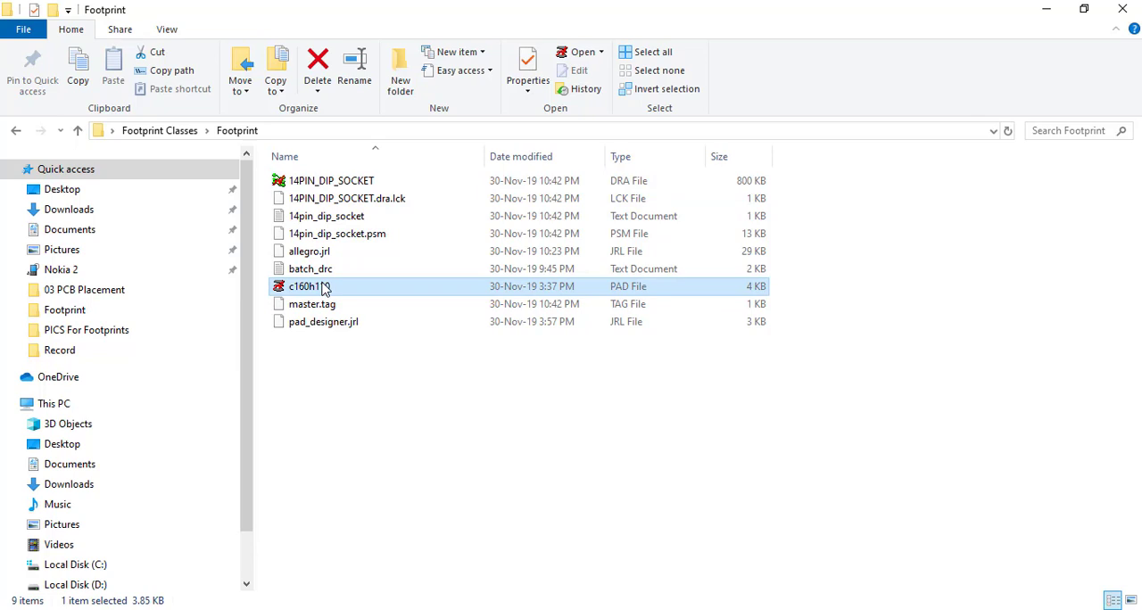
mouse_move(376, 204)
left_mouse_down()
mouse_move(360, 255)
mouse_move(366, 209)
mouse_move(377, 212)
left_mouse_up()
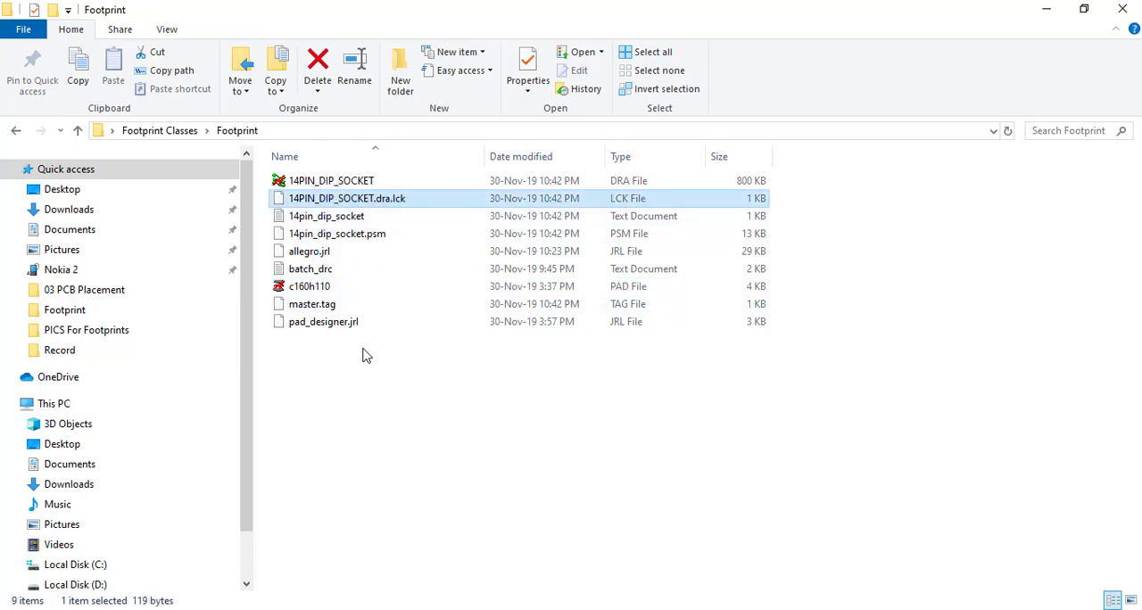
left_click_drag(364, 354, 364, 204)
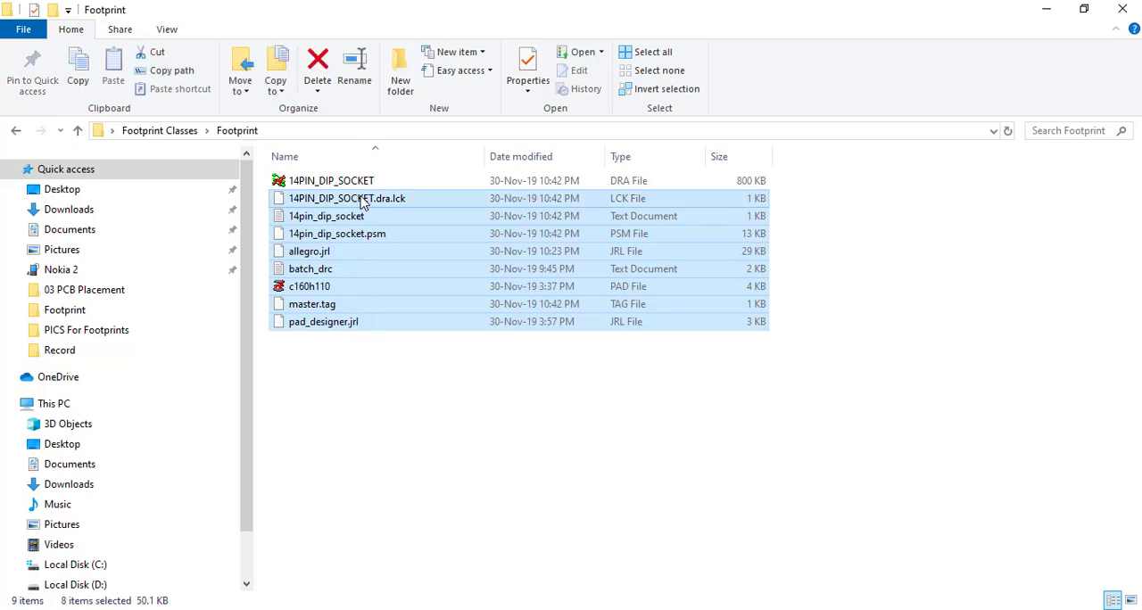
left_click(323, 293, "shift")
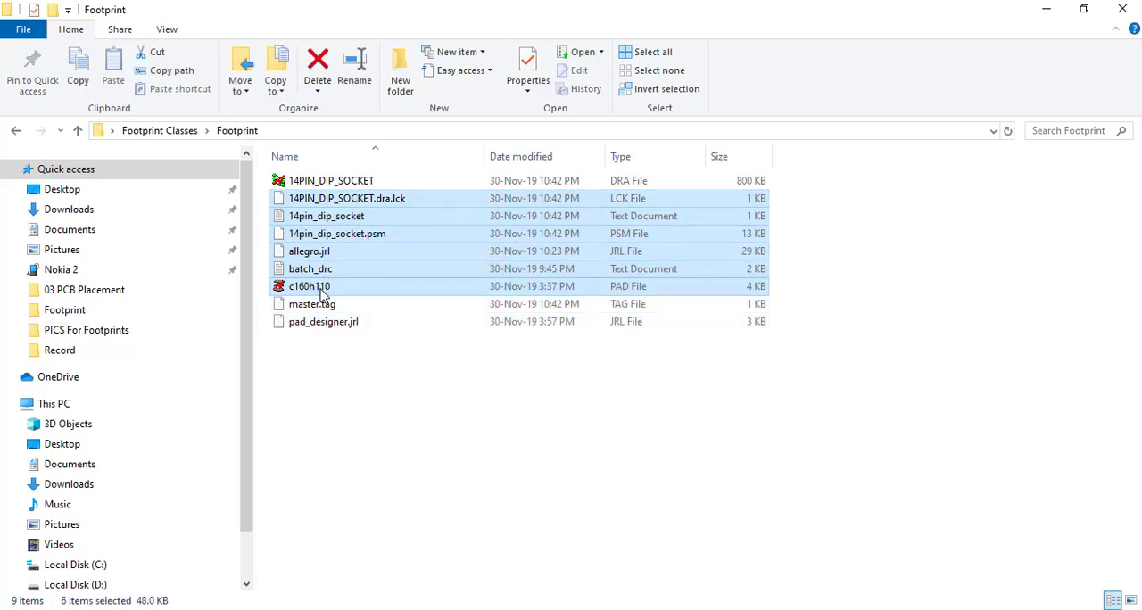
left_click(318, 306, "shift")
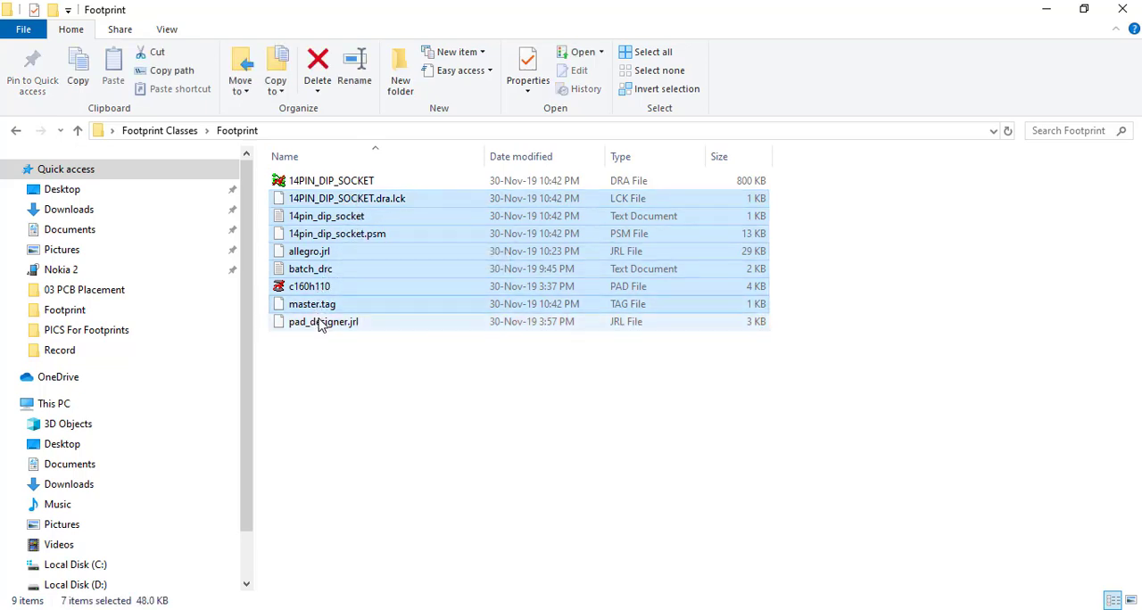
left_click(319, 323, "shift")
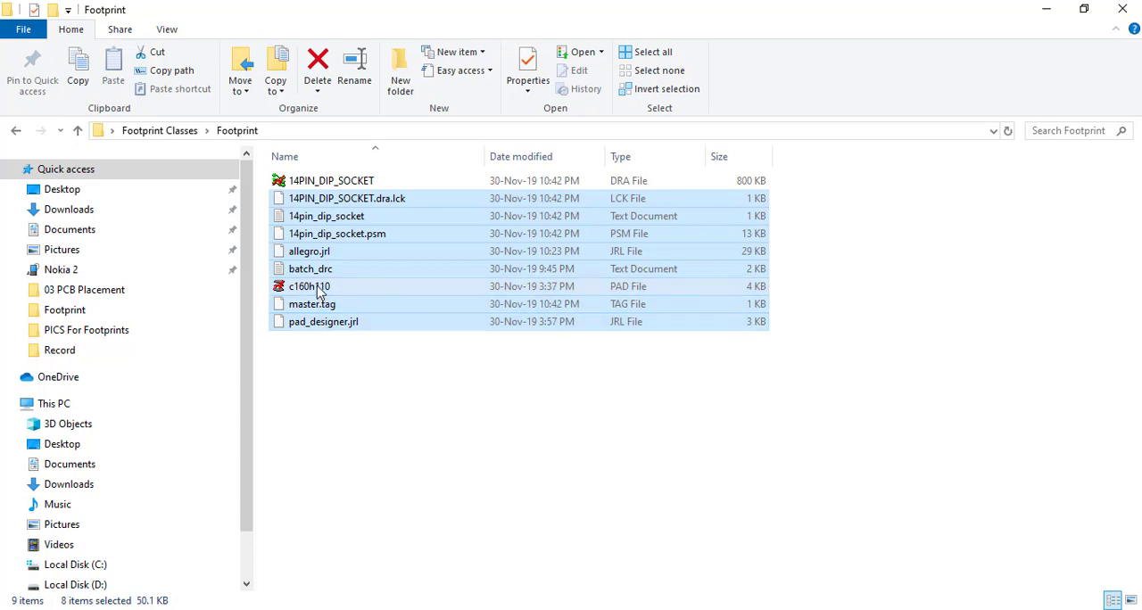
left_click(319, 292, "ctrl")
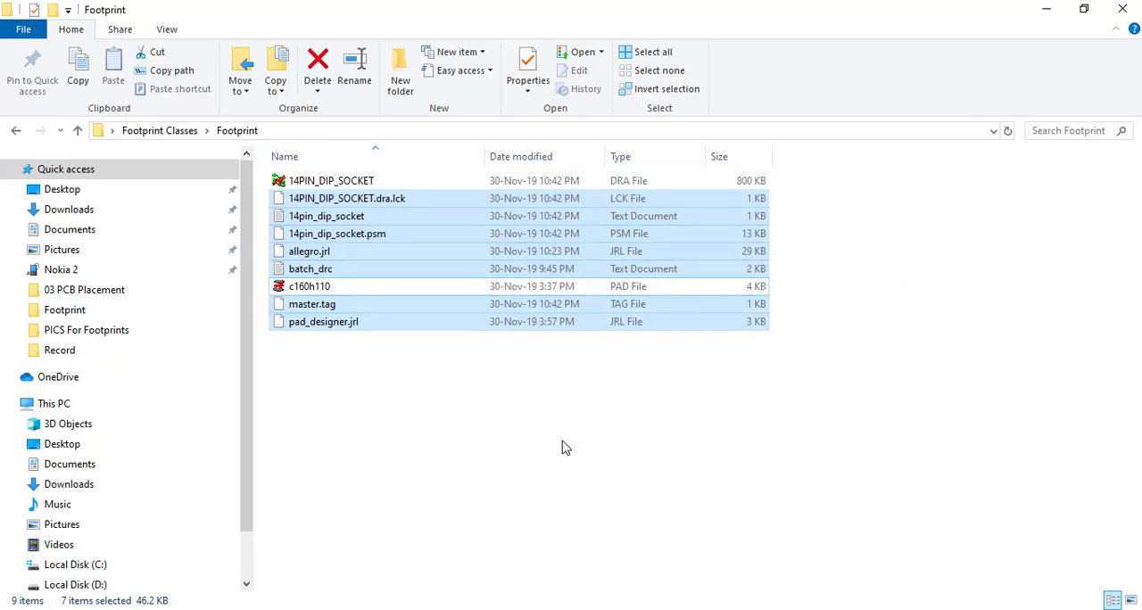
left_click(505, 414)
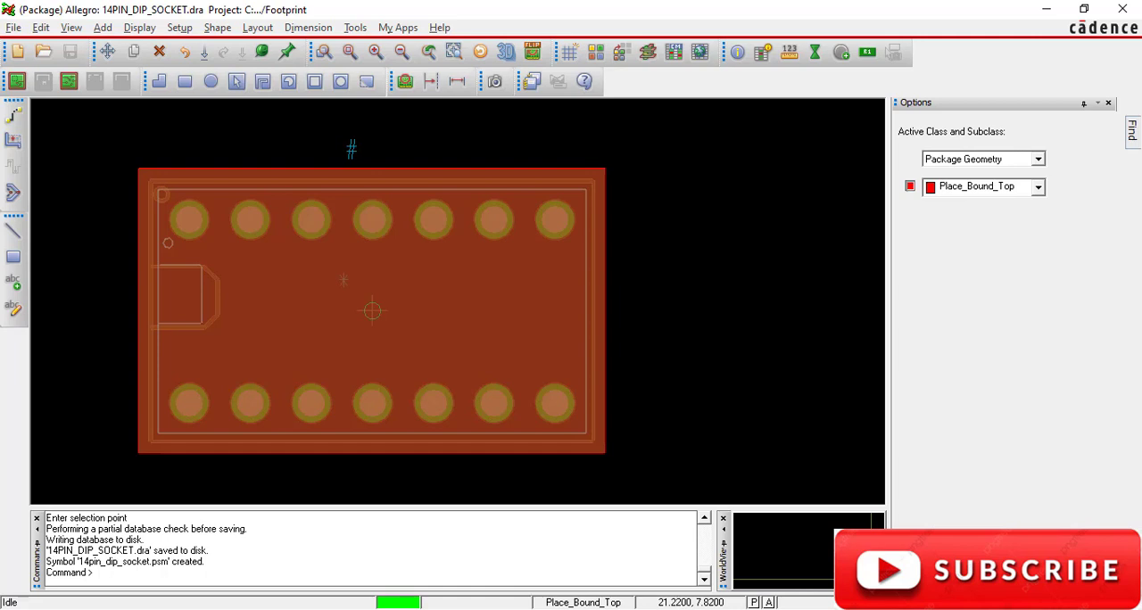
Switch to the footprint process PDF in Adobe Reader and review the step summary on page 7.
mouse_move(677, 609)
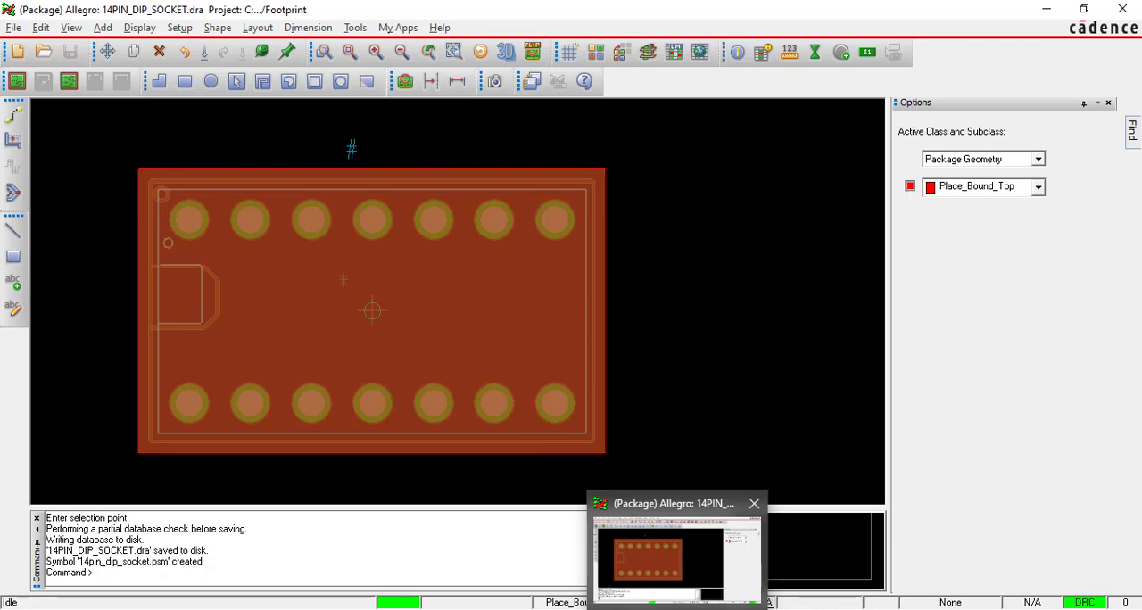
left_click(628, 592)
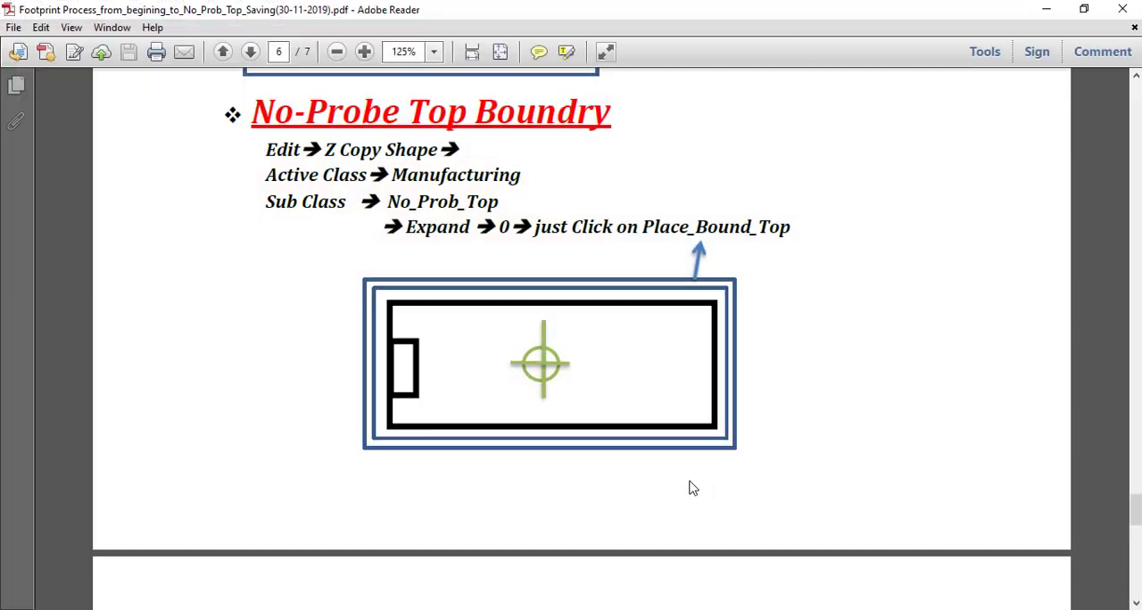
scroll(795, 407, "down", 10)
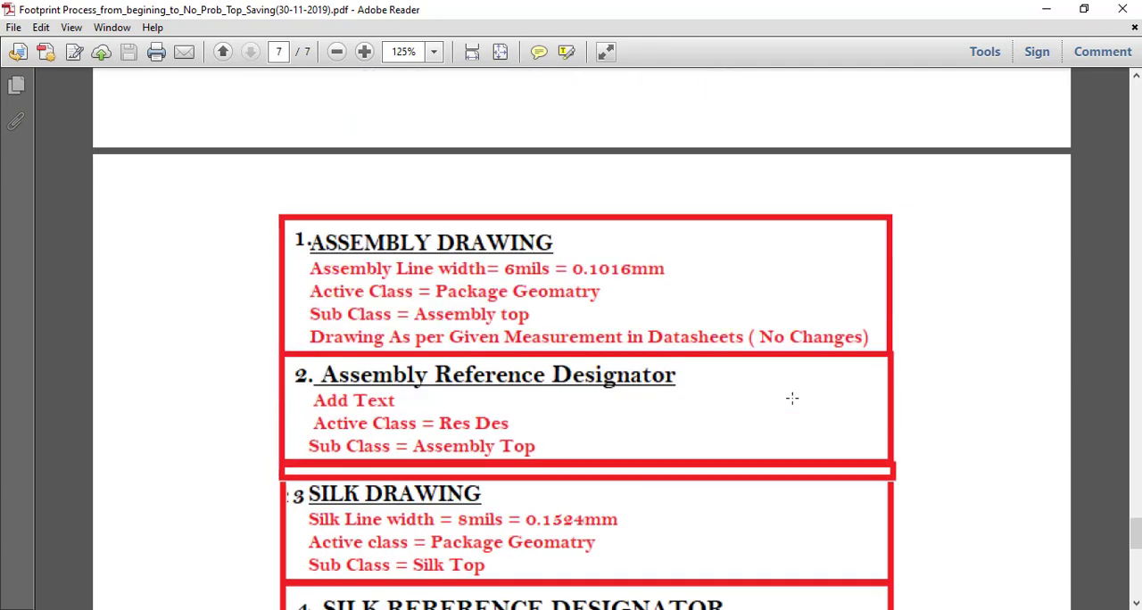
scroll(792, 398, "down", 8)
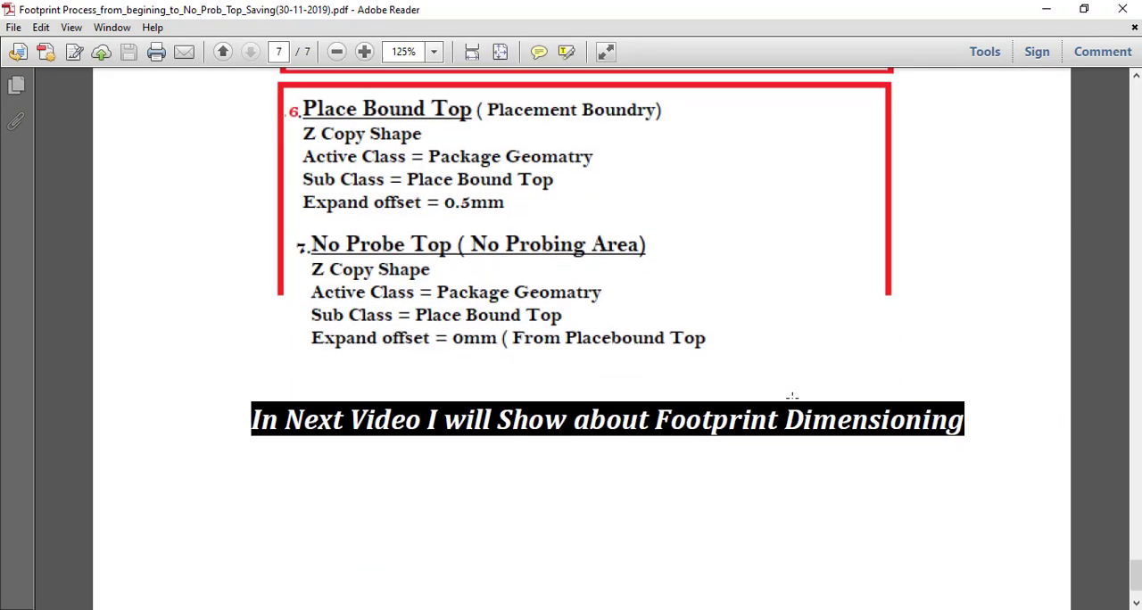
scroll(792, 399, "up", 5)
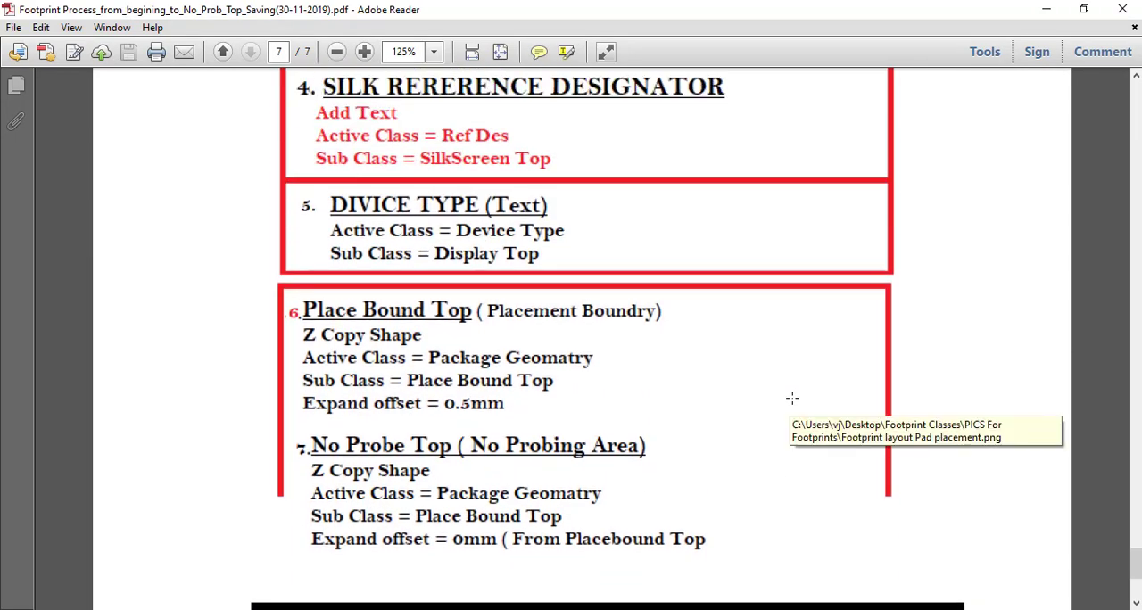
scroll(792, 399, "down", 2, "ctrl")
scroll(792, 398, "up", 4)
scroll(792, 399, "up", 6)
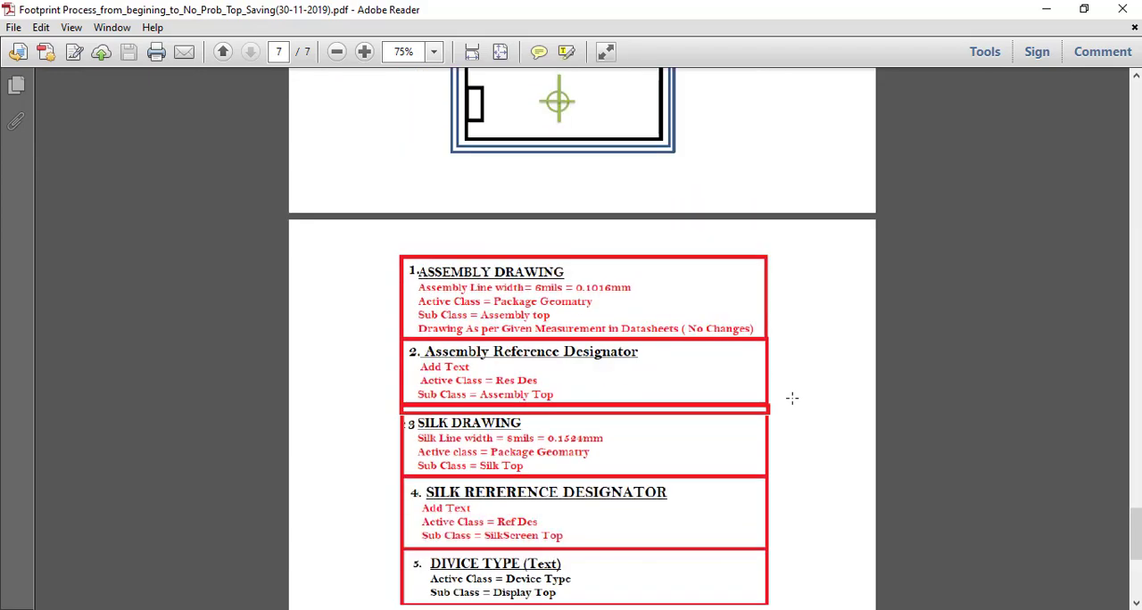